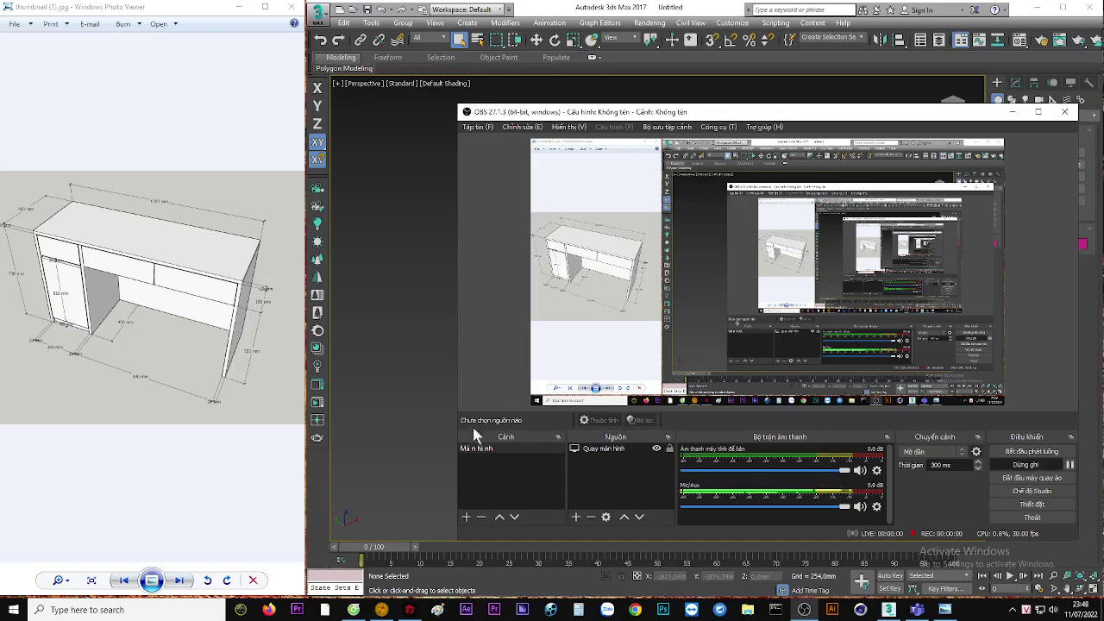
Bring the empty 3ds Max scene forward and nudge the desk reference photo in Photo Viewer
left_click(379, 385)
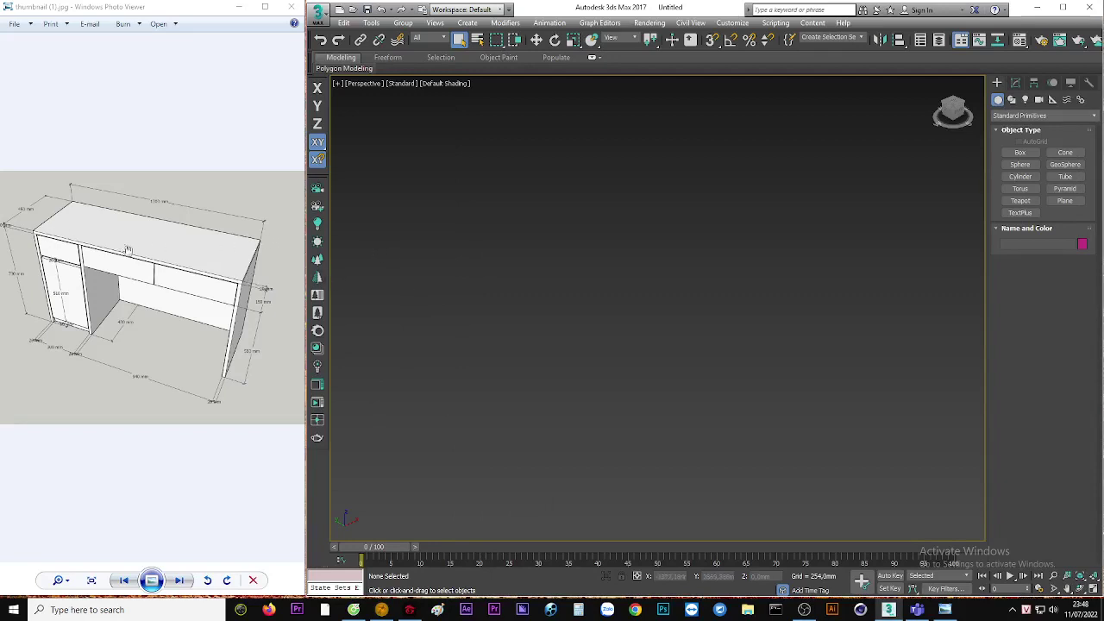
left_click_drag(144, 270, 162, 270)
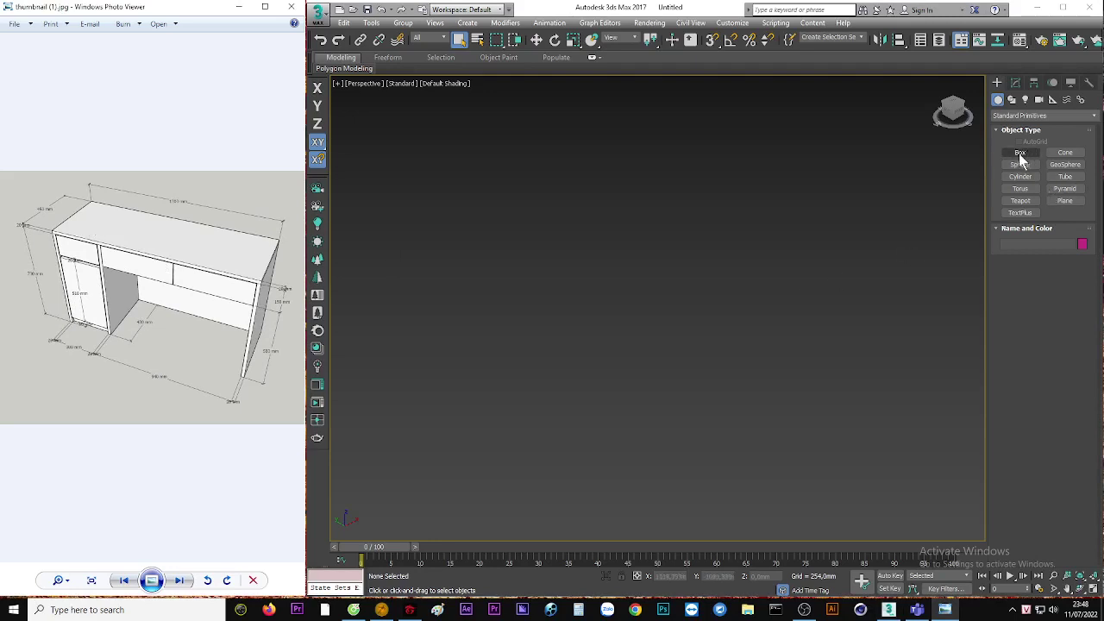
Draw a box primitive in the Perspective viewport
left_click(1021, 153)
left_click_drag(741, 452, 518, 405)
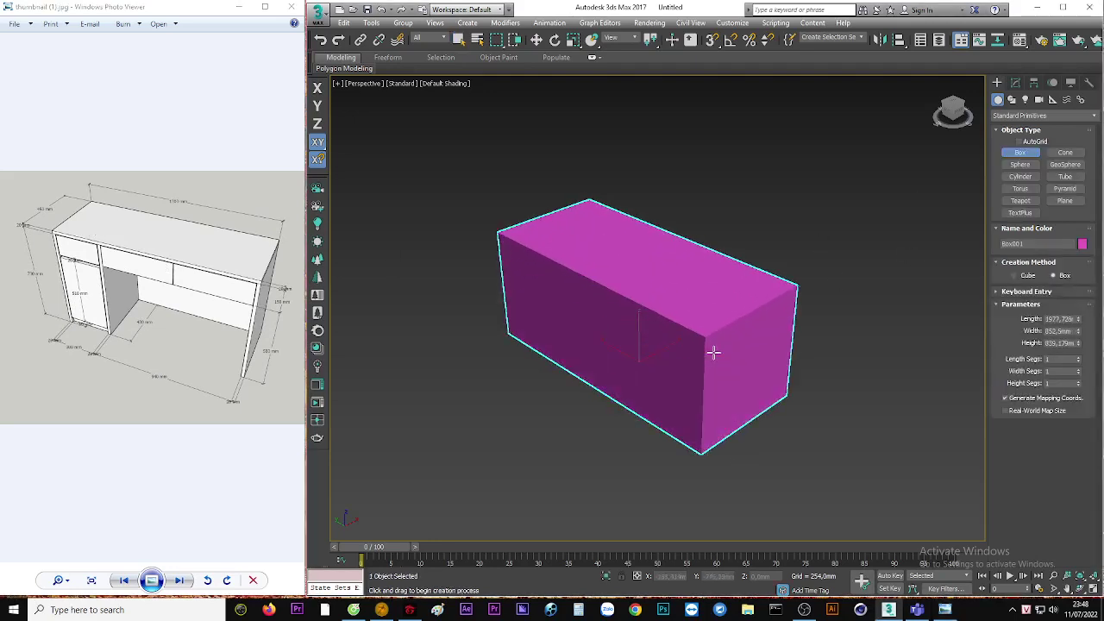
right_click(708, 350)
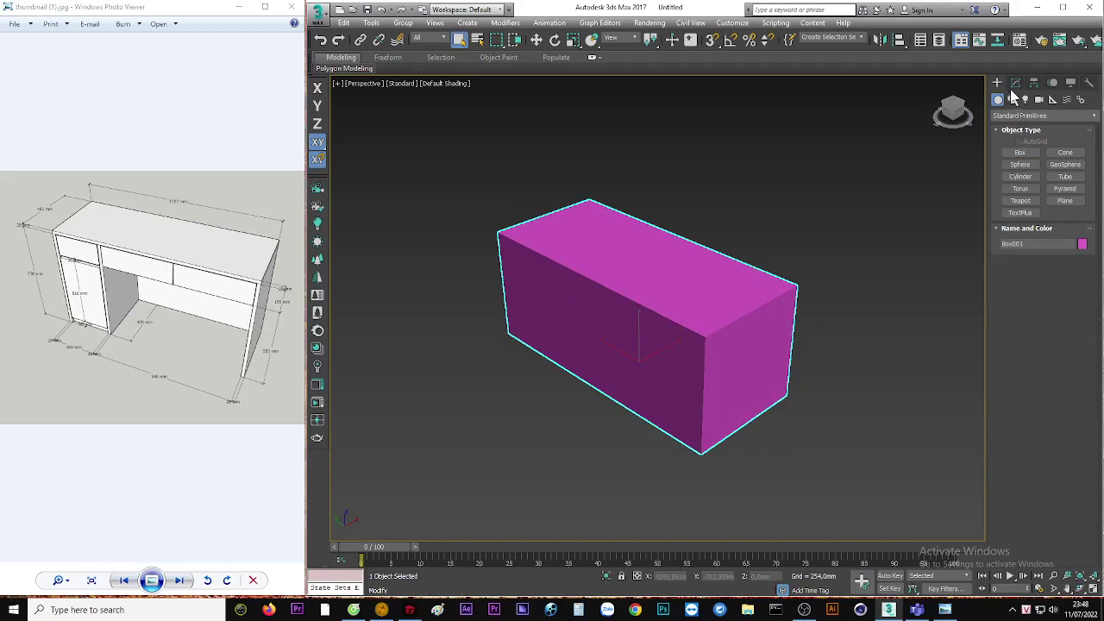
Size the box to Length 1300, Width 450, Height 20 mm as a flat slab
left_click(1014, 84)
double_click(1055, 249)
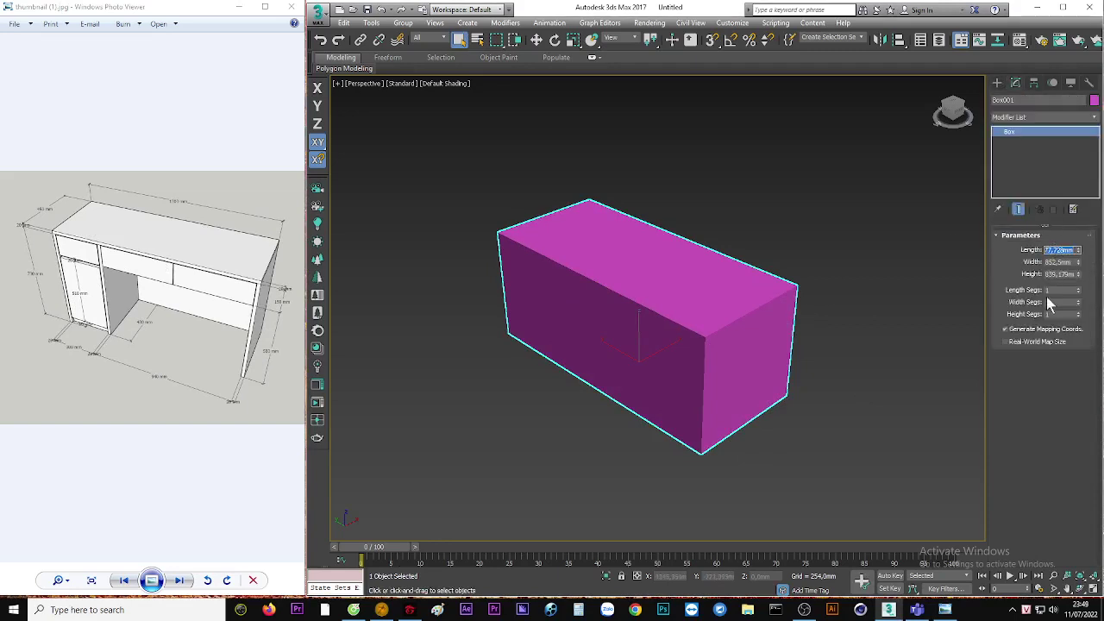
type("1300")
key("Tab")
type("450")
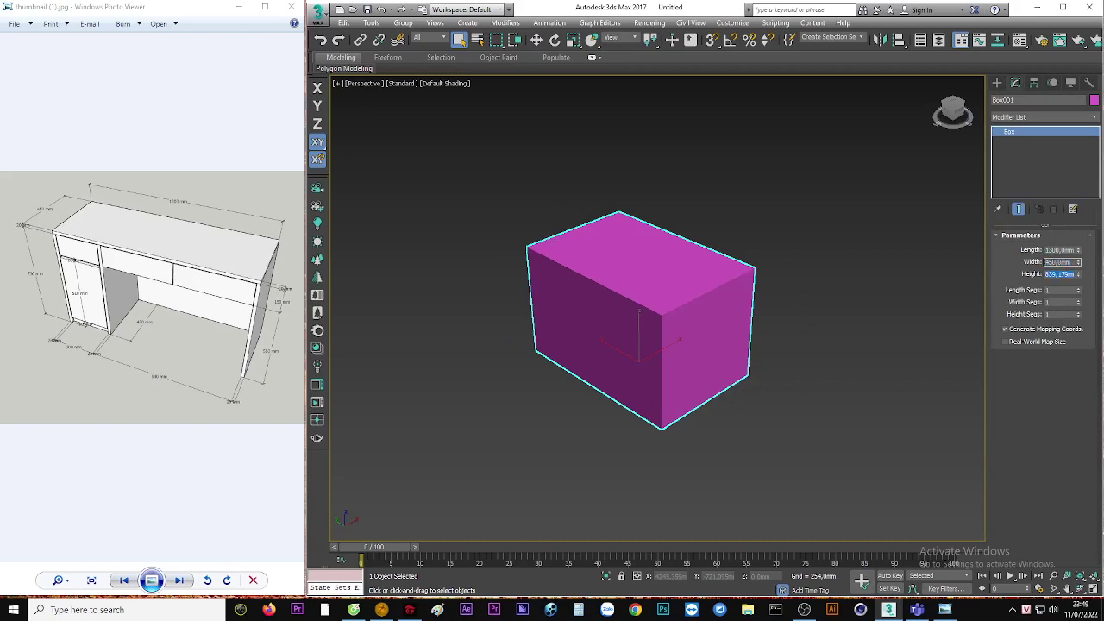
type("20")
key("Return")
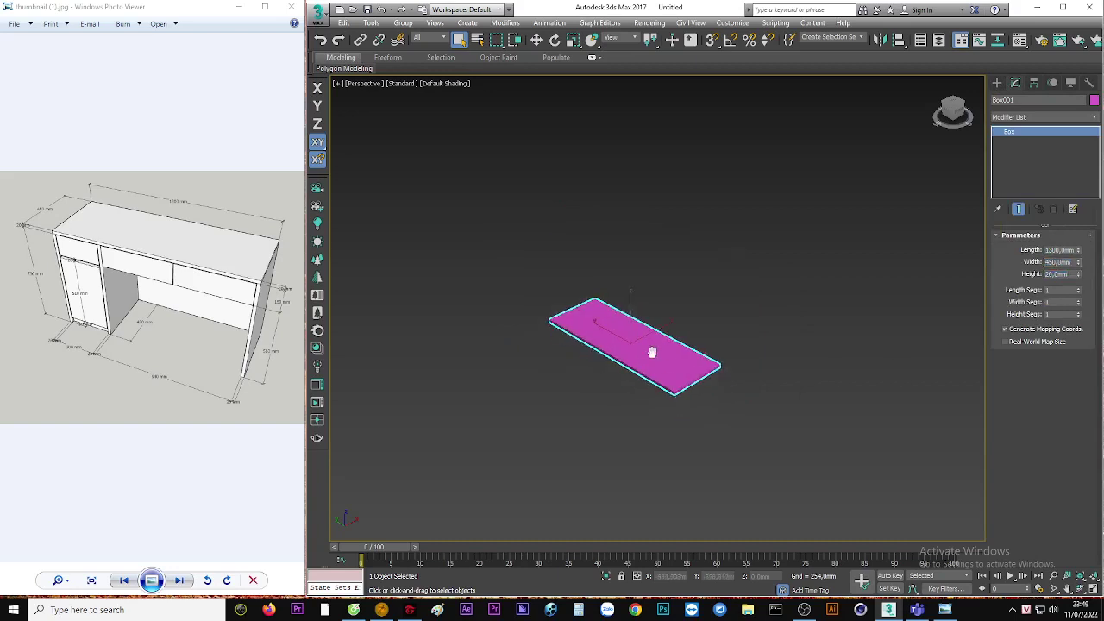
middle_click_drag(650, 353, 682, 363)
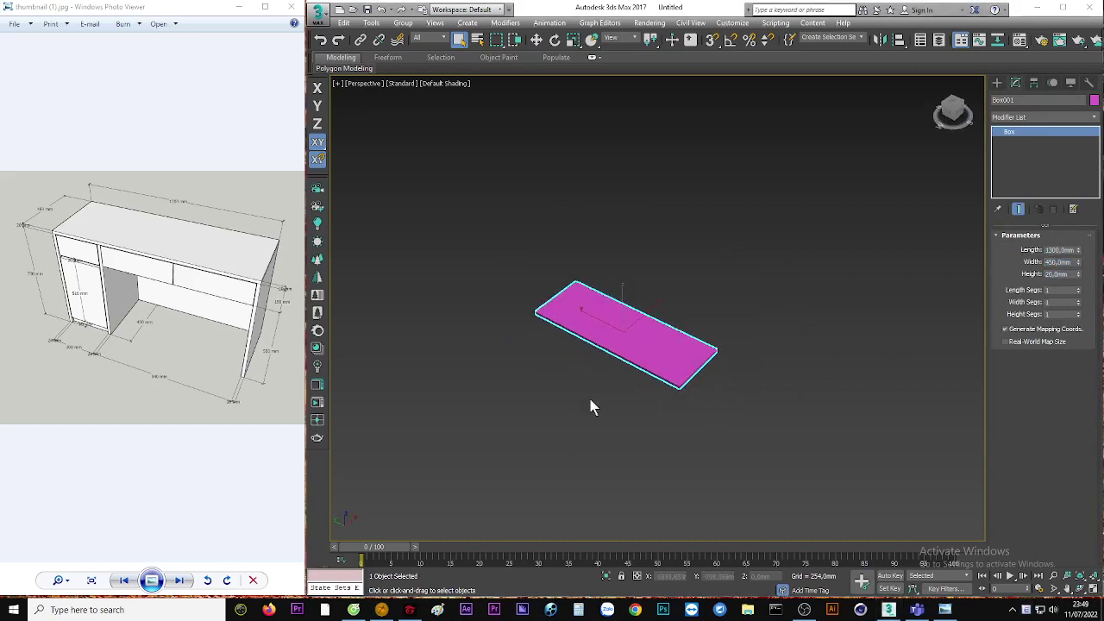
scroll(644, 353, "up", 2)
scroll(694, 359, "up", 3)
scroll(695, 359, "down", 3)
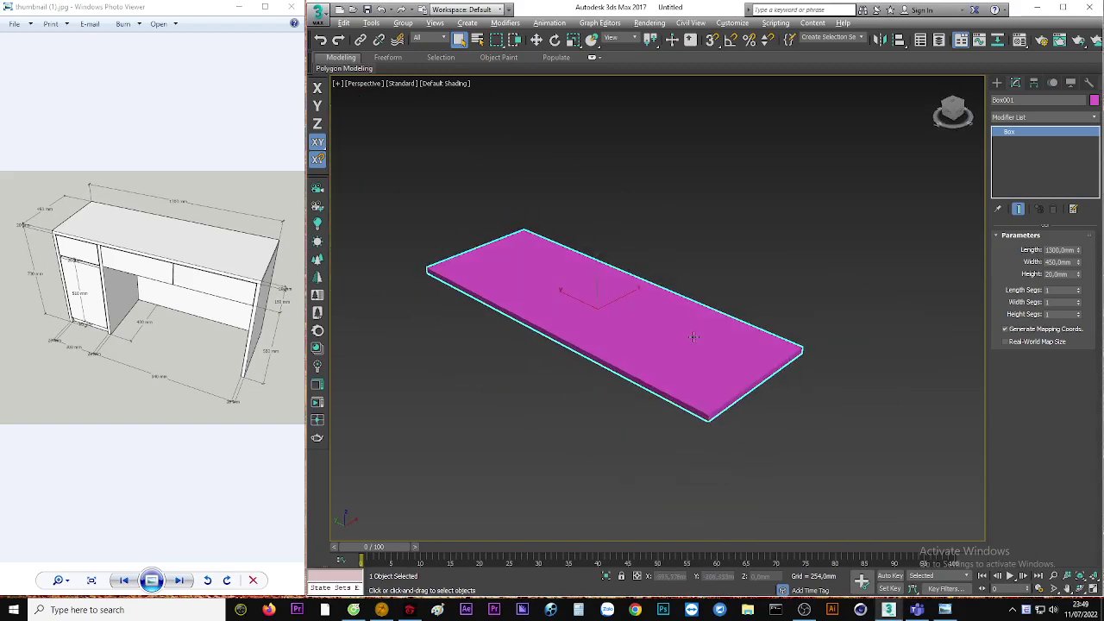
key("w")
middle_click_drag(599, 363, 650, 285, "alt")
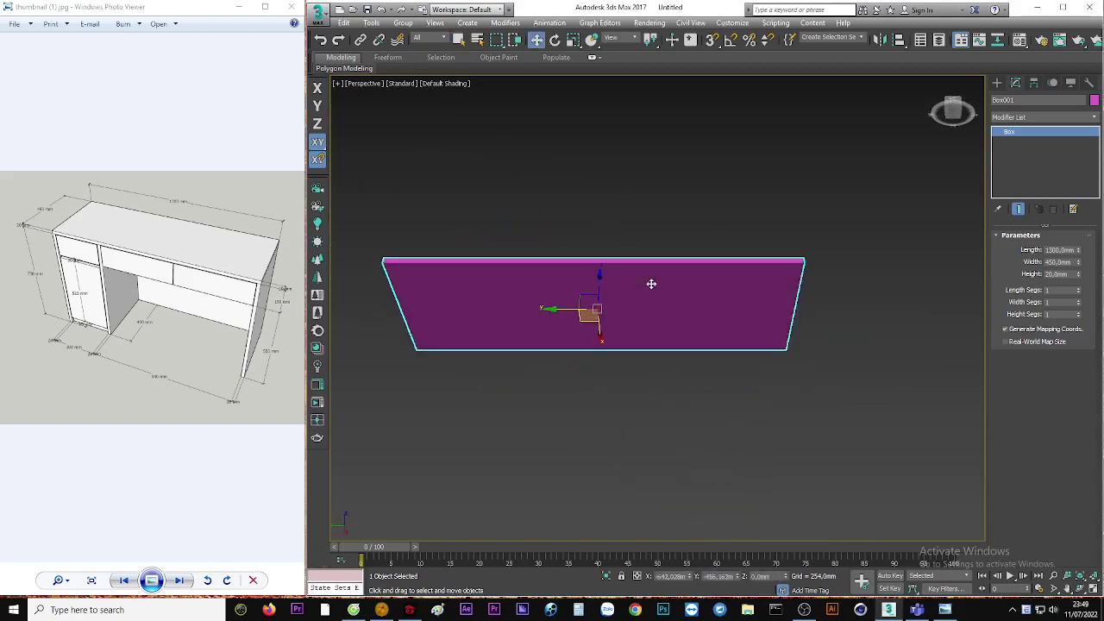
Assign the grey 01 - Default material to the slab in the Material Editor
key("m")
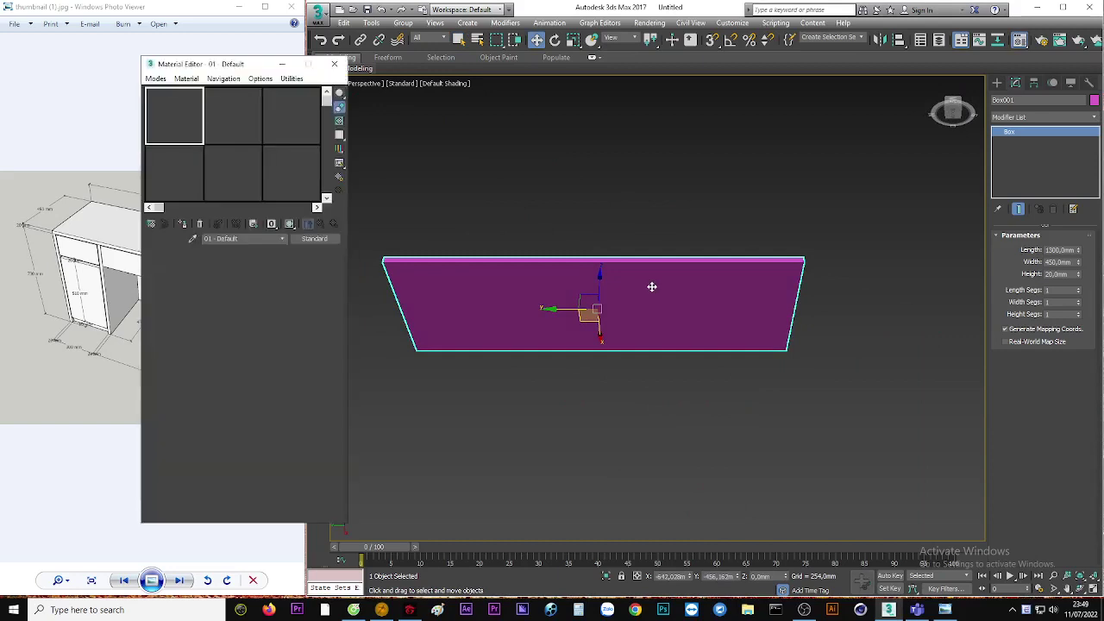
left_click(183, 226)
key("m")
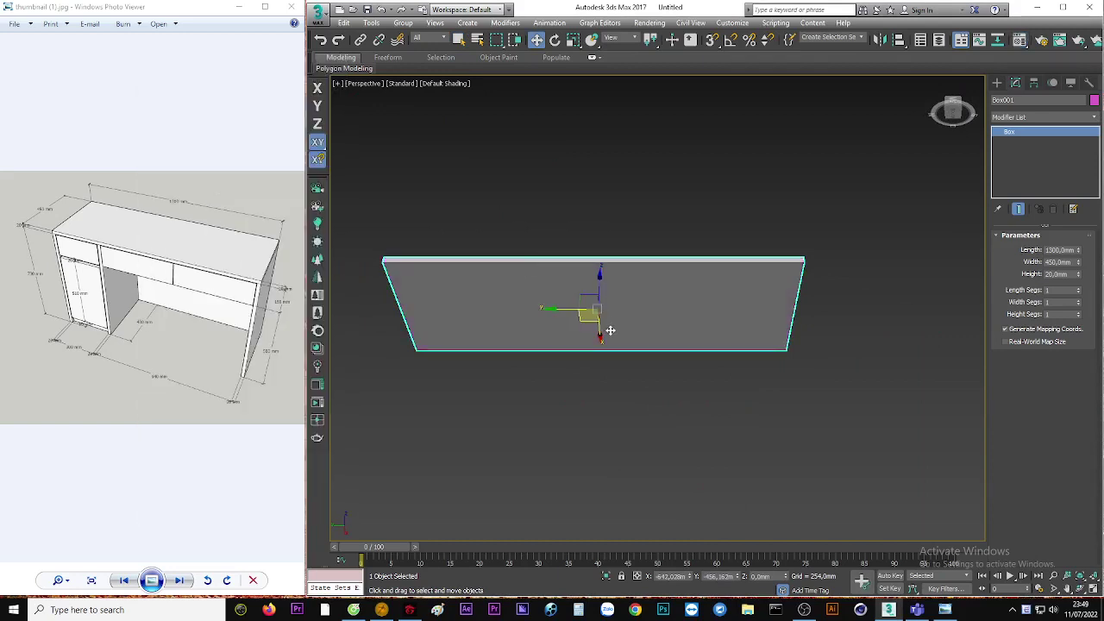
mouse_move(601, 325)
middle_mouse_down("alt")
mouse_move(621, 353)
mouse_move(611, 384)
mouse_move(638, 335)
middle_mouse_up("alt")
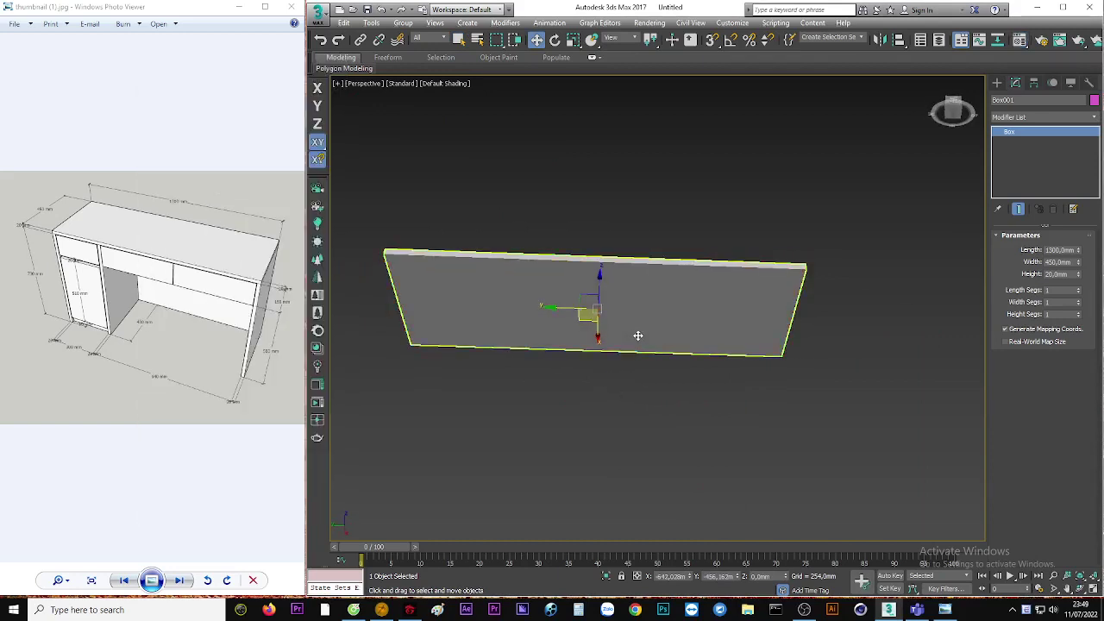
Turn on Edged Faces display for the shaded slab and open the modifier list
key("F4")
scroll(809, 251, "up", 3)
scroll(809, 251, "up", 3)
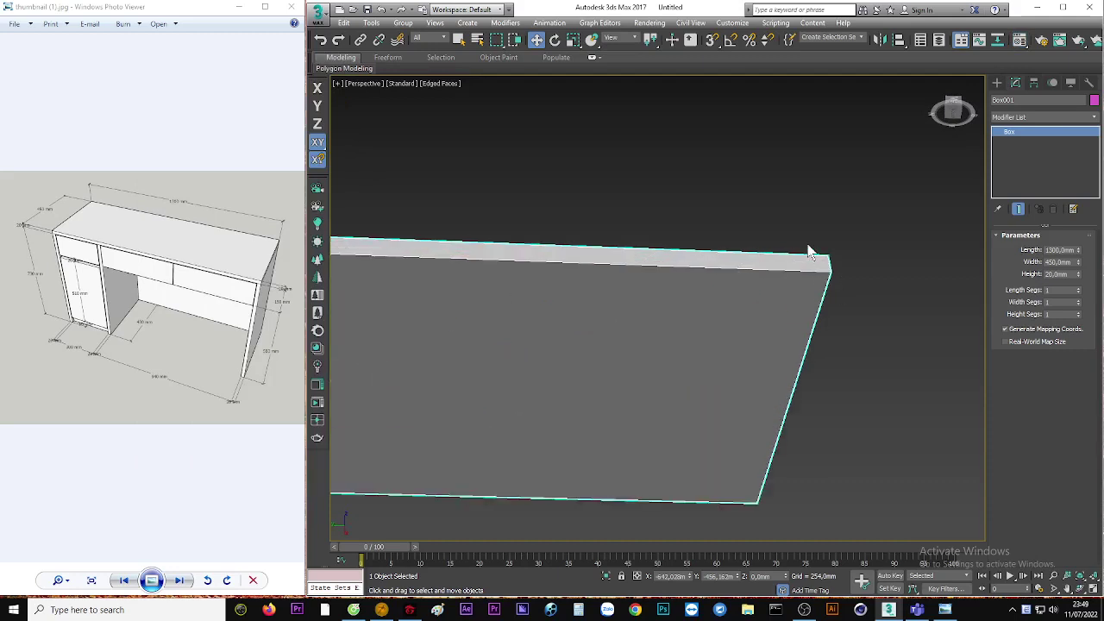
middle_click_drag(806, 388, 835, 313)
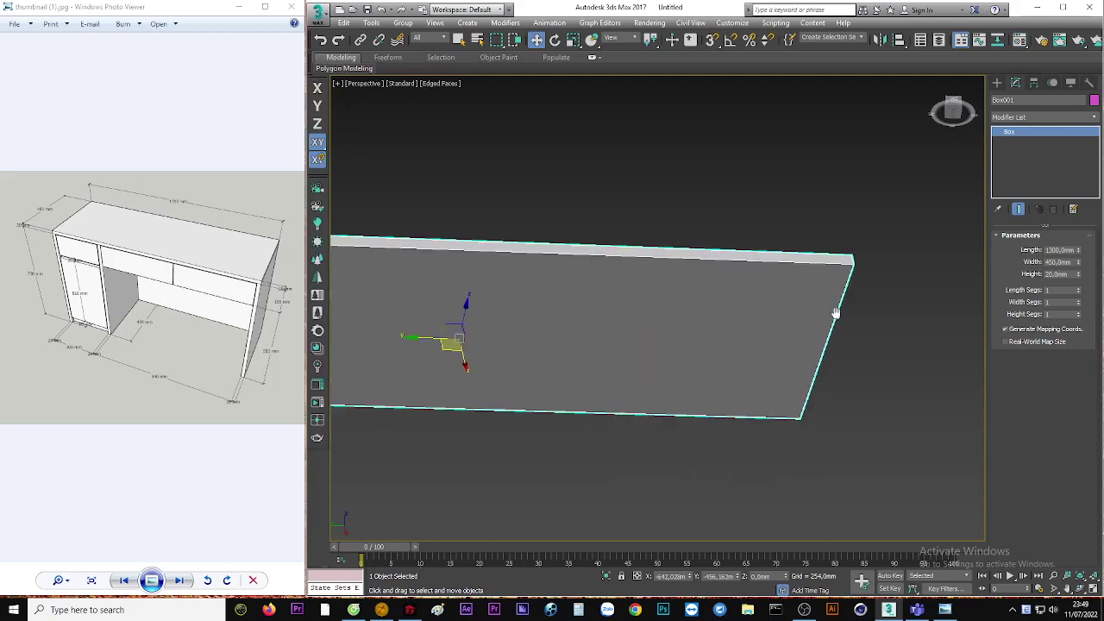
key("alt+e")
left_click(1023, 116)
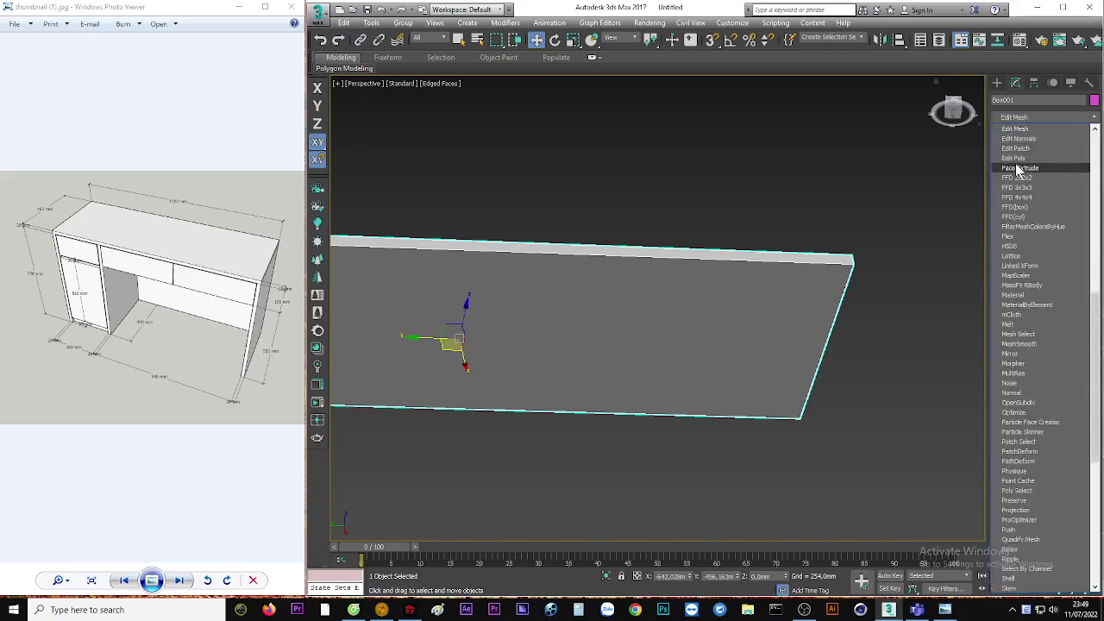
Add an Edit Poly modifier to the slab and enter Edge mode
left_click(1020, 163)
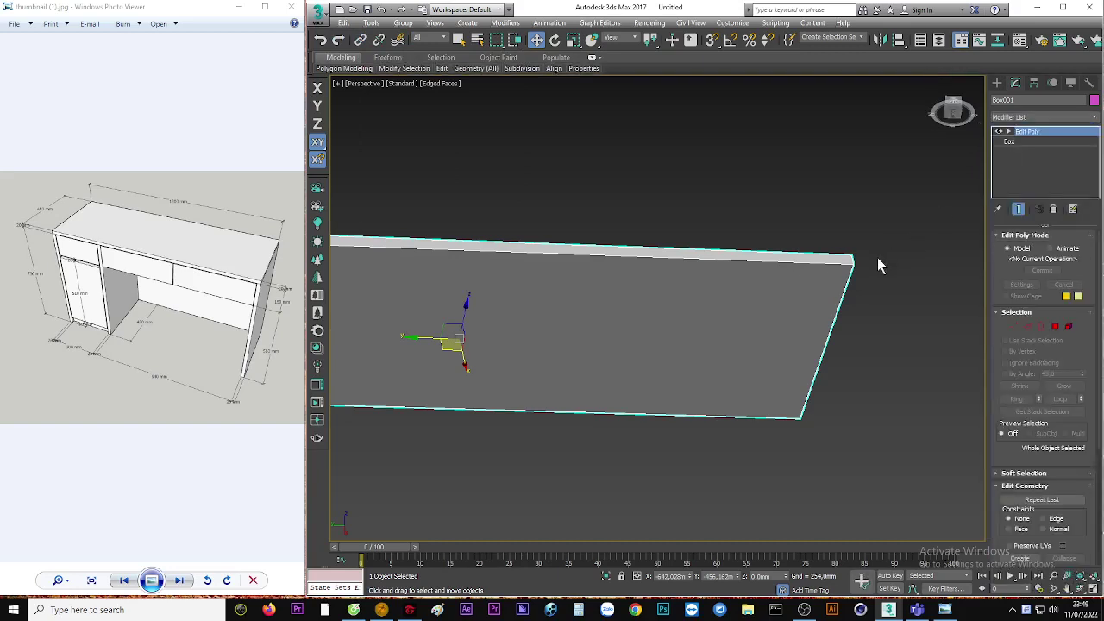
middle_click_drag(877, 257, 981, 281)
left_click(1026, 331)
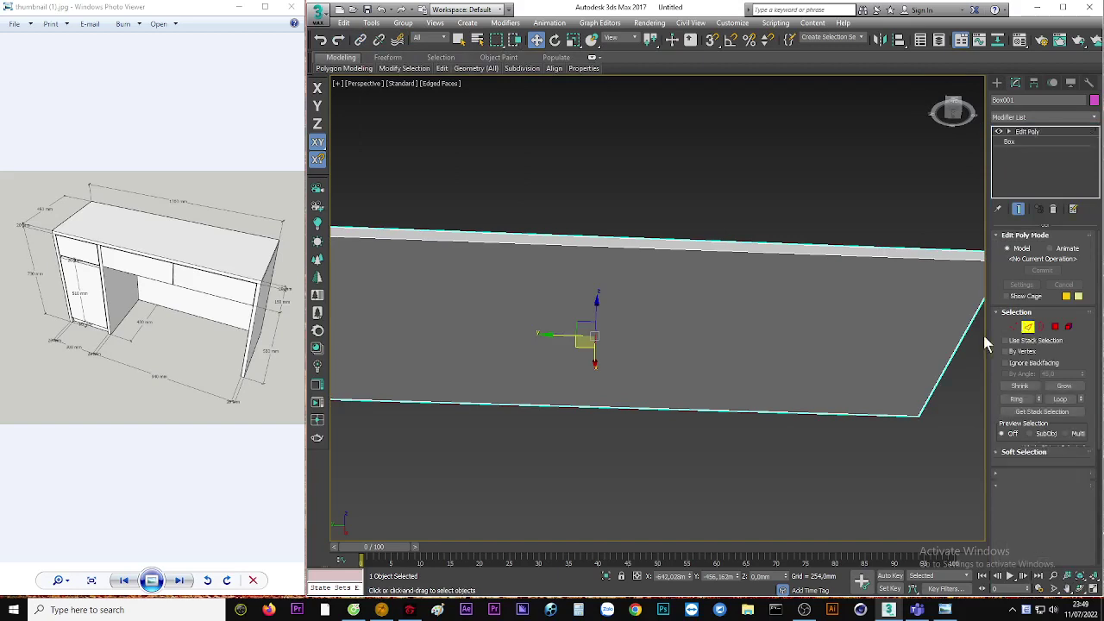
scroll(862, 345, "down", 2)
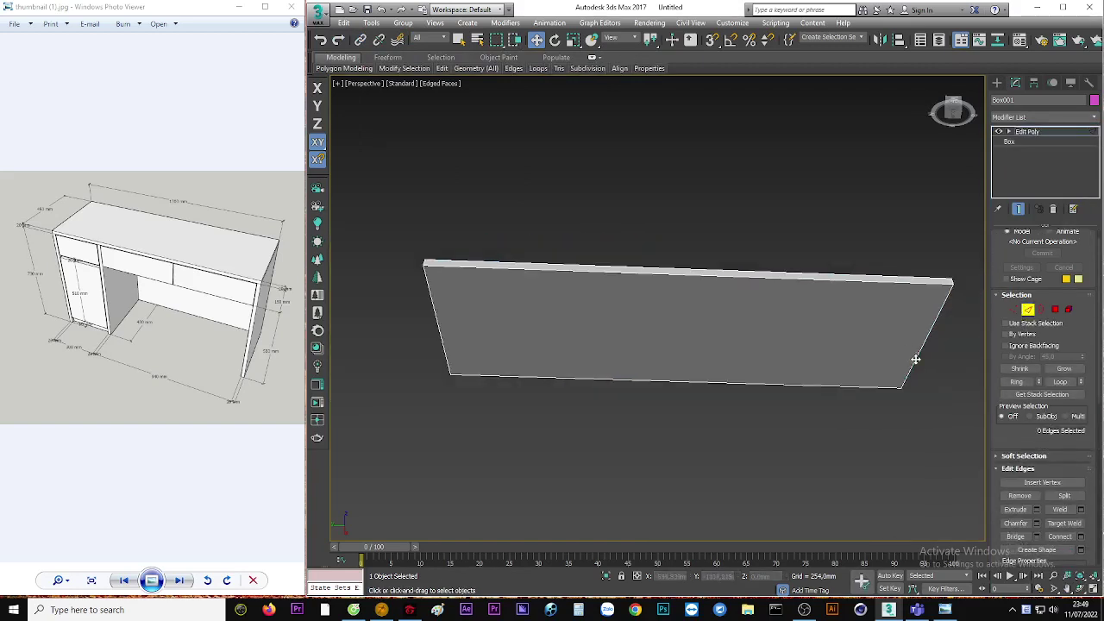
Connect the slab's two short edges with a new edge
left_click(915, 359)
left_click(445, 354, "ctrl")
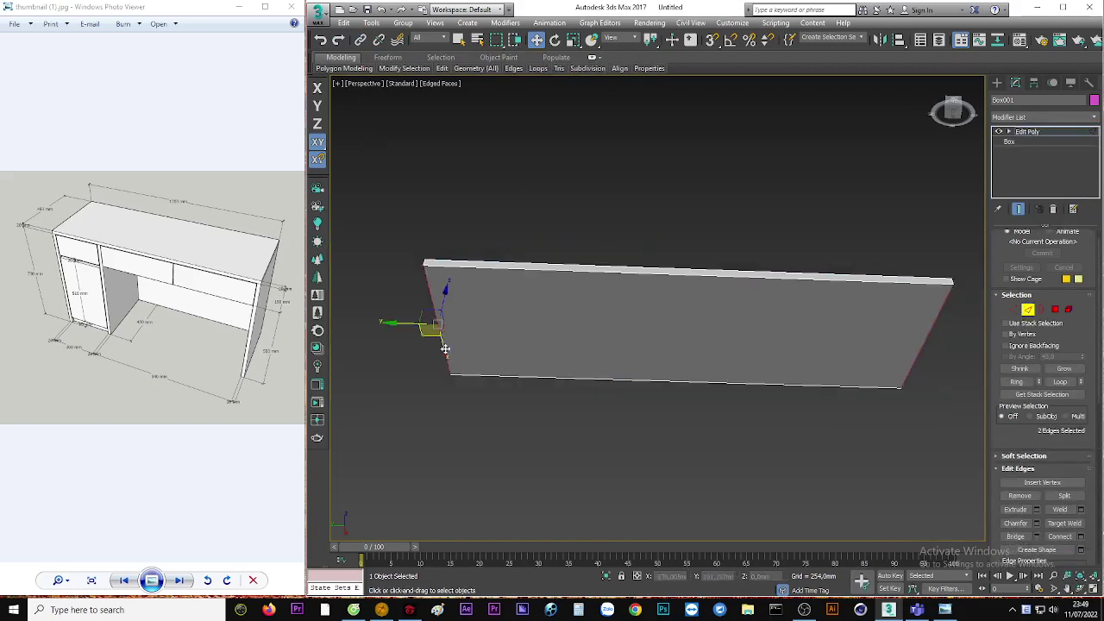
right_click(752, 354)
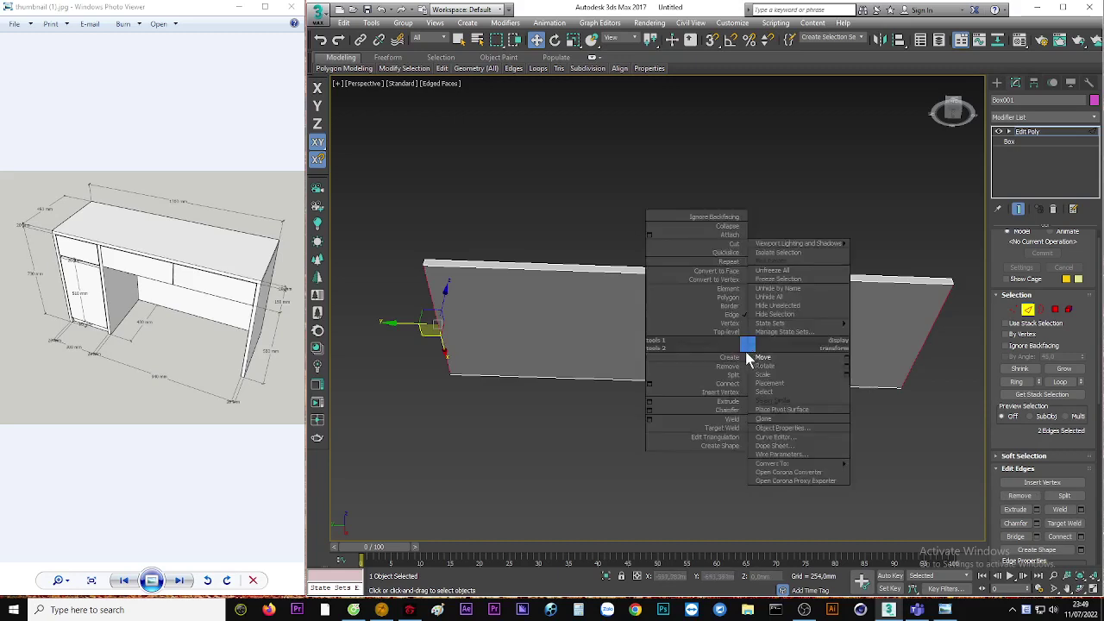
left_click(651, 388)
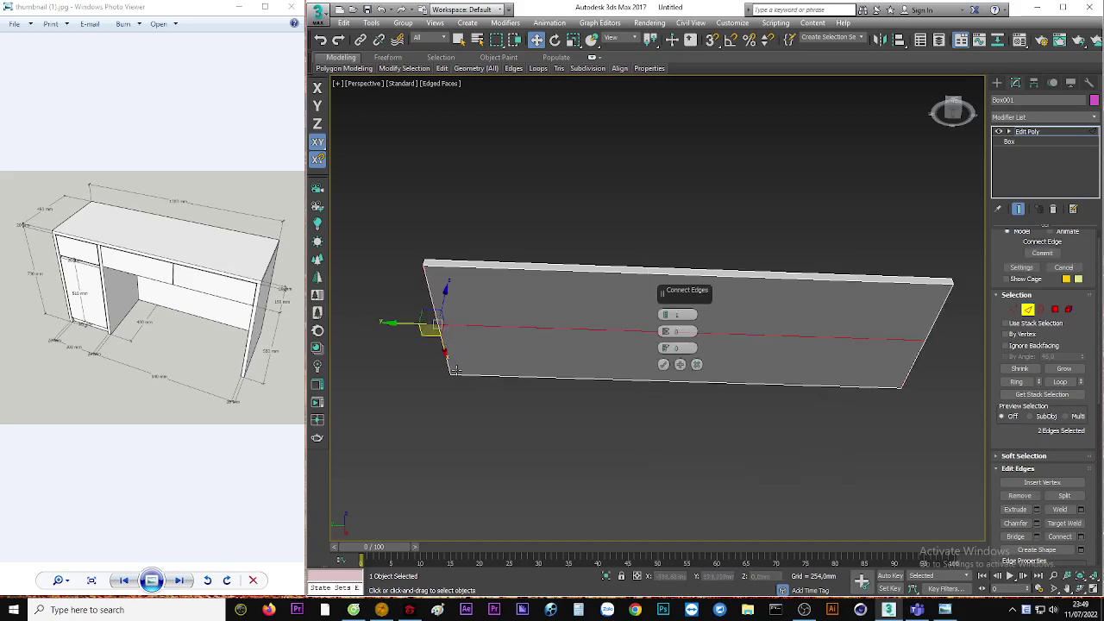
scroll(174, 307, "up", 1)
scroll(173, 309, "up", 1)
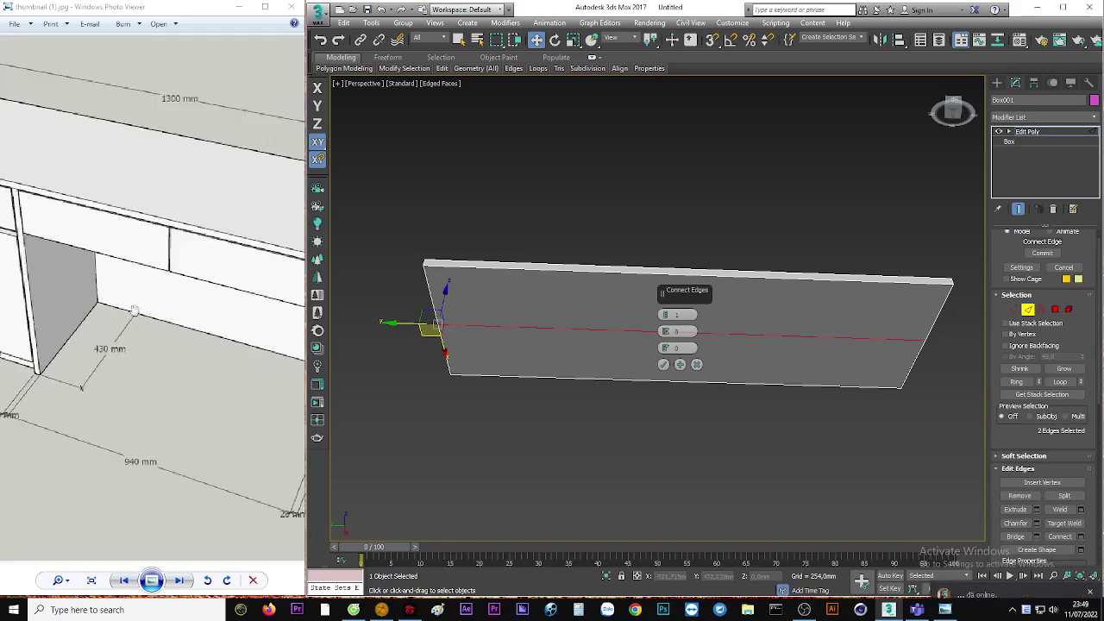
scroll(171, 310, "down", 1)
left_click(663, 363)
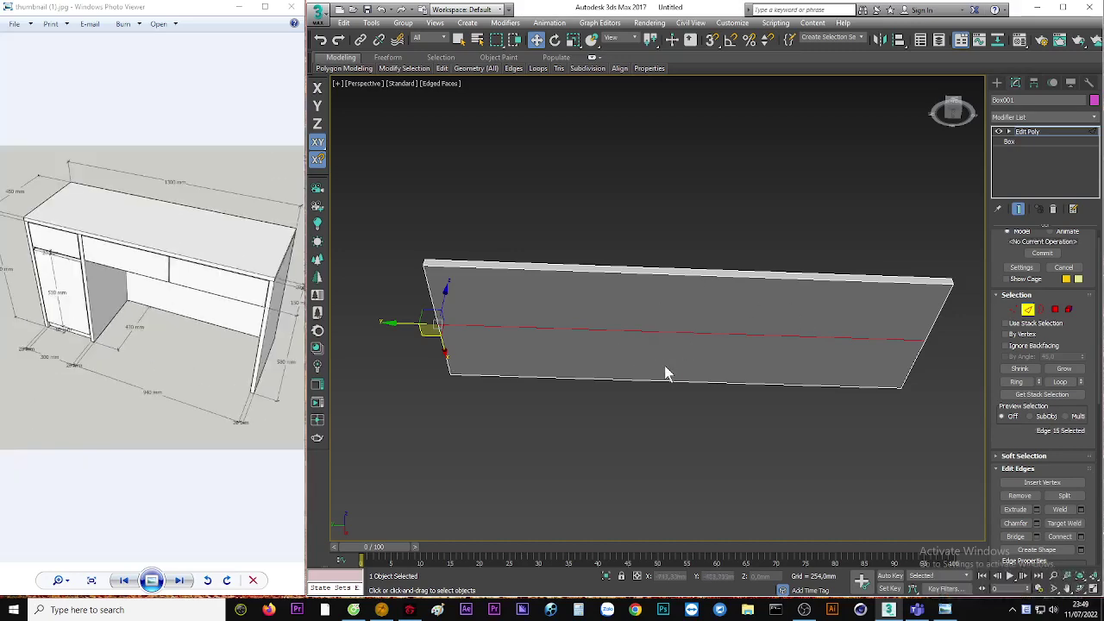
With 3D snapping on, move the new edge onto the slab's front edge
middle_click_drag(664, 372, 601, 386, "alt")
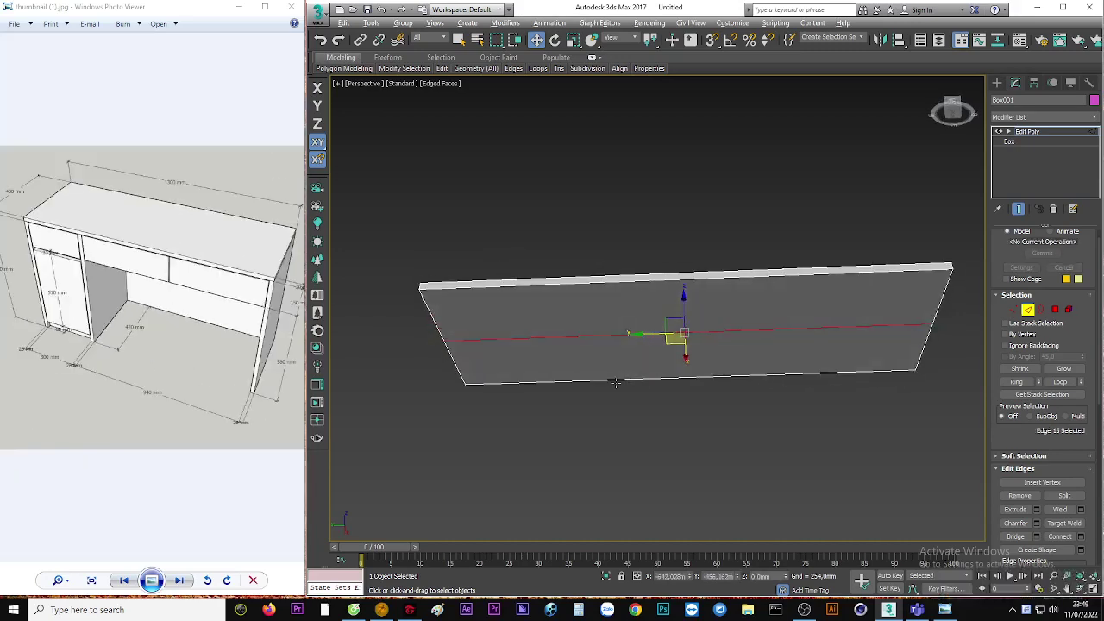
left_click(713, 41)
scroll(690, 360, "up", 2)
left_click_drag(702, 340, 712, 385)
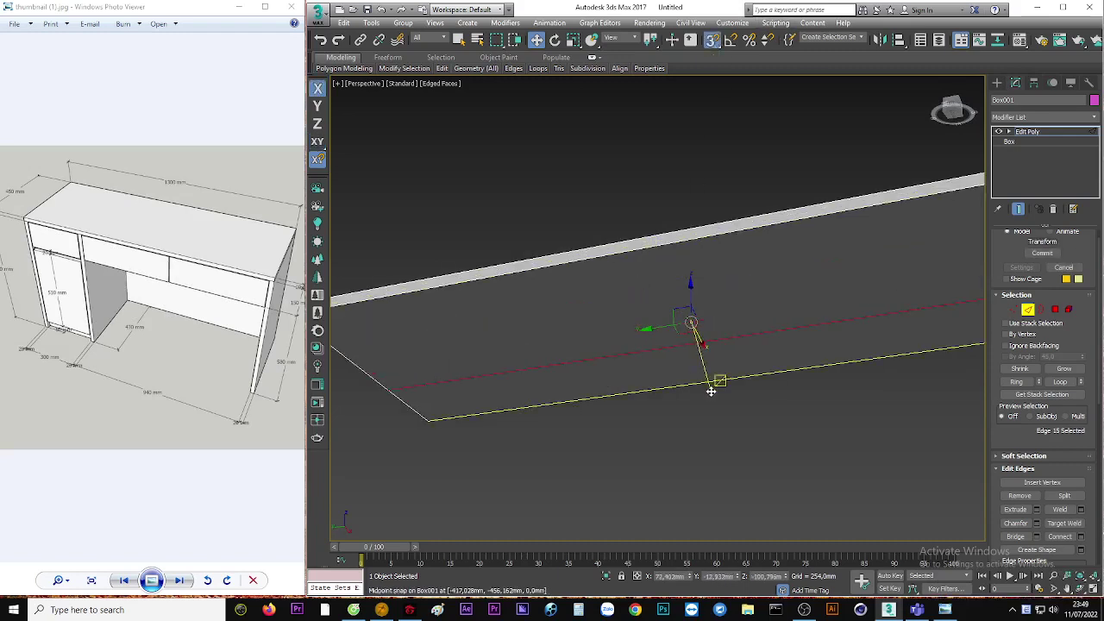
key("F3")
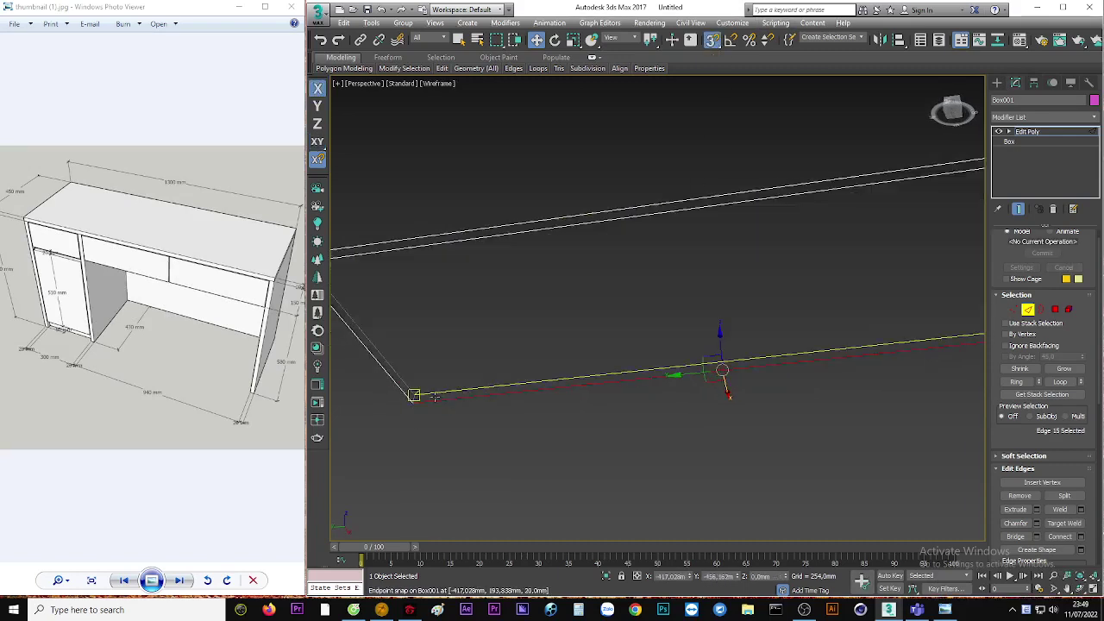
key("F3")
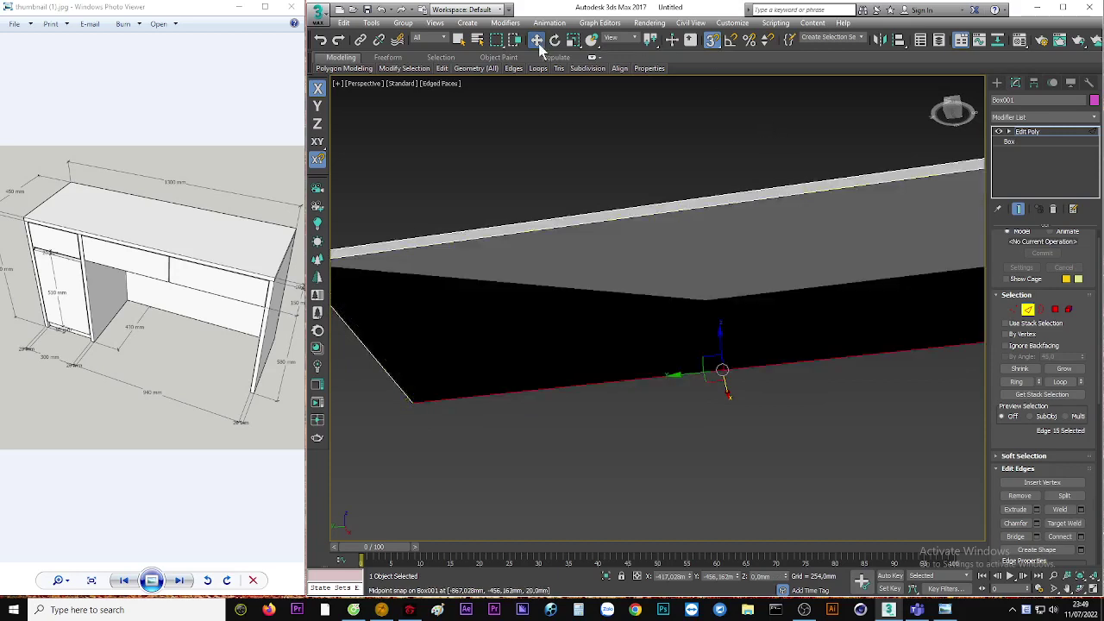
Offset the new edge -20 mm in X using Move Transform Type-In
right_click(537, 40)
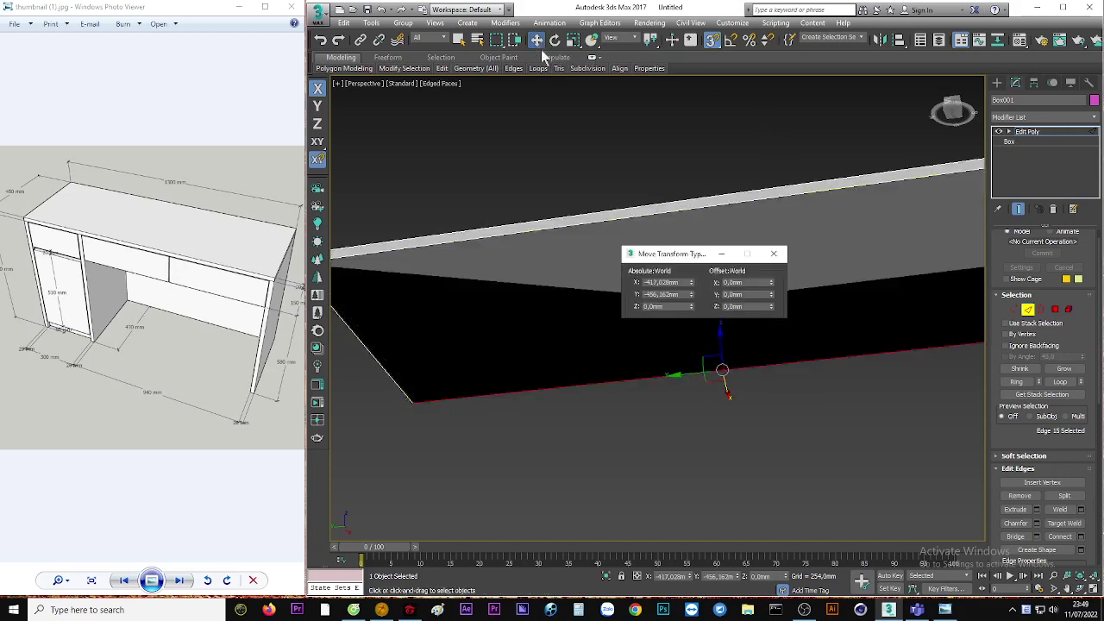
left_click(744, 282)
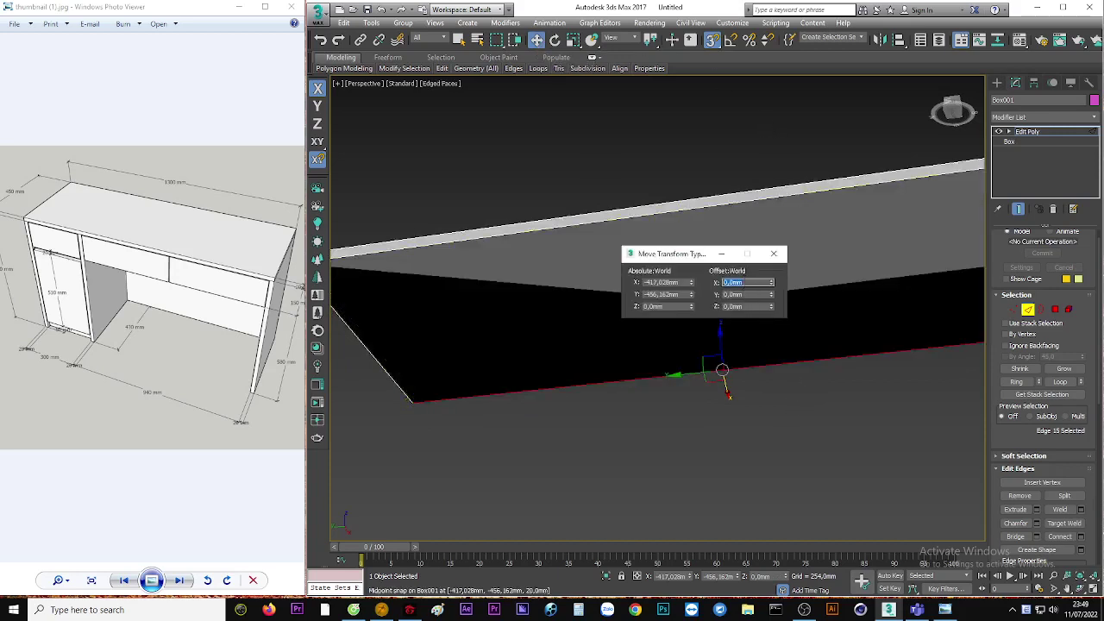
type("0")
key("Return")
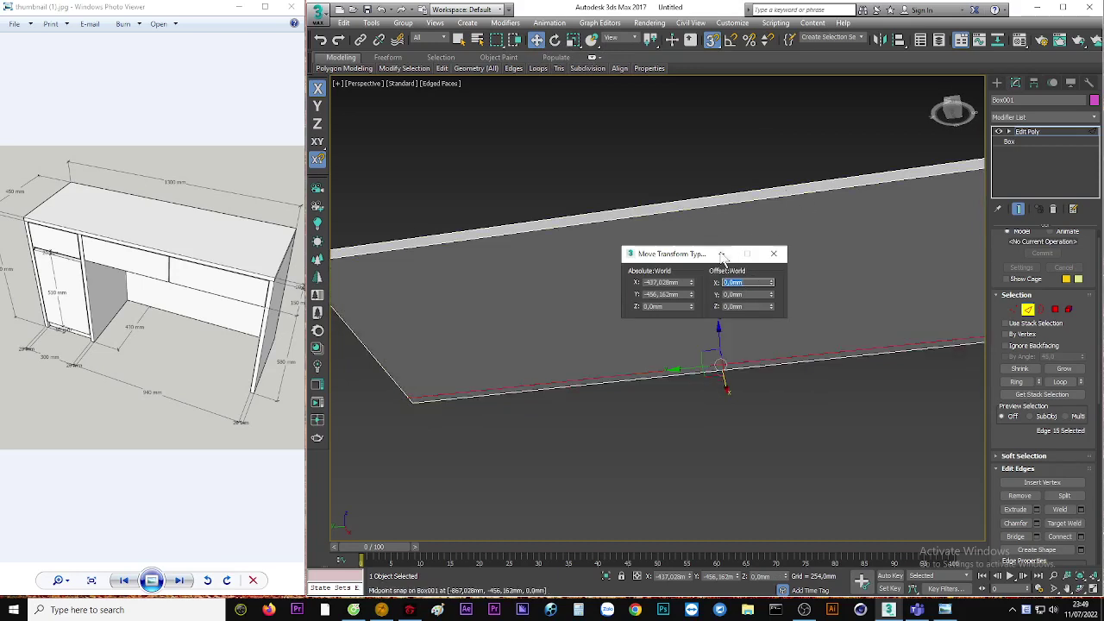
left_click(774, 254)
mouse_move(744, 382)
middle_mouse_down("alt")
mouse_move(729, 365)
mouse_move(740, 301)
middle_mouse_up("alt")
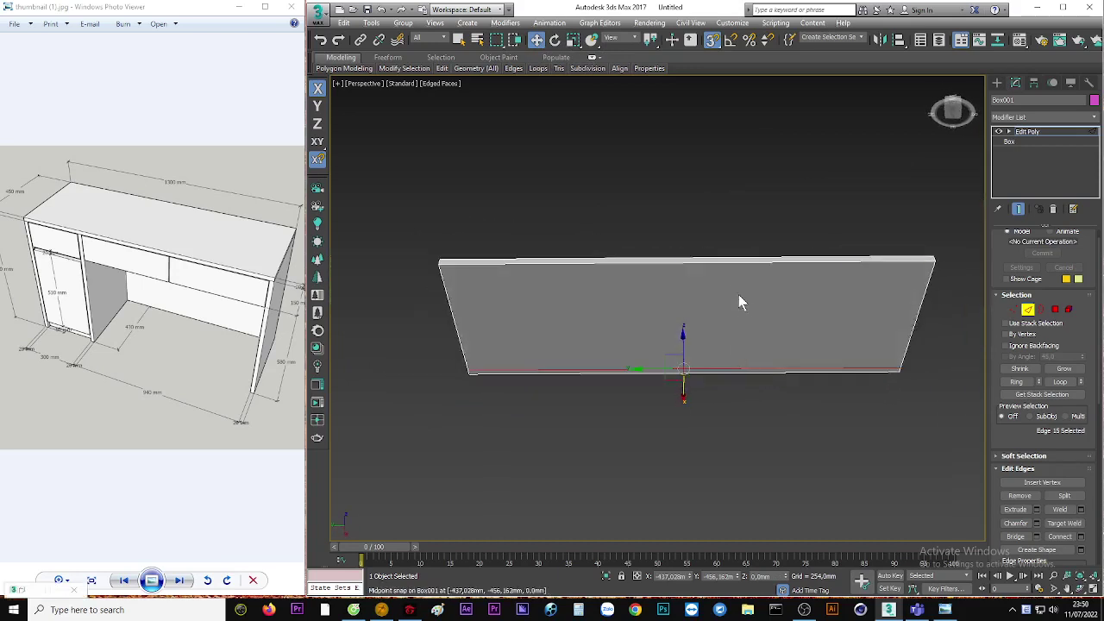
Connect the board's top and bottom edges with two new vertical edges
left_click(734, 265)
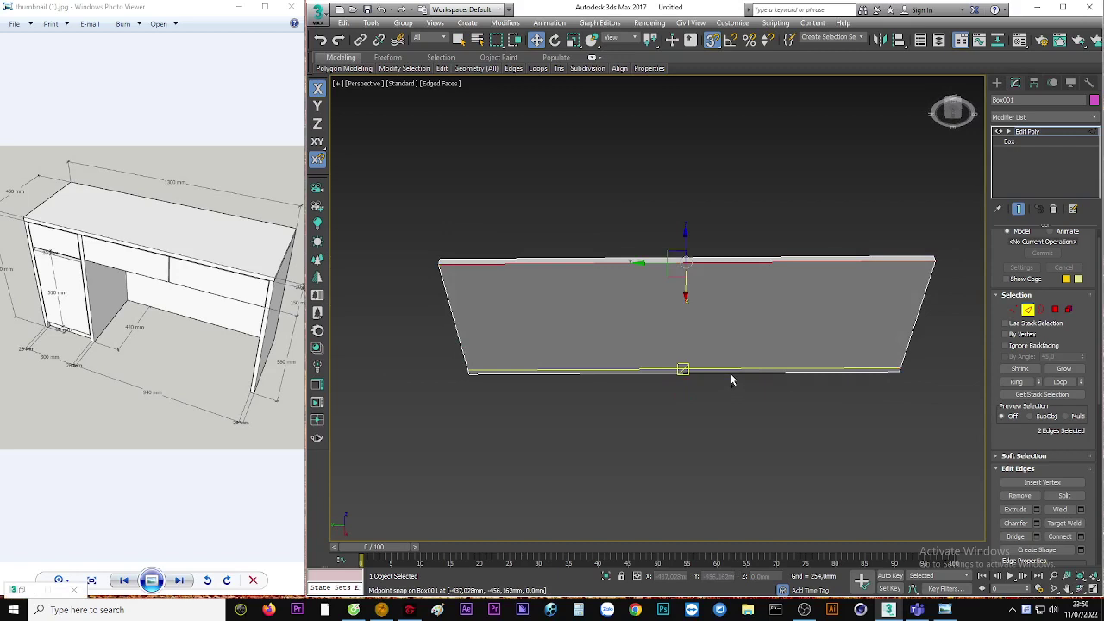
left_click(730, 374, "ctrl")
right_click(750, 382)
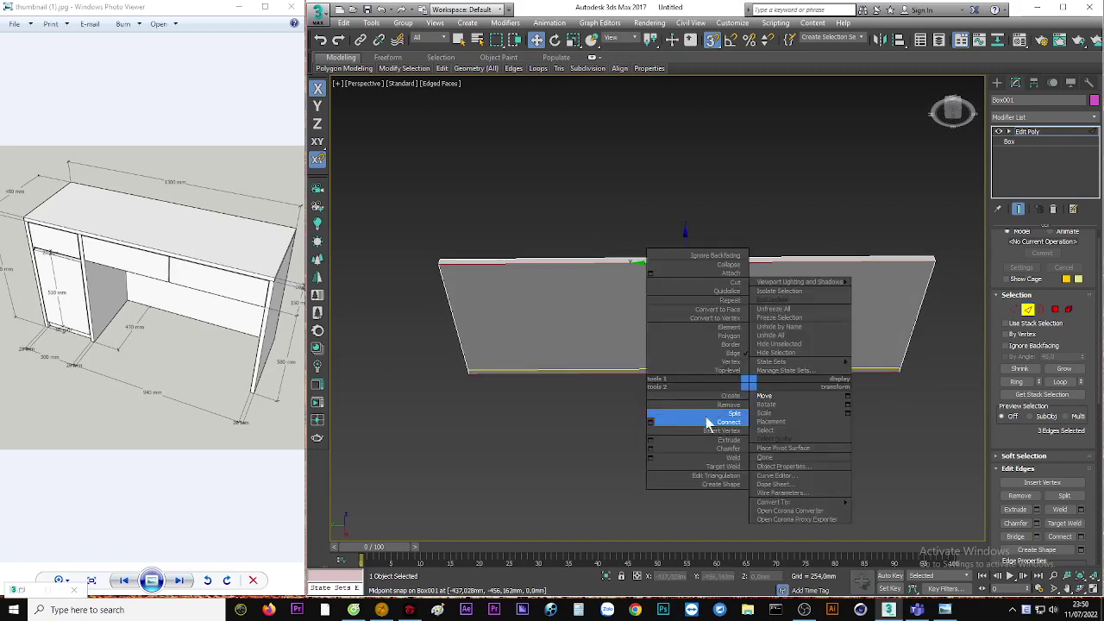
left_click(650, 424)
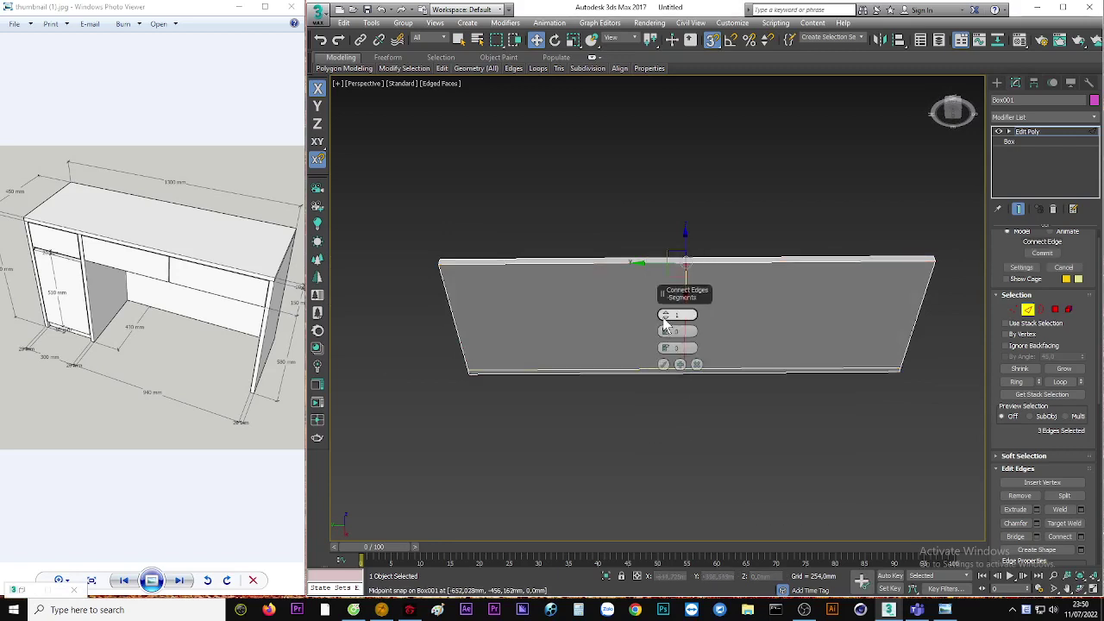
left_click_drag(664, 314, 630, 342)
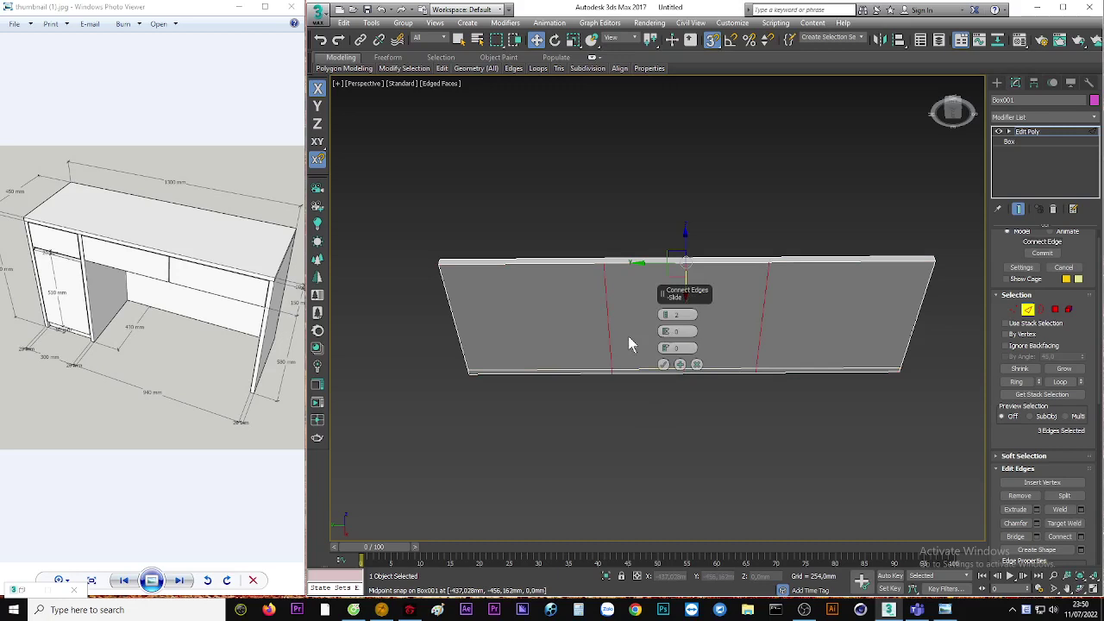
left_click(679, 364)
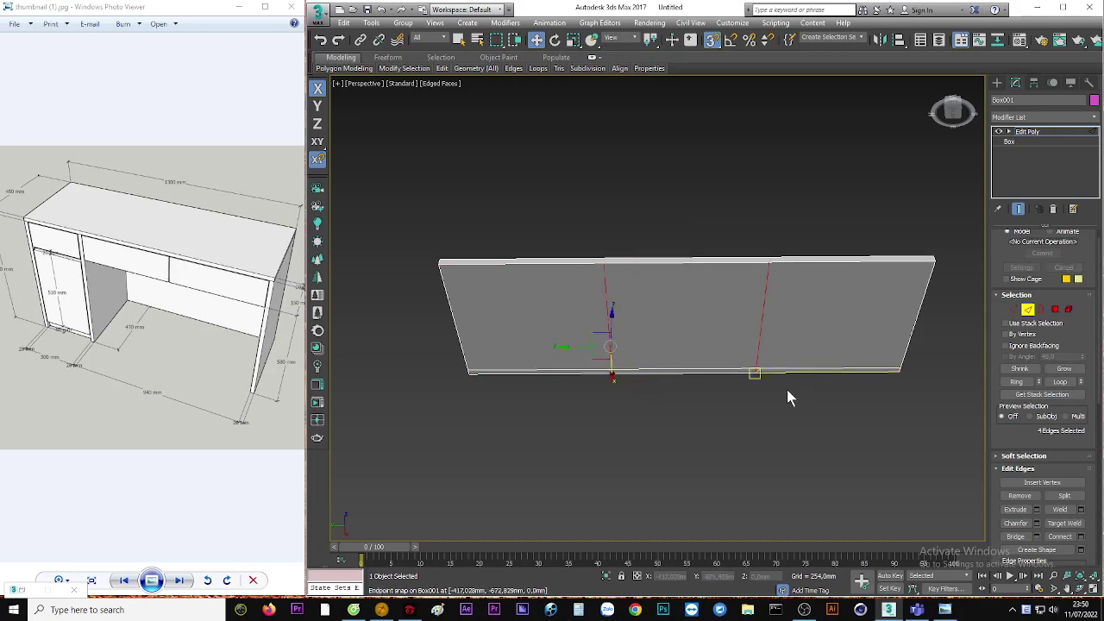
Snap the left new edge to the board's left corner and offset it 20 mm in Y
left_click_drag(810, 429, 721, 156, "alt")
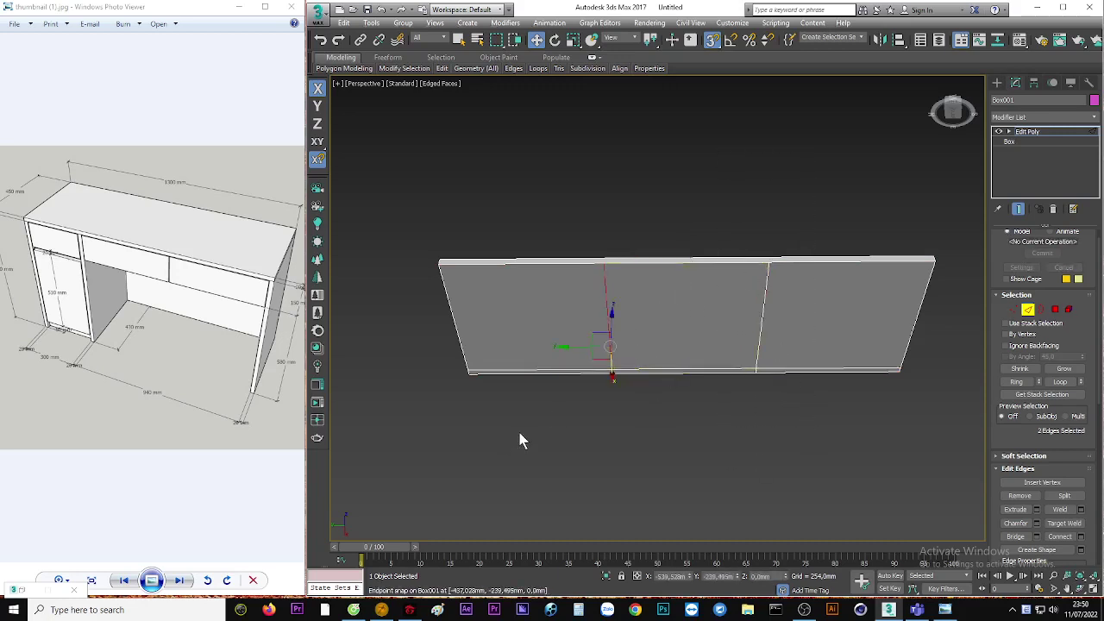
left_click_drag(565, 346, 468, 373)
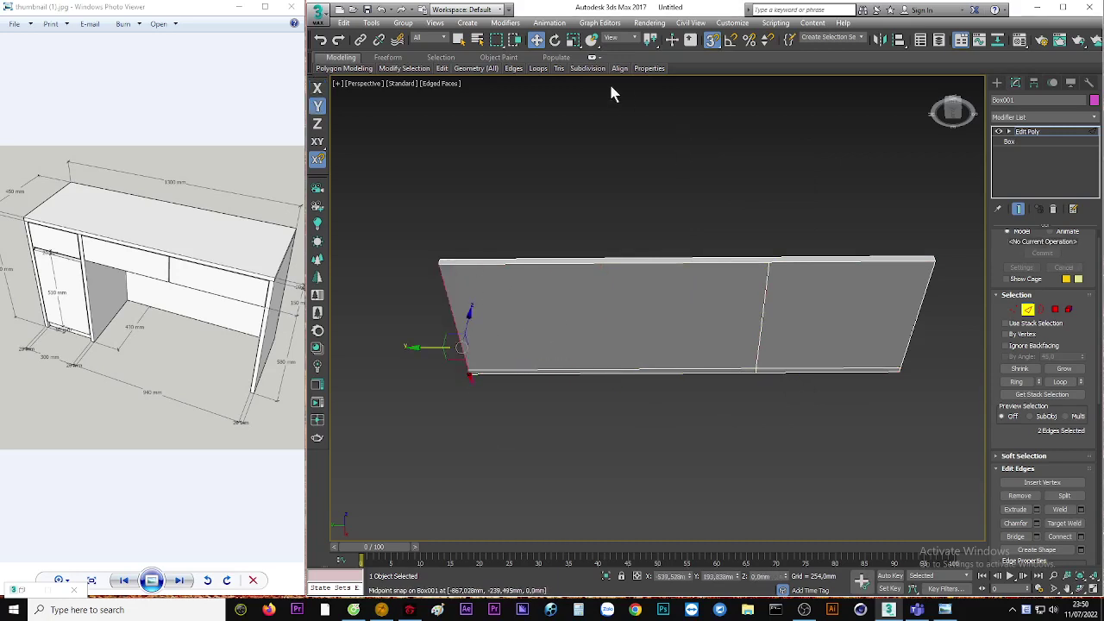
right_click(537, 42)
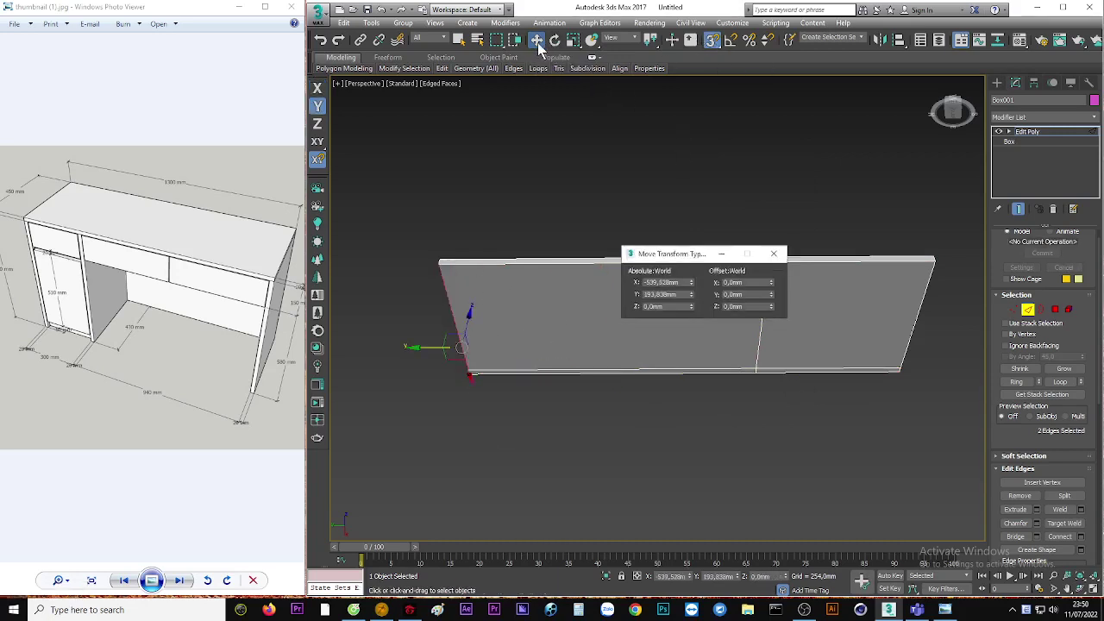
double_click(731, 294)
type("20")
key("Return")
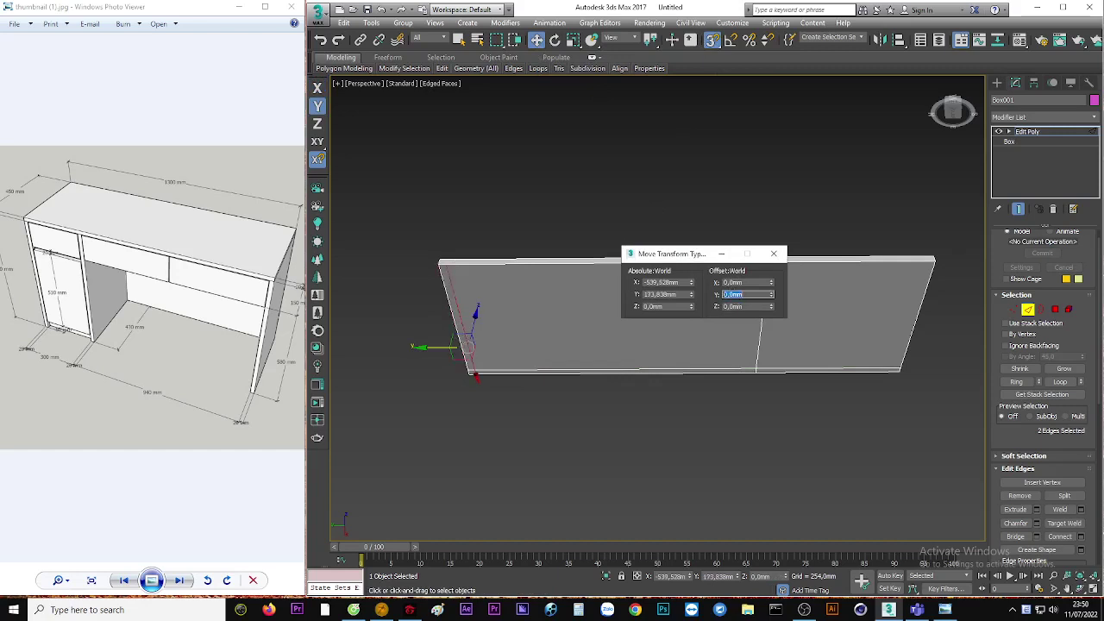
scroll(616, 370, "up", 2)
scroll(680, 384, "up", 5)
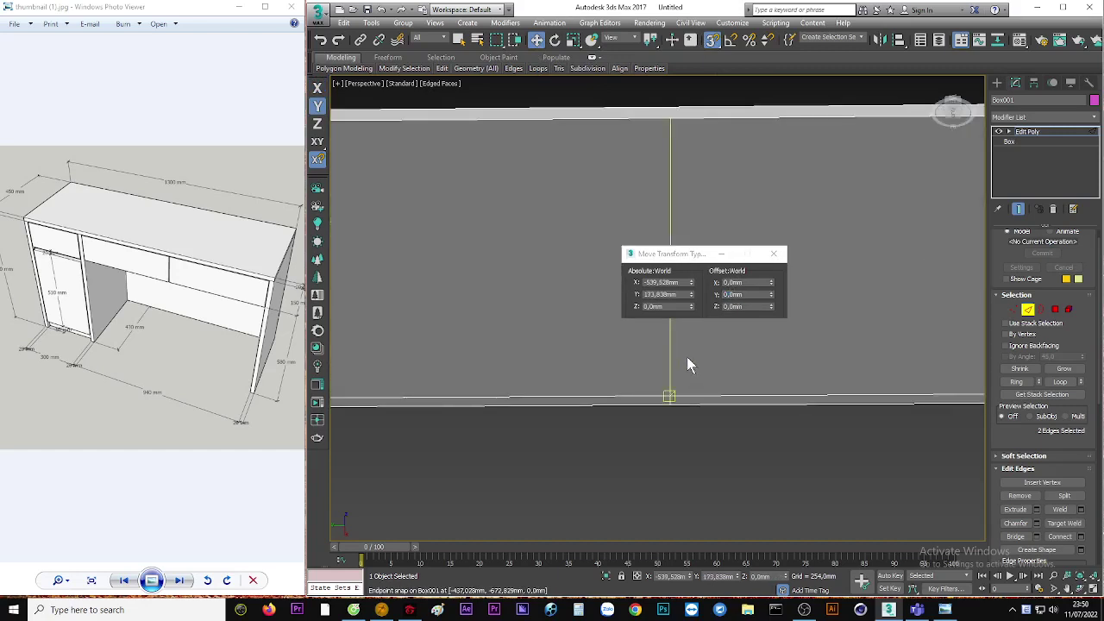
Snap the other new edge to the right corner and offset it 20 mm inward
left_click(671, 366)
middle_click_drag(680, 362, 941, 395, "alt")
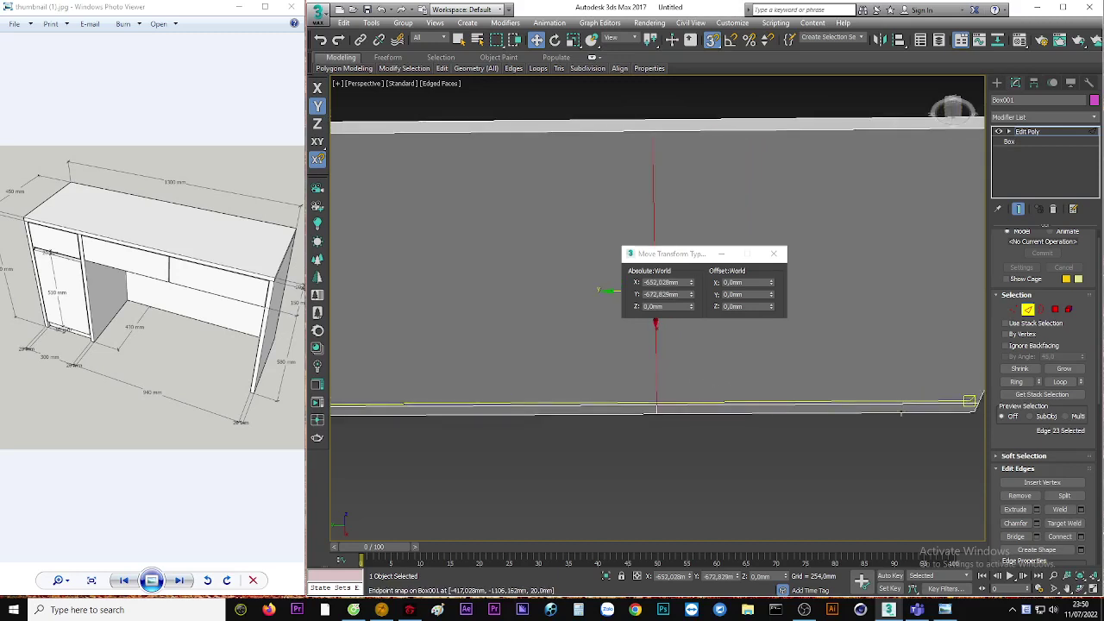
left_click(1059, 382)
scroll(769, 426, "down", 3)
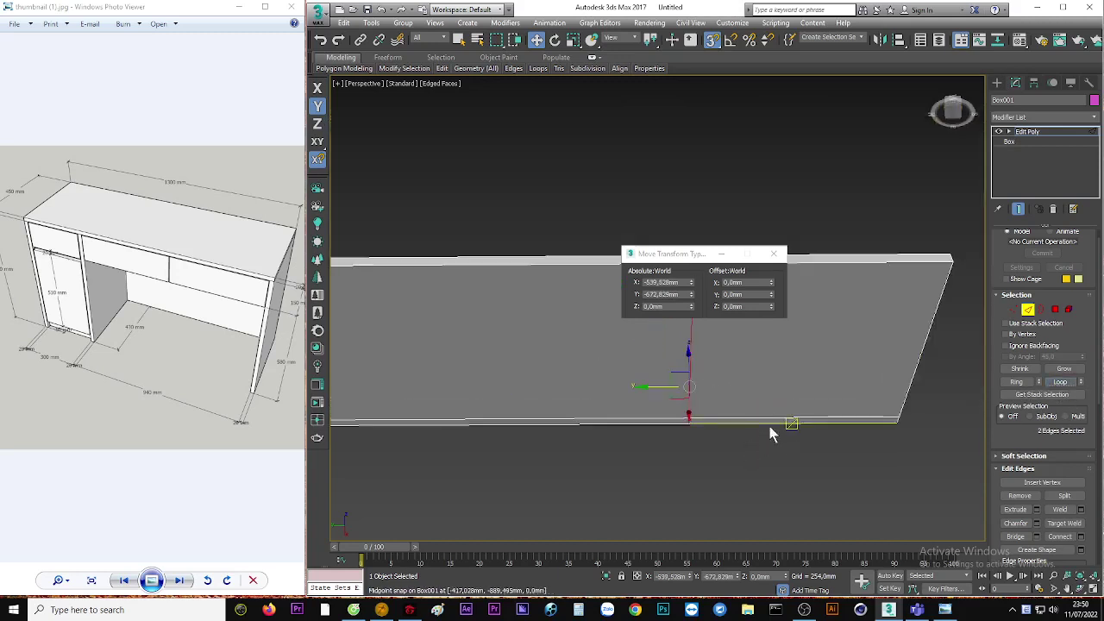
scroll(578, 366, "down", 1)
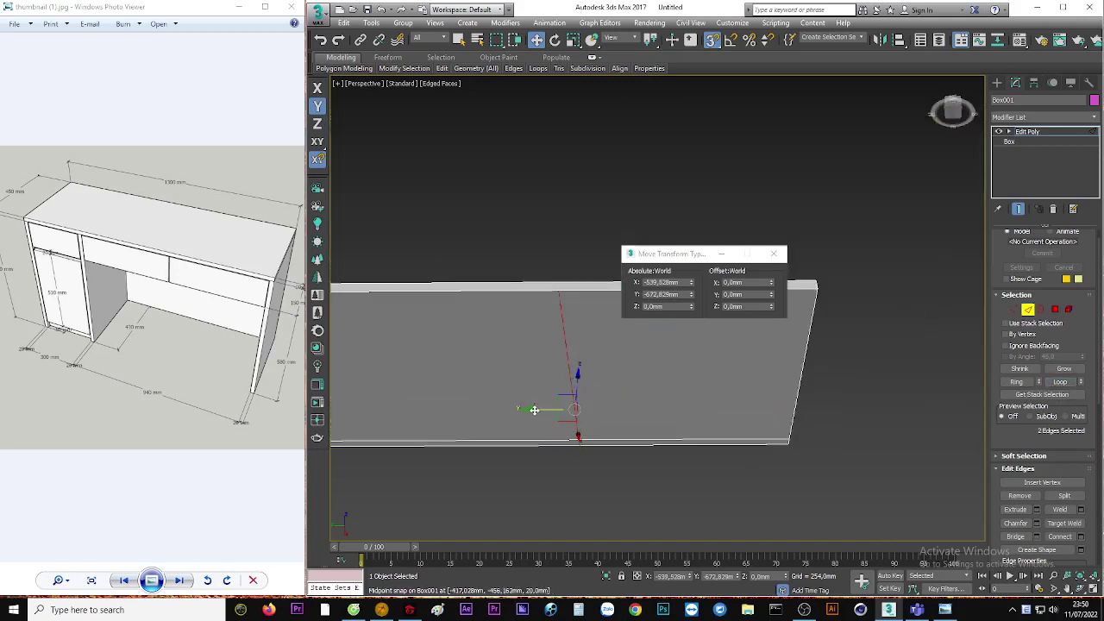
mouse_move(574, 411)
left_mouse_down()
mouse_move(735, 444)
mouse_move(788, 443)
left_mouse_up()
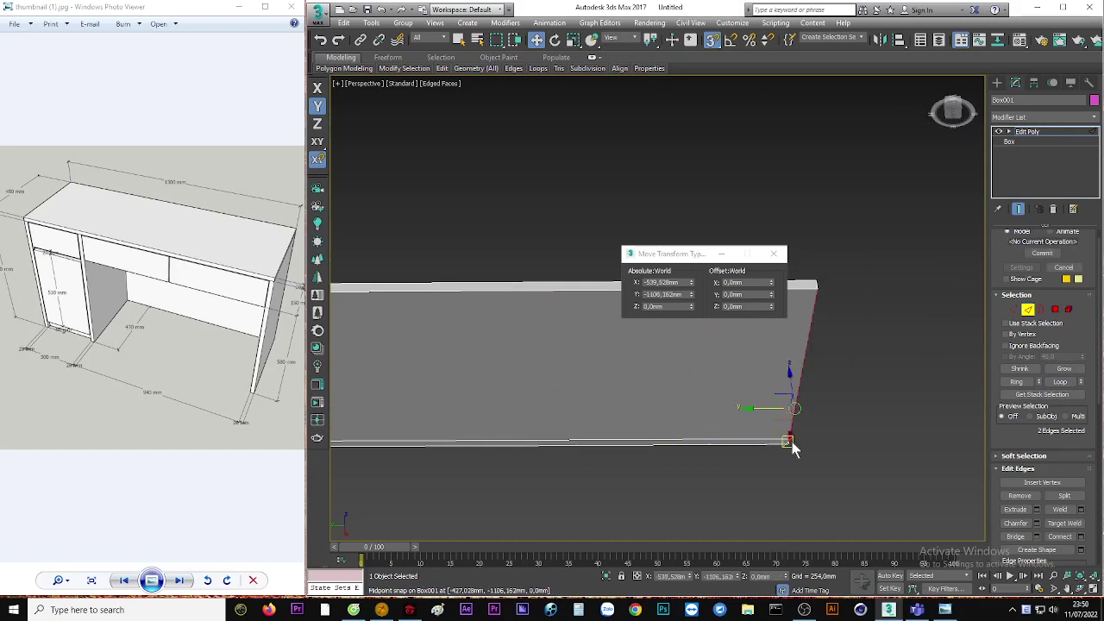
left_click(743, 294)
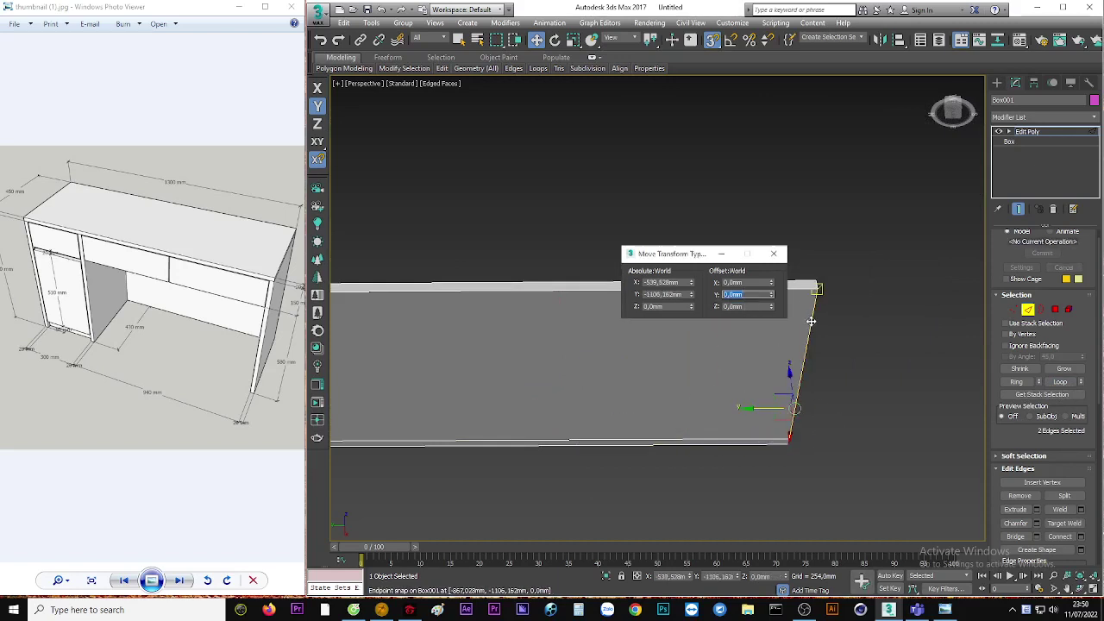
type("20")
key("Return")
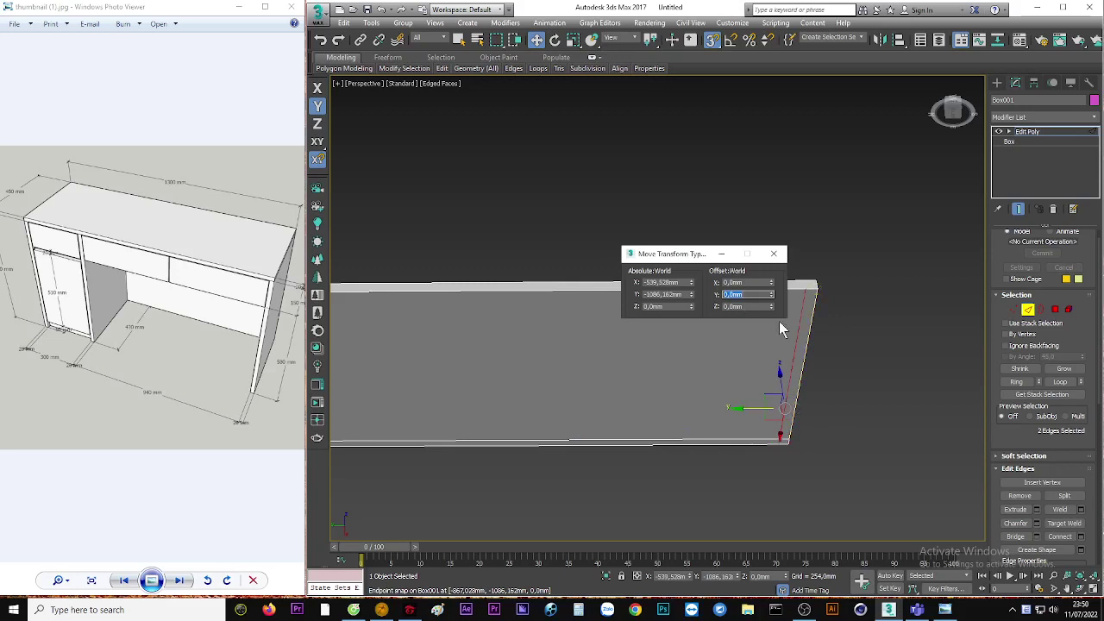
scroll(758, 388, "down", 1)
scroll(759, 388, "down", 3)
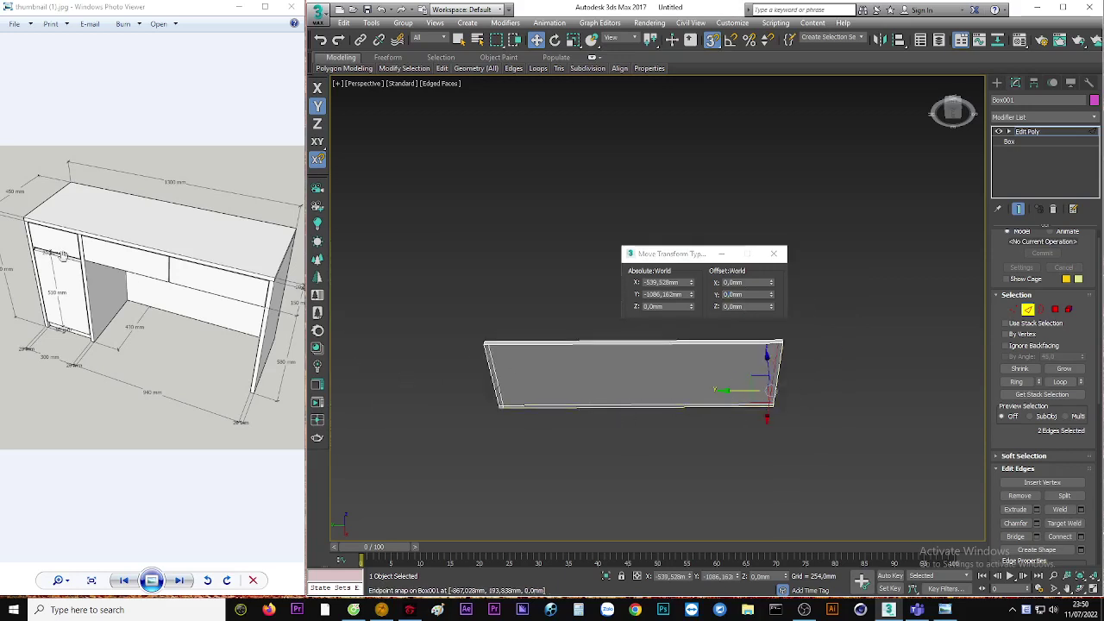
scroll(83, 251, "up", 2)
Zoom the reference photo in on the desk's left drawer
left_click_drag(73, 198, 113, 198)
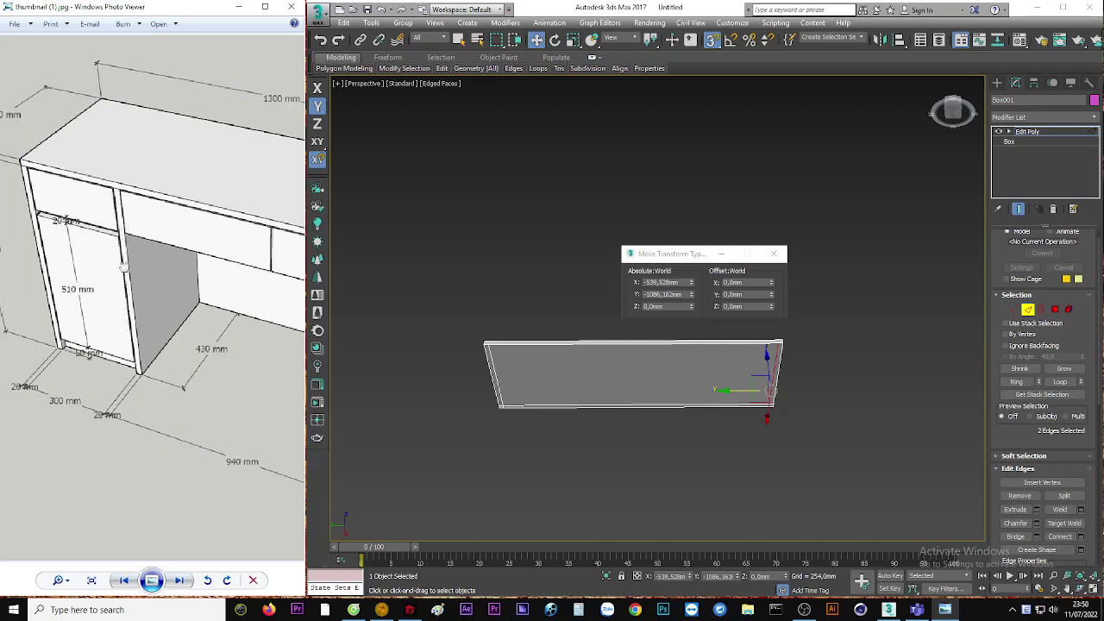
scroll(174, 369, "down", 3)
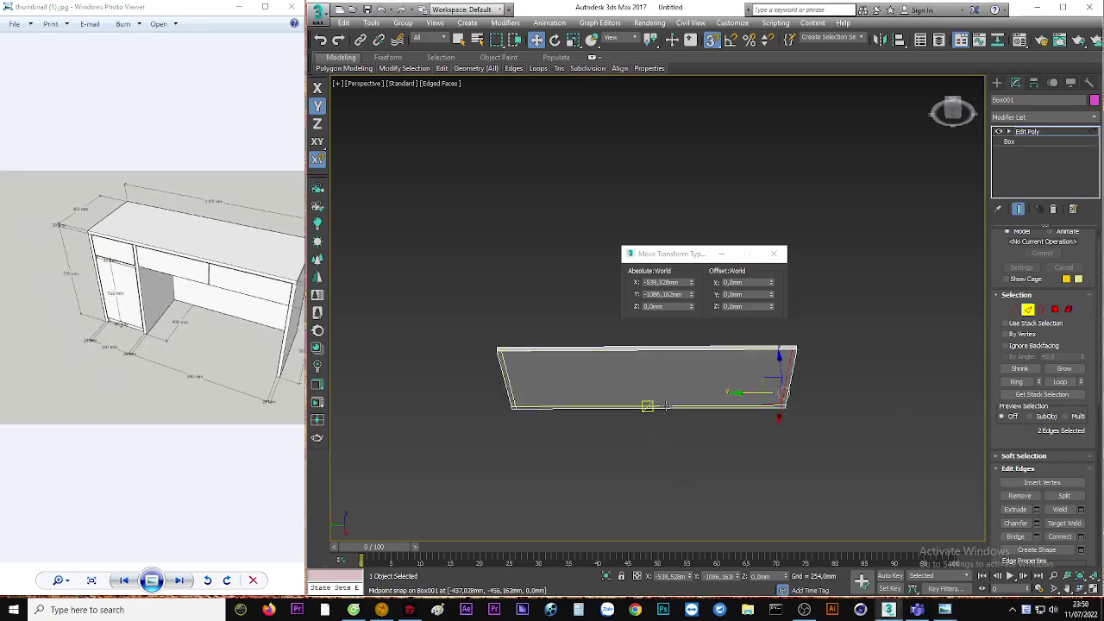
scroll(556, 407, "up", 2)
scroll(557, 406, "up", 2)
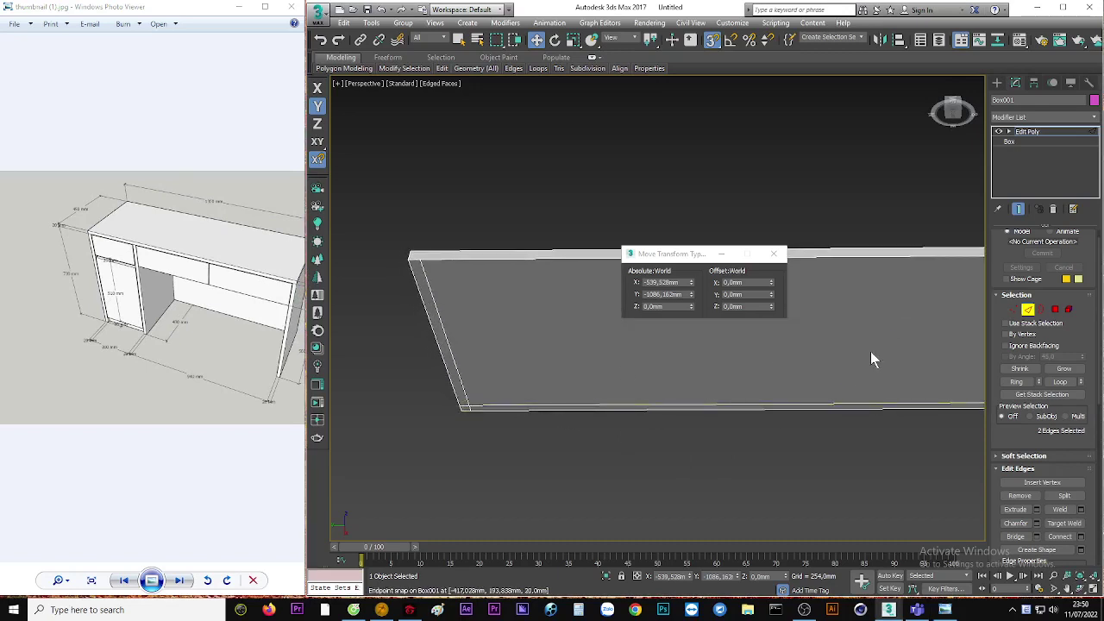
Connect the board's top and bottom edges with another pair of two new edges
left_click(568, 258)
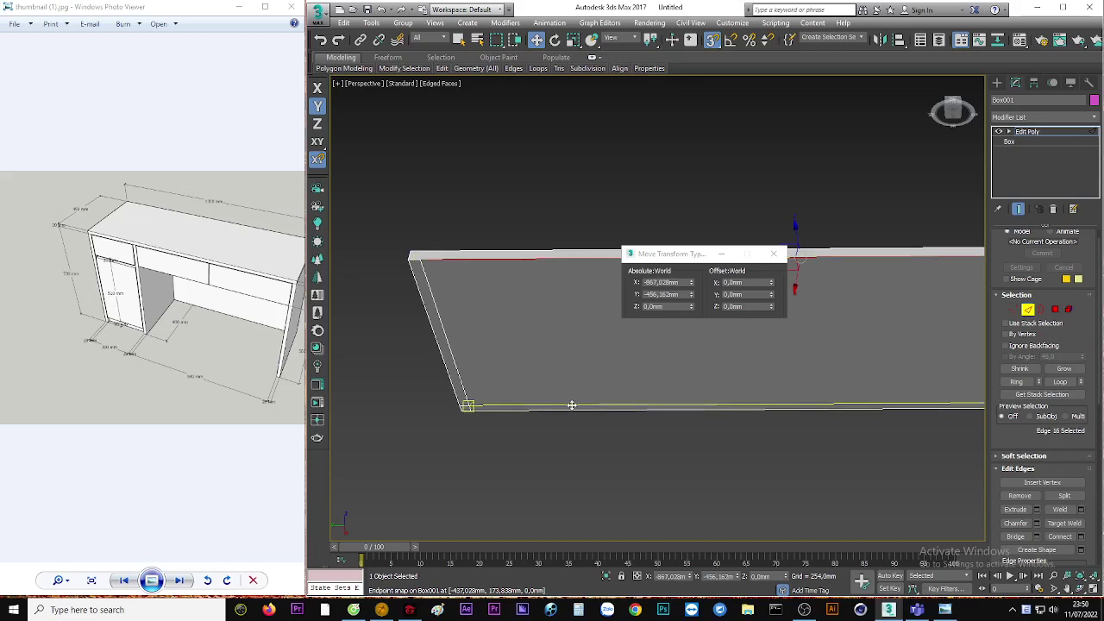
left_click(575, 408, "ctrl")
middle_click_drag(616, 365, 627, 412)
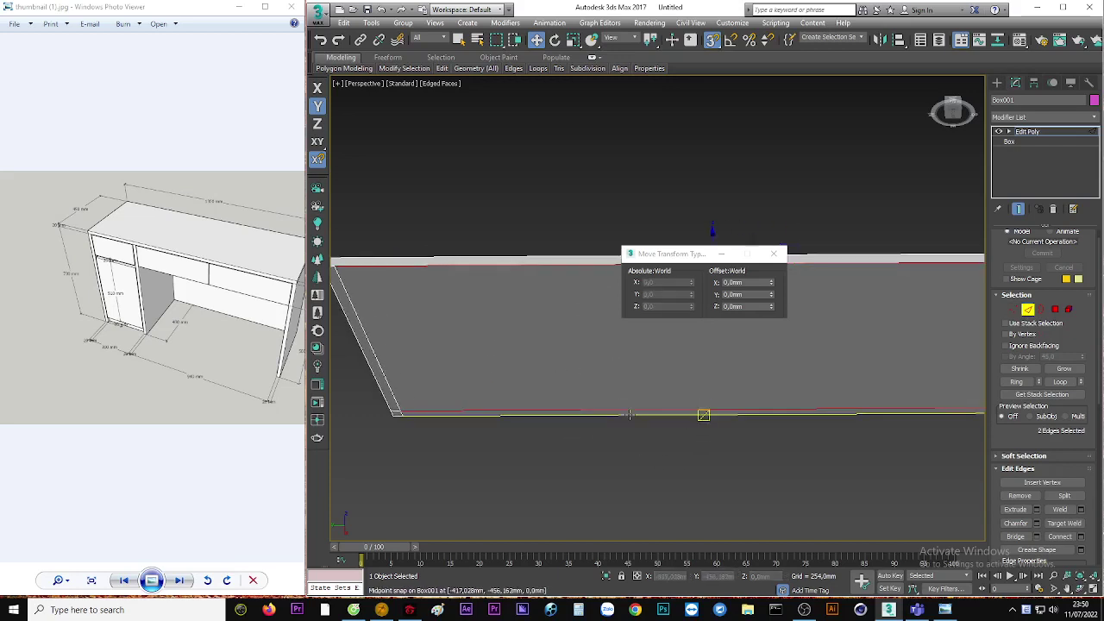
right_click(627, 412)
left_click(529, 456)
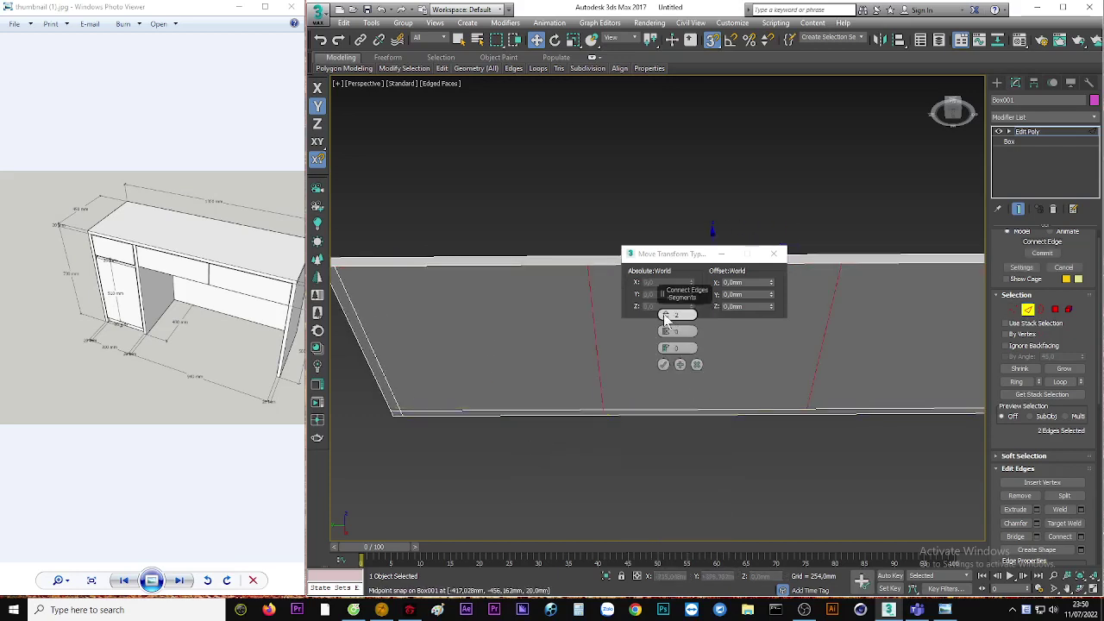
left_click(661, 365)
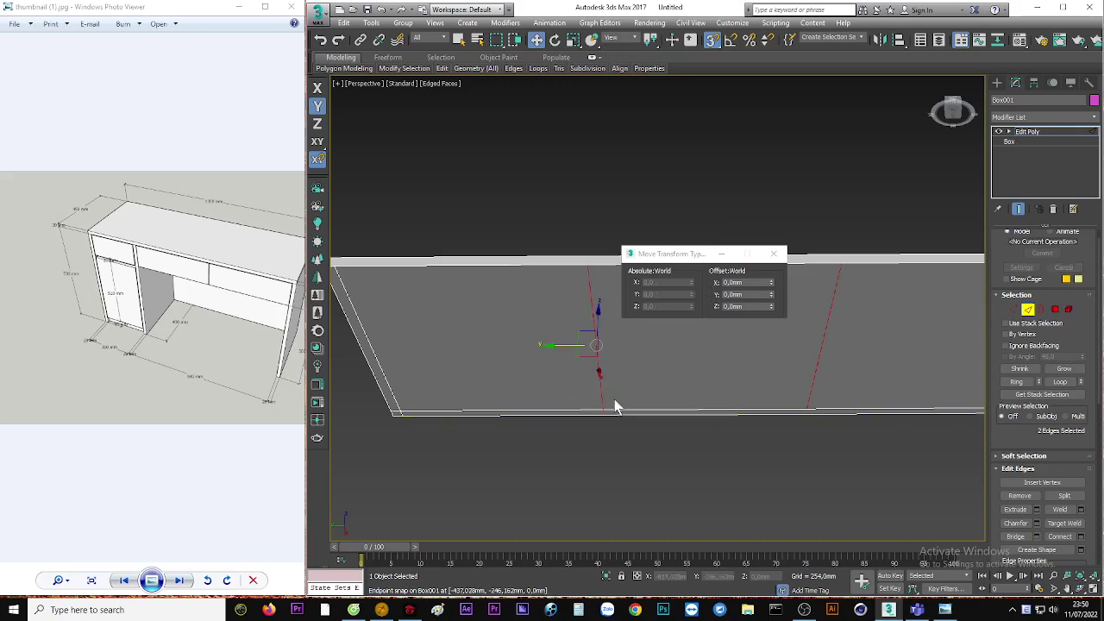
Snap one new edge onto the other and space them 20 mm apart in Y
mouse_move(822, 345)
left_mouse_down()
mouse_move(625, 417)
mouse_move(603, 406)
left_mouse_up()
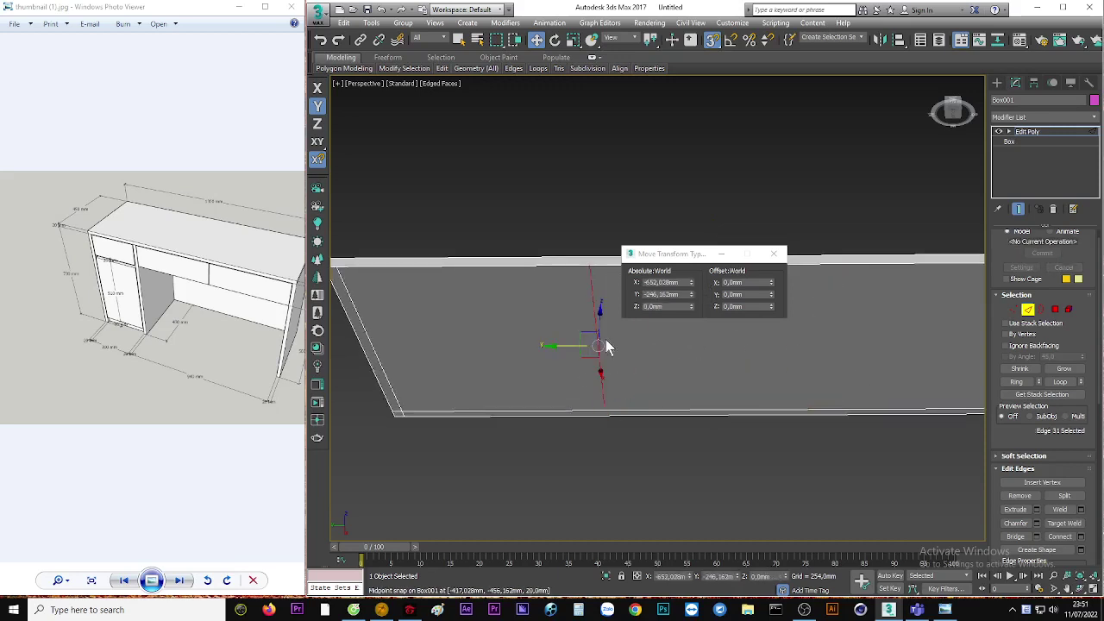
double_click(732, 294)
type("-20")
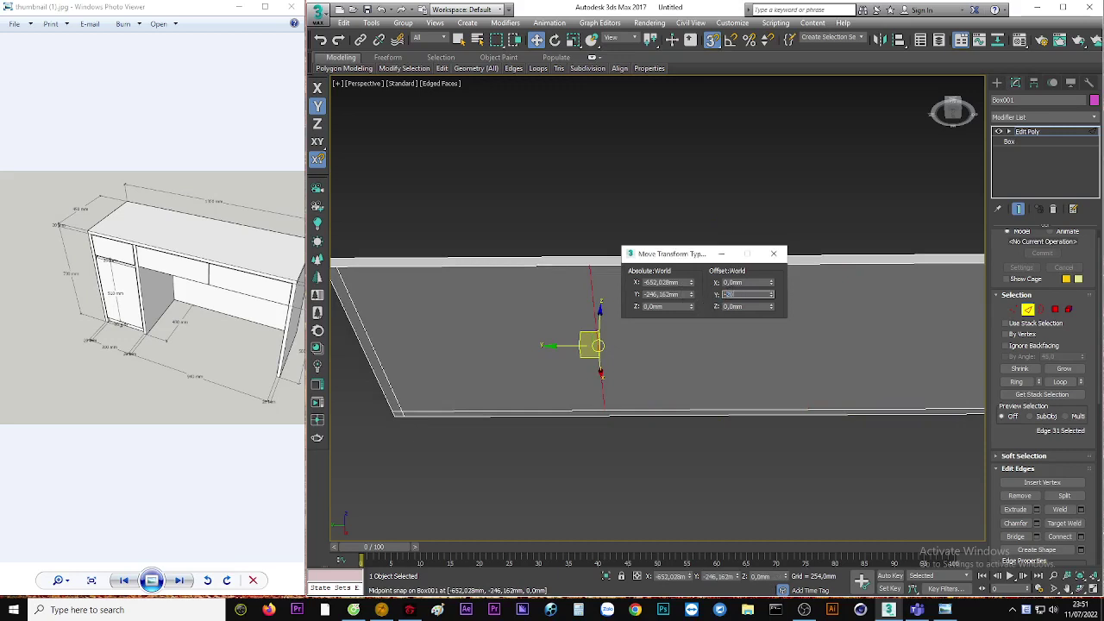
key("Return")
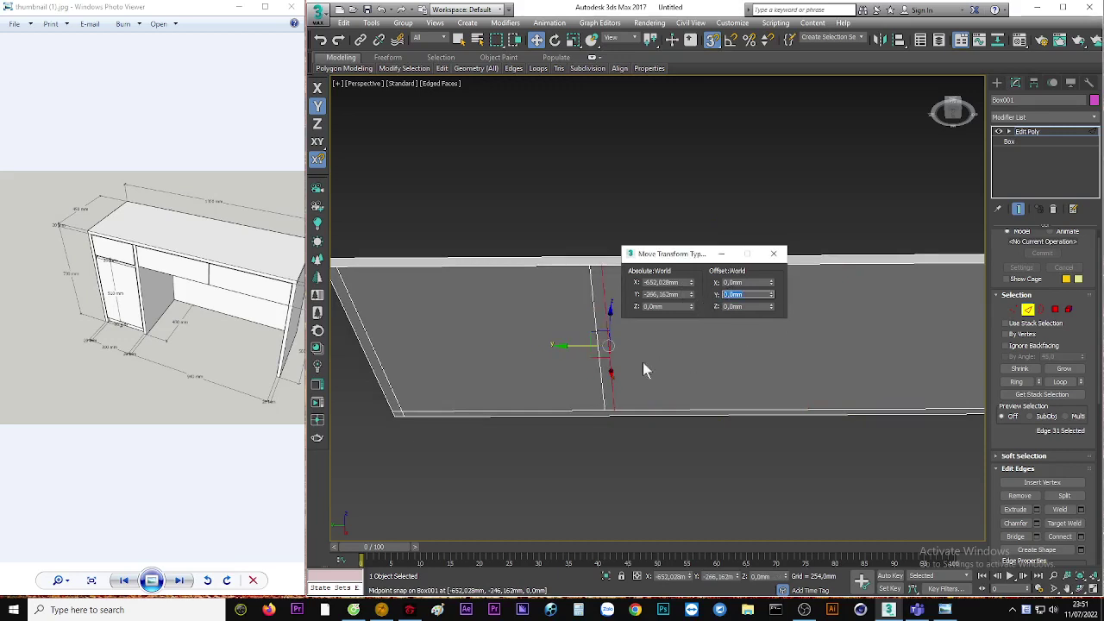
mouse_move(642, 366)
middle_mouse_down()
mouse_move(686, 367)
mouse_move(609, 362)
mouse_move(648, 363)
middle_mouse_up()
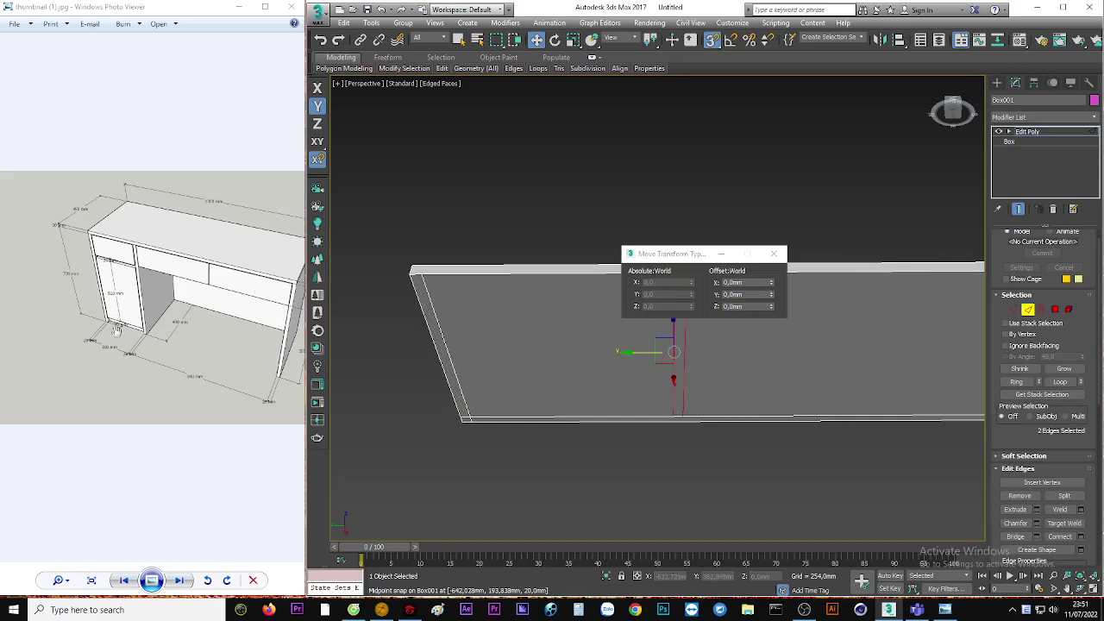
scroll(121, 368, "up", 3)
scroll(120, 368, "up", 2)
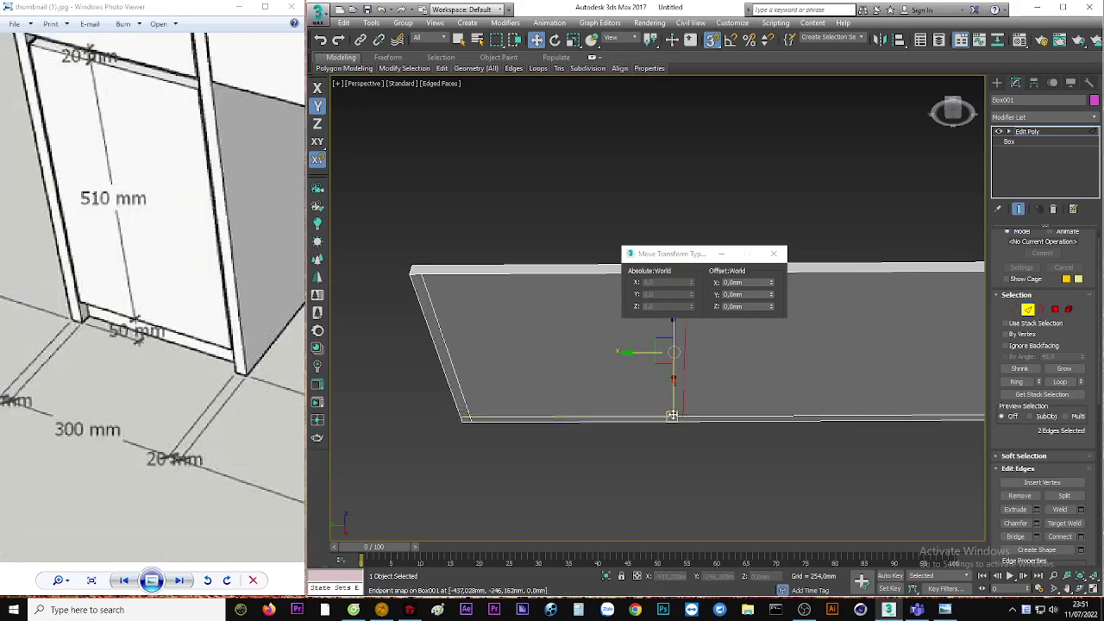
Move the edge pair 300 mm along the board with a Y offset
left_click_drag(673, 415, 468, 414)
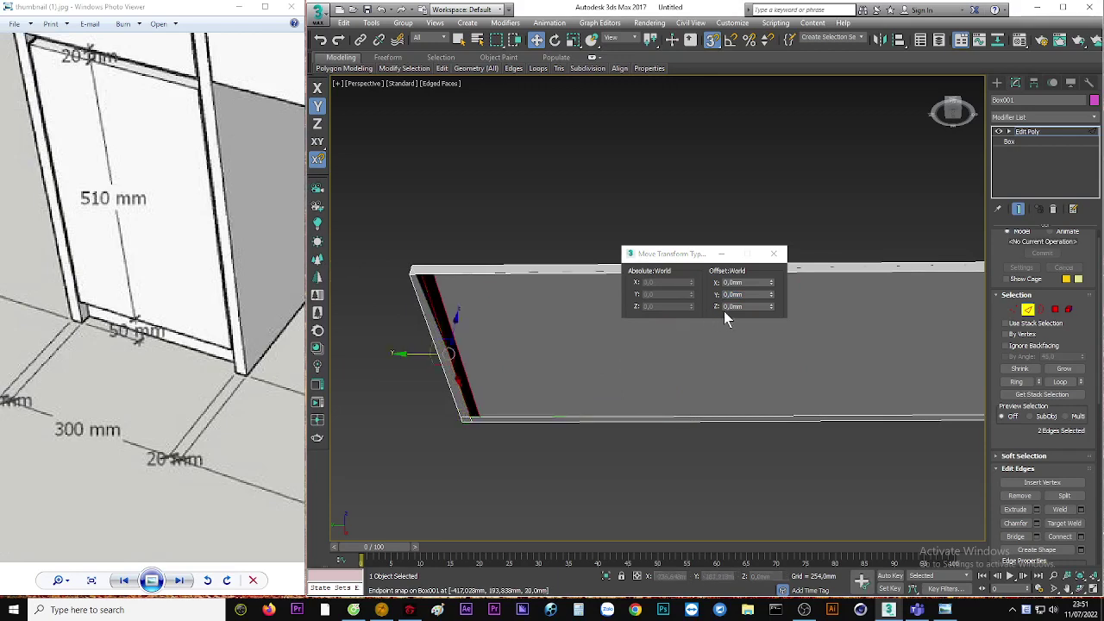
left_click(739, 294)
type("-300")
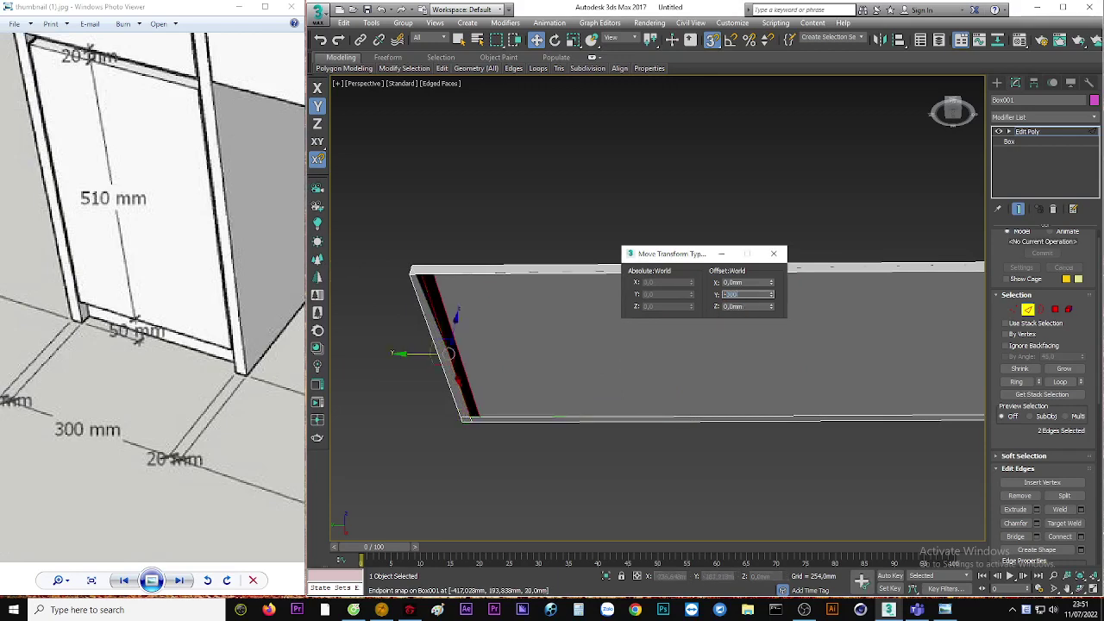
key("Return")
mouse_move(760, 423)
middle_mouse_down()
mouse_move(676, 431)
mouse_move(628, 408)
middle_mouse_up()
In Polygon mode, select the thin strips and both end faces of the board
left_click(1055, 309)
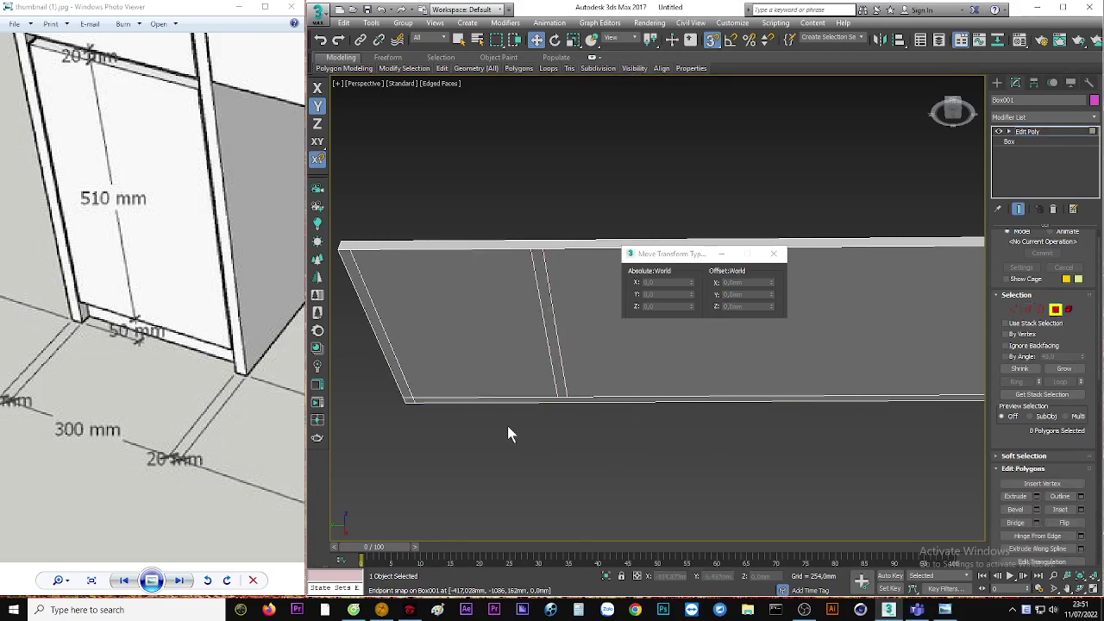
middle_click_drag(550, 381, 557, 369)
left_click(563, 354)
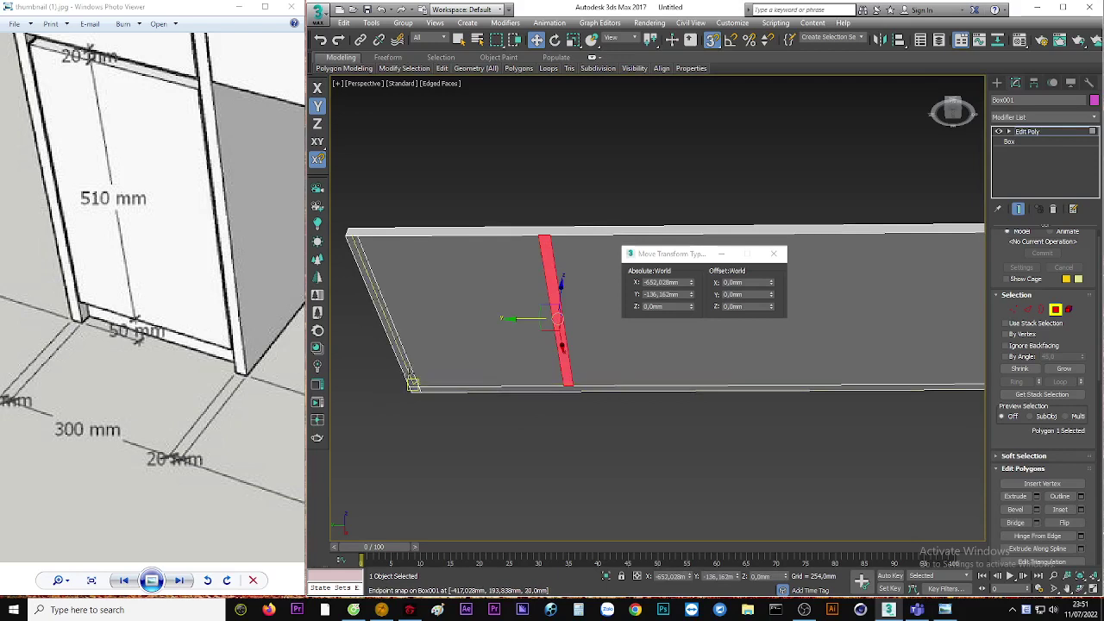
left_click(415, 392, "ctrl")
left_click(420, 389, "ctrl")
mouse_move(421, 388)
middle_mouse_down("alt")
mouse_move(757, 414)
mouse_move(859, 390)
middle_mouse_up("alt")
left_click(800, 379, "ctrl")
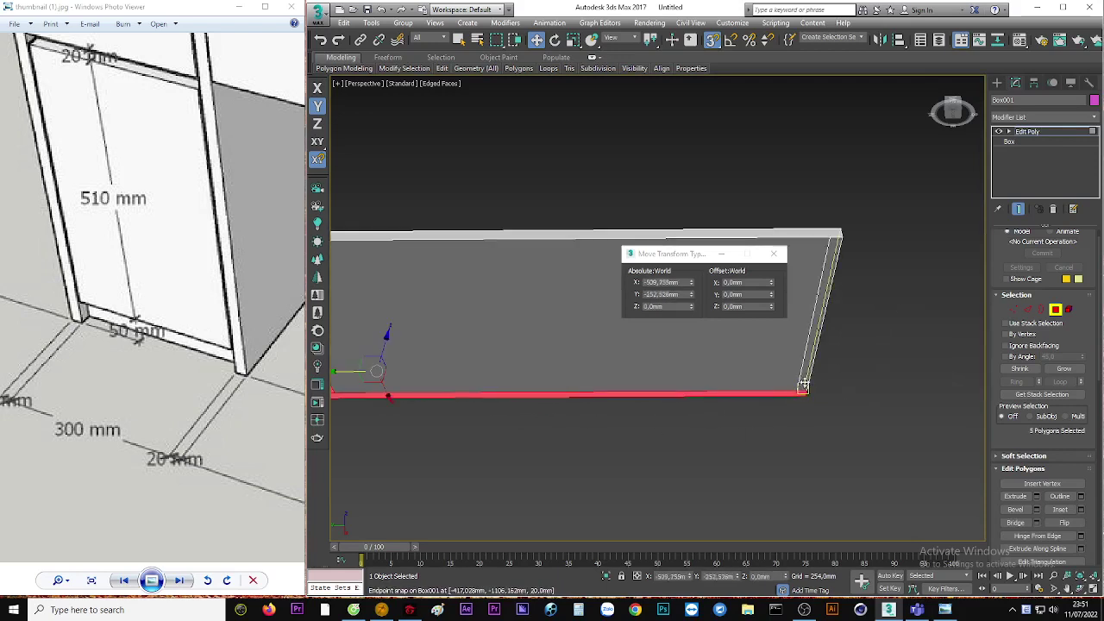
left_click(384, 345, "ctrl")
middle_click_drag(383, 345, 783, 424, "alt")
scroll(634, 421, "up", 2)
Extrude the selected polygons 730 mm to form the side panels and divider
right_click(609, 418)
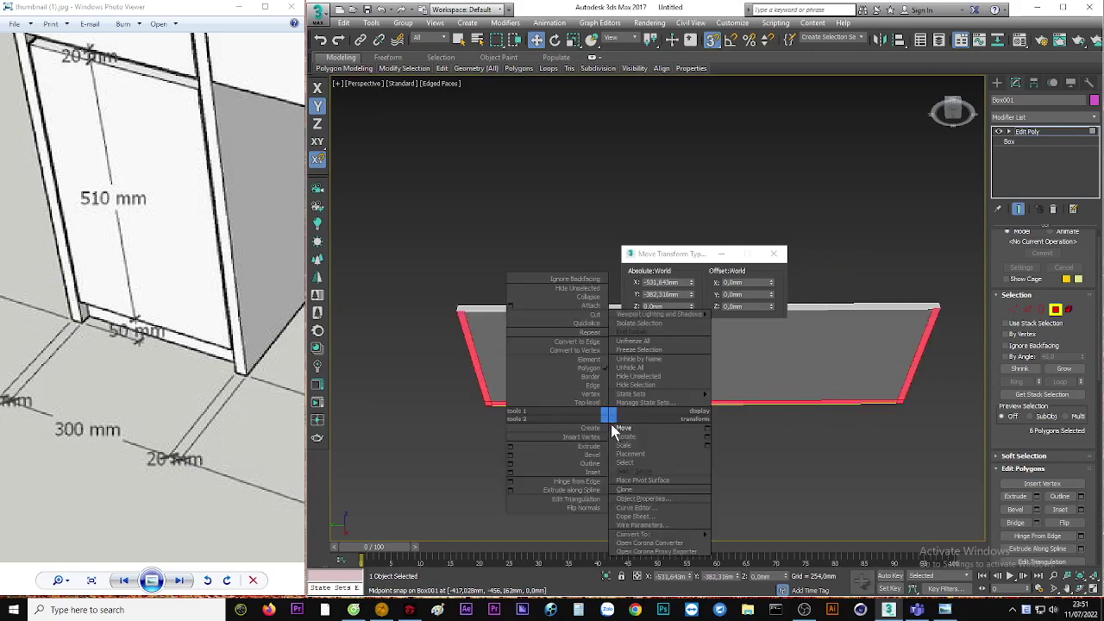
left_click(510, 450)
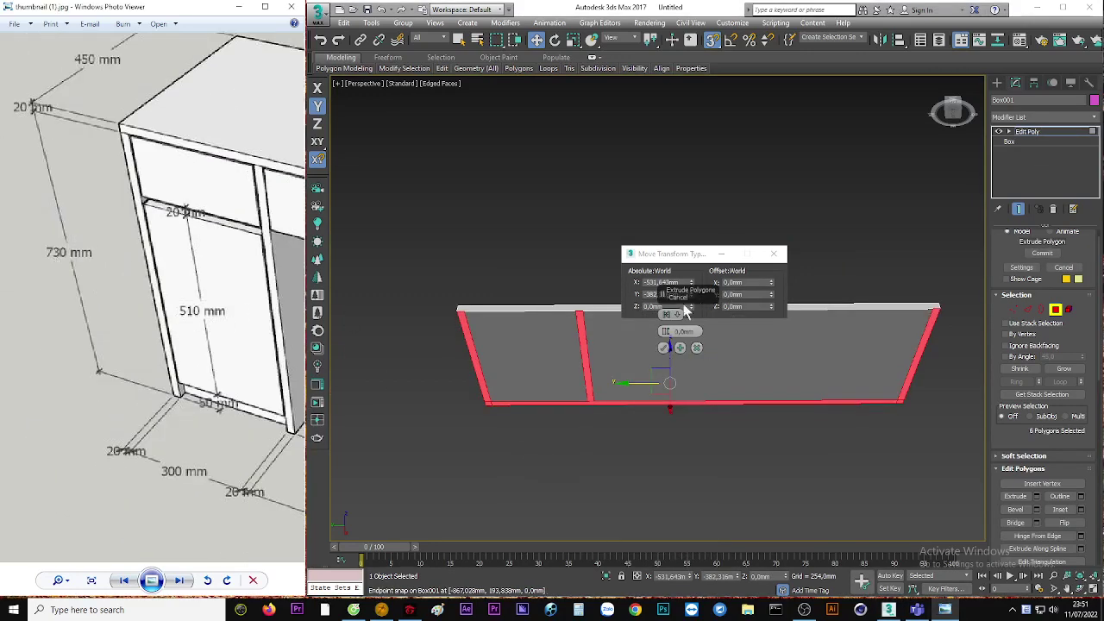
left_click(681, 331)
type("30")
key("Return")
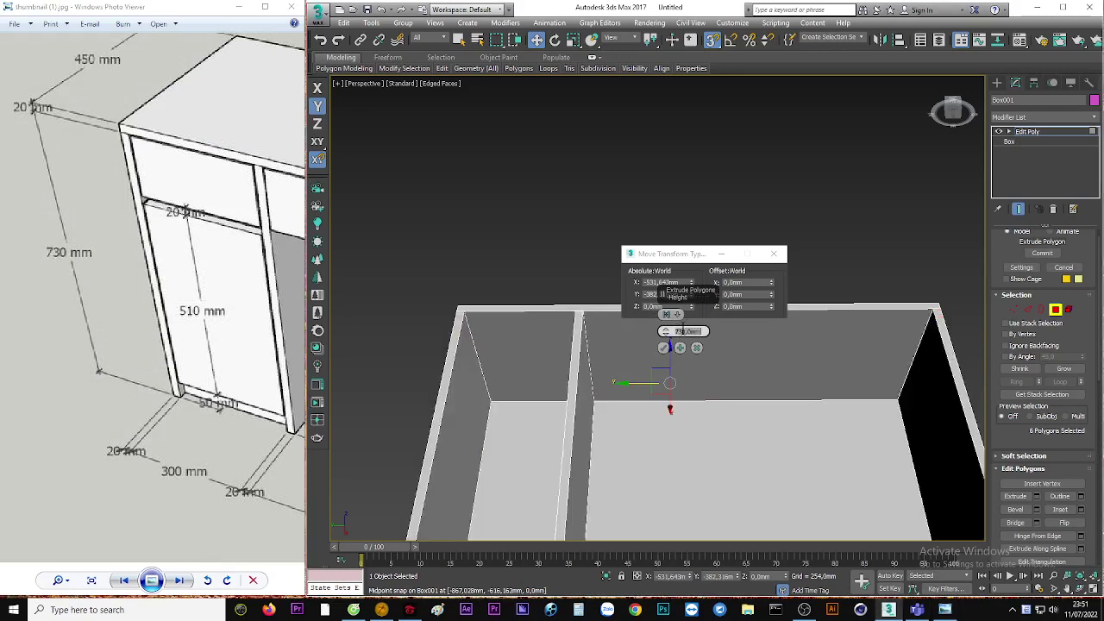
left_click(665, 348)
middle_click_drag(664, 353, 601, 356, "alt")
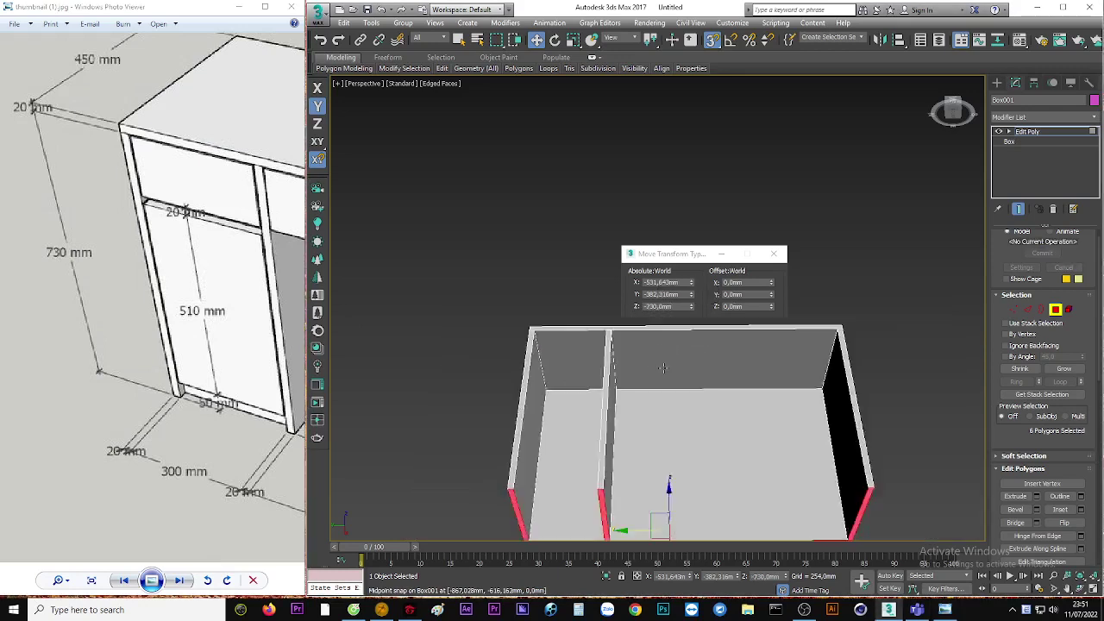
scroll(600, 356, "down", 3)
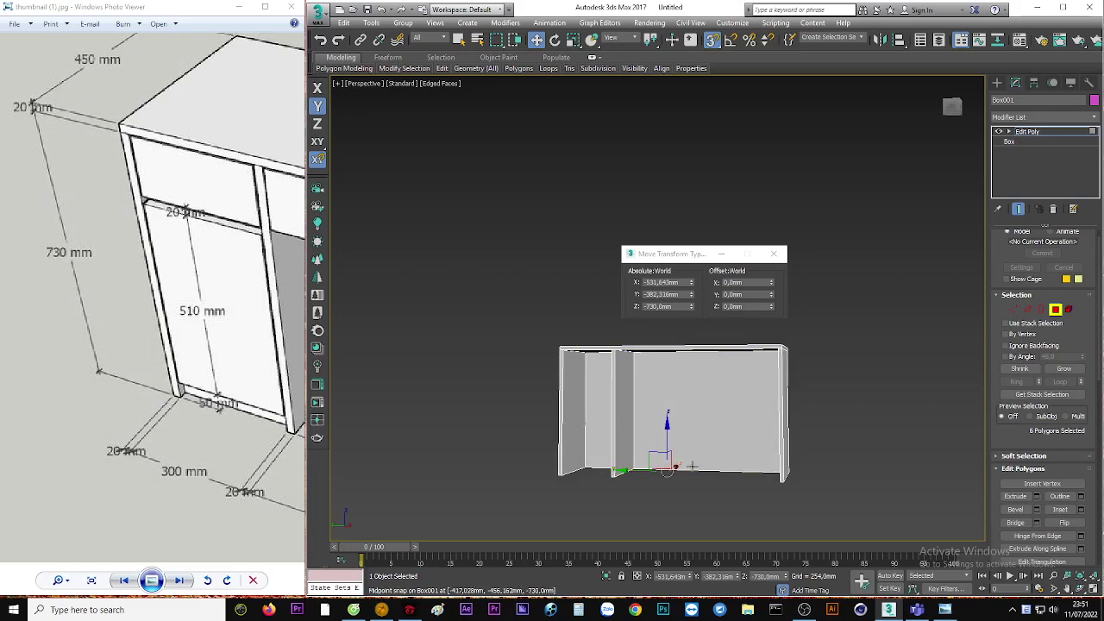
Check the 150 mm drawer height on the desk's right side in the reference photo
middle_click_drag(692, 451, 706, 447, "alt")
scroll(705, 447, "up", 2)
scroll(50, 231, "down", 3)
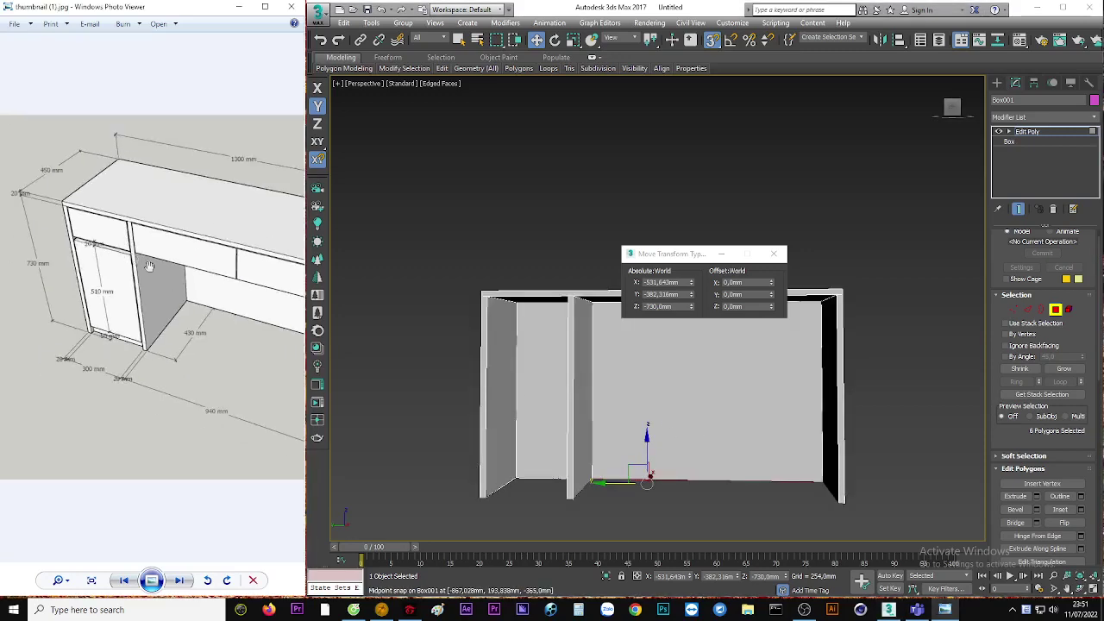
scroll(50, 231, "up", 1)
scroll(50, 231, "up", 1)
mouse_move(235, 280)
left_mouse_down()
mouse_move(218, 291)
mouse_move(224, 300)
left_mouse_up()
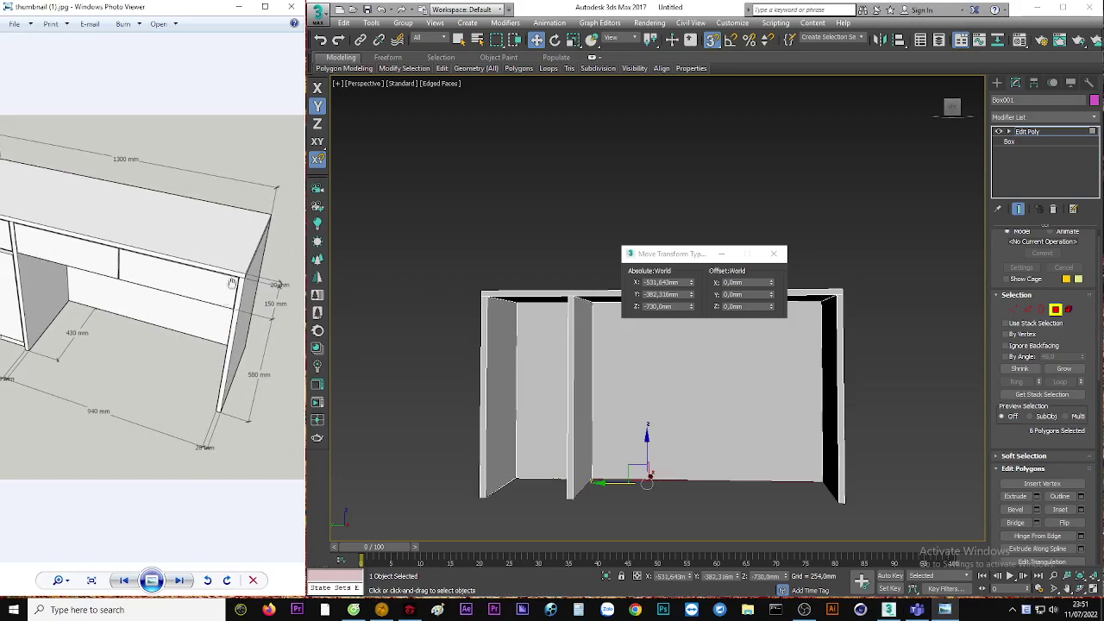
scroll(250, 306, "up", 2)
scroll(274, 270, "up", 1)
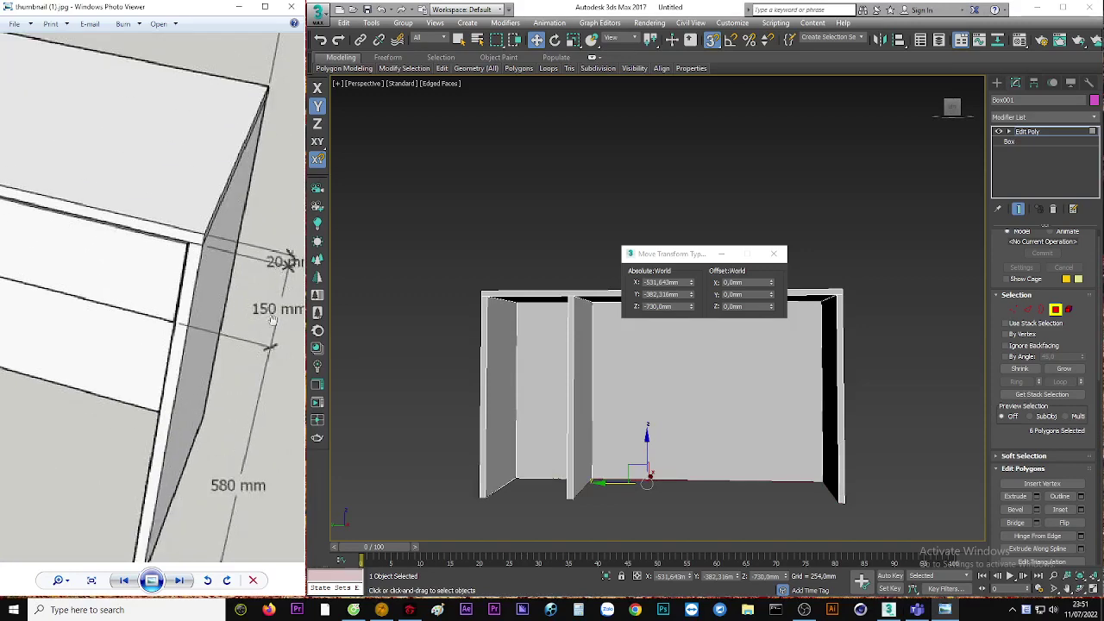
In Edge mode, select the vertical edges beside the divider and right side panel
middle_click_drag(743, 443, 712, 438)
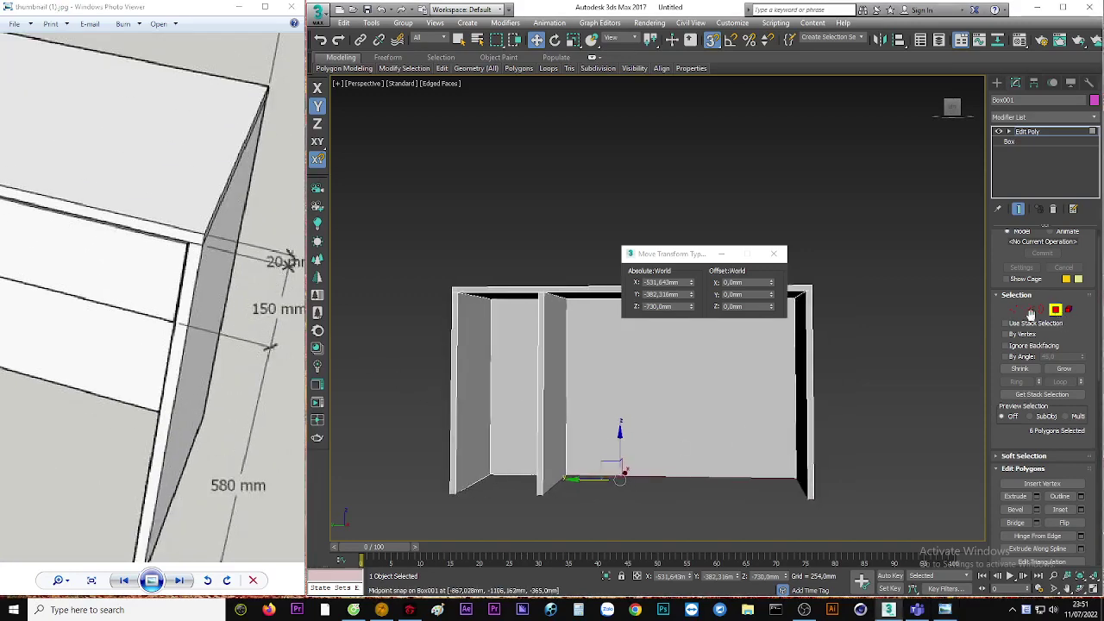
left_click(1027, 309)
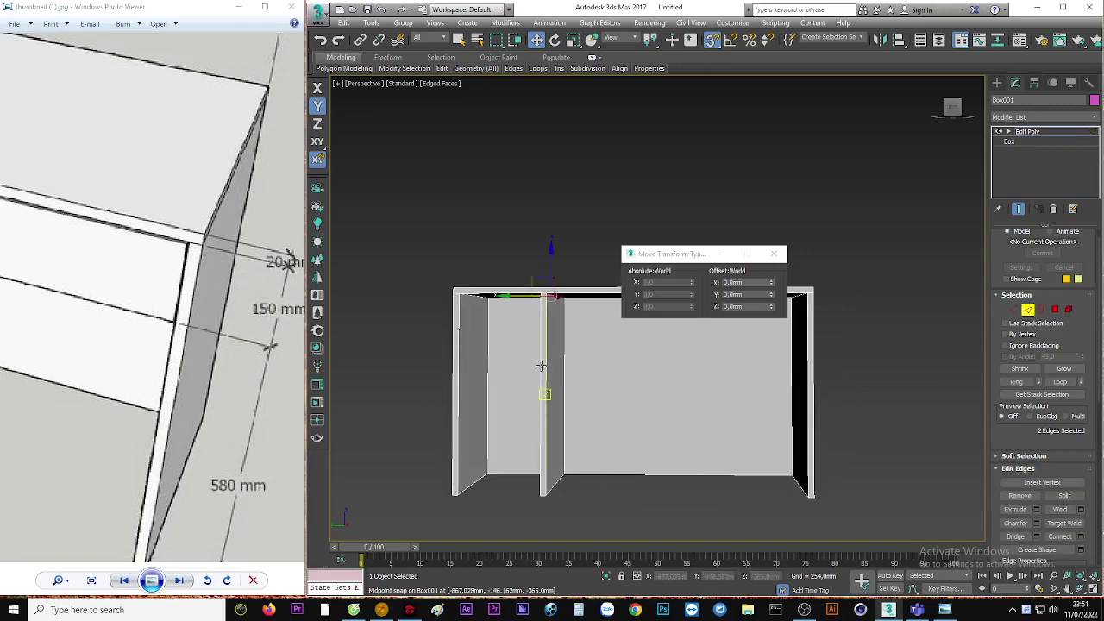
scroll(611, 353, "up", 2)
scroll(629, 373, "up", 2)
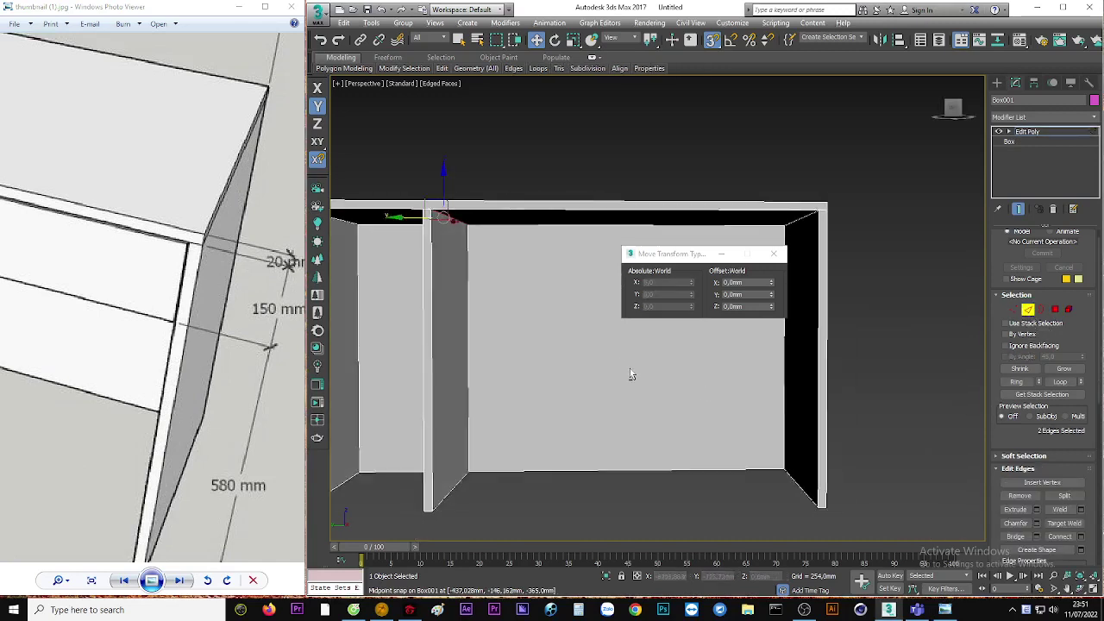
left_click(467, 345)
left_click(780, 375)
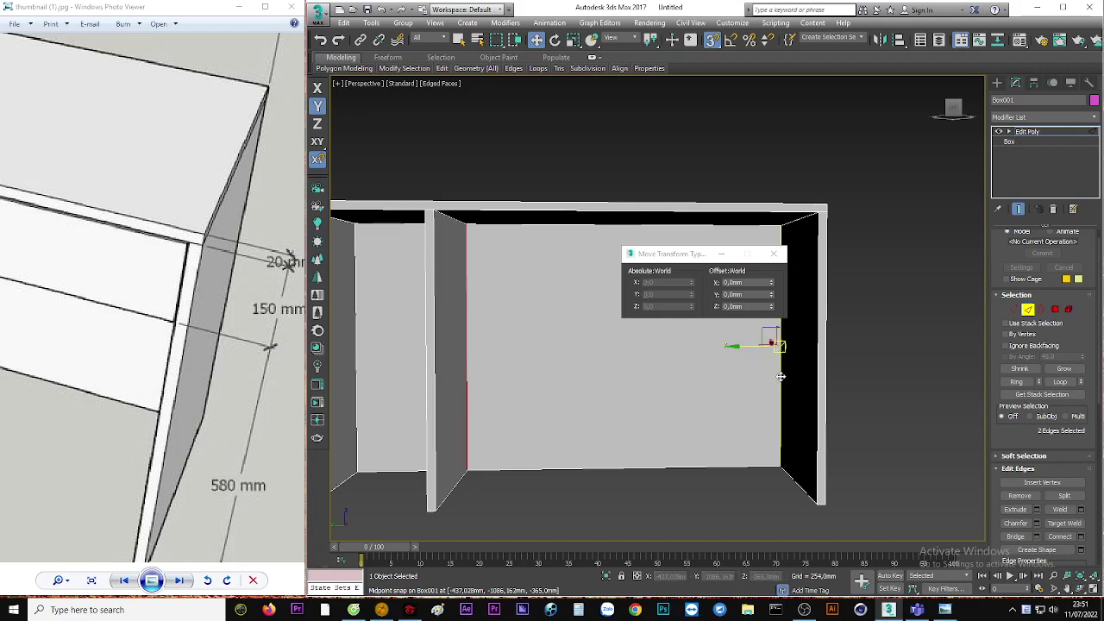
middle_click_drag(549, 388, 723, 392)
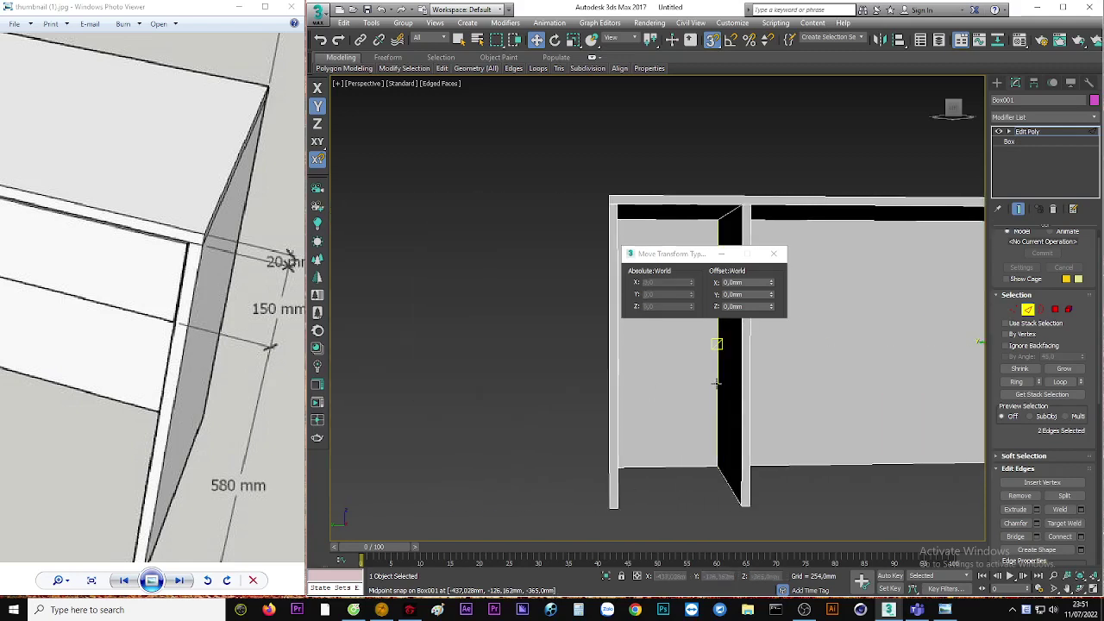
left_click(715, 383, "ctrl")
In wireframe, connect the selected back-panel edges with a single new horizontal edge
scroll(668, 411, "up", 1)
key("F3")
scroll(687, 414, "up", 3)
middle_click_drag(687, 414, 623, 407)
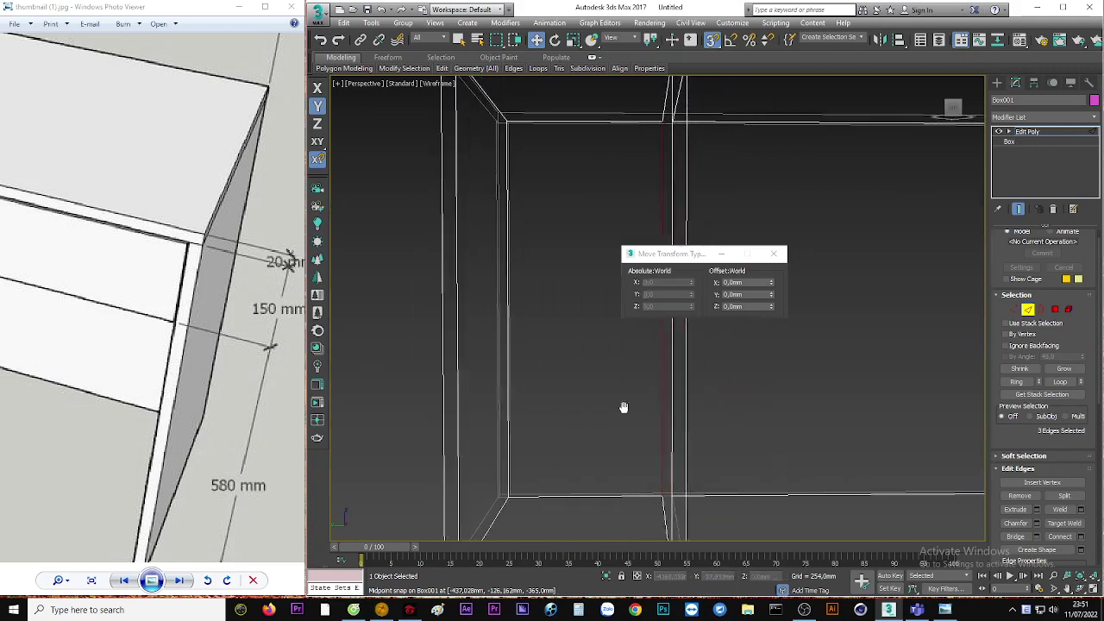
mouse_move(511, 406)
middle_mouse_down("alt")
mouse_move(504, 424)
mouse_move(546, 459)
middle_mouse_up("alt")
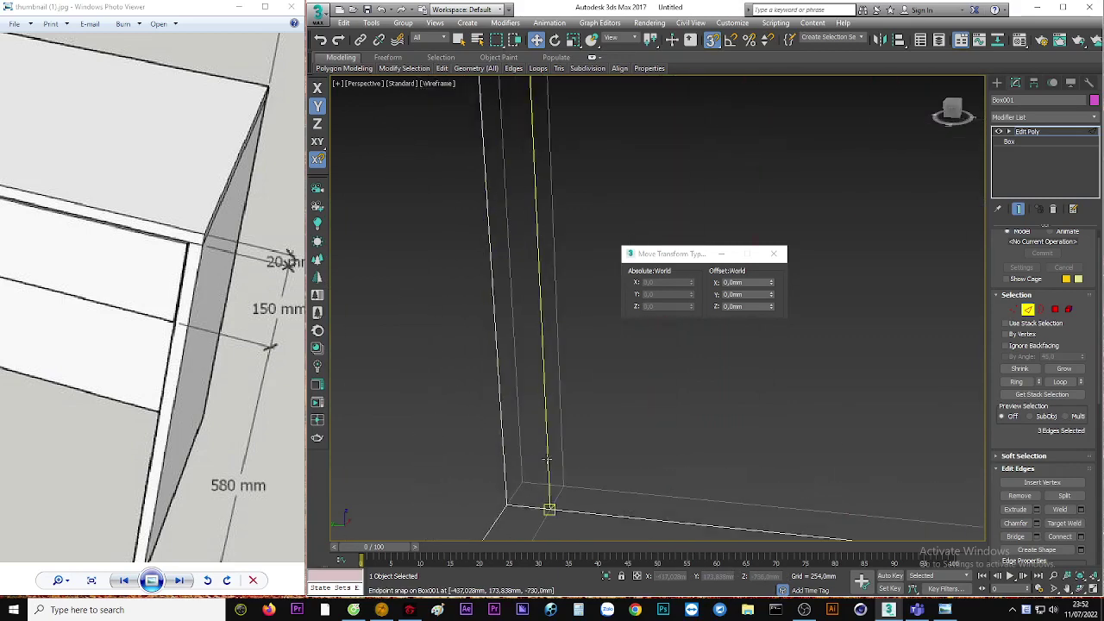
scroll(819, 419, "down", 3)
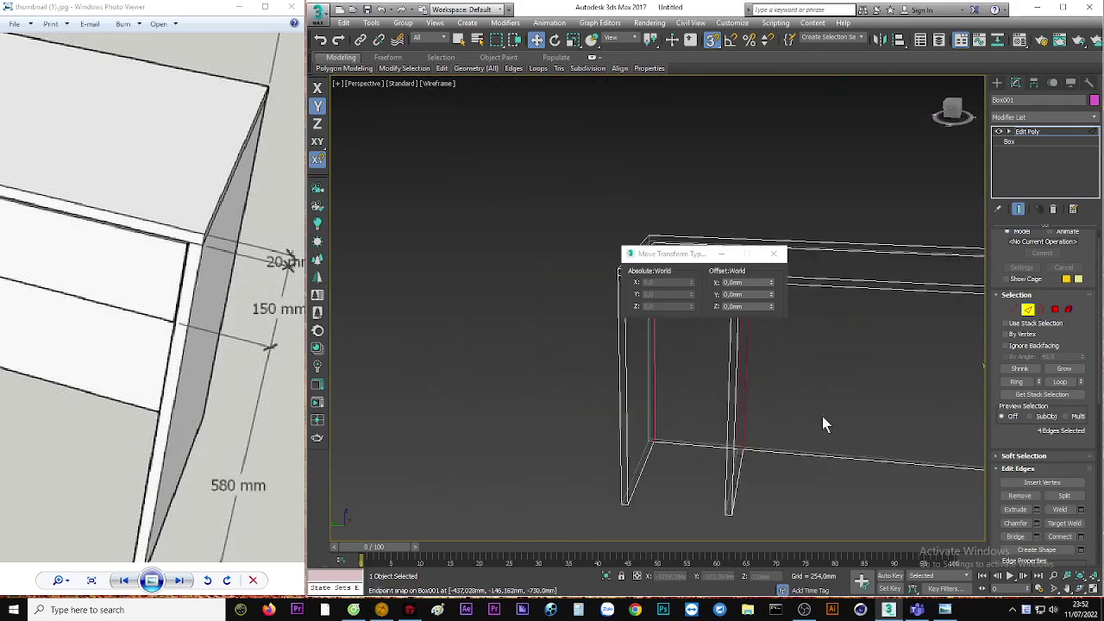
scroll(764, 416, "down", 2)
scroll(776, 420, "up", 1)
scroll(779, 420, "up", 5)
scroll(763, 418, "up", 3)
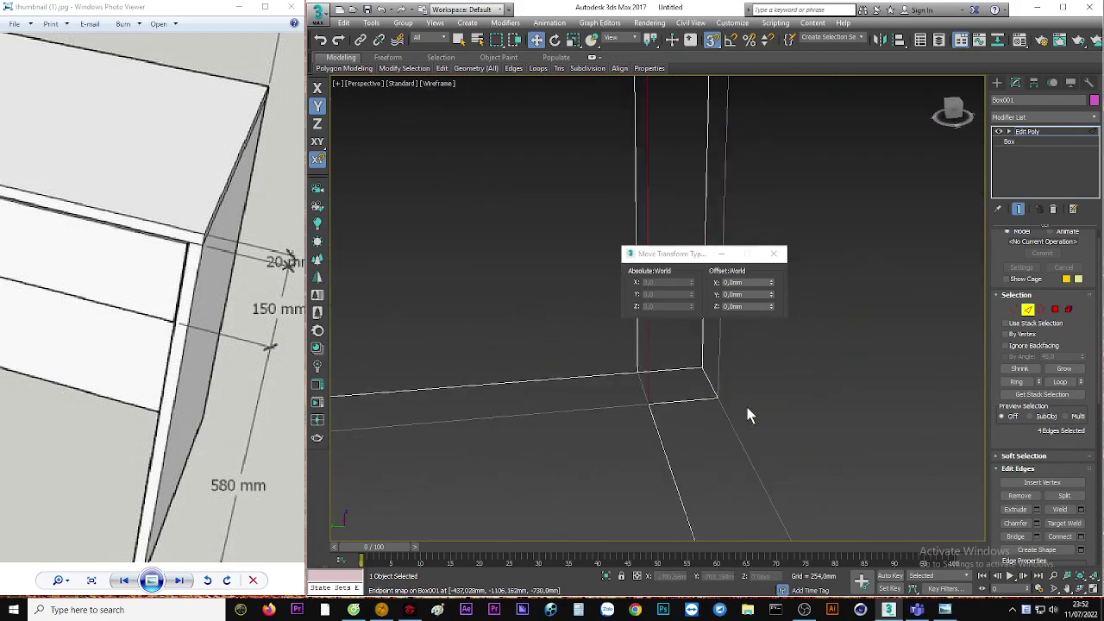
scroll(702, 415, "down", 3)
scroll(630, 427, "down", 2)
scroll(724, 405, "down", 2)
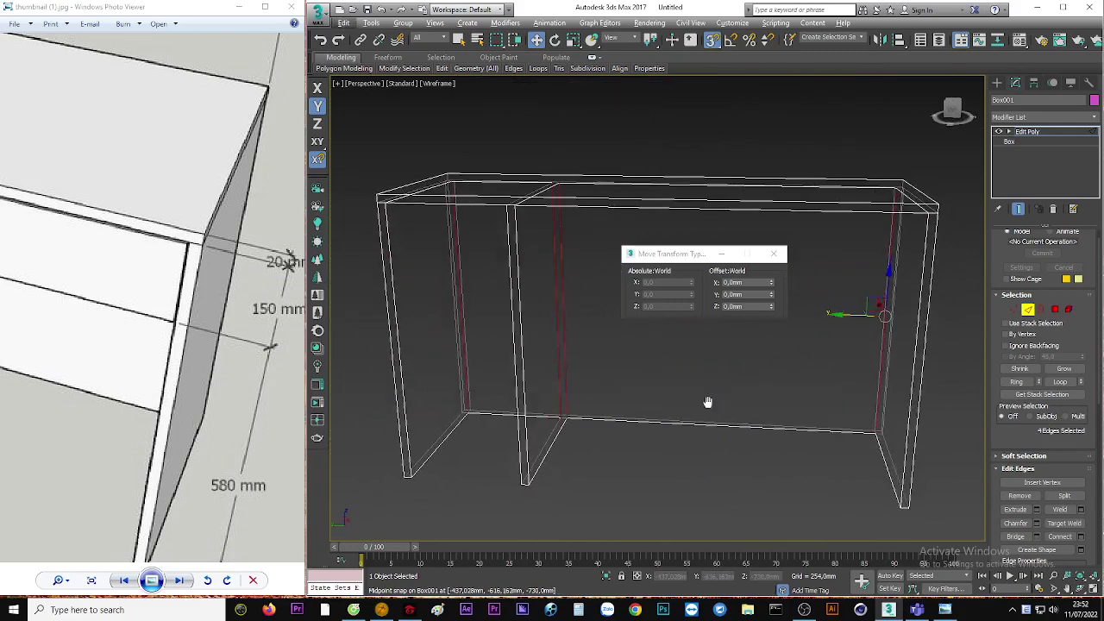
right_click(636, 376)
left_click(537, 415)
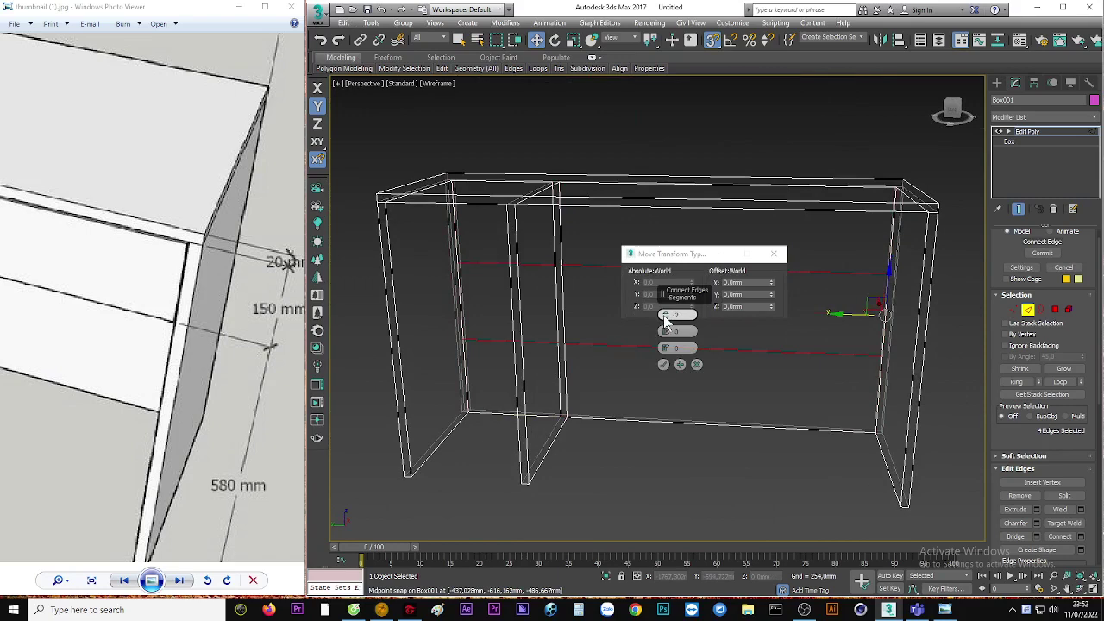
left_click_drag(663, 320, 662, 369)
left_click(662, 366)
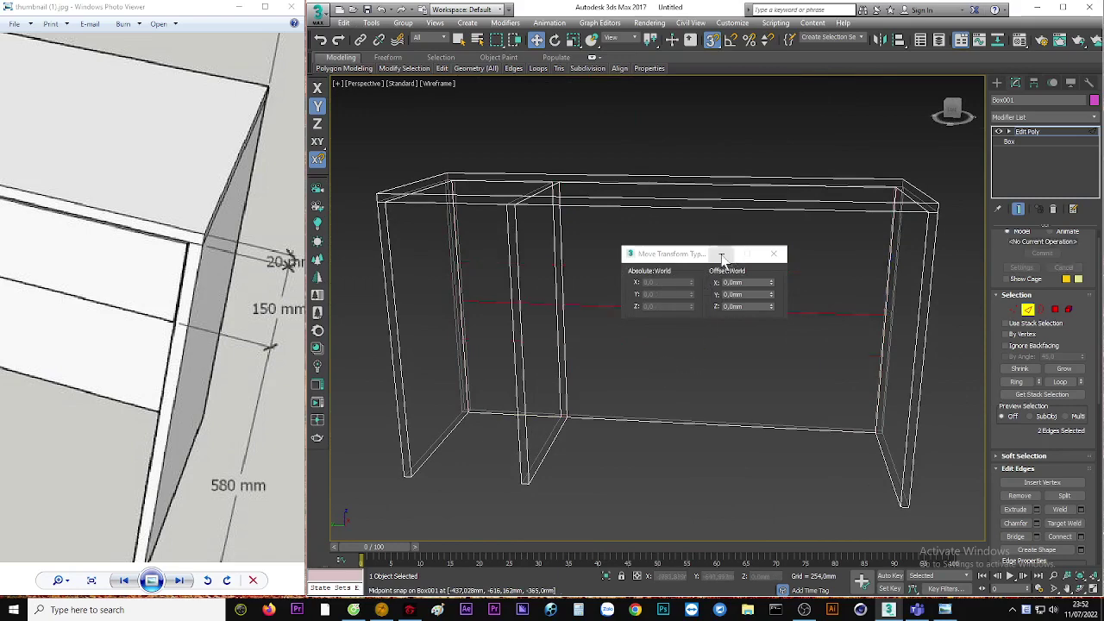
Snap the new edge up to the desk top, then offset it about 150 mm down in Z
middle_click_drag(719, 253, 714, 277, "alt")
left_click_drag(714, 278, 566, 188)
key("F3")
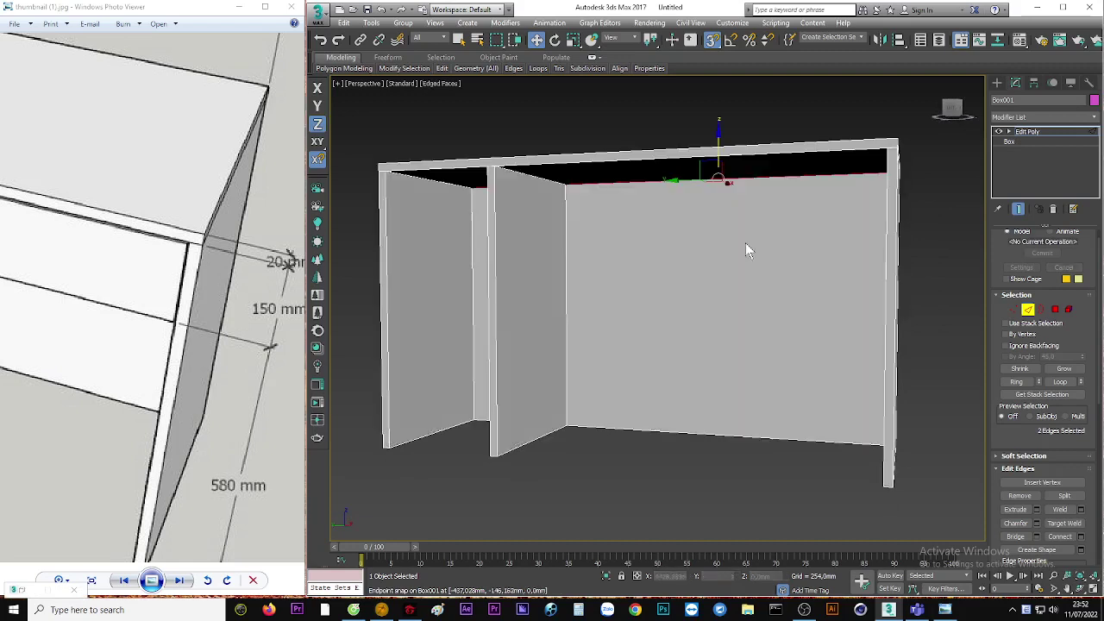
right_click(537, 41)
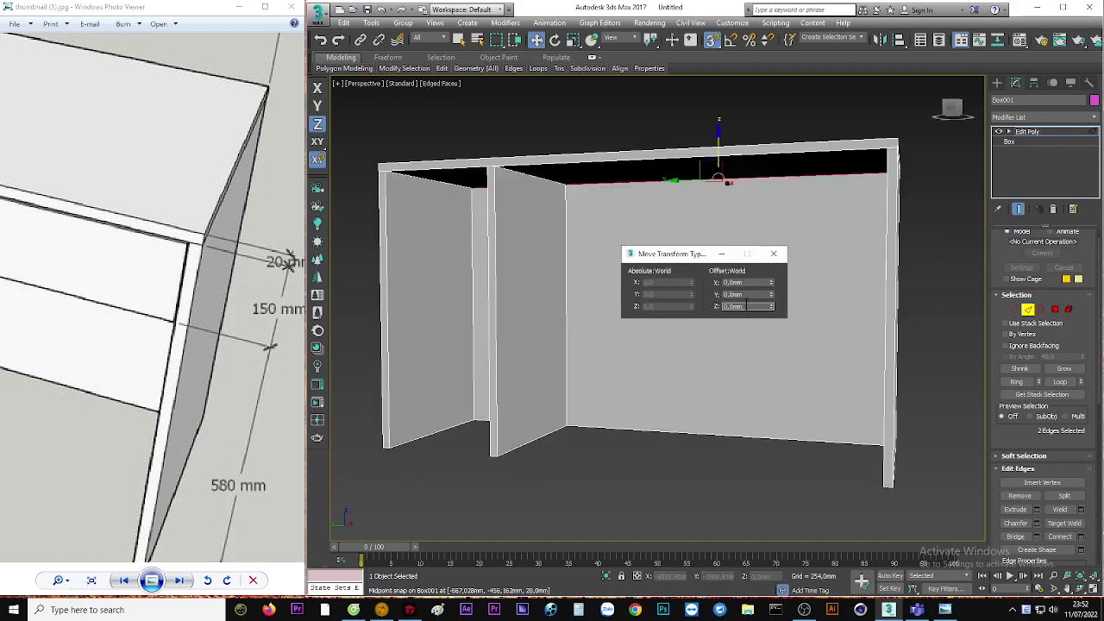
key("Return")
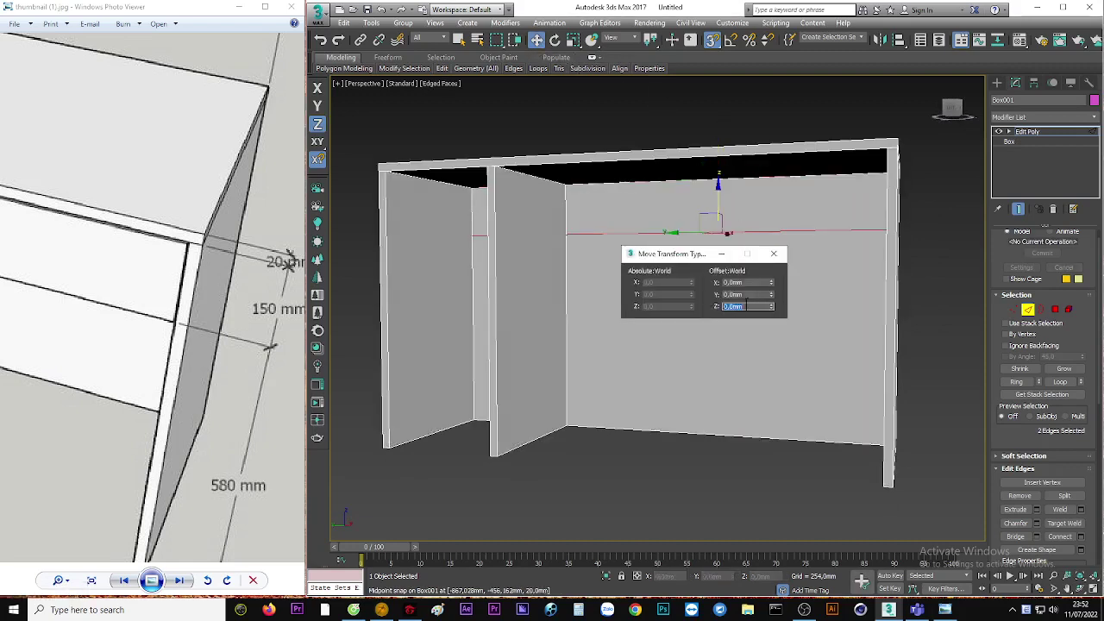
left_click(721, 253)
Connect a segment of the new edge with the top edge to extend the line
middle_click_drag(736, 305, 755, 307, "alt")
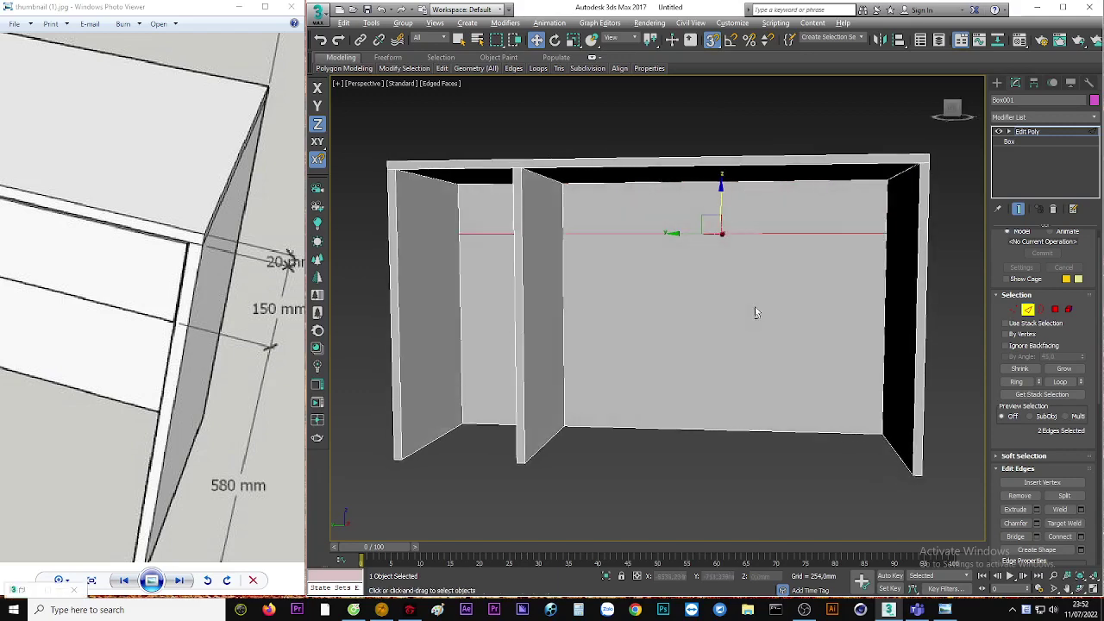
key("F3")
left_click_drag(716, 241, 718, 234)
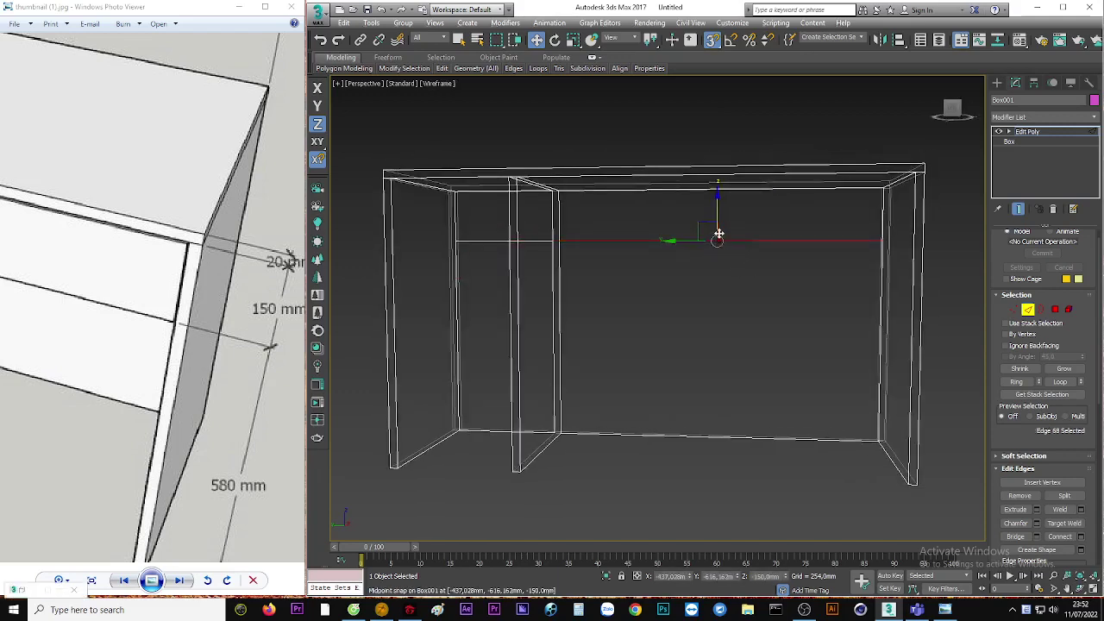
scroll(853, 211, "up", 4)
scroll(853, 210, "up", 1)
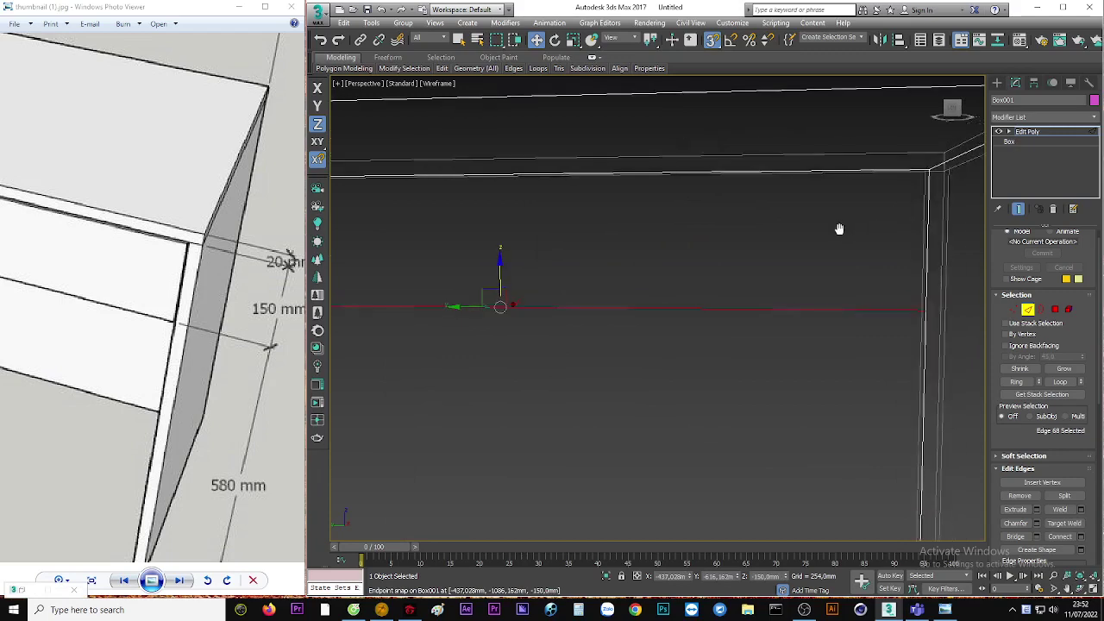
left_click(841, 172, "ctrl")
key("F3")
scroll(751, 243, "down", 3)
middle_click_drag(670, 284, 660, 298, "alt")
right_click(657, 295)
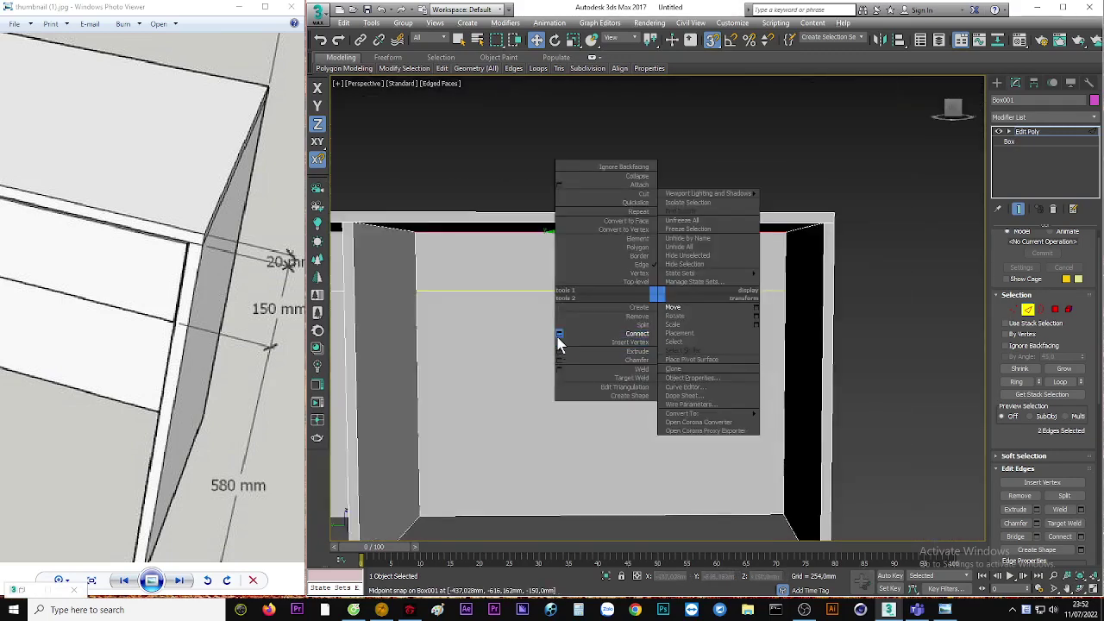
left_click(558, 334)
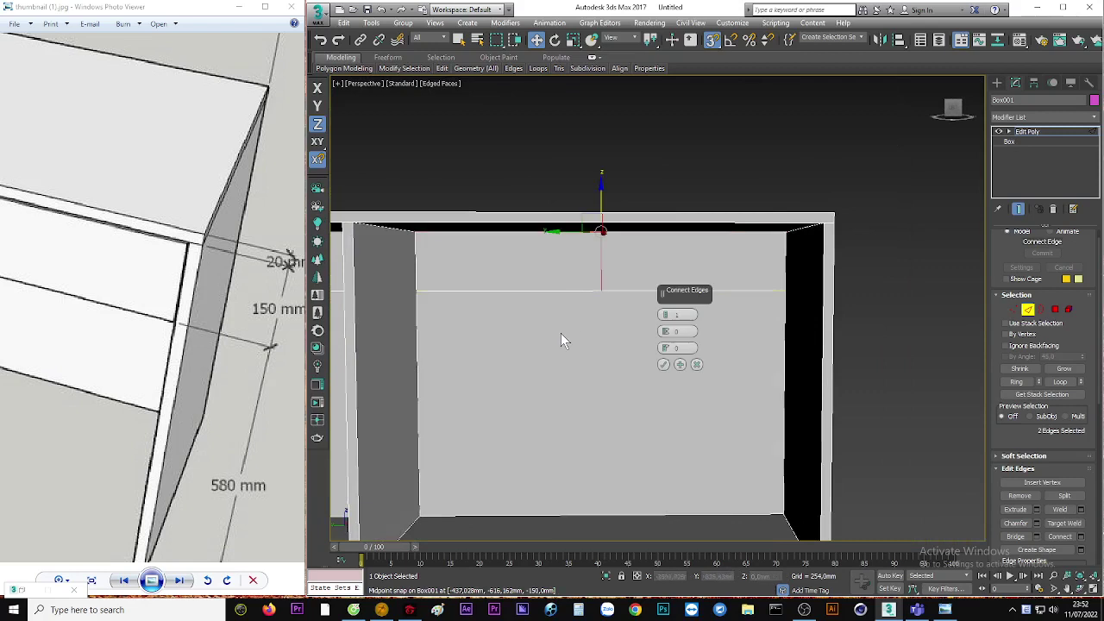
left_click(663, 364)
scroll(667, 370, "down", 2)
middle_click_drag(699, 342, 751, 329)
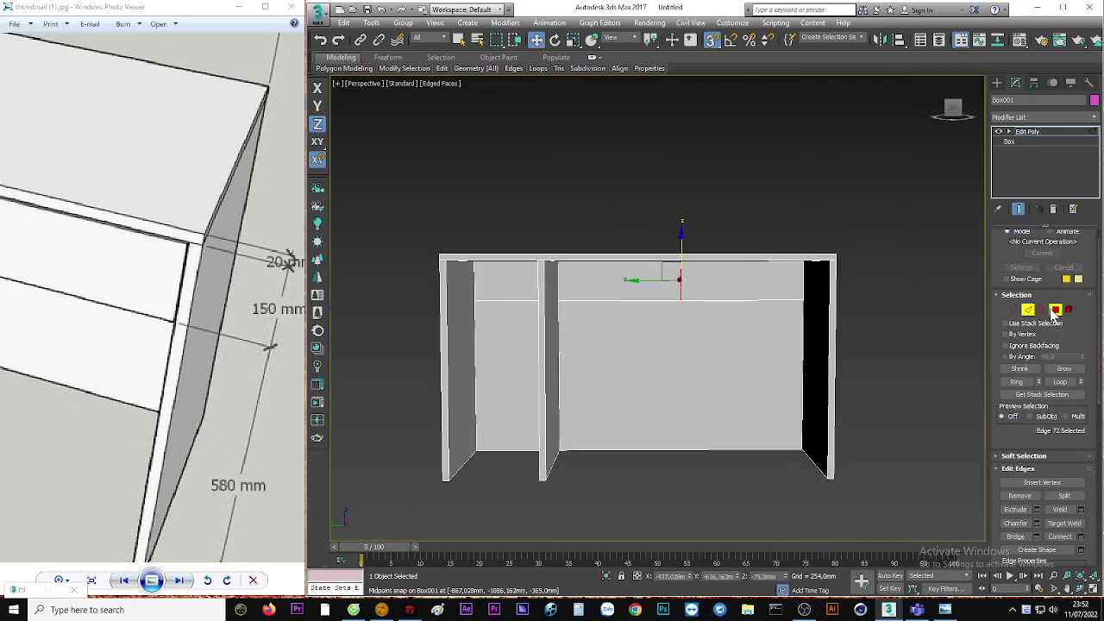
left_click(1054, 310)
Select the three pink drawer-front faces of Box001
left_click(733, 292)
left_click(616, 281, "ctrl")
left_click(507, 282, "ctrl")
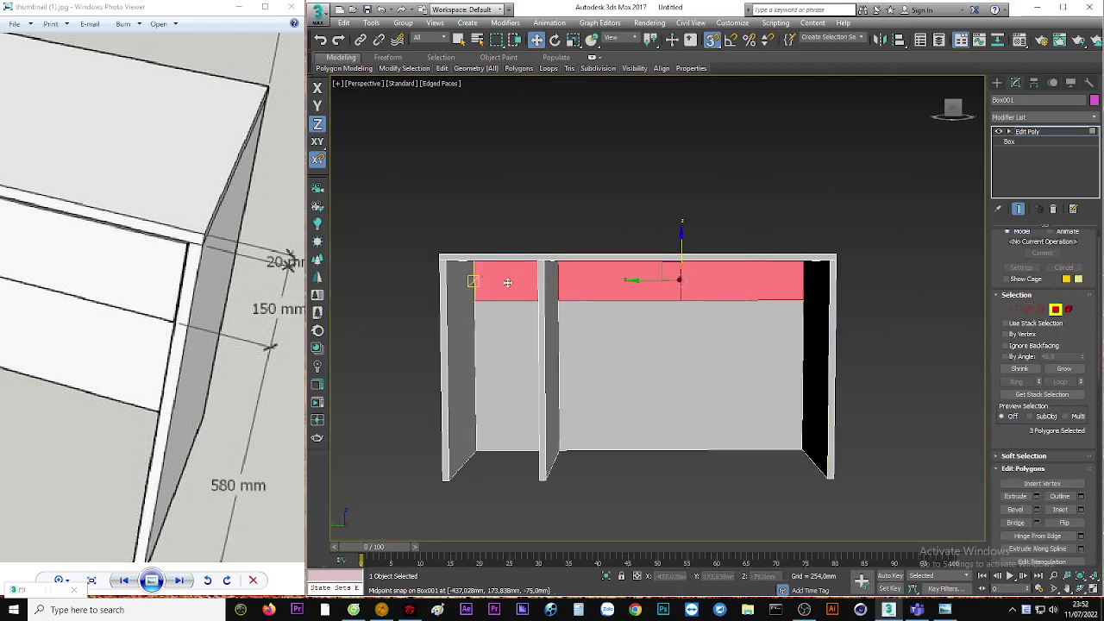
scroll(695, 312, "up", 2)
Inset the drawer faces by 3 mm using the By Polygon type
right_click(705, 302)
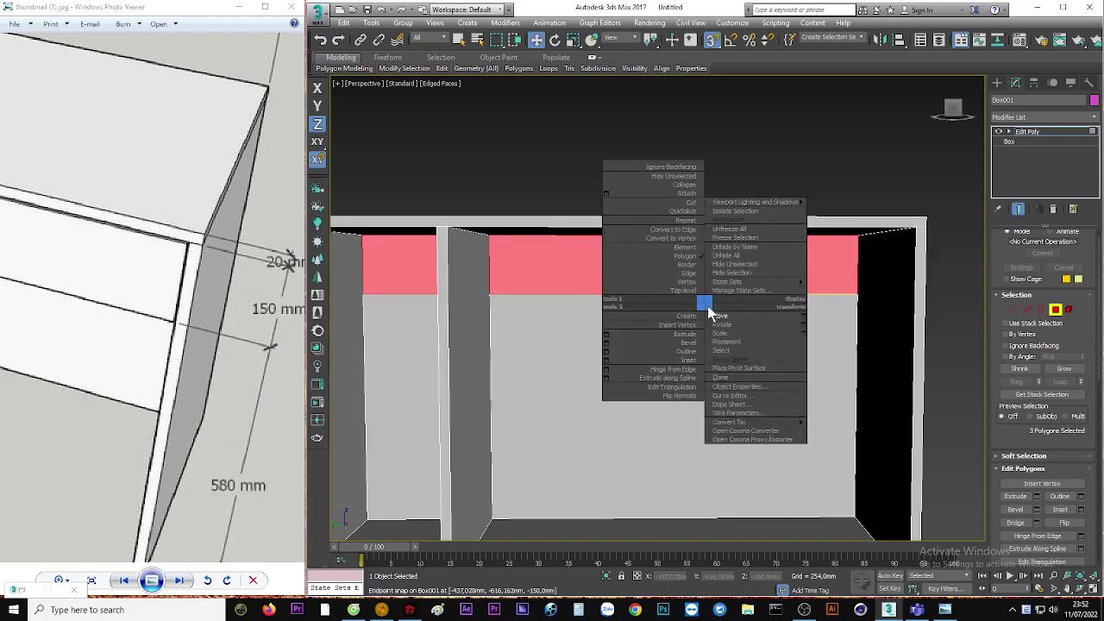
left_click(607, 362)
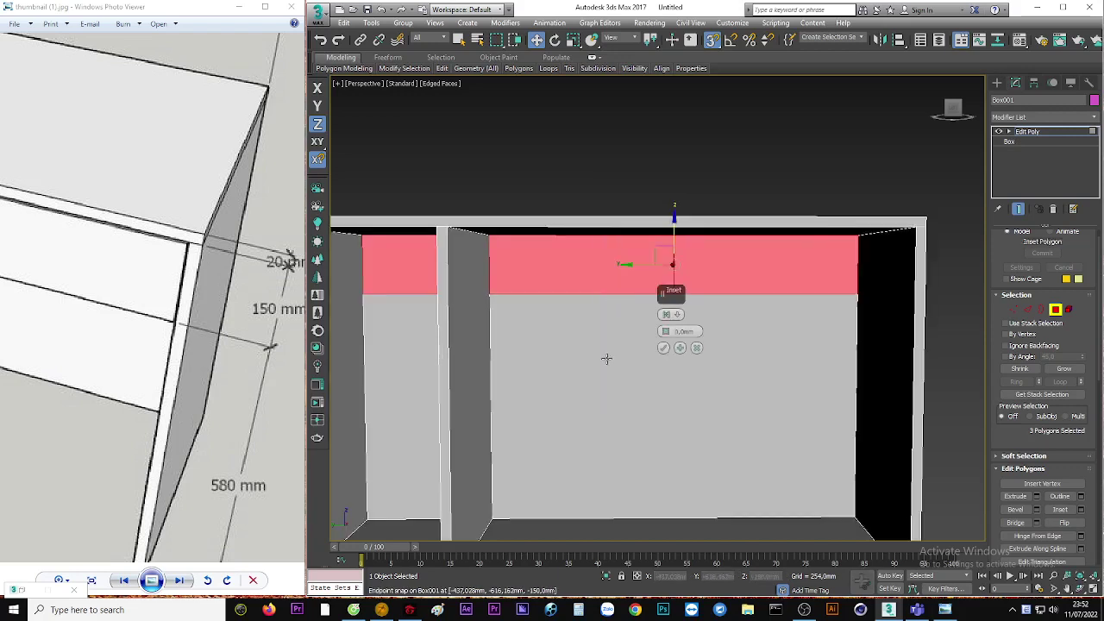
scroll(509, 233, "up", 4)
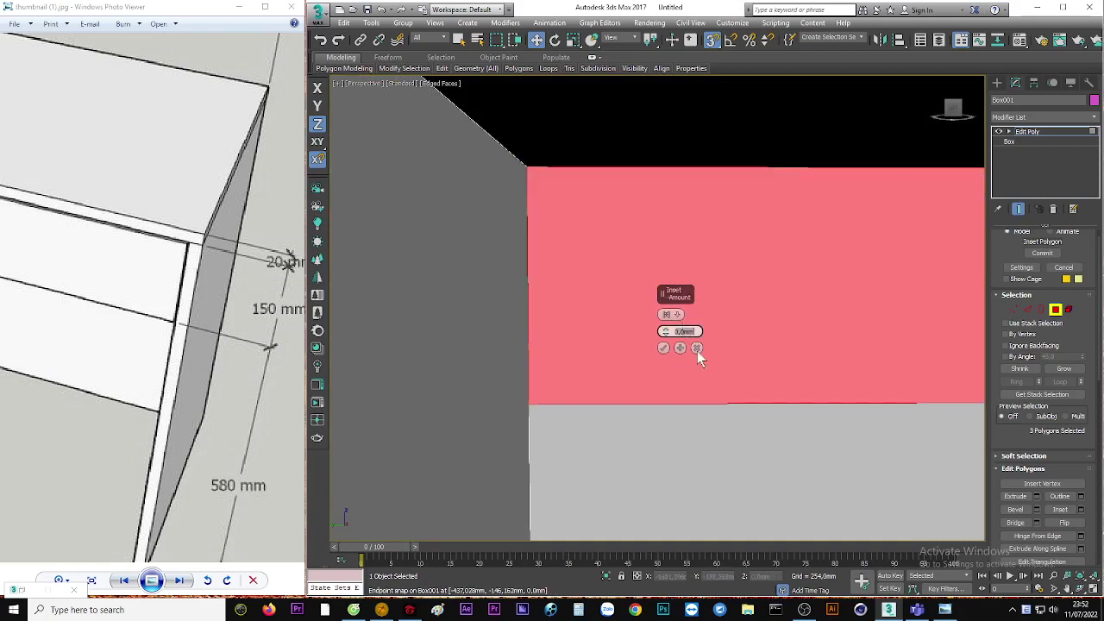
type("3")
key("Return")
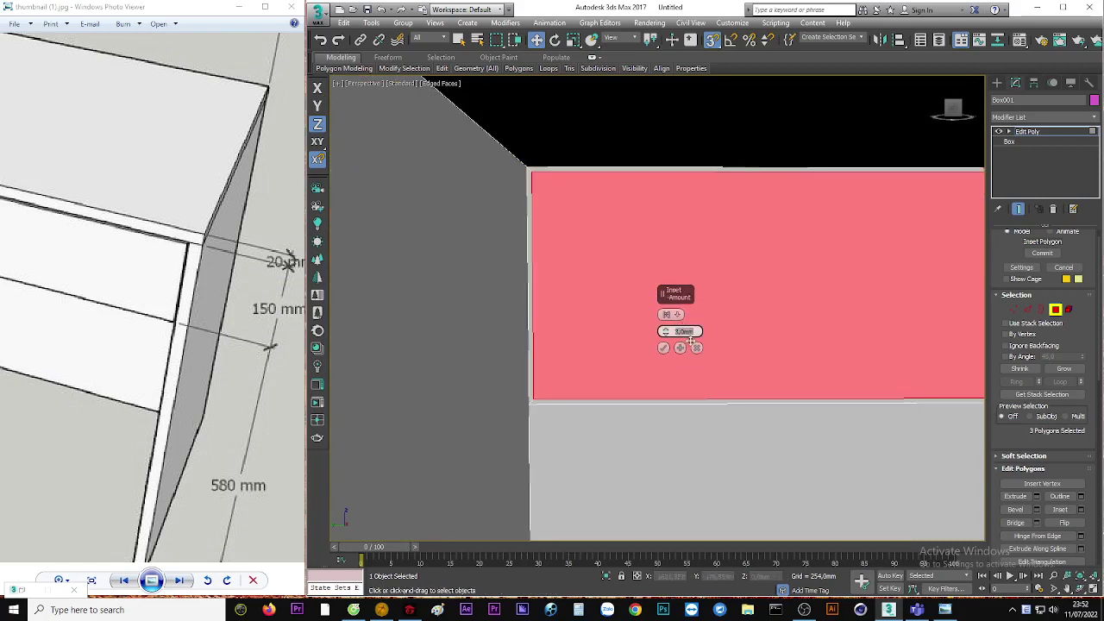
left_click(676, 315)
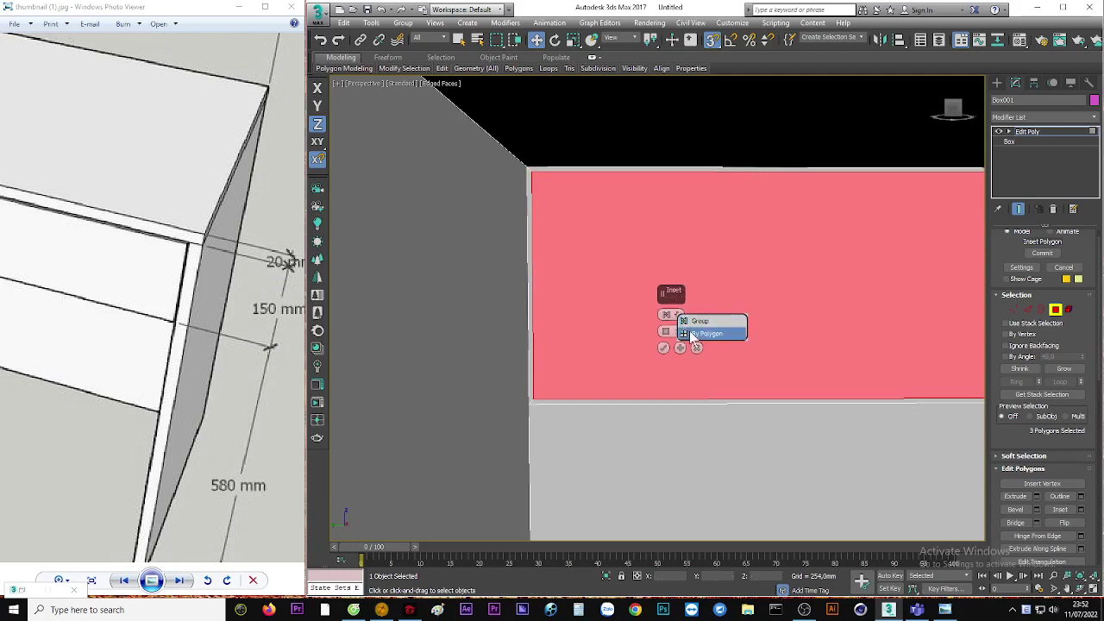
left_click(689, 330)
scroll(649, 357, "down", 3)
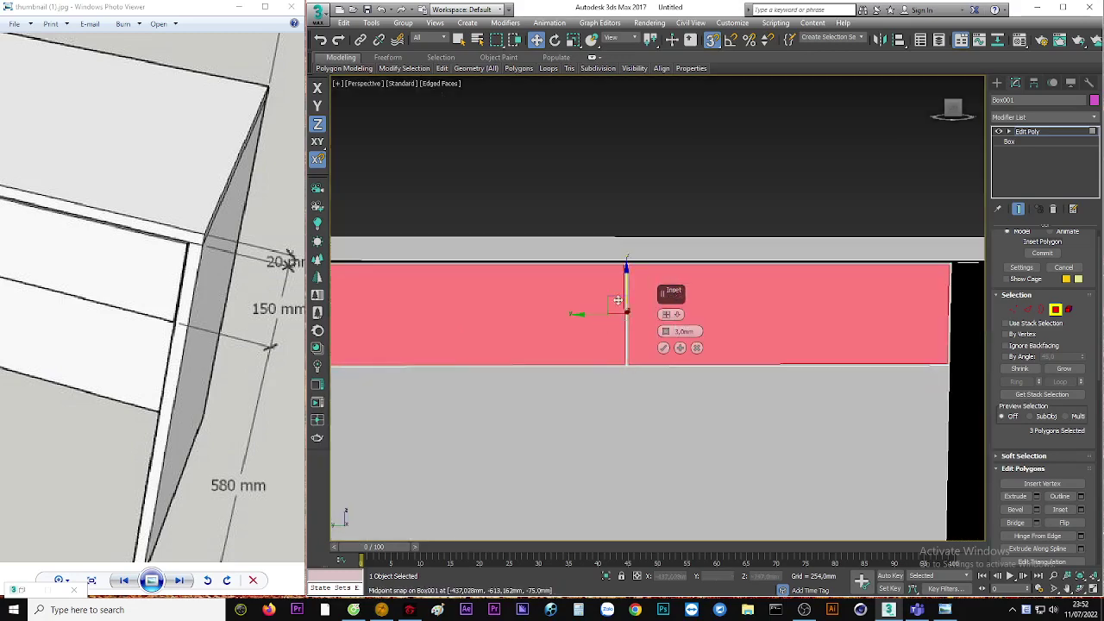
left_click(663, 348)
scroll(616, 375, "down", 3)
Extrude the three drawer faces 730 mm and slide them back flush with the desk front
scroll(547, 399, "down", 2)
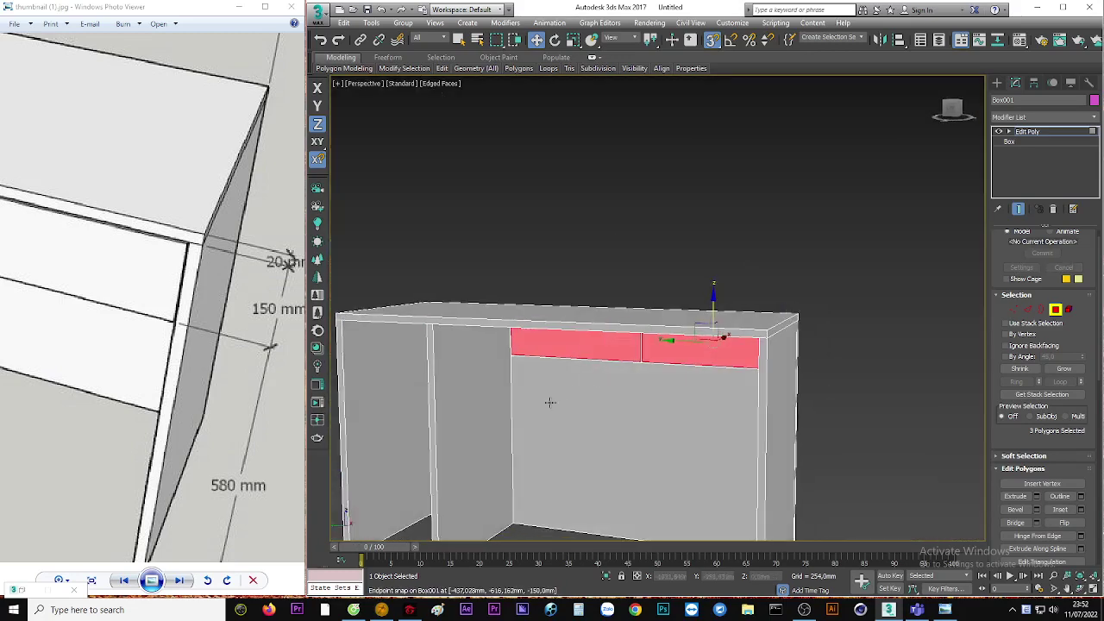
right_click(547, 399)
left_click(448, 429)
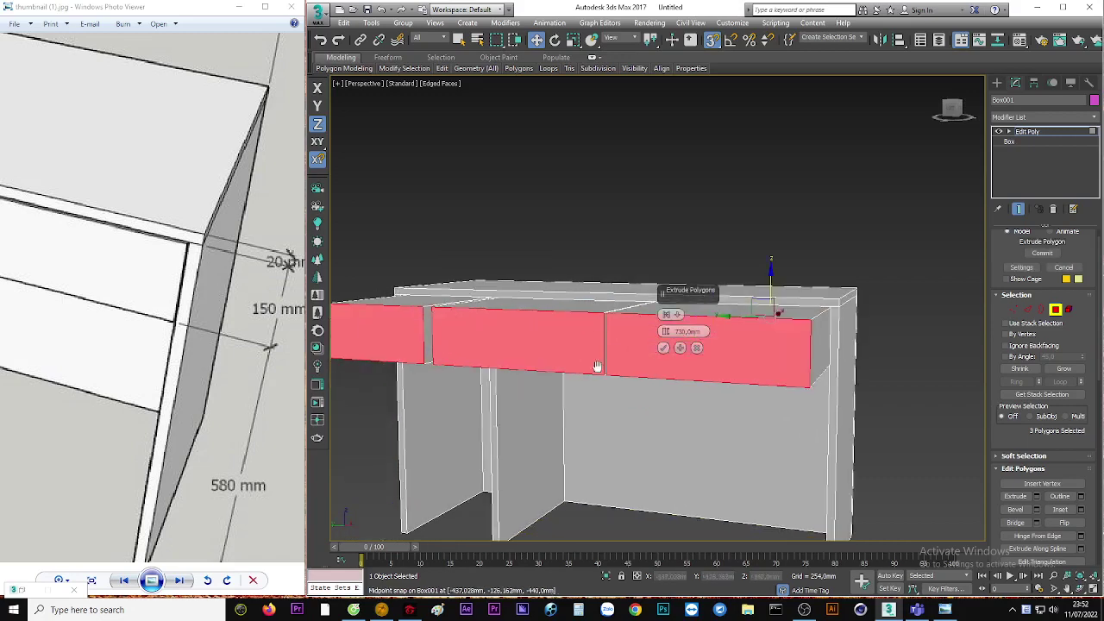
middle_click_drag(618, 365, 638, 367, "alt")
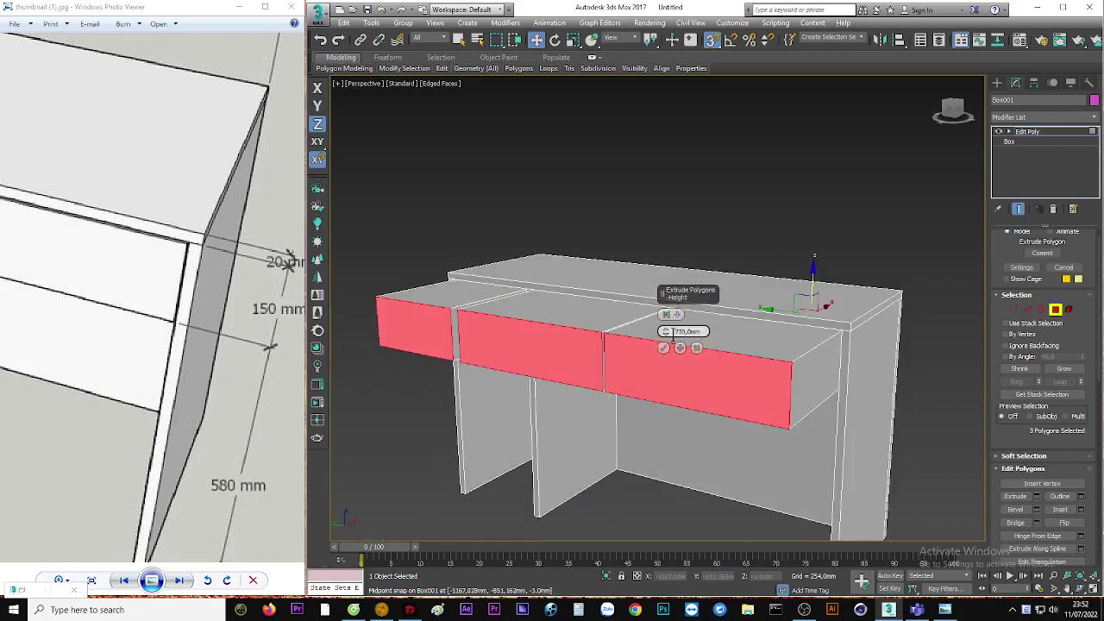
scroll(112, 404, "down", 3)
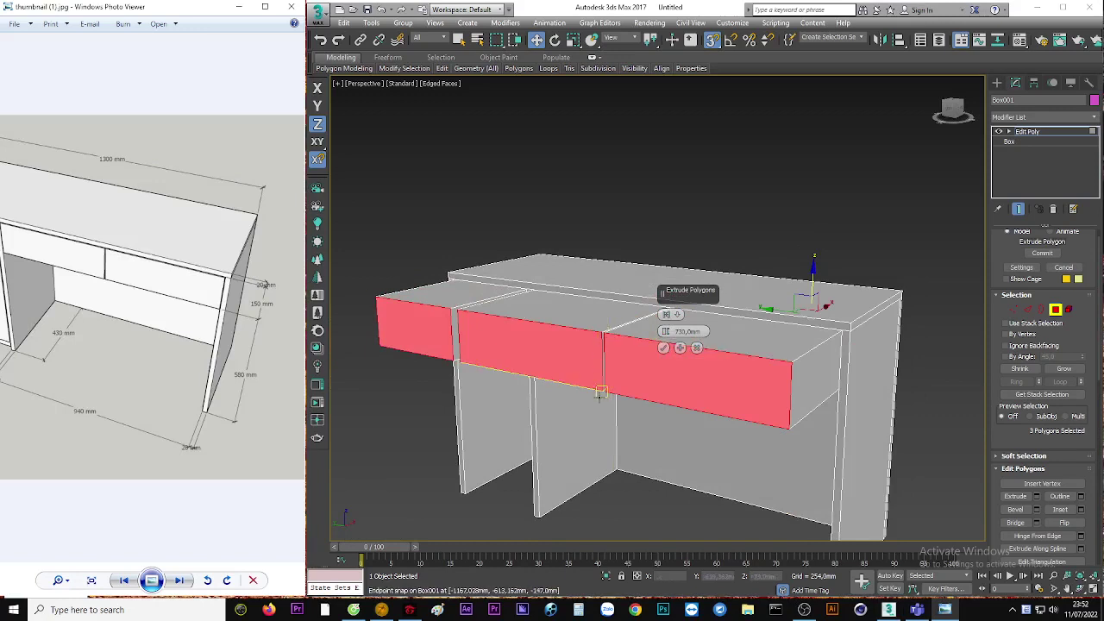
left_click(663, 348)
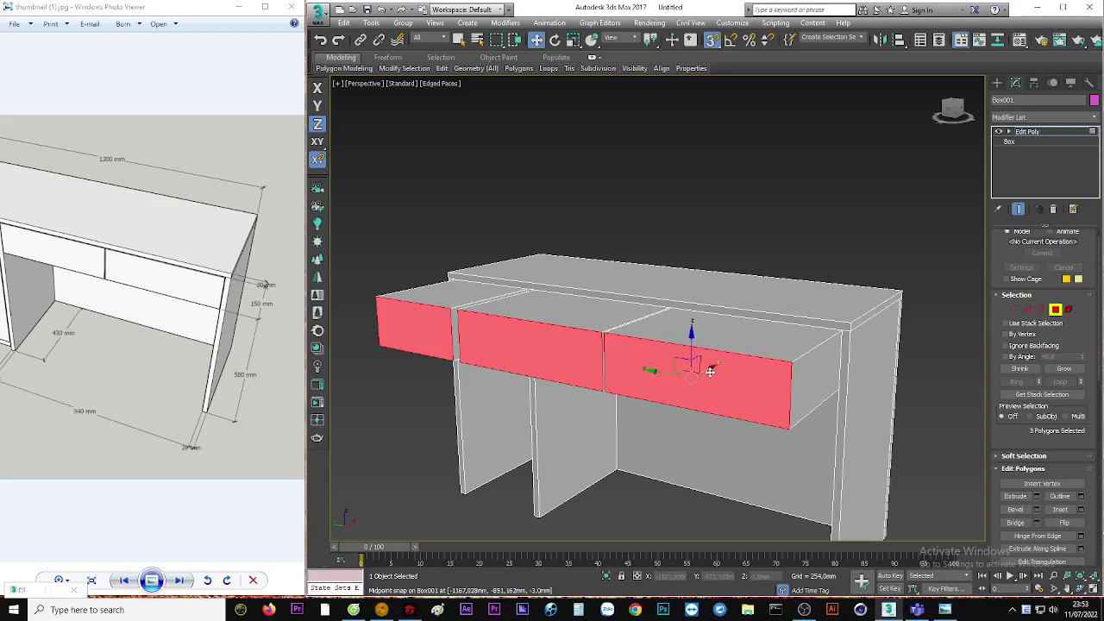
left_click_drag(708, 371, 539, 516)
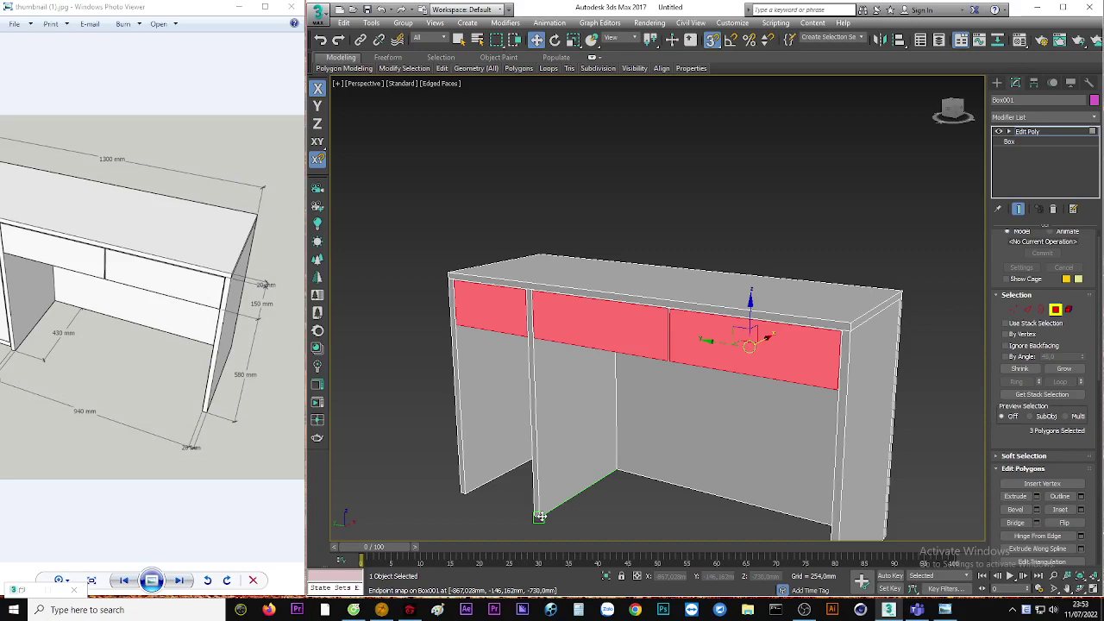
From a near-front view, select the lower-left door polygon and switch the viewport to wireframe
scroll(646, 457, "down", 3)
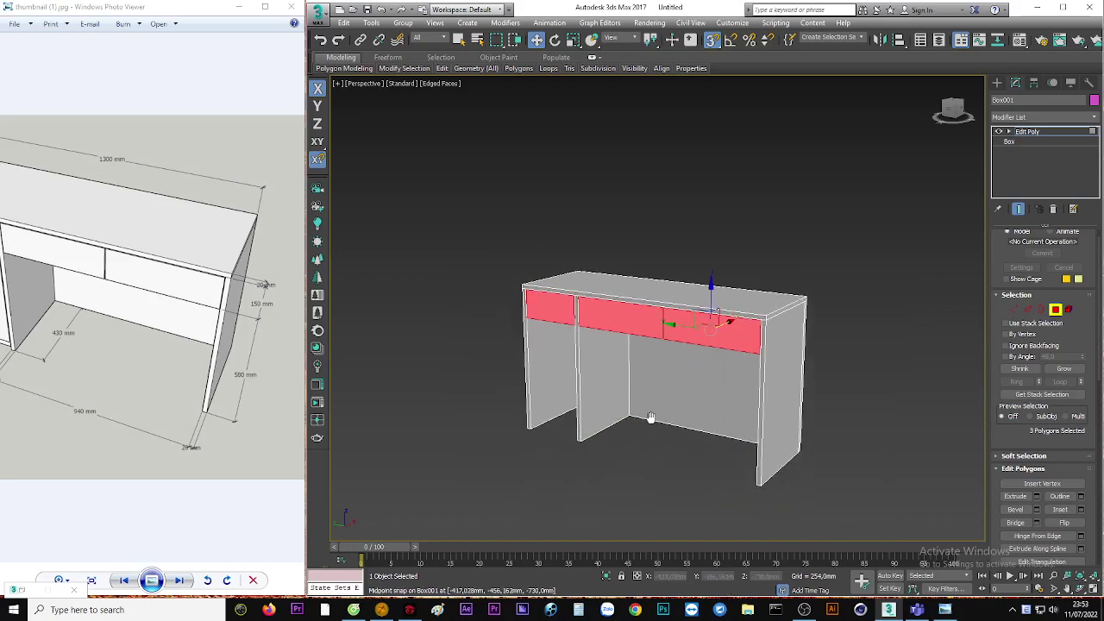
mouse_move(646, 456)
middle_mouse_down("alt")
mouse_move(695, 405)
mouse_move(690, 413)
middle_mouse_up("alt")
left_click_drag(99, 293, 220, 291)
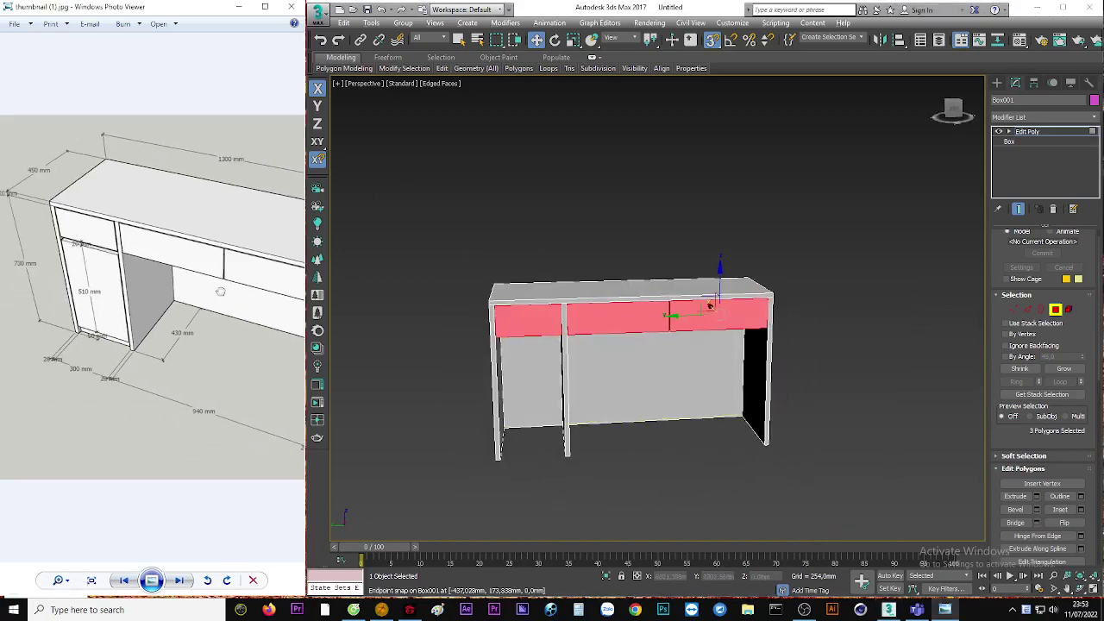
scroll(74, 301, "up", 2)
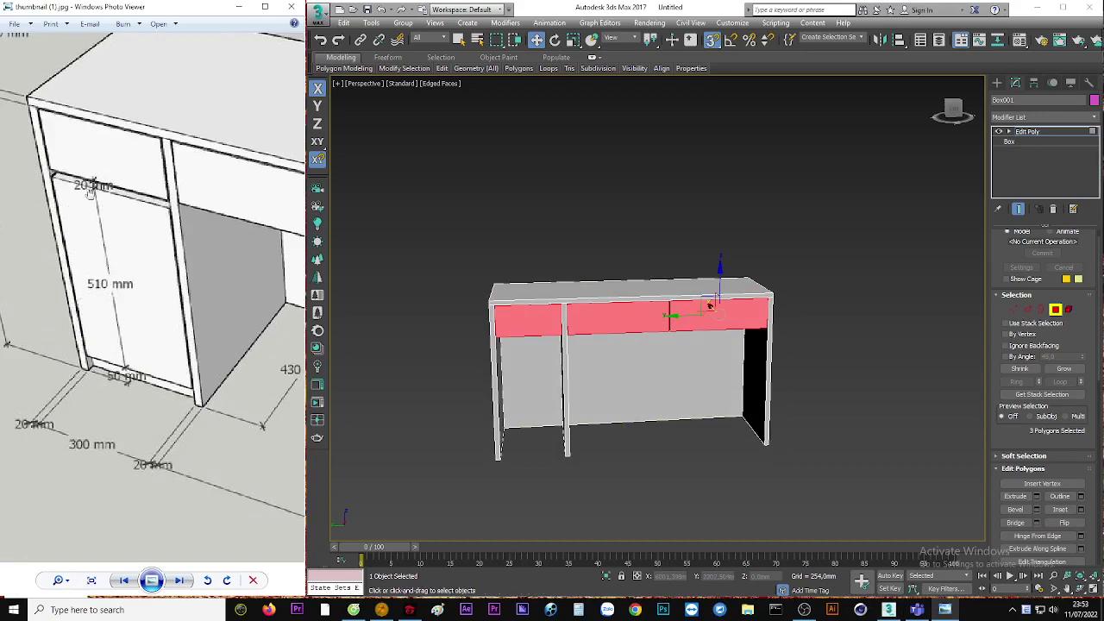
mouse_move(517, 451)
middle_mouse_down("alt")
mouse_move(562, 362)
mouse_move(547, 327)
mouse_move(582, 305)
middle_mouse_up("alt")
left_click(546, 332)
scroll(547, 332, "up", 3)
scroll(591, 332, "up", 2)
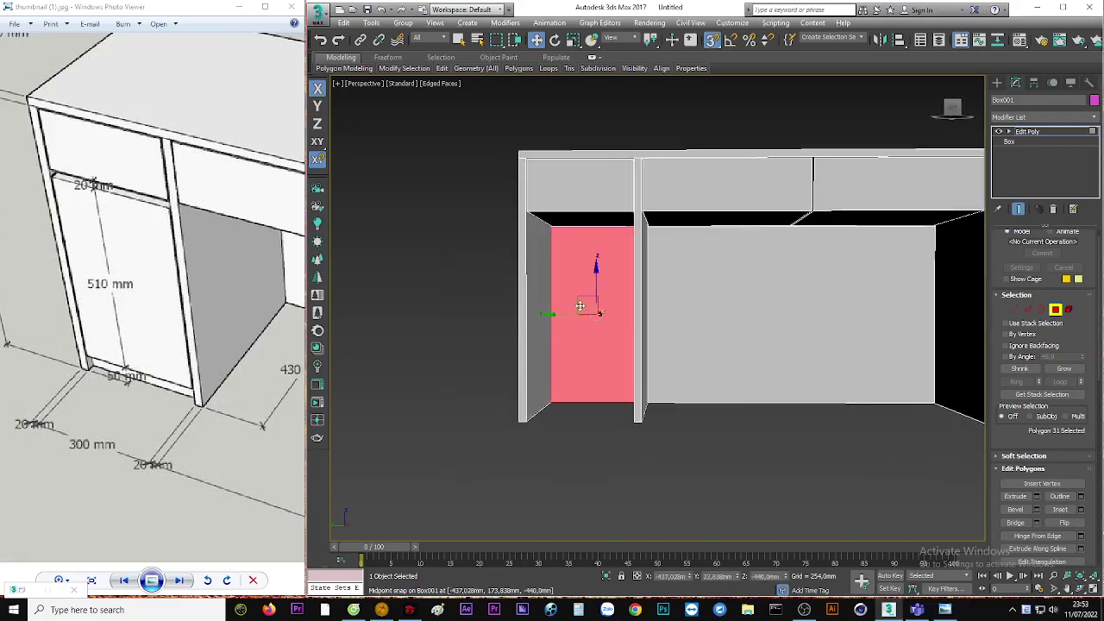
scroll(584, 313, "up", 2)
mouse_move(638, 374)
middle_mouse_down("alt")
mouse_move(591, 330)
mouse_move(604, 316)
middle_mouse_up("alt")
right_click(620, 294)
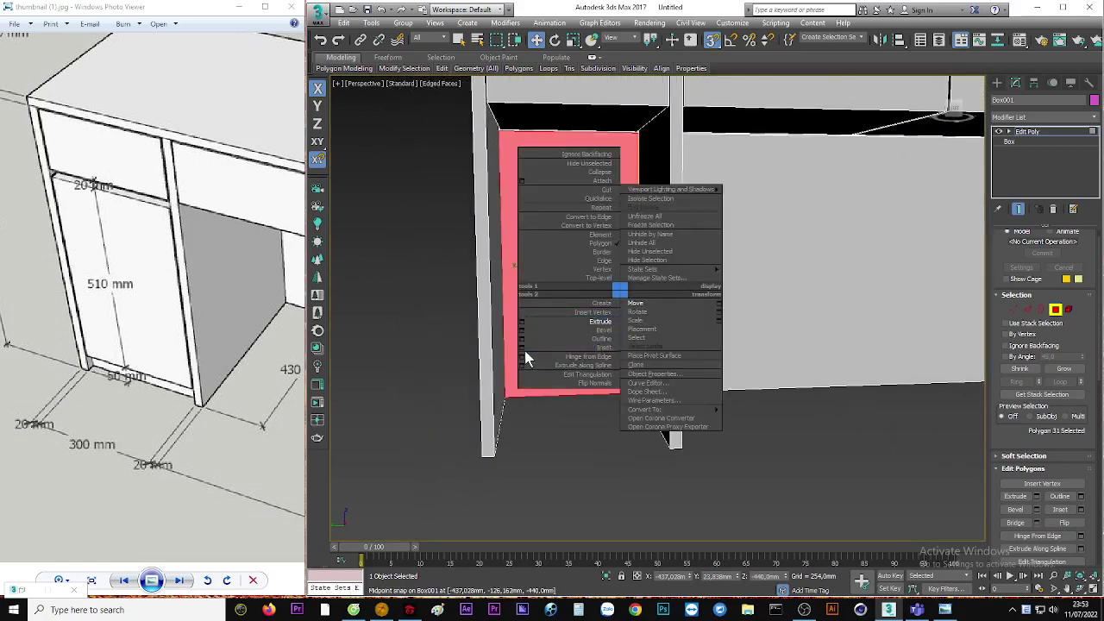
scroll(124, 385, "up", 1)
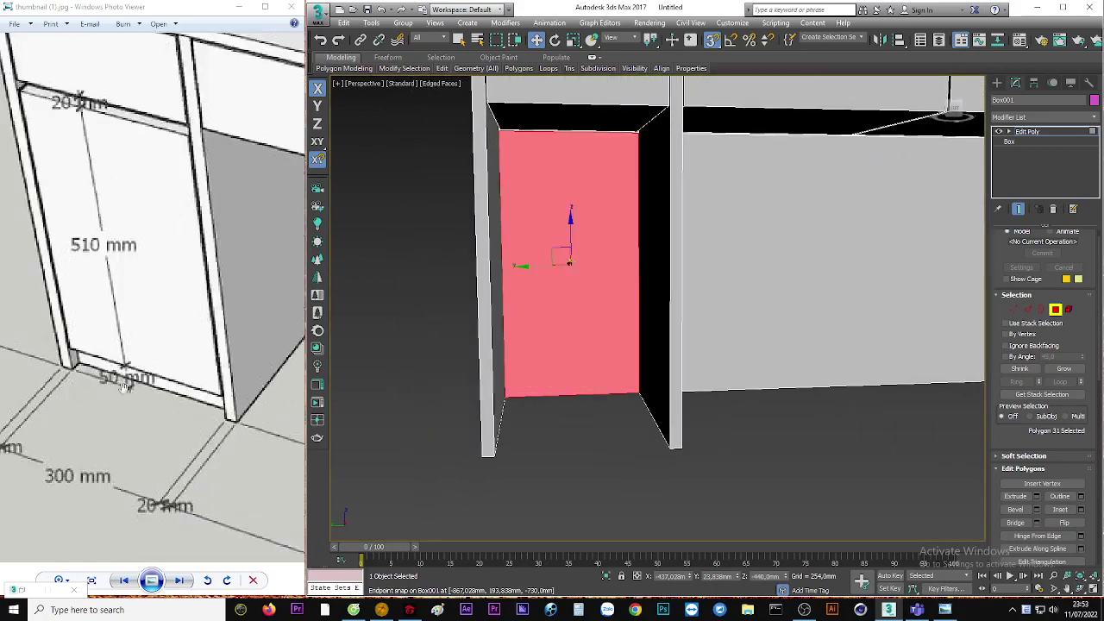
key("F3")
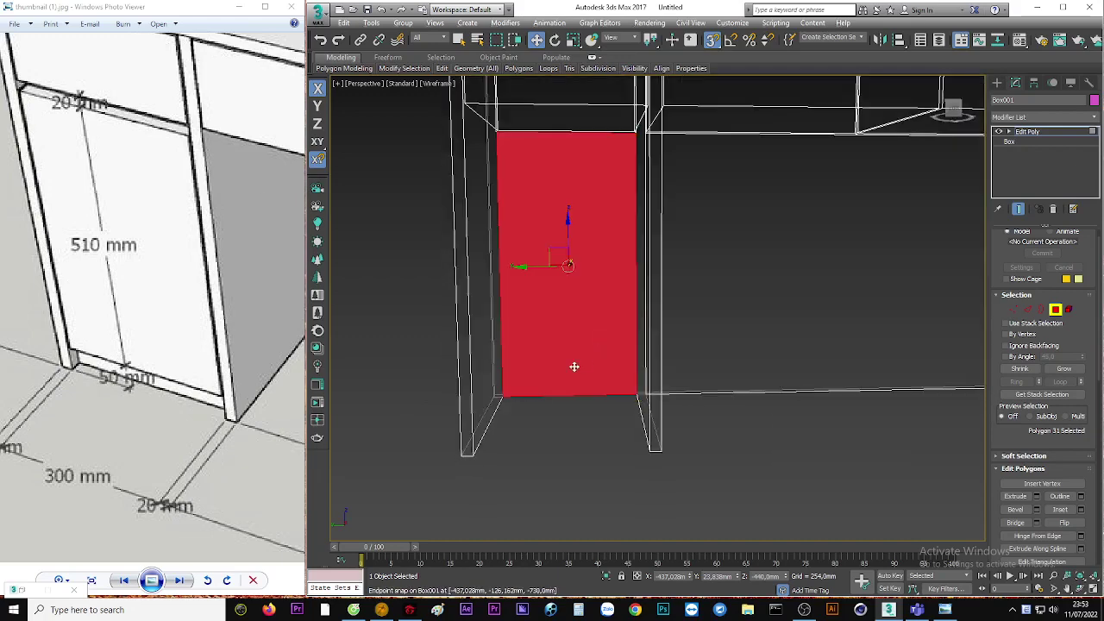
scroll(553, 368, "up", 2)
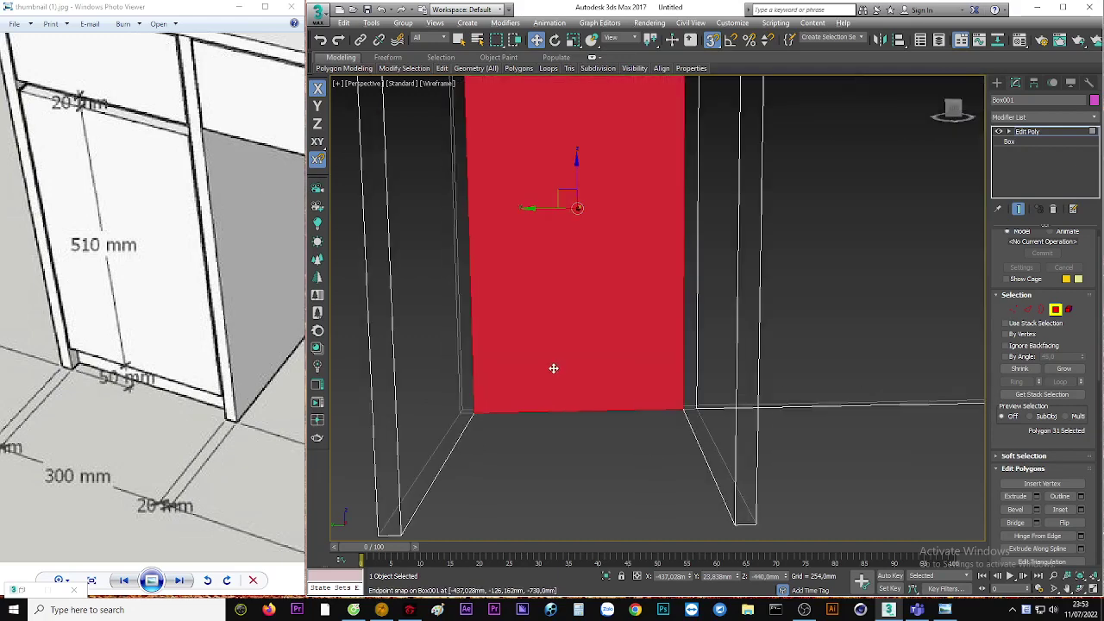
Connect the door panel's two vertical edges with 2 new horizontal edges
left_click(1027, 310)
left_click(681, 332)
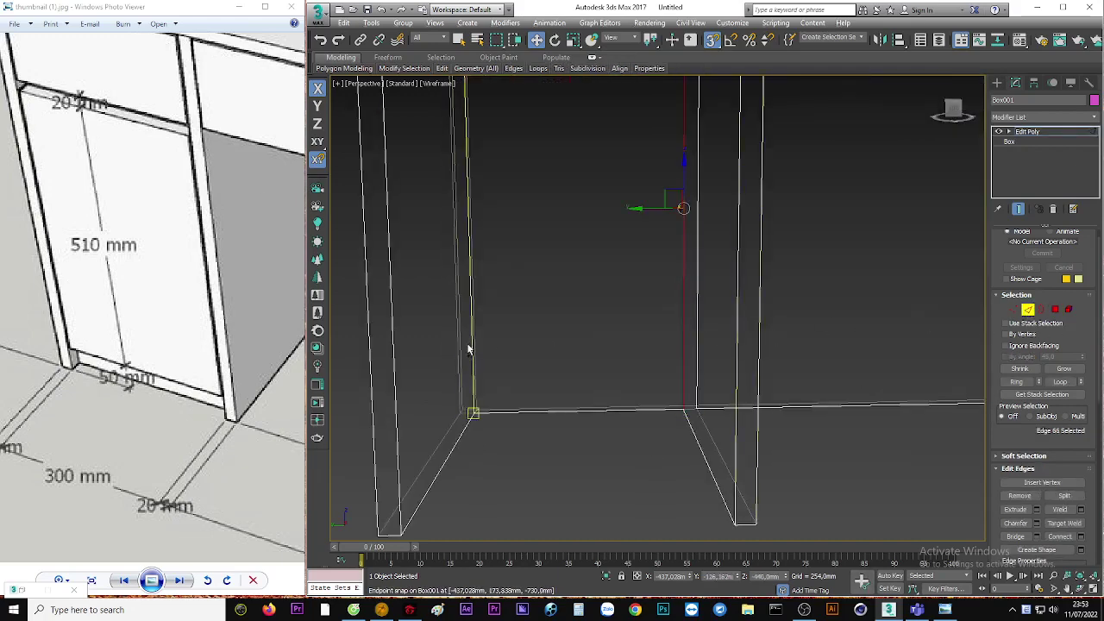
left_click(472, 352, "ctrl")
scroll(598, 318, "up", 3)
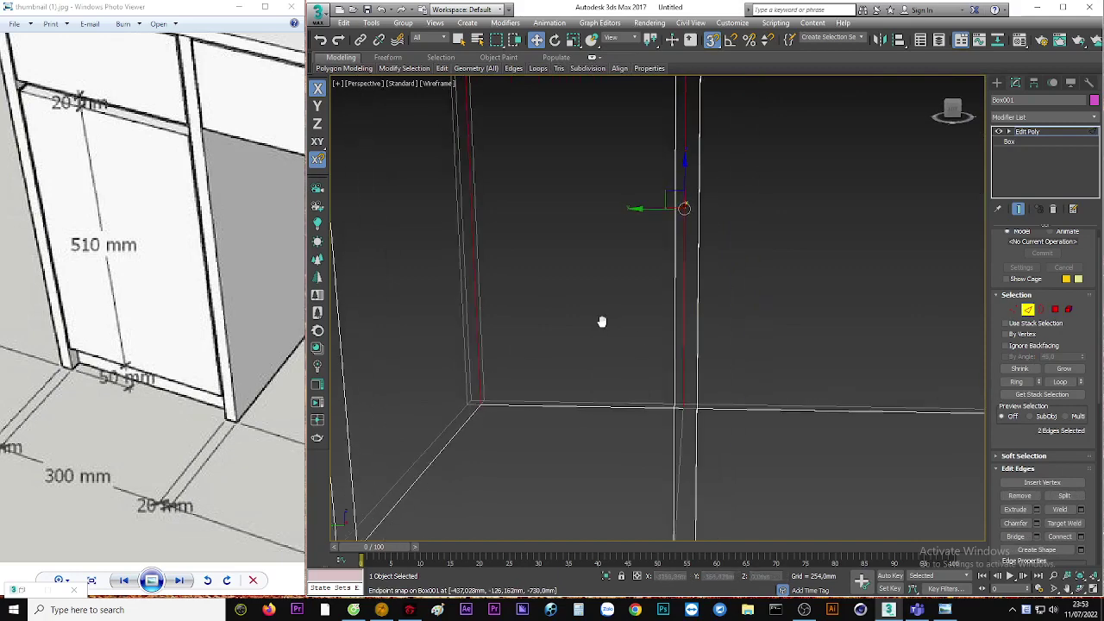
right_click(602, 302)
left_click(501, 337)
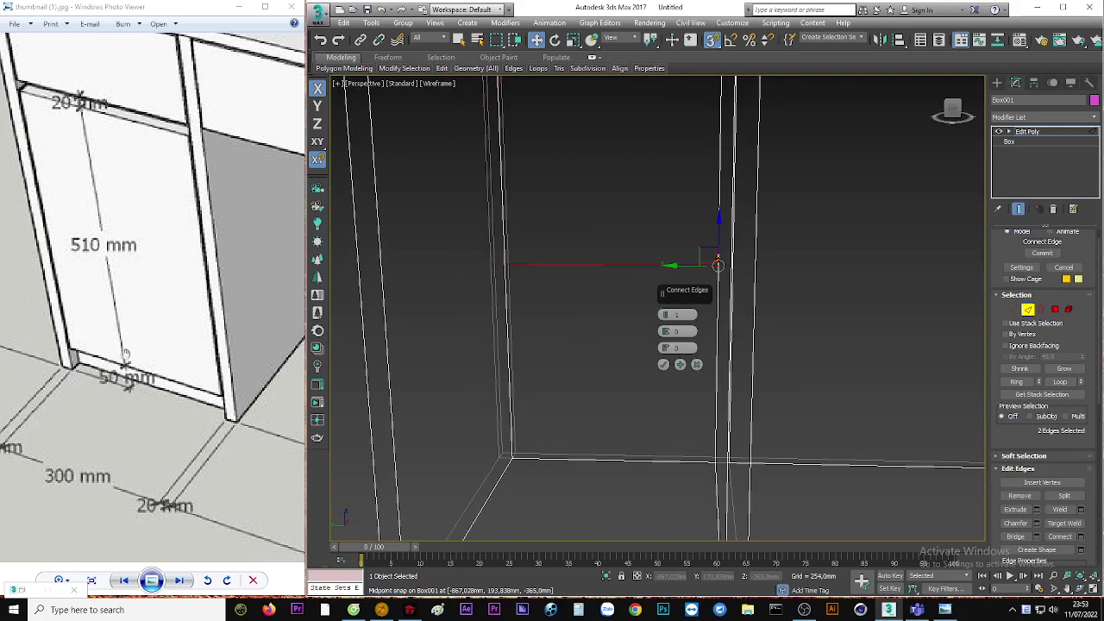
left_click_drag(677, 314, 686, 314)
left_click(663, 363)
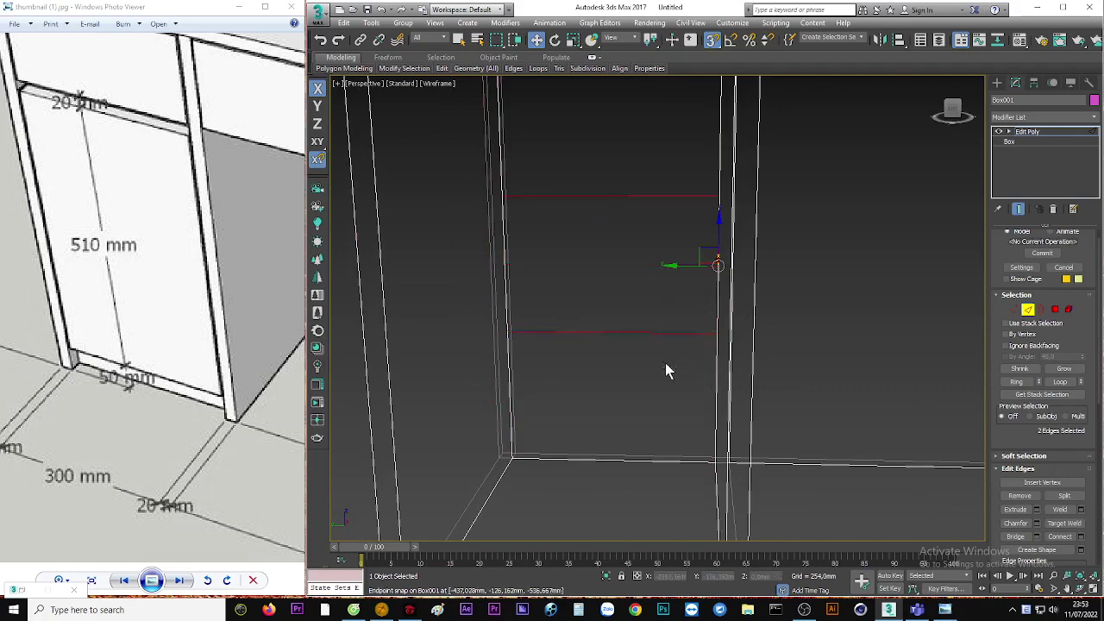
Move one of the new edges up, snapping it to Z −150 mm
left_click(611, 197)
middle_click_drag(610, 197, 612, 282, "alt")
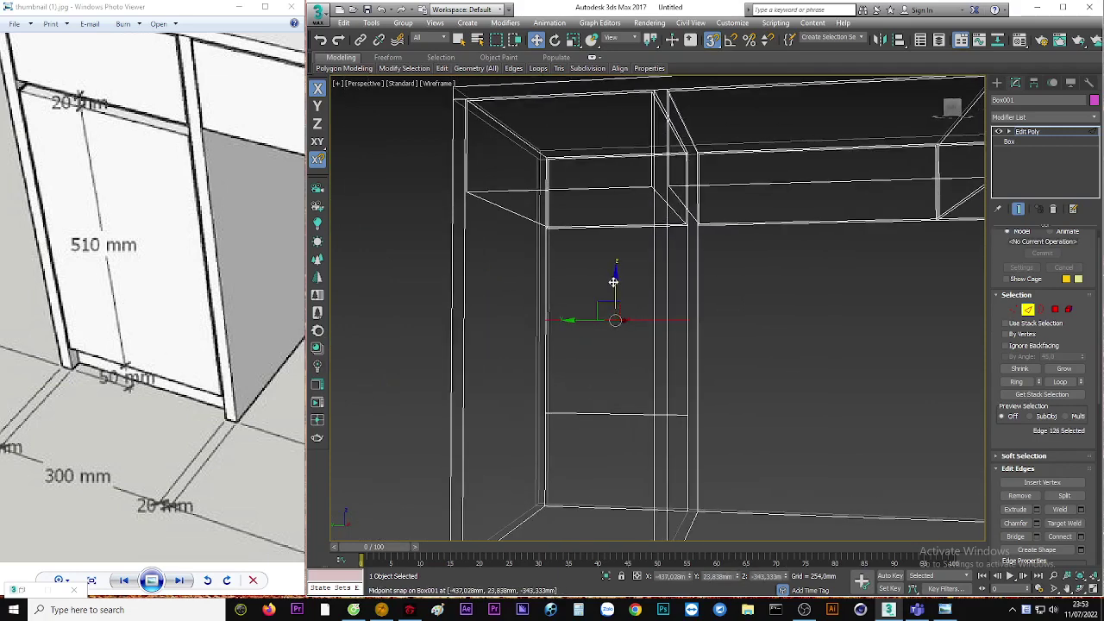
left_click_drag(612, 282, 612, 189)
Offset the edge down 20 mm, then snap it to the panel bottom and raise it 50 mm
right_click(536, 41)
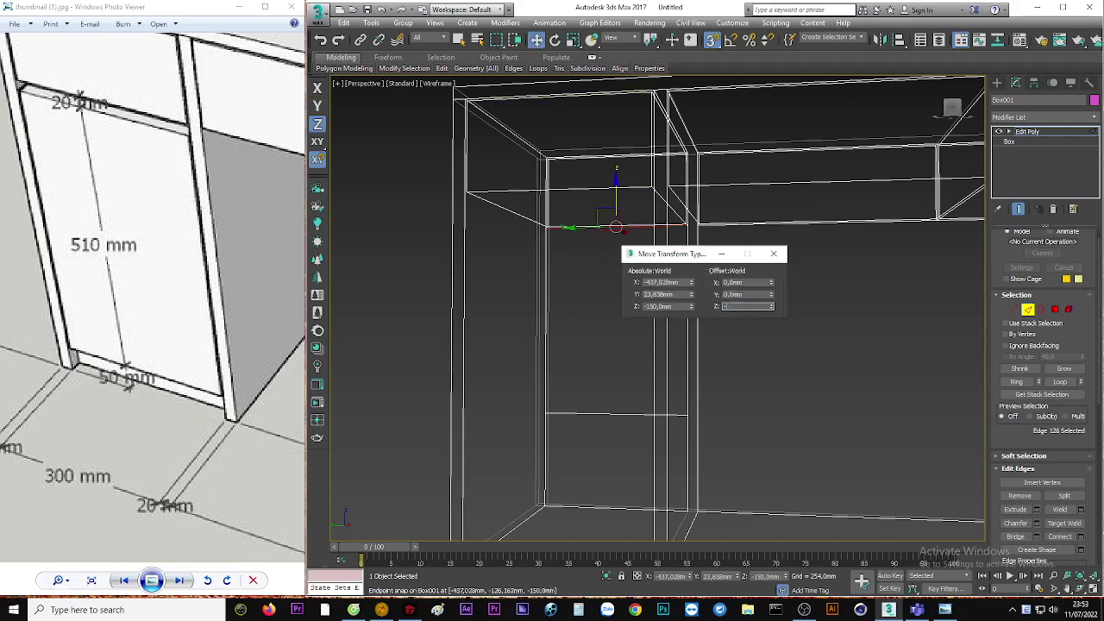
type("20")
key("Return")
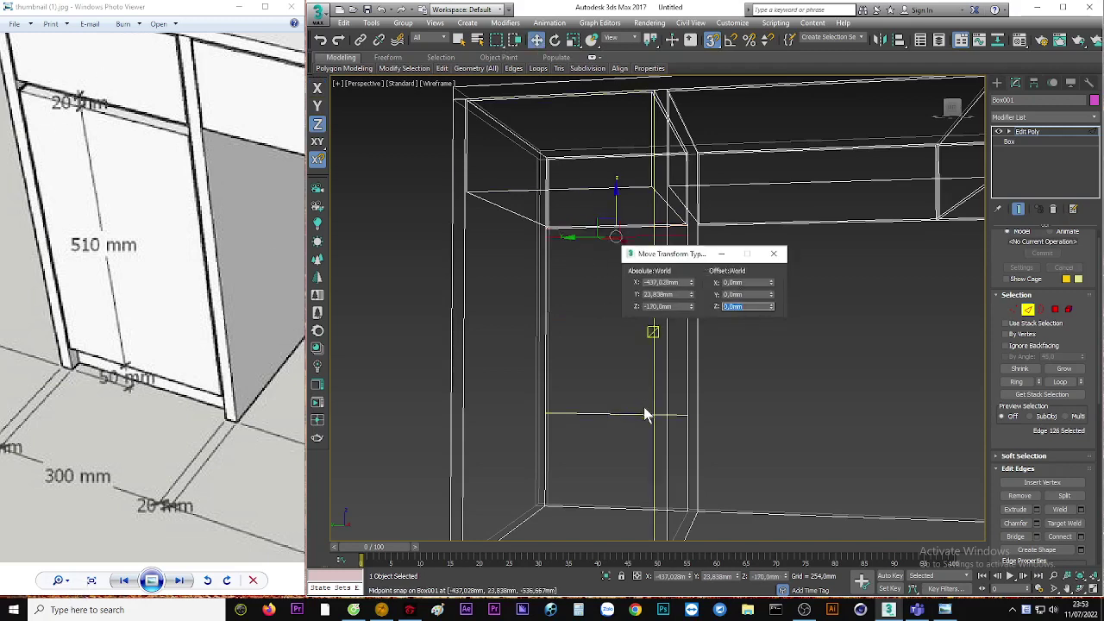
left_click_drag(643, 413, 627, 515)
scroll(607, 441, "down", 2)
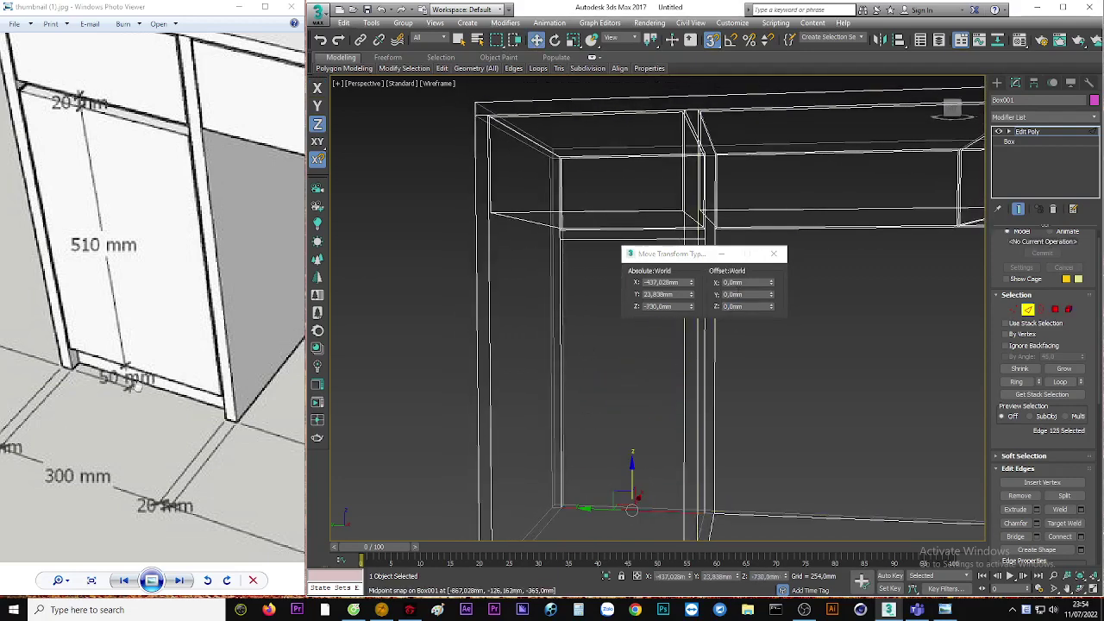
type("50")
key("Return")
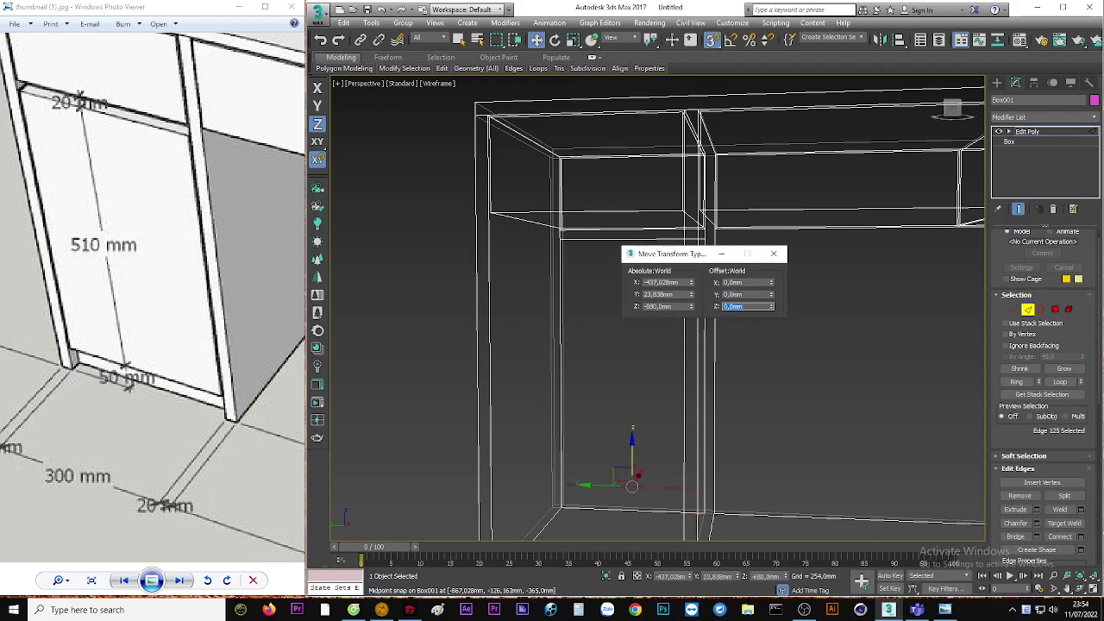
key("F3")
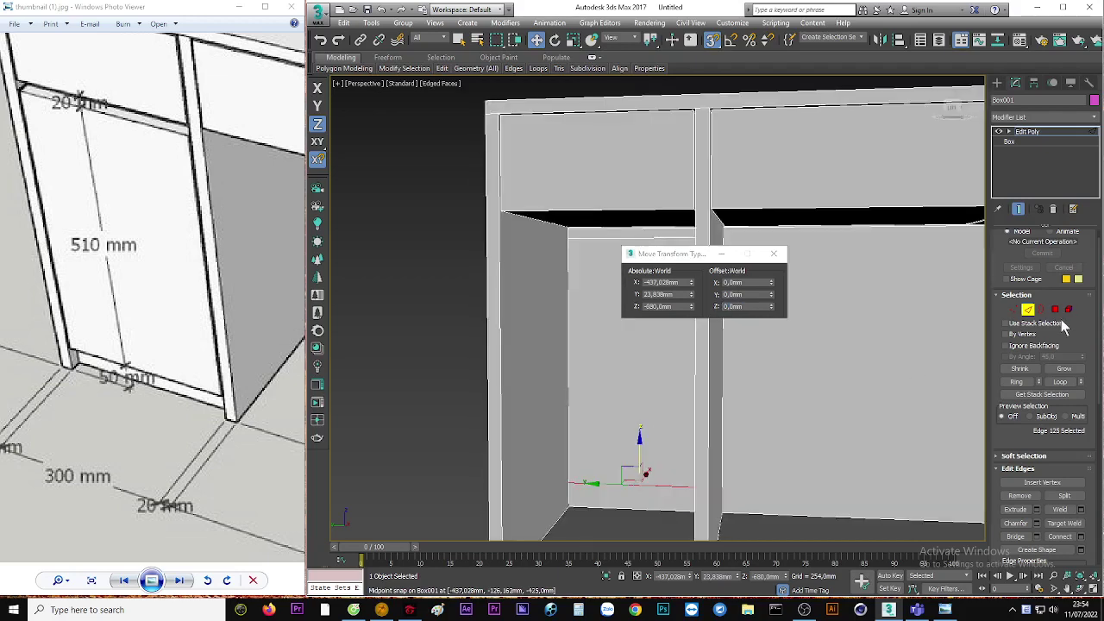
Select the lower-left door polygon and inset it
left_click(1054, 310)
scroll(509, 308, "up", 2)
middle_click_drag(509, 308, 589, 365, "alt")
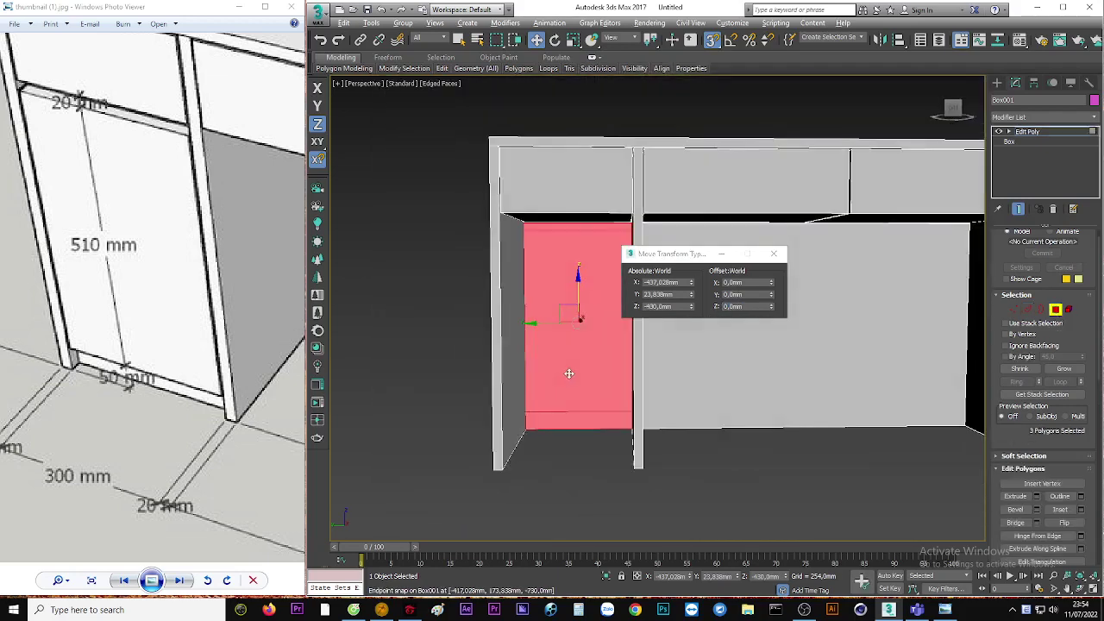
left_click(566, 355)
scroll(569, 357, "up", 1)
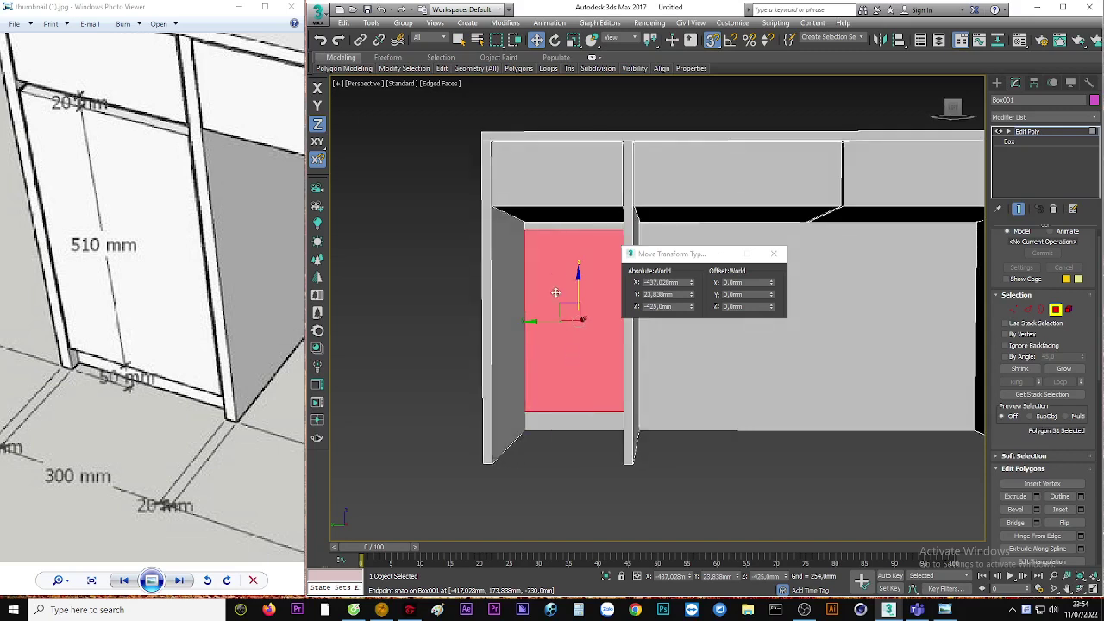
scroll(569, 358, "up", 2)
scroll(579, 383, "down", 1)
right_click(569, 377)
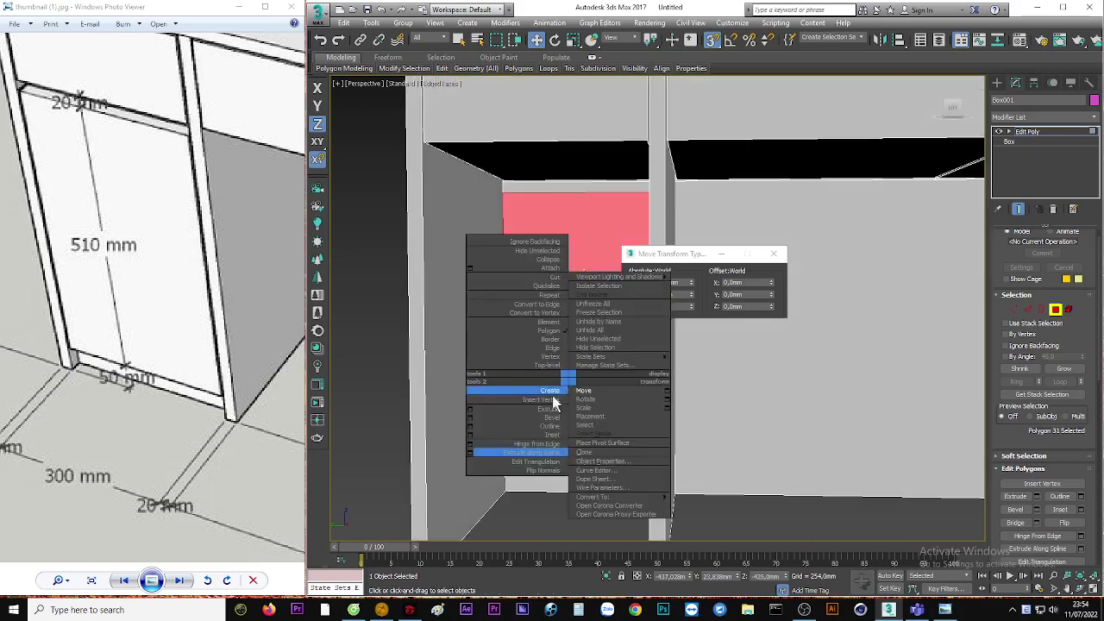
left_click(475, 435)
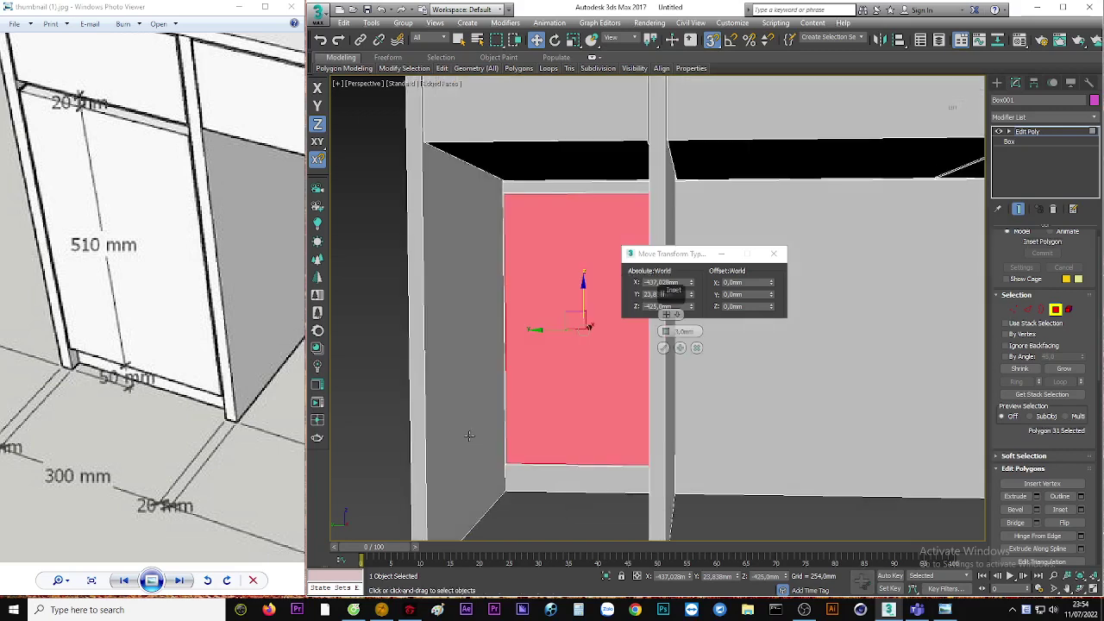
middle_click_drag(639, 321, 663, 323)
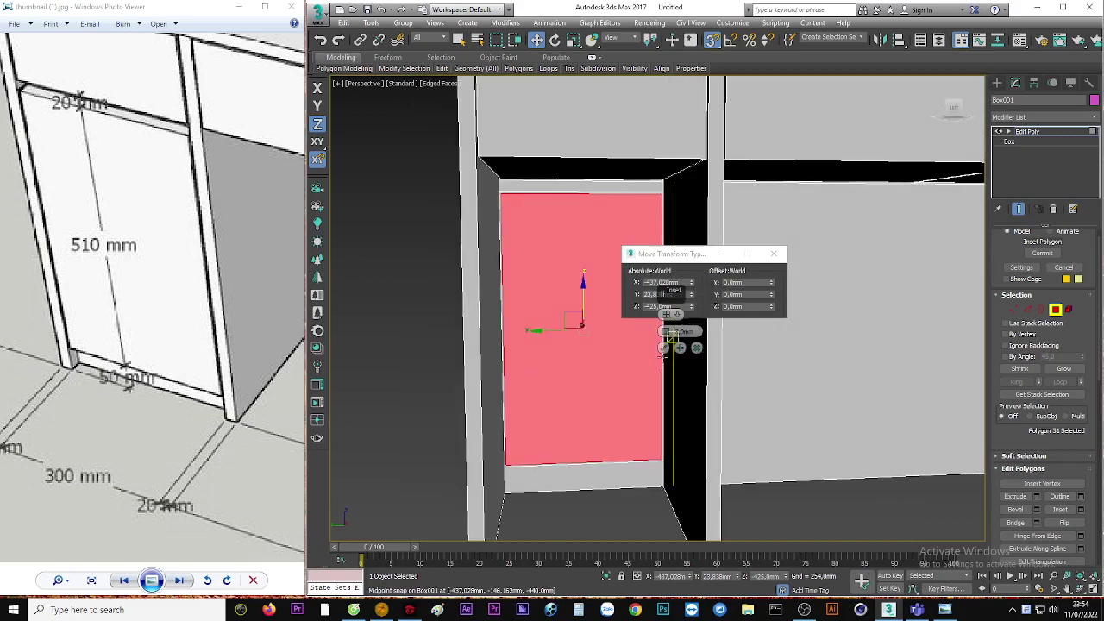
left_click(663, 347)
Slide the door block back into the left cabinet opening
right_click(558, 388)
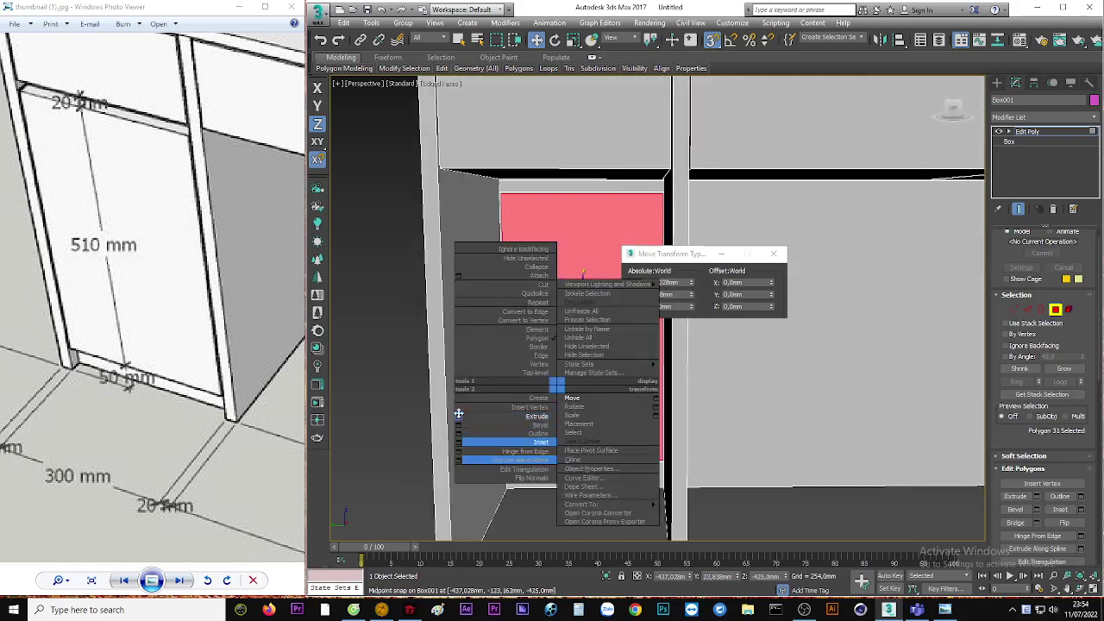
scroll(517, 345, "up", 1)
scroll(661, 340, "down", 2)
scroll(627, 380, "down", 3)
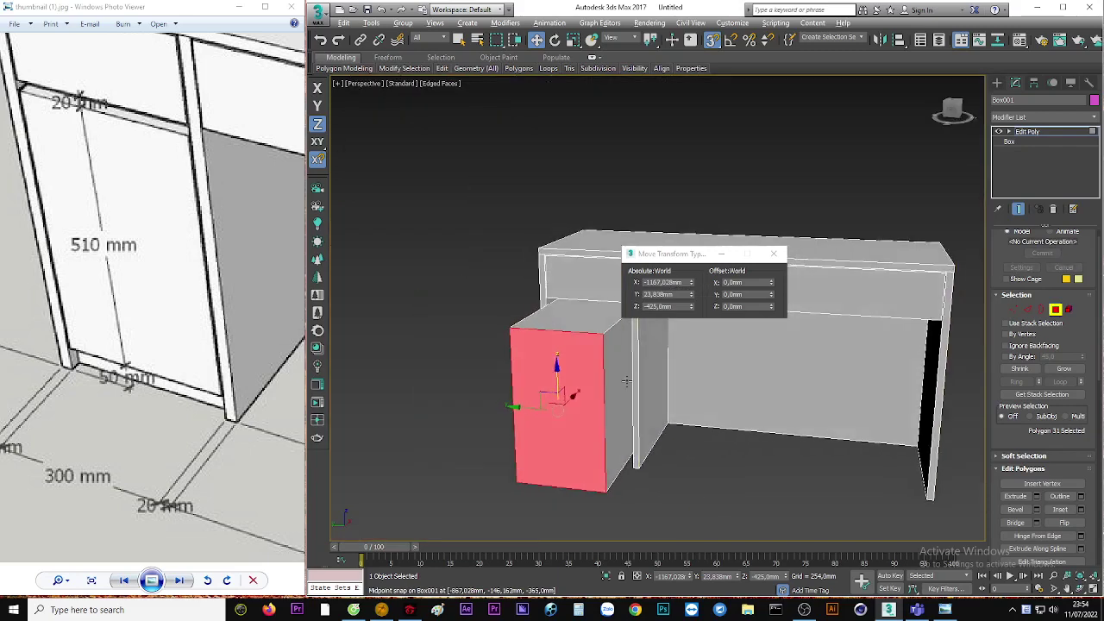
left_click_drag(627, 379, 674, 479)
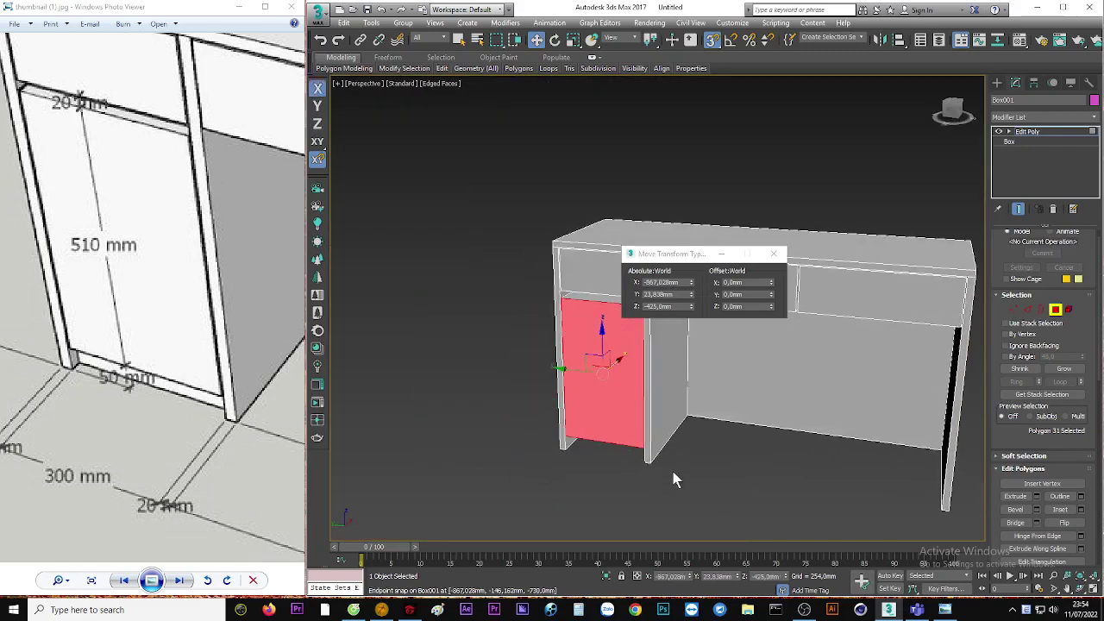
middle_click_drag(674, 480, 682, 459, "alt")
left_click(773, 253)
Select the thin strip face beside the door
scroll(614, 305, "up", 2)
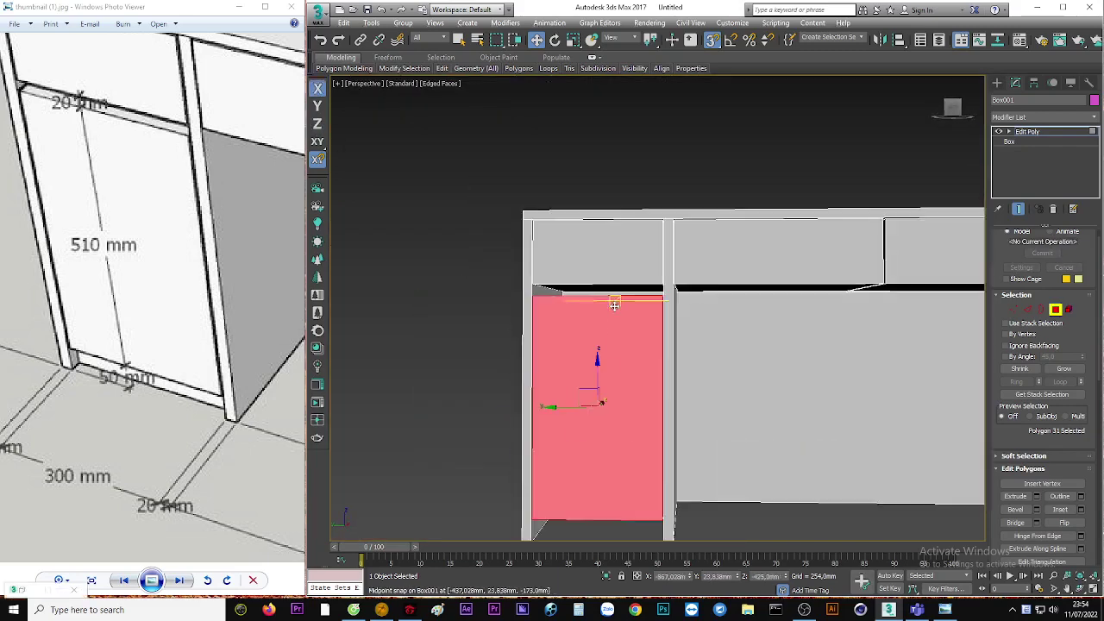
middle_click_drag(614, 304, 609, 328)
scroll(562, 343, "up", 2)
scroll(569, 322, "up", 1)
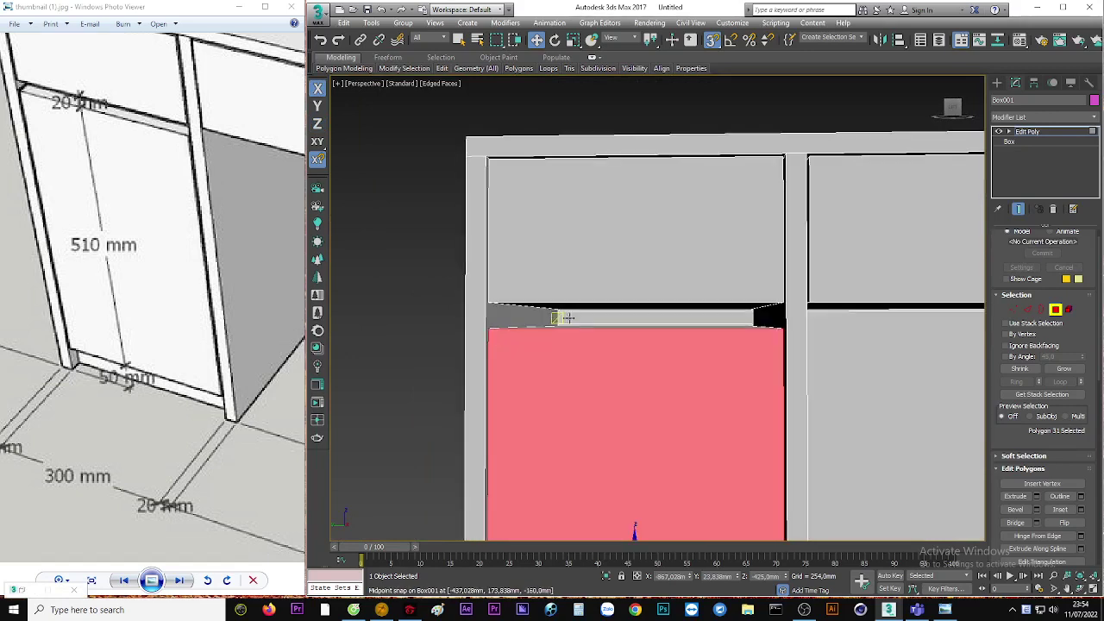
left_click(568, 318)
middle_click_drag(568, 319, 631, 334, "alt")
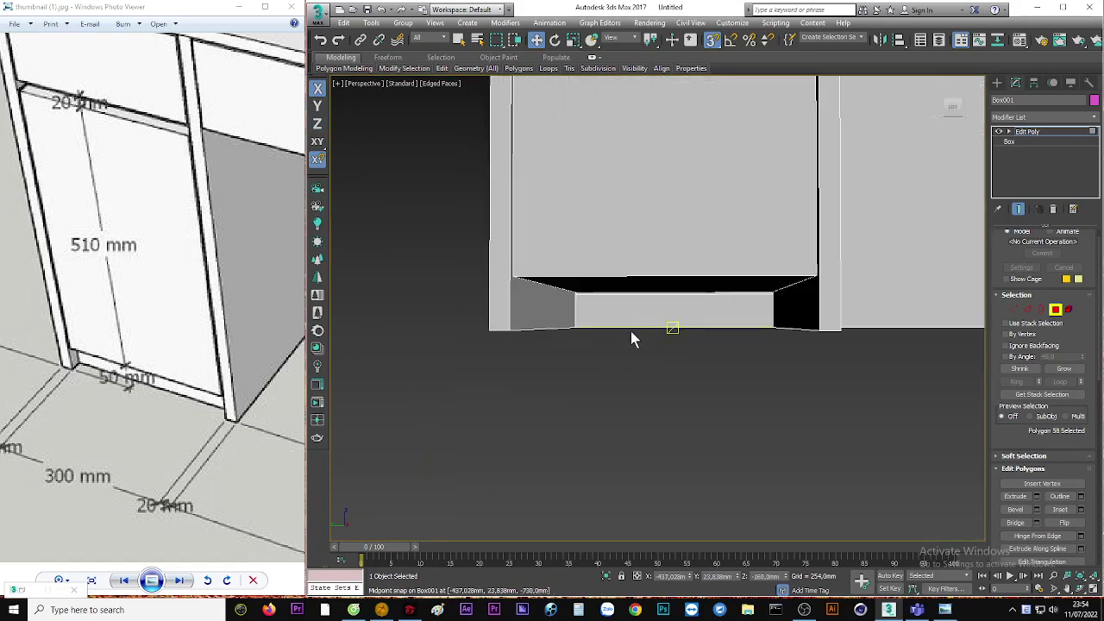
Extrude the two thin strip faces above and below the cabinet door
left_click(629, 315, "ctrl")
right_click(634, 332)
left_click(532, 357)
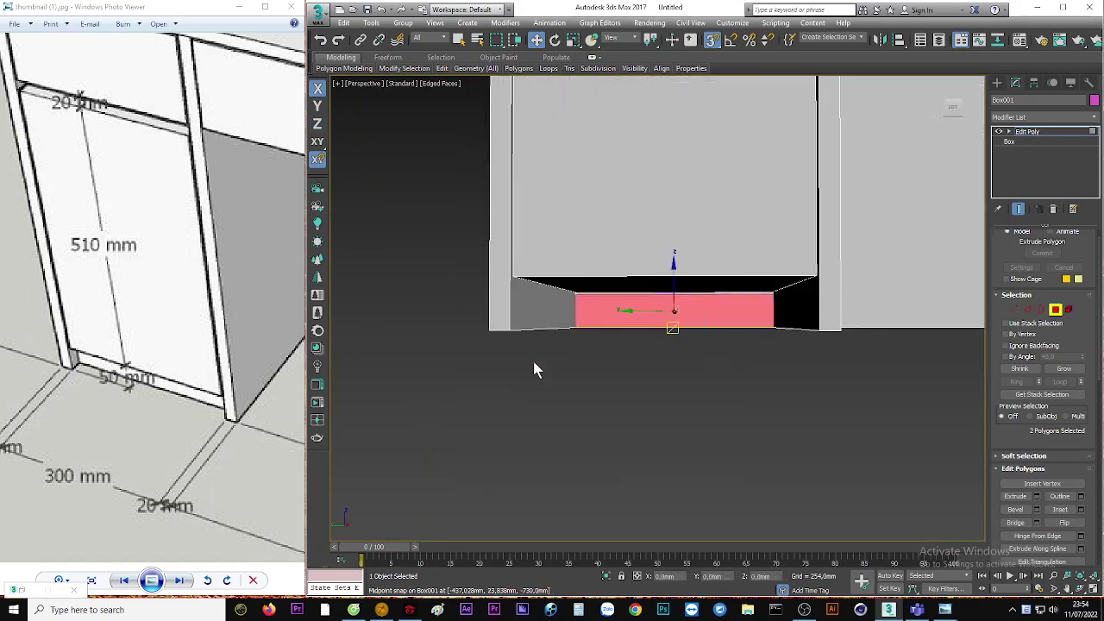
mouse_move(534, 369)
middle_mouse_down("alt")
mouse_move(638, 367)
mouse_move(406, 383)
mouse_move(437, 334)
middle_mouse_up("alt")
left_click(663, 348)
key("F3")
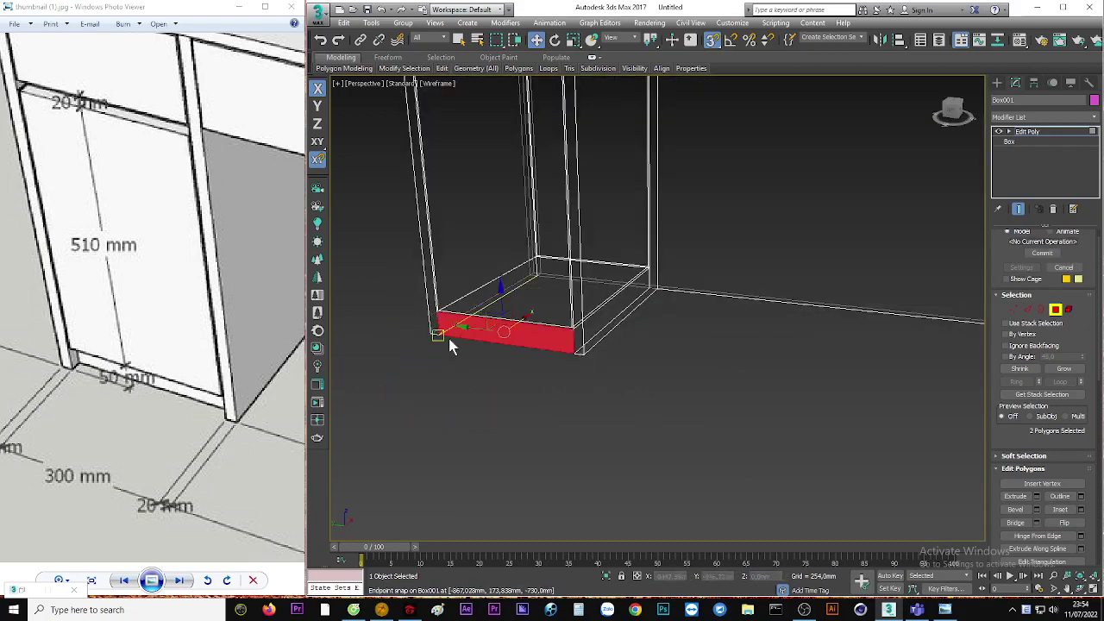
key("F3")
Shift the extruded strips sideways with an X offset in Move Transform Type-In
scroll(448, 335, "up", 5)
scroll(100, 369, "up", 3)
scroll(100, 369, "up", 1)
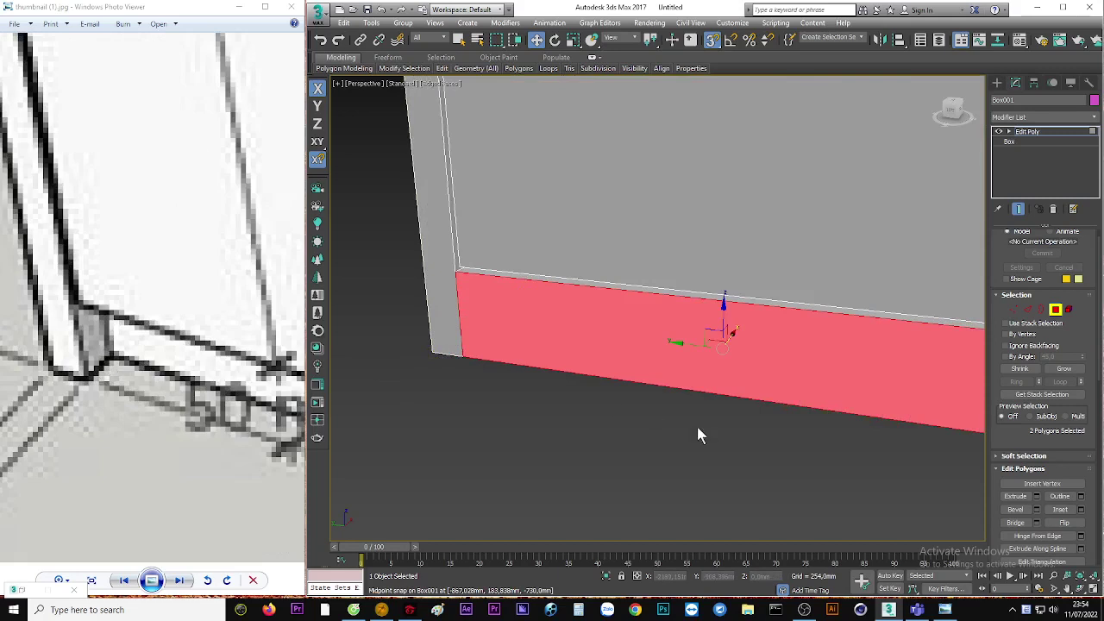
right_click(532, 44)
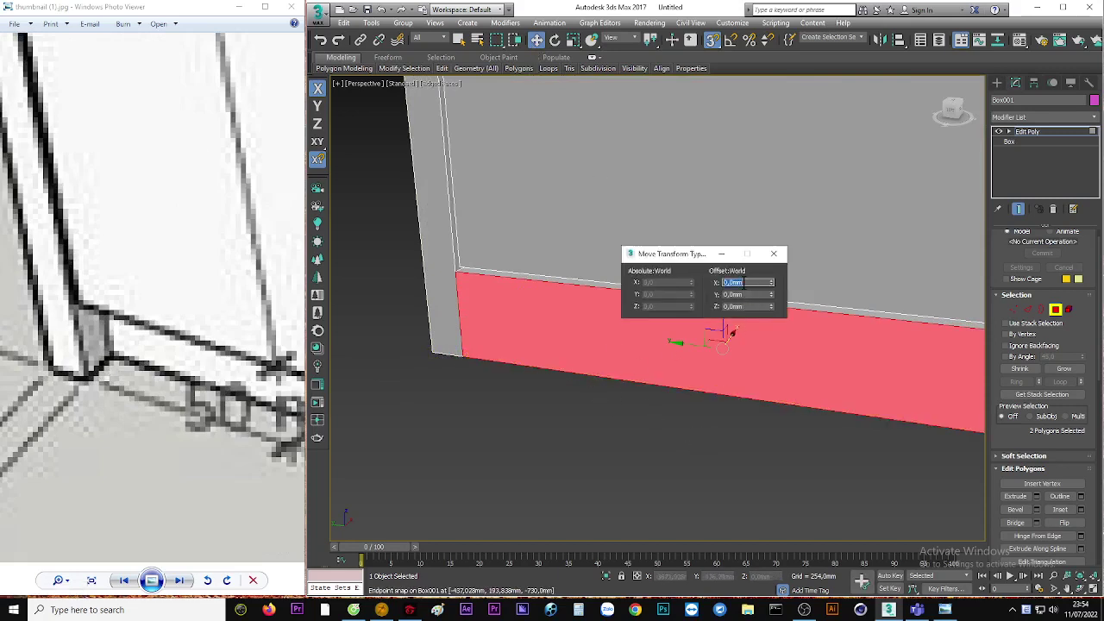
key("Return")
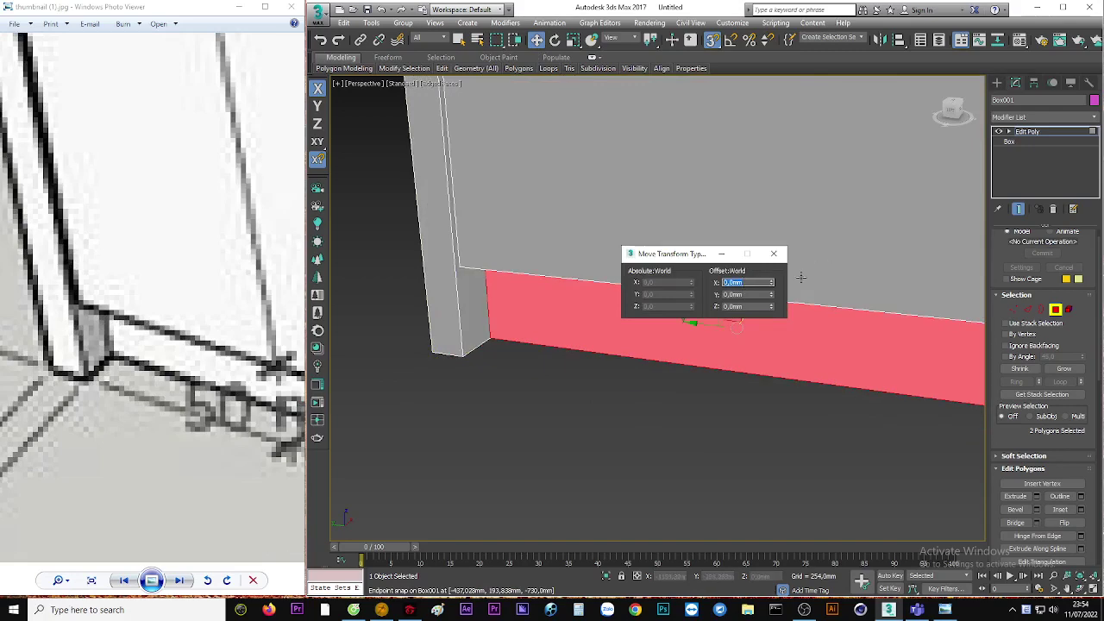
scroll(633, 399, "down", 3)
scroll(633, 400, "down", 3)
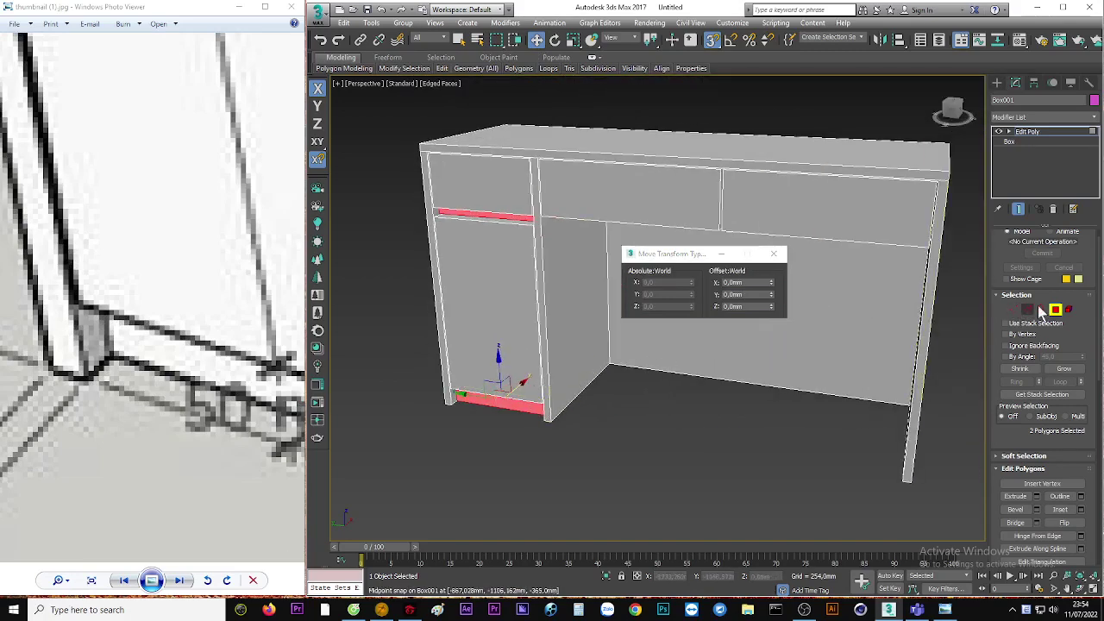
left_click(1054, 308)
Exit Polygon level and open the Material Editor with M for the desk
left_click(773, 253)
scroll(607, 373, "down", 2)
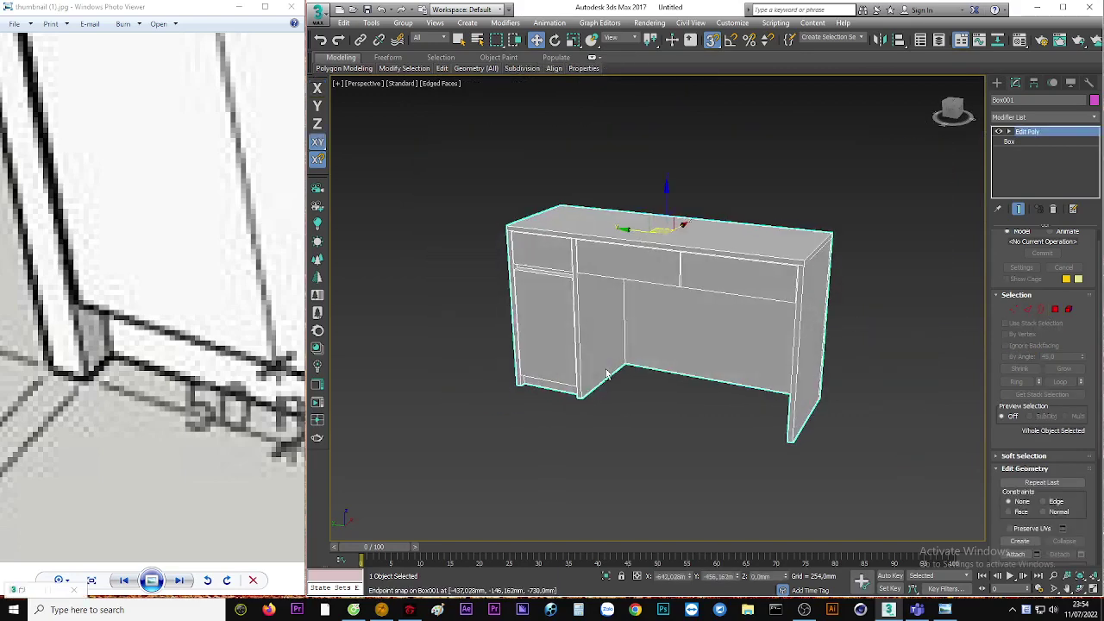
middle_click_drag(606, 374, 607, 373, "alt")
key("m")
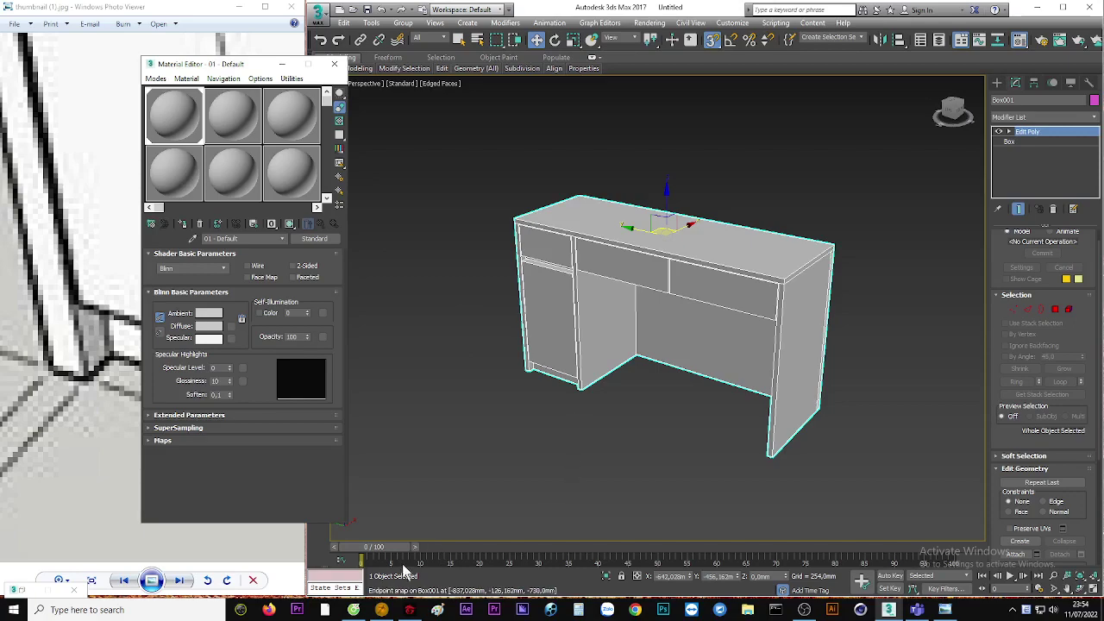
Search Google Images for wood textures, refining the query to 'texture go'
mouse_move(354, 609)
left_click(350, 582)
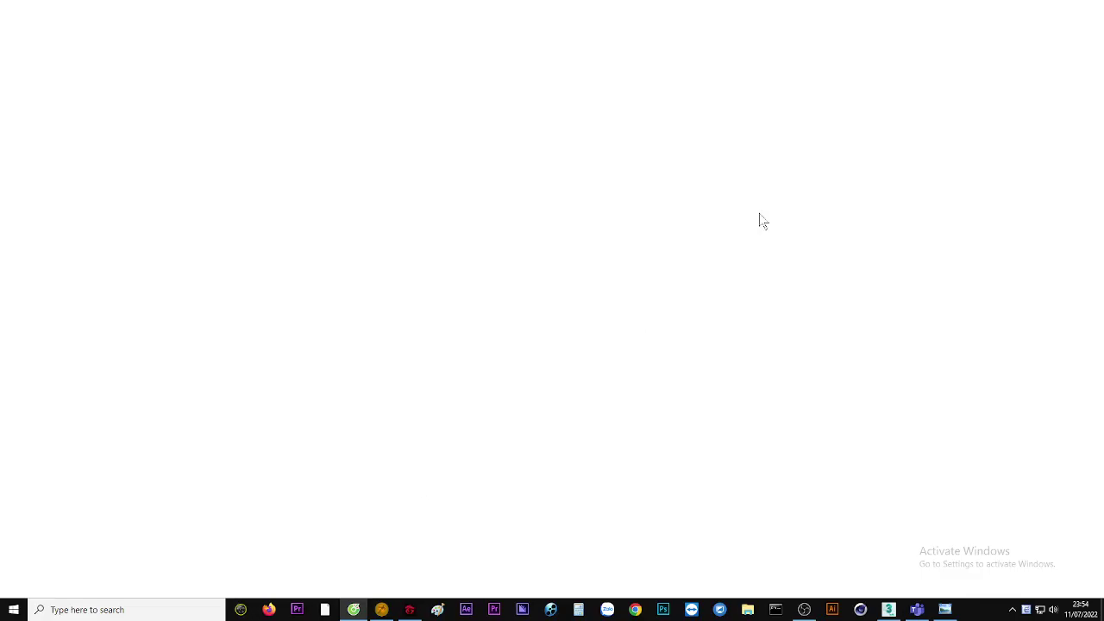
left_click(934, 9)
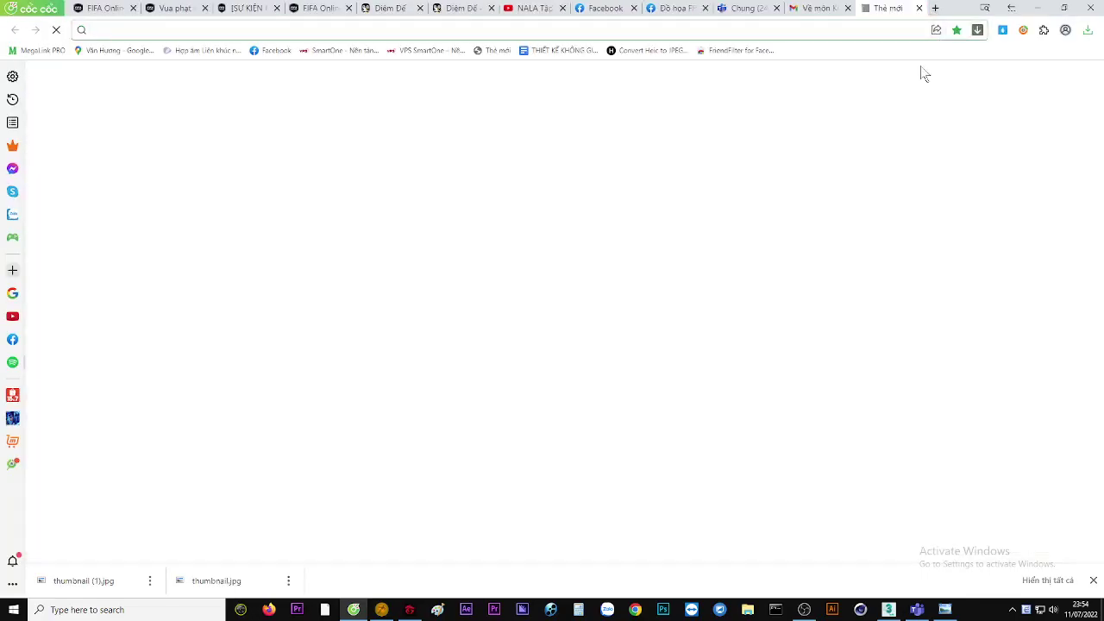
type("map")
key("Return")
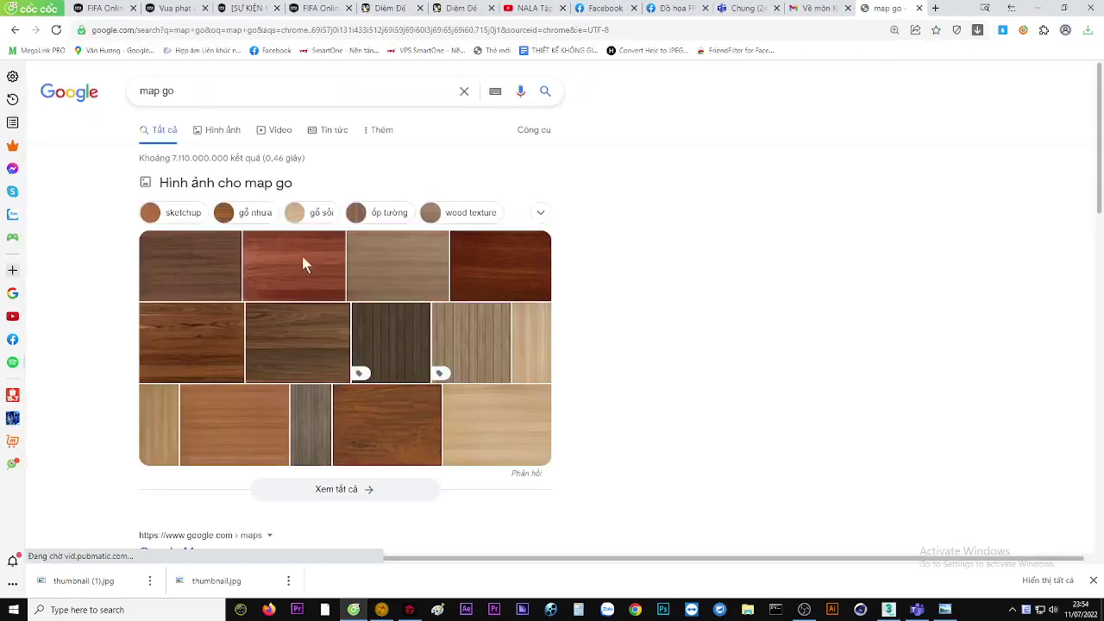
left_click(283, 197)
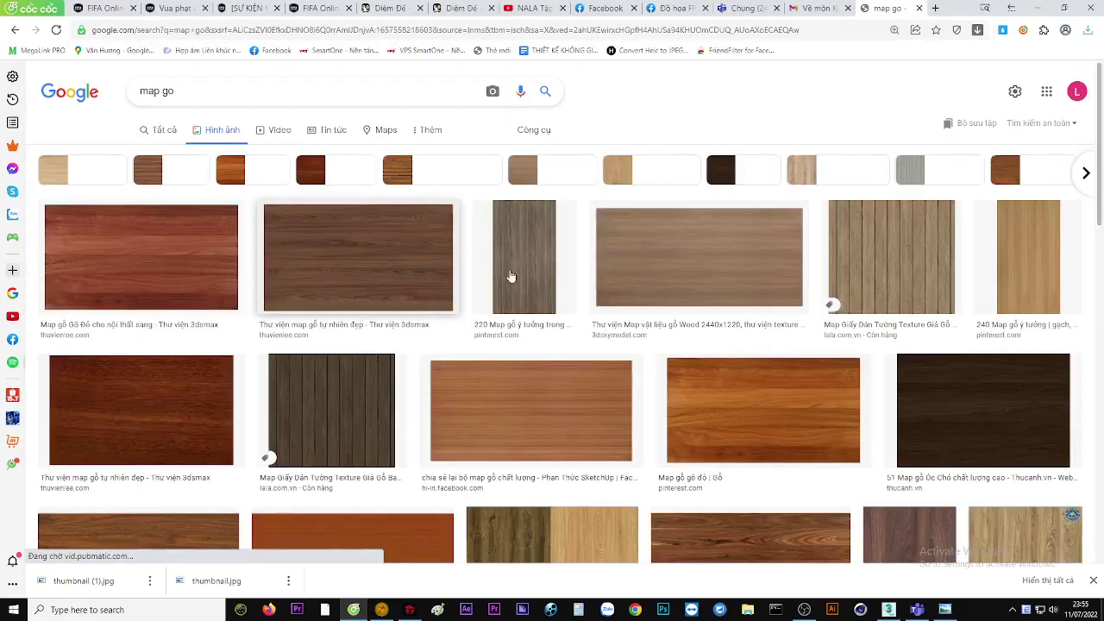
scroll(638, 369, "down", 3)
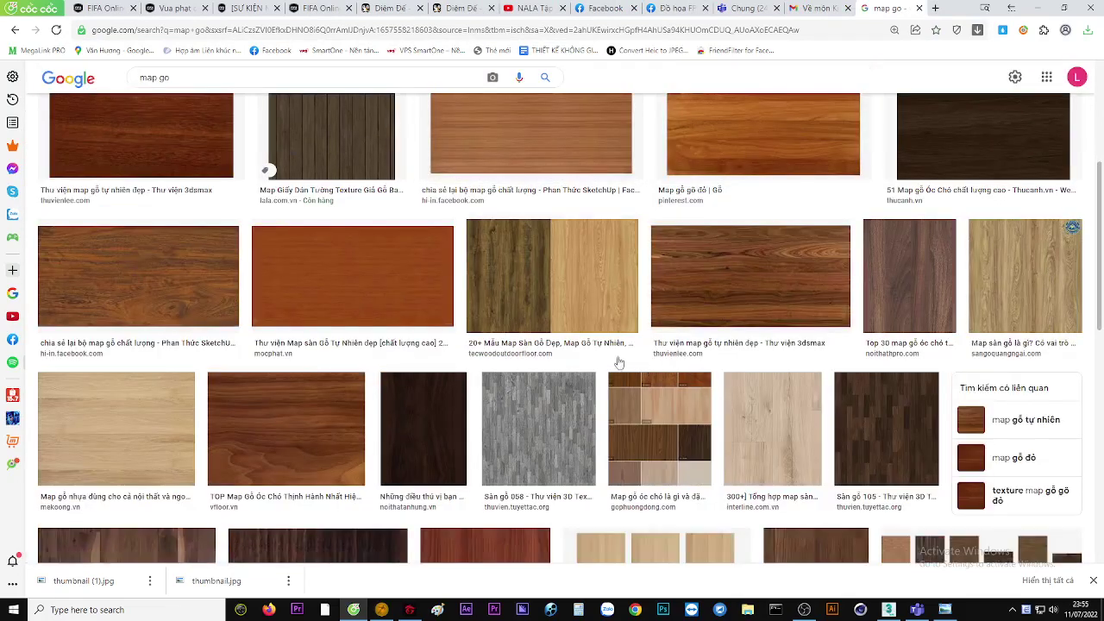
scroll(379, 314, "down", 3)
scroll(410, 313, "up", 10)
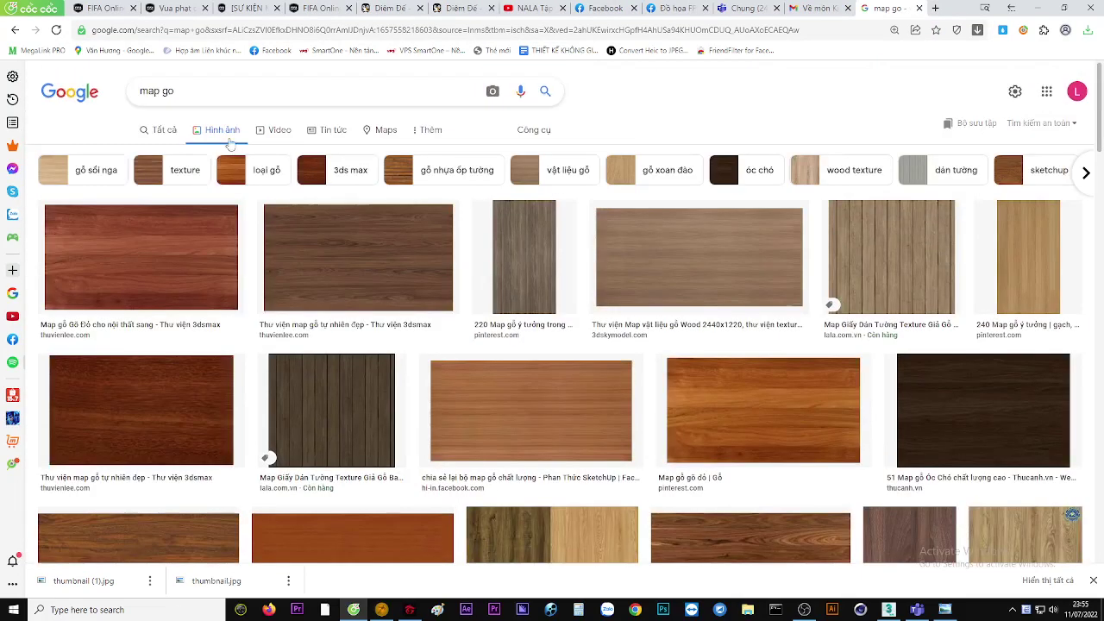
double_click(159, 89)
type("text")
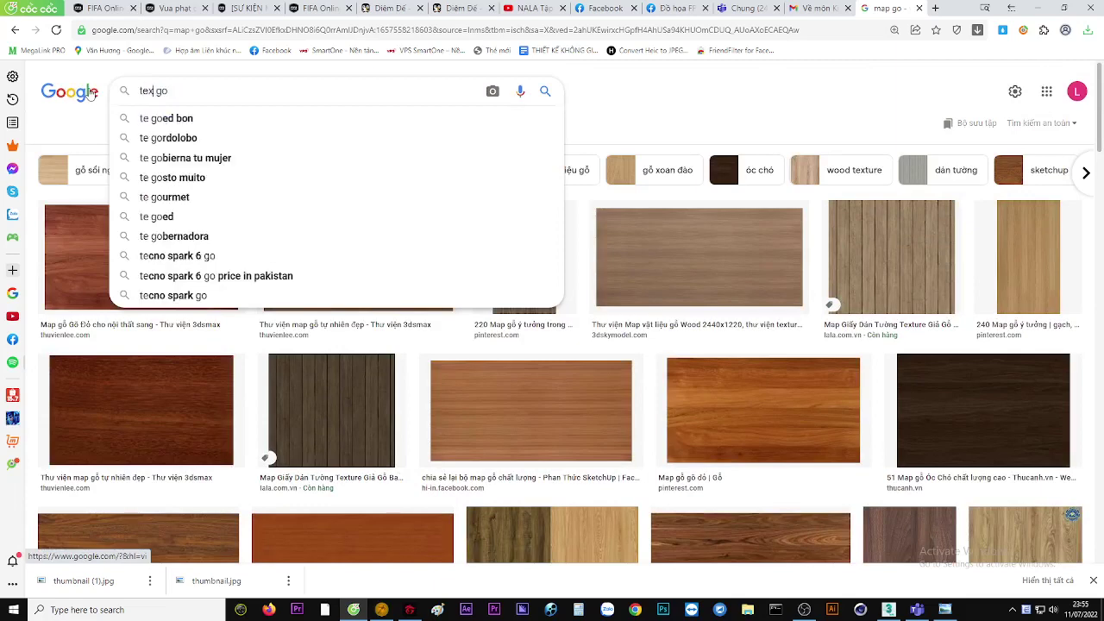
type("ure")
key("Return")
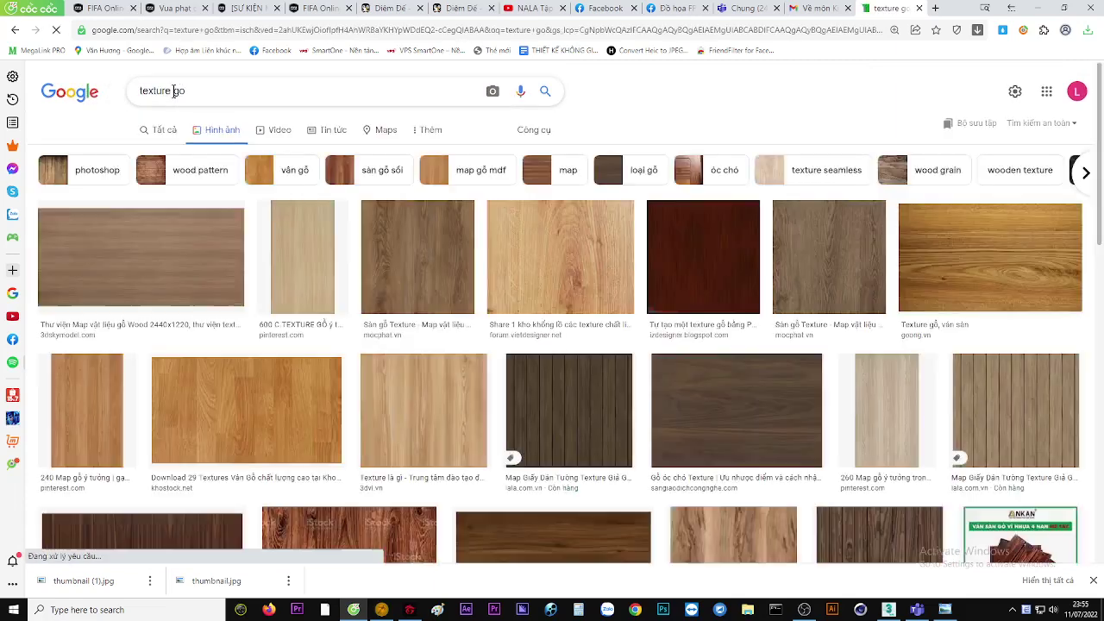
double_click(177, 91)
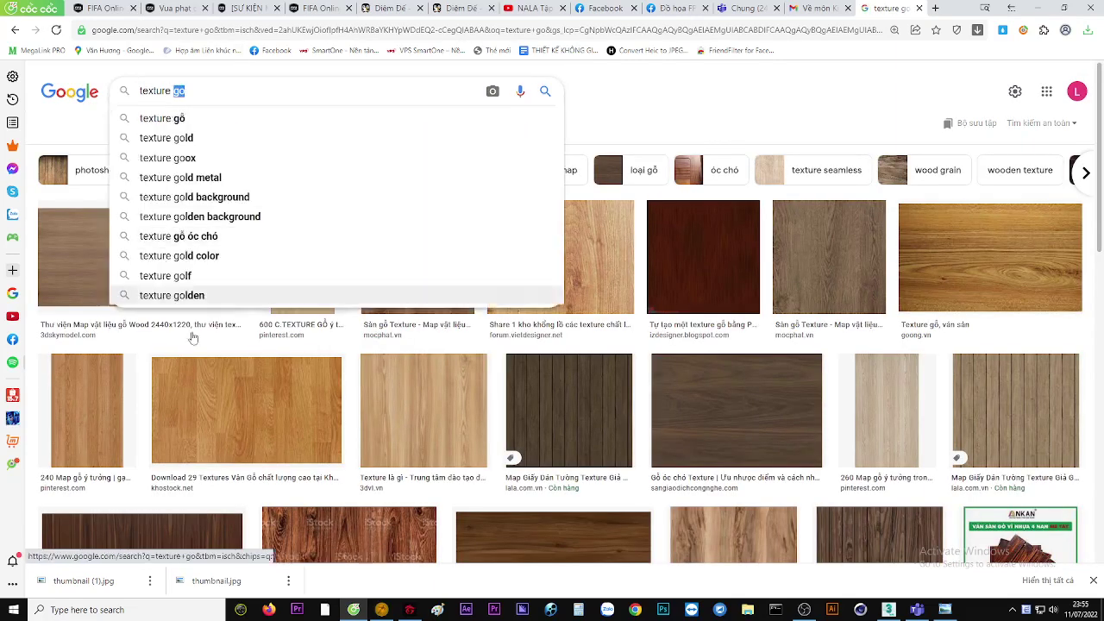
Save the light wood texture preview to the Desktop as tải xuống.jpg
left_click(444, 400)
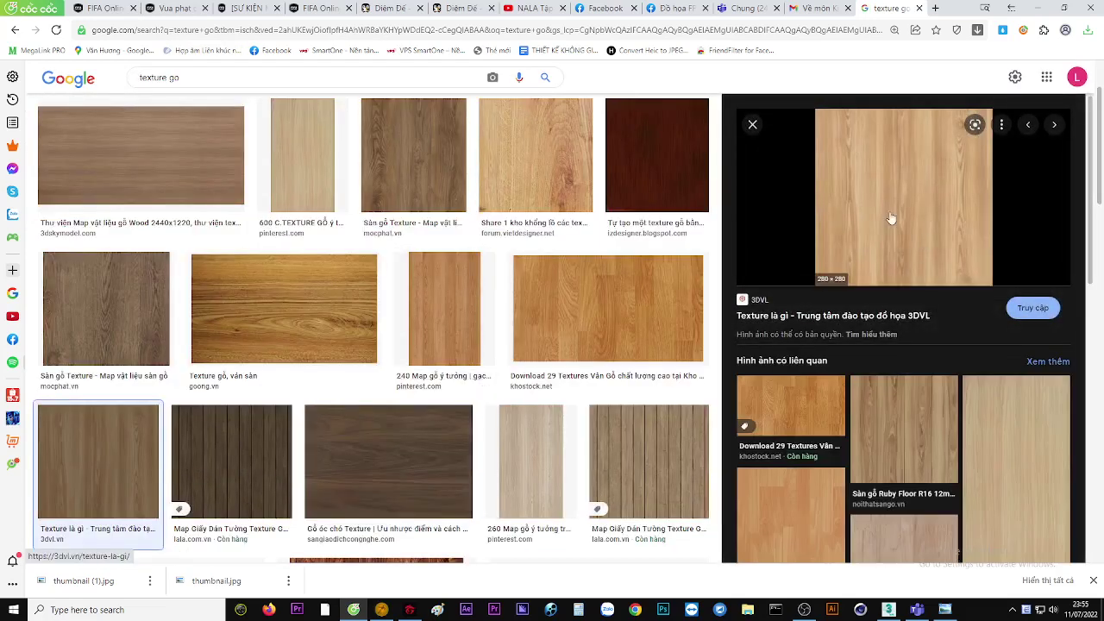
right_click(903, 198)
left_click(951, 358)
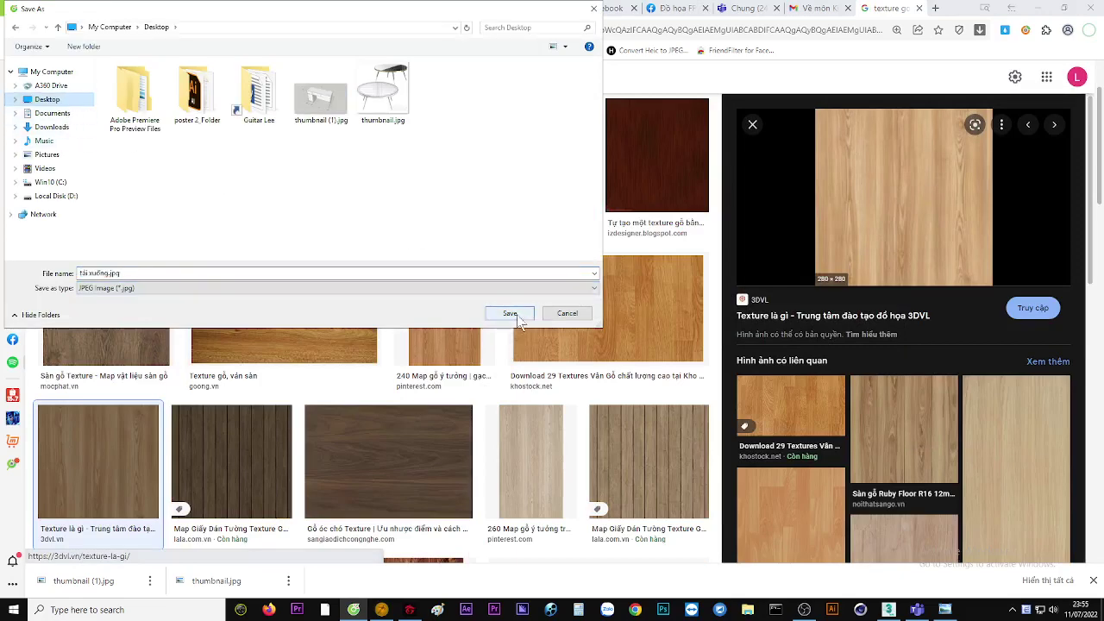
left_click(510, 313)
left_click(1038, 9)
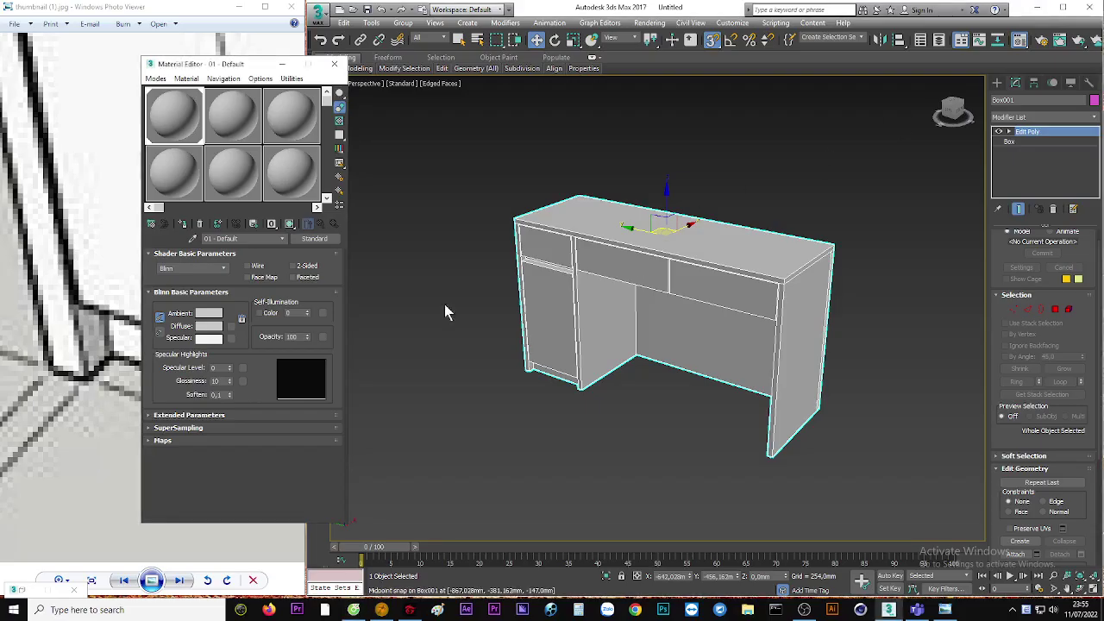
Load tải xuống.jpg as the desk material's diffuse bitmap and show it on Box001
left_click(231, 328)
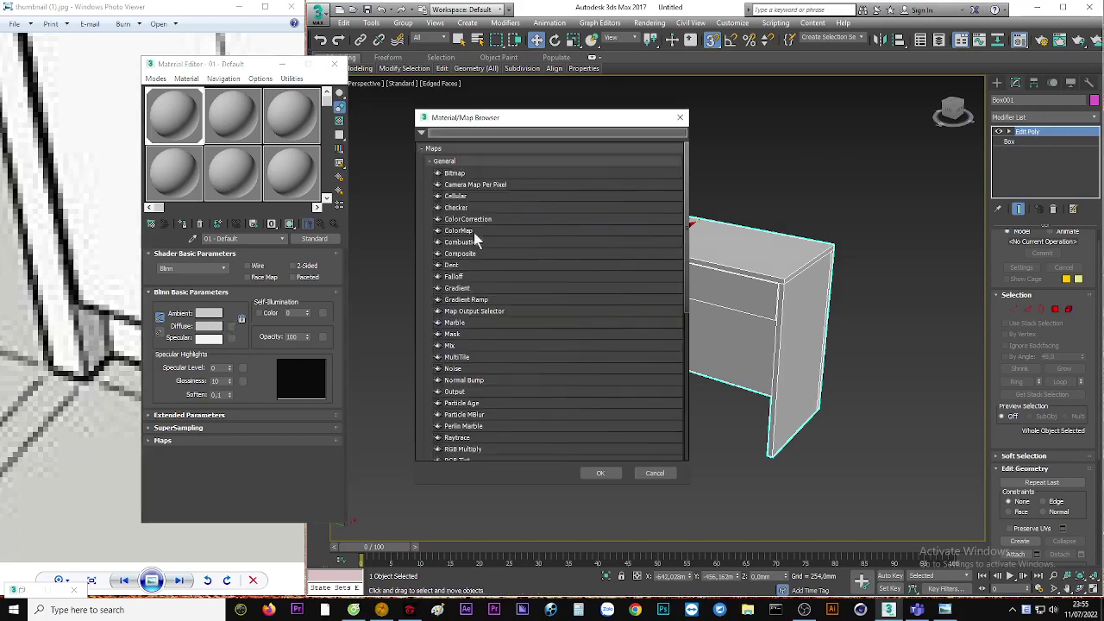
double_click(455, 173)
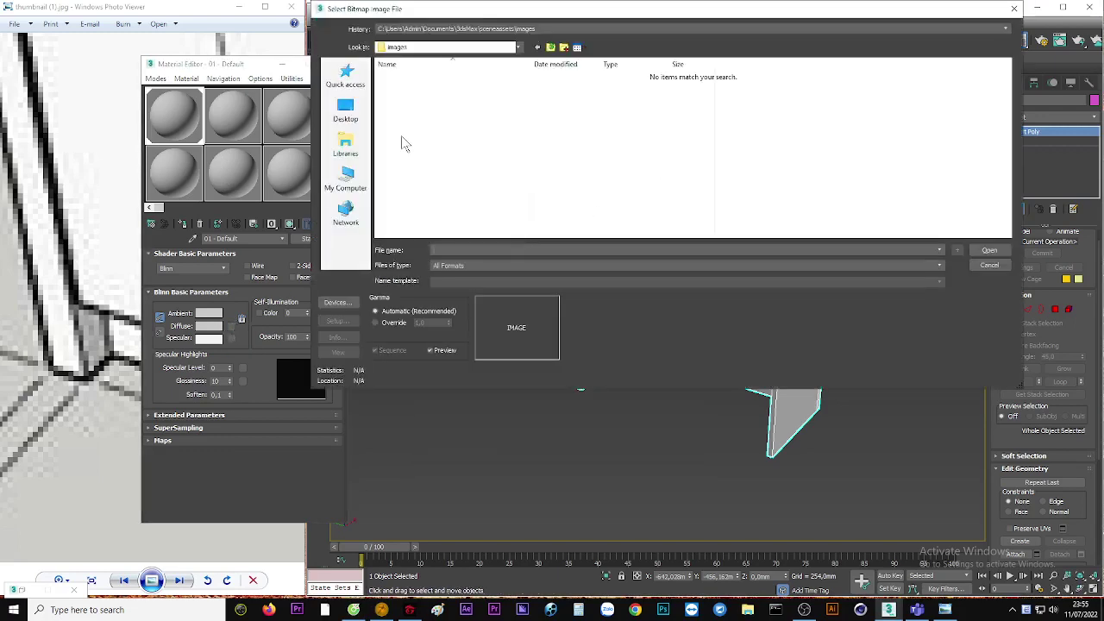
double_click(419, 136)
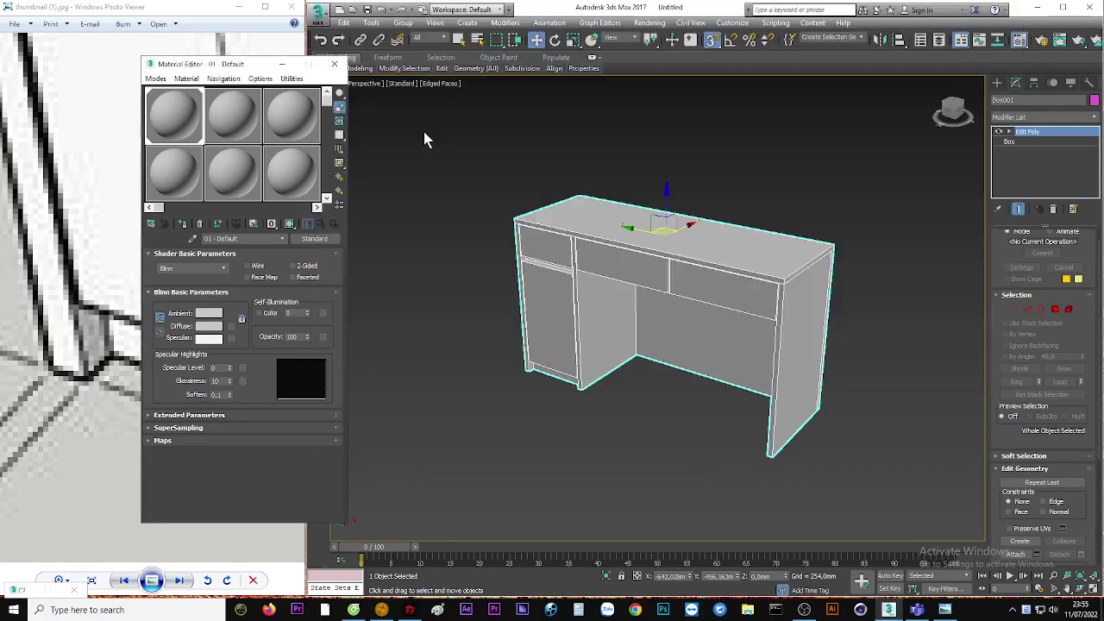
left_click(290, 224)
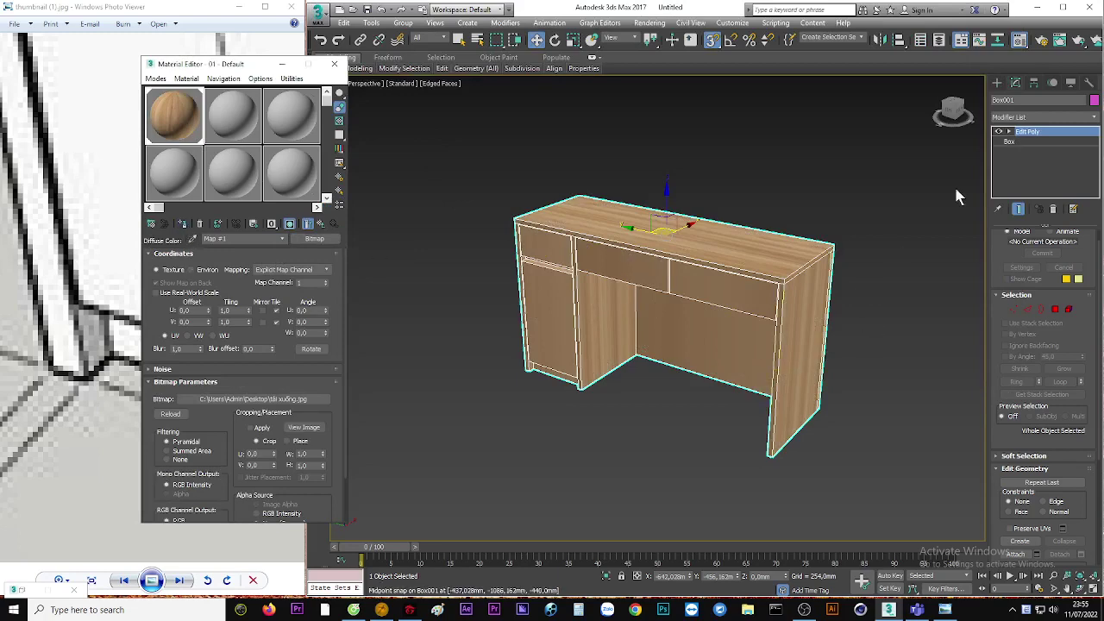
left_click(1028, 118)
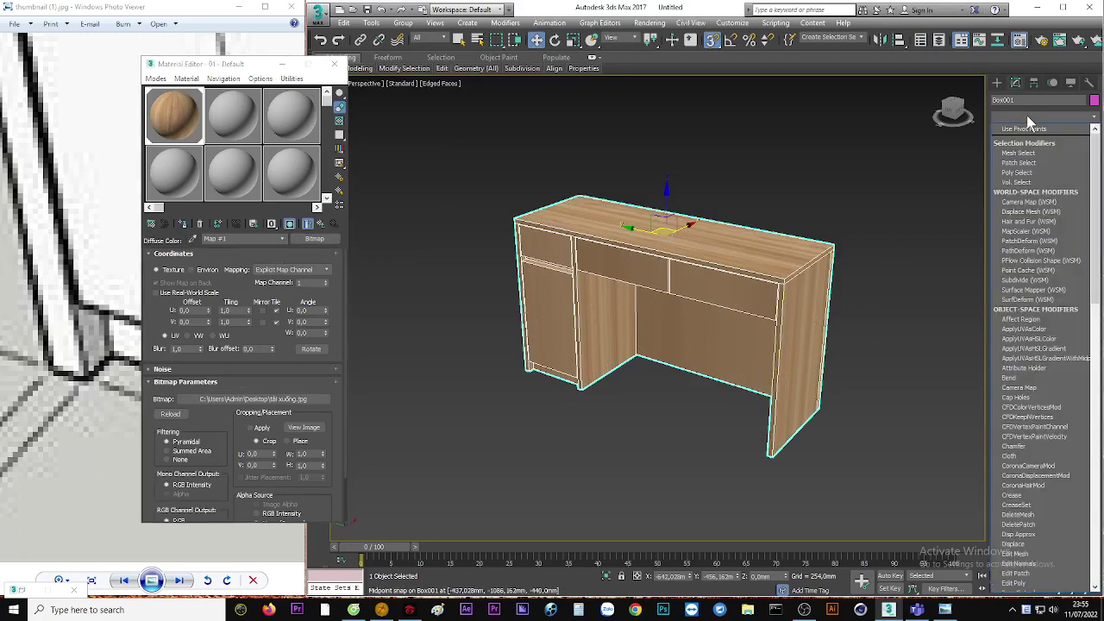
Add a UVW Map modifier with Box mapping, length, width and height 1000
scroll(1027, 121, "down", 10)
left_click(1004, 486)
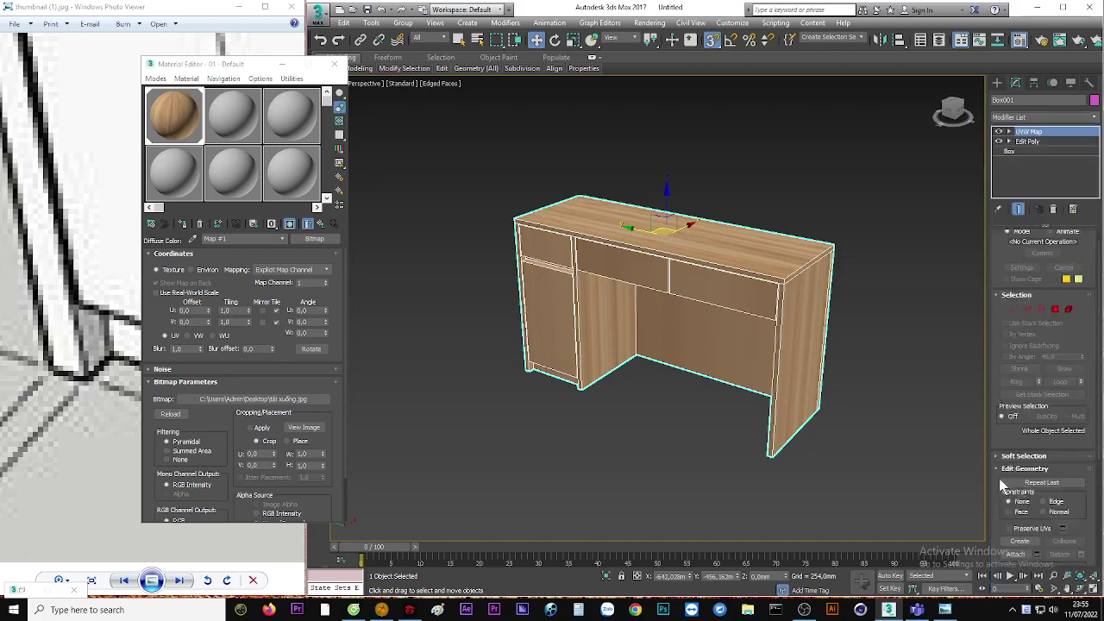
left_click(1031, 283)
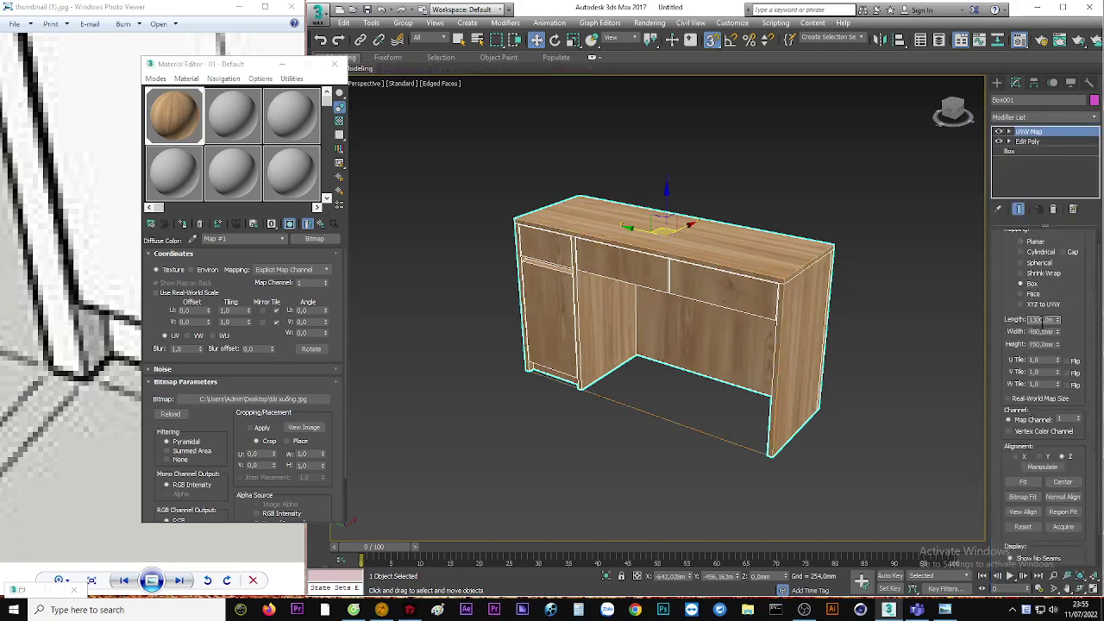
key("Tab")
type("1000")
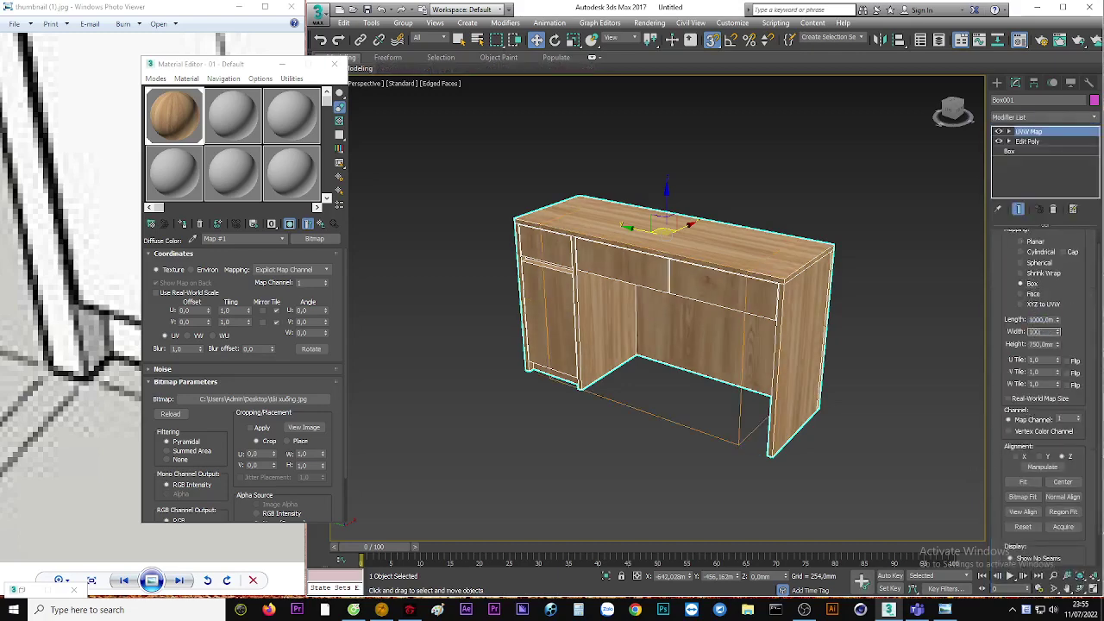
key("Tab")
type("1")
key("Return")
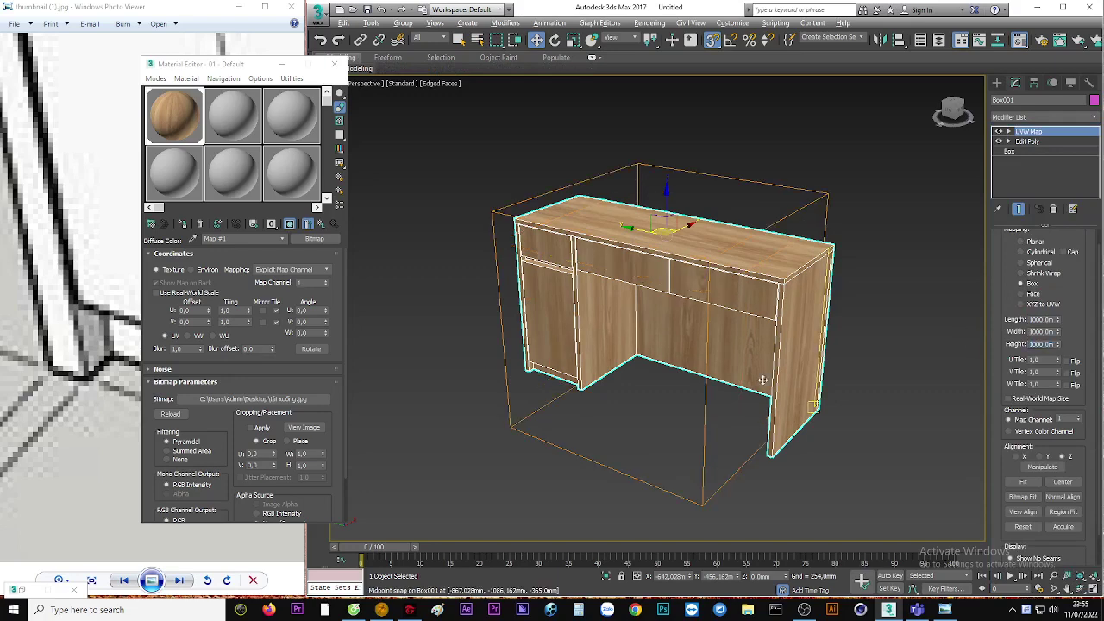
Inspect the wood-textured desk with edges hidden, then close the Material Editor
middle_click_drag(603, 379, 685, 379, "alt")
left_click(750, 333)
key("alt+q")
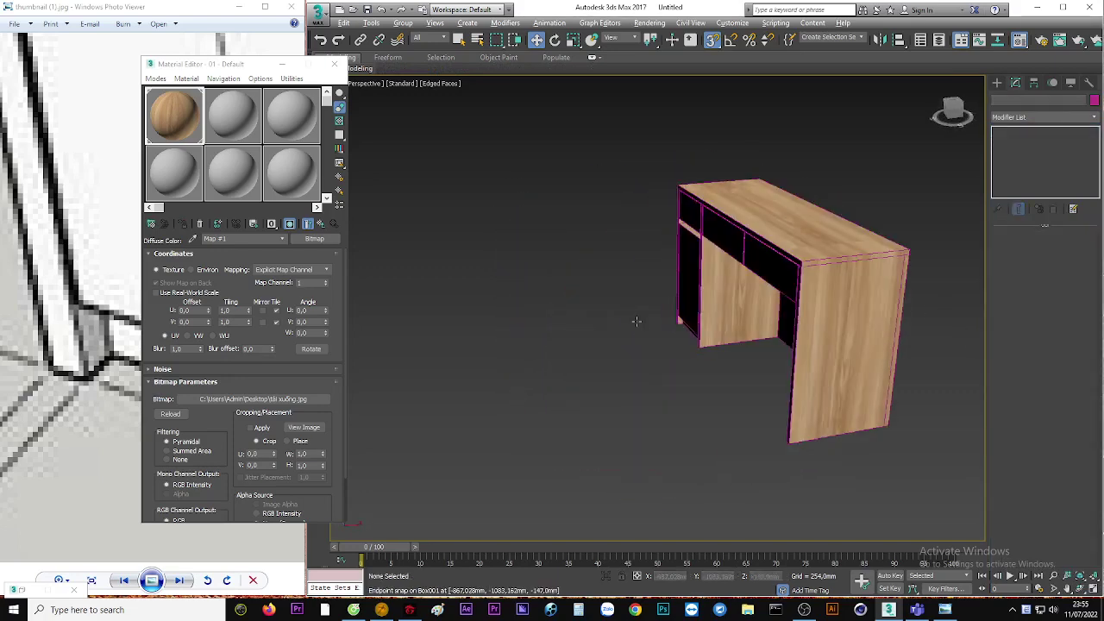
mouse_move(922, 335)
middle_mouse_down("alt")
mouse_move(857, 353)
mouse_move(853, 366)
middle_mouse_up("alt")
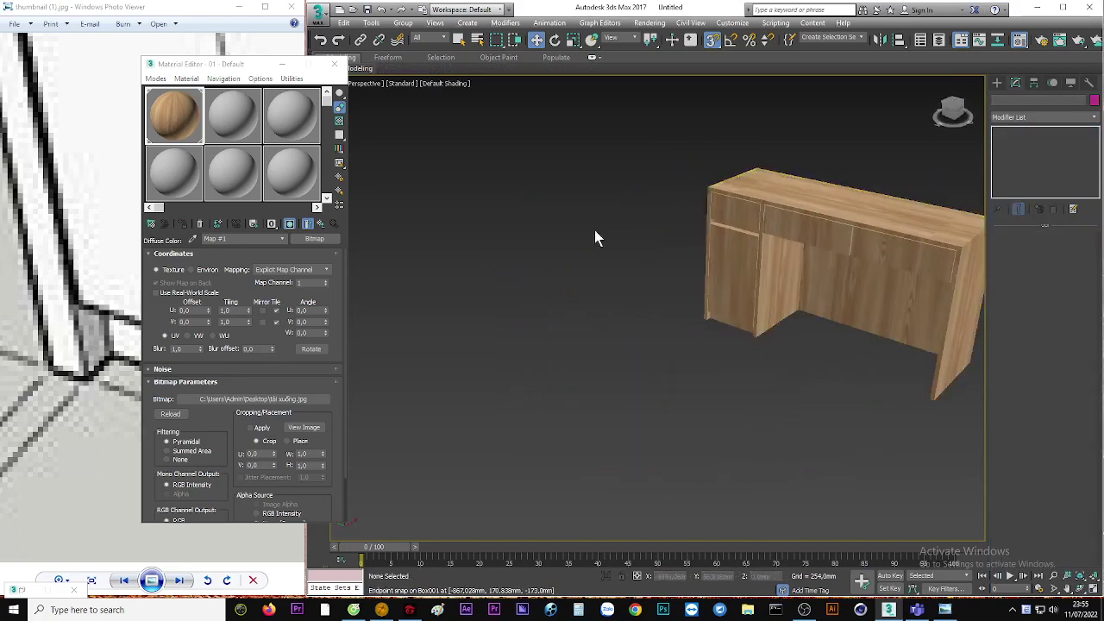
left_click(282, 63)
left_click(254, 267)
Check the round-table reference image and pan the desk aside
scroll(258, 295, "down", 5)
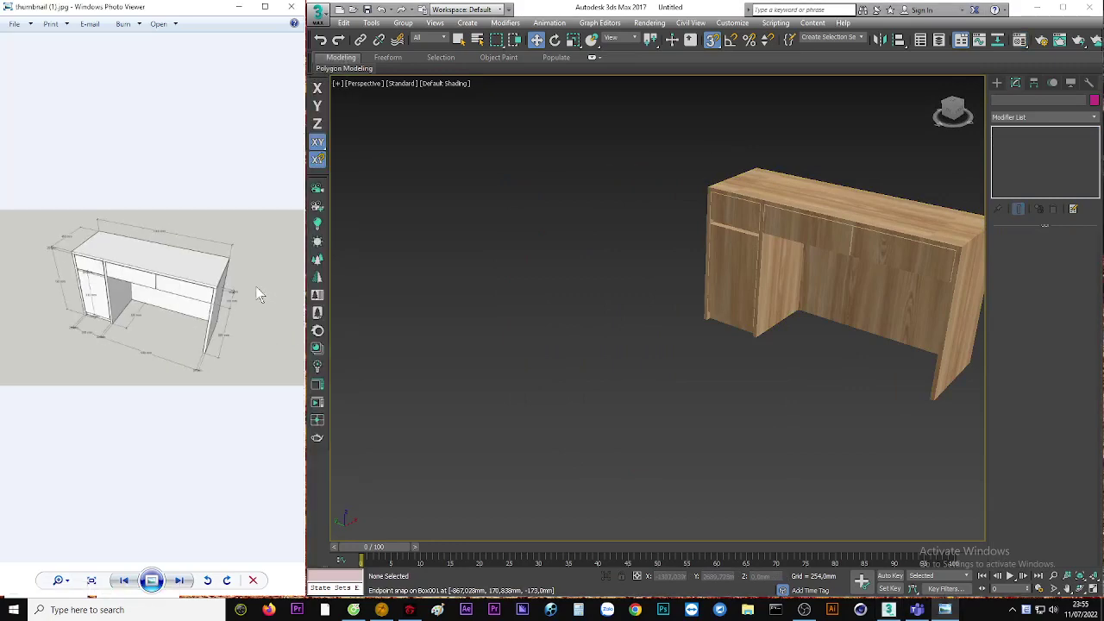
key("Right")
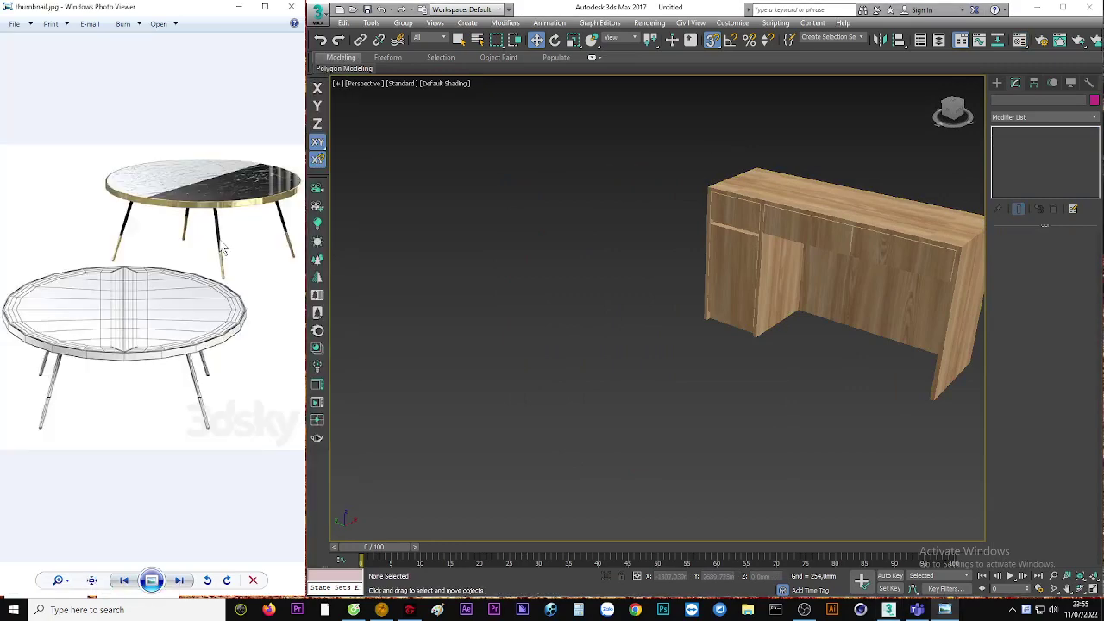
scroll(222, 250, "up", 3)
scroll(215, 241, "down", 2)
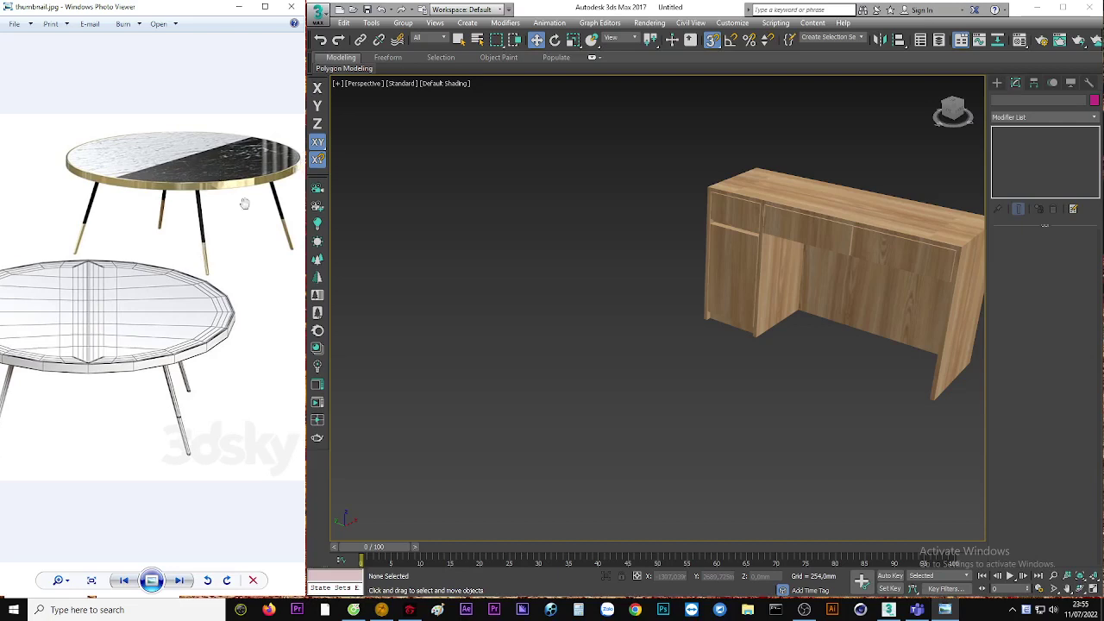
mouse_move(578, 339)
middle_mouse_down()
mouse_move(565, 356)
mouse_move(650, 345)
mouse_move(722, 315)
middle_mouse_up()
Draw a circle of radius 400 on the ground beside the desk
left_click(997, 83)
left_click(1012, 100)
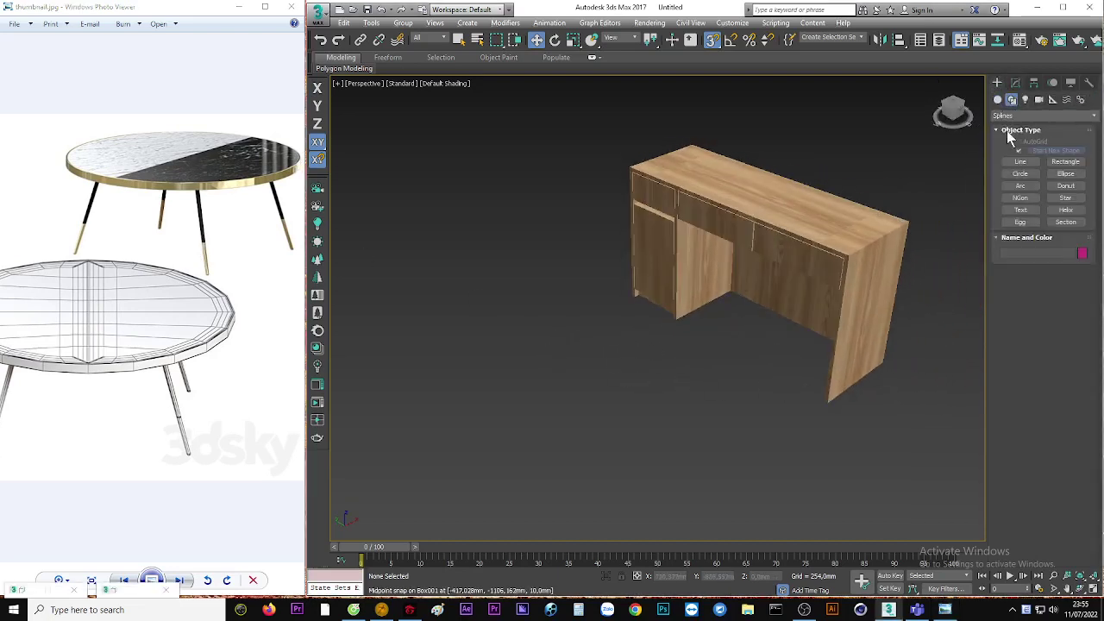
left_click(1025, 173)
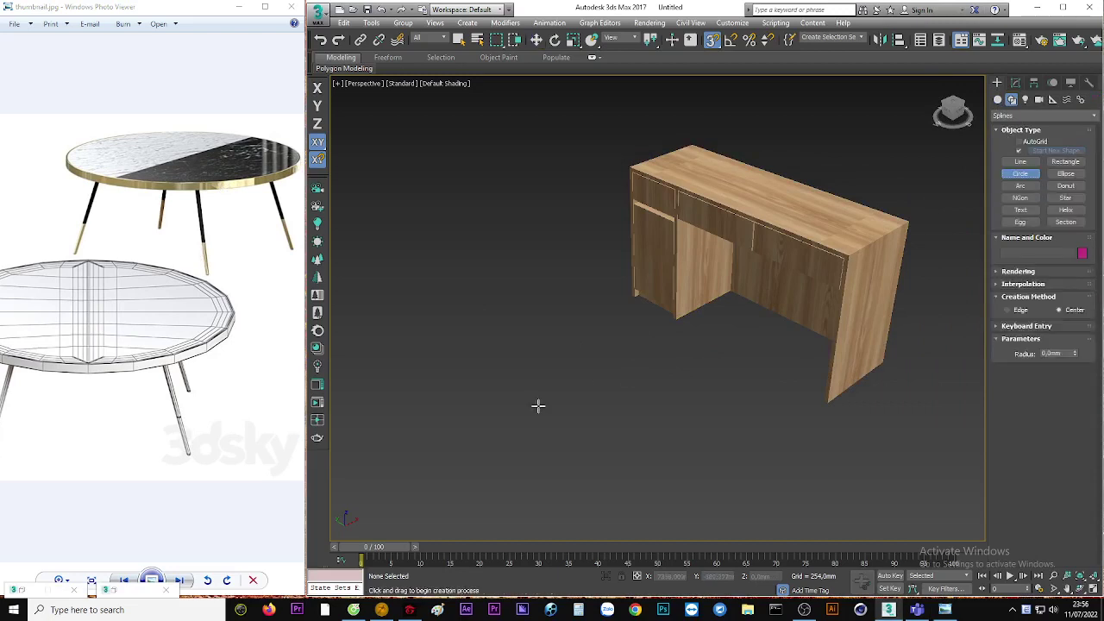
middle_click_drag(537, 402, 574, 362)
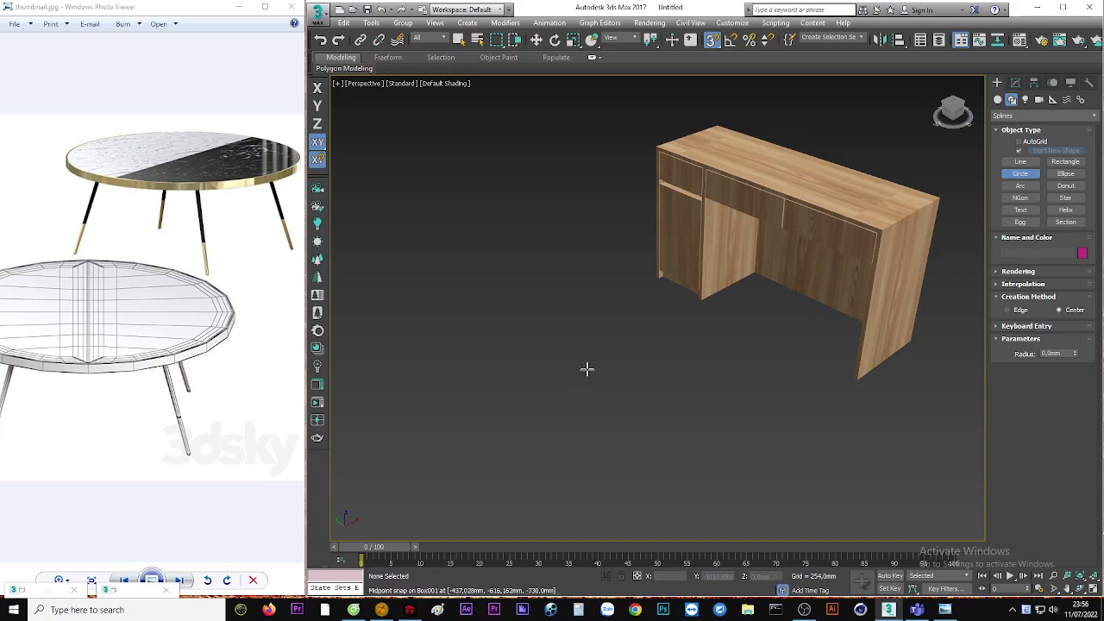
left_click_drag(575, 377, 630, 335)
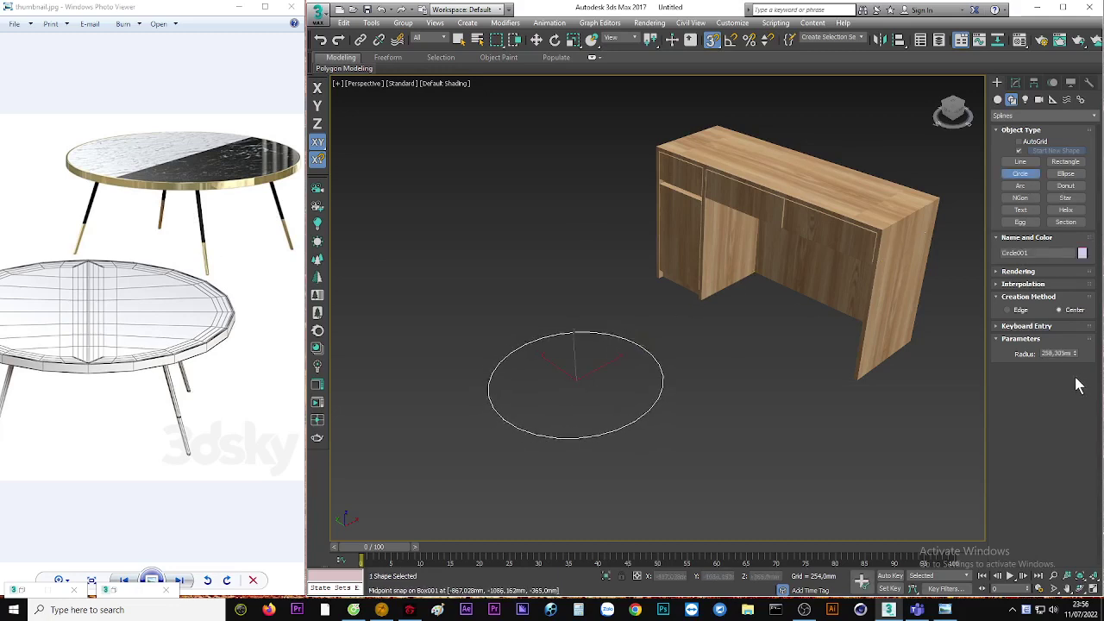
type("0")
key("Return")
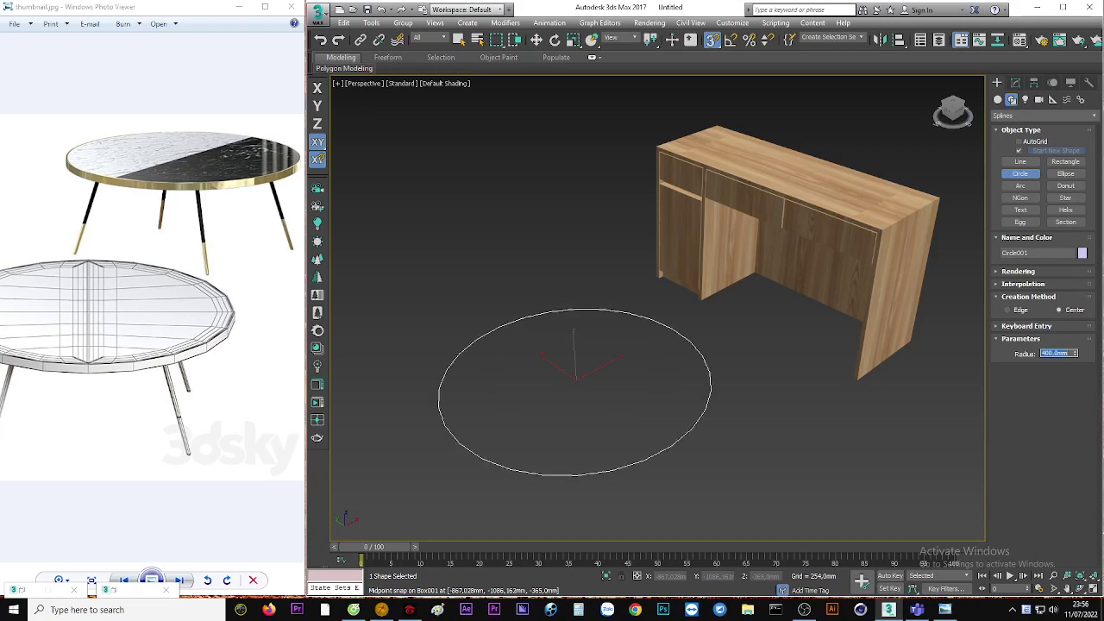
scroll(657, 400, "up", 2)
scroll(691, 388, "up", 2)
right_click(691, 388)
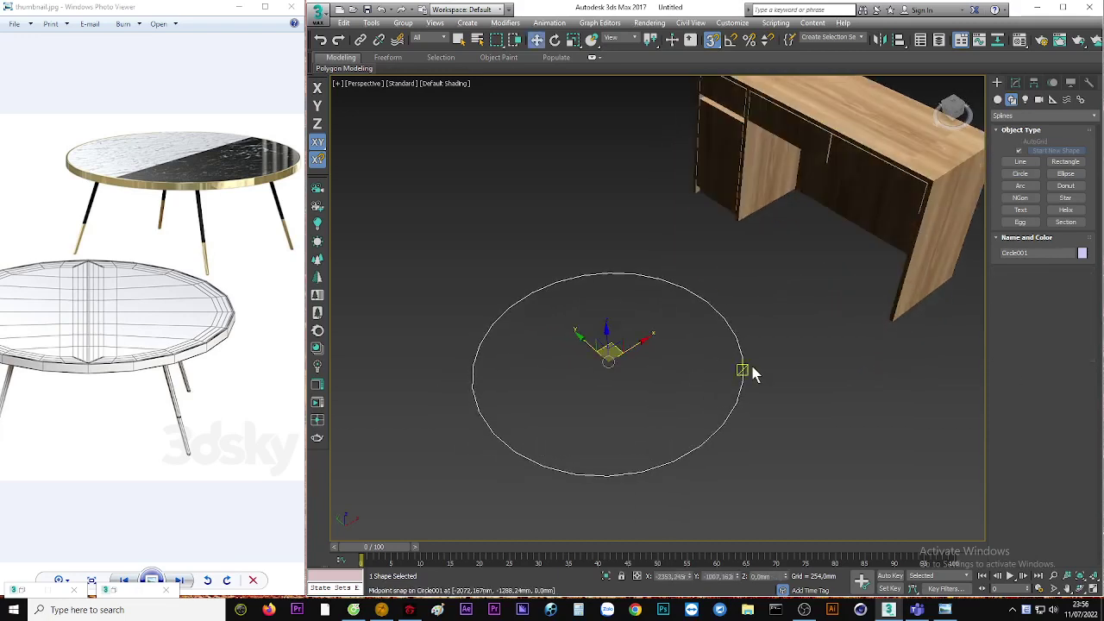
left_click(1016, 82)
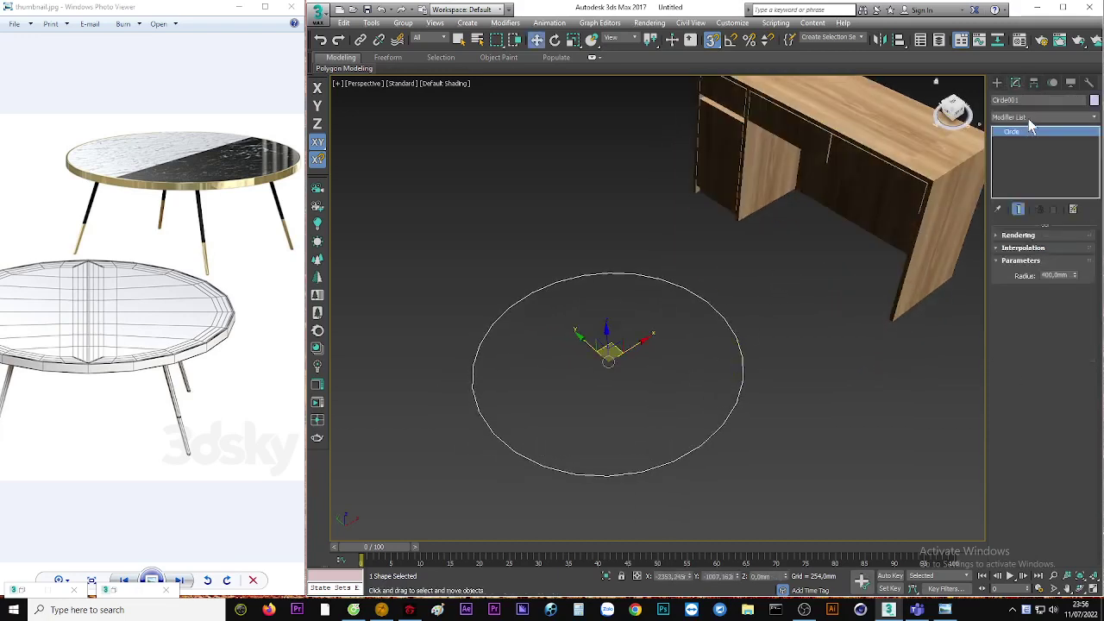
Add Edit Spline to the circle and attempt an outline
left_click(1031, 118)
scroll(1026, 146, "down", 10)
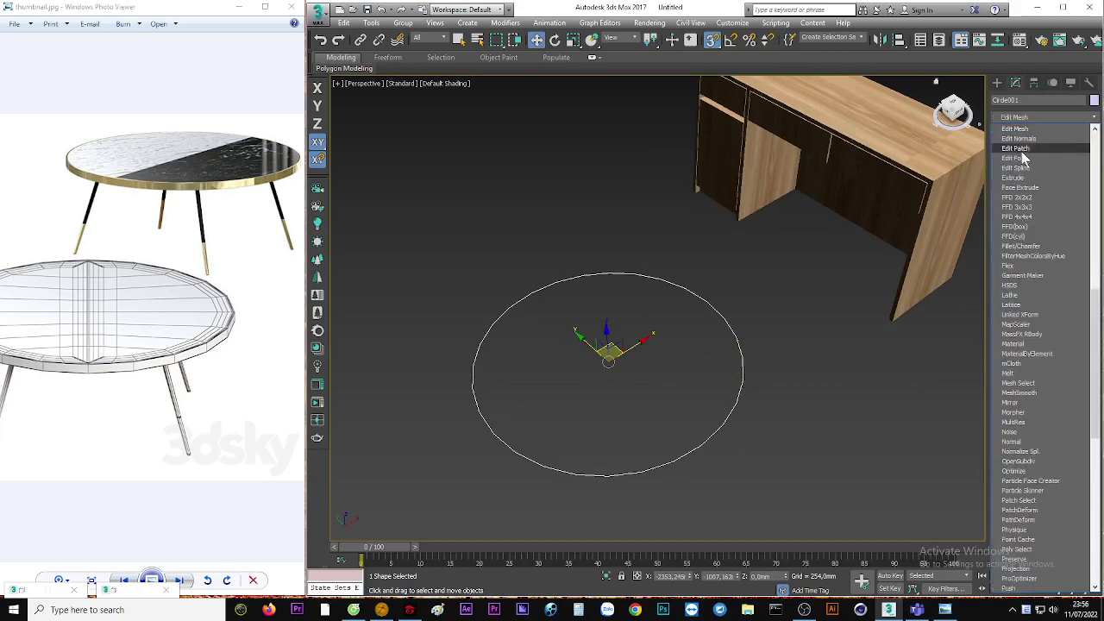
left_click(1018, 168)
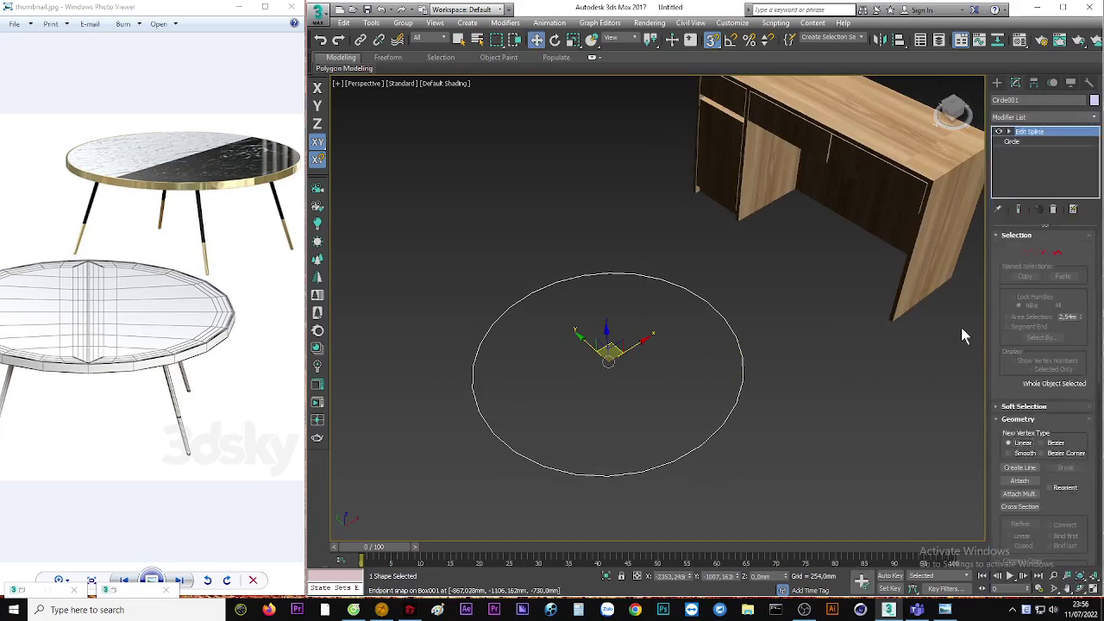
left_click(1056, 254)
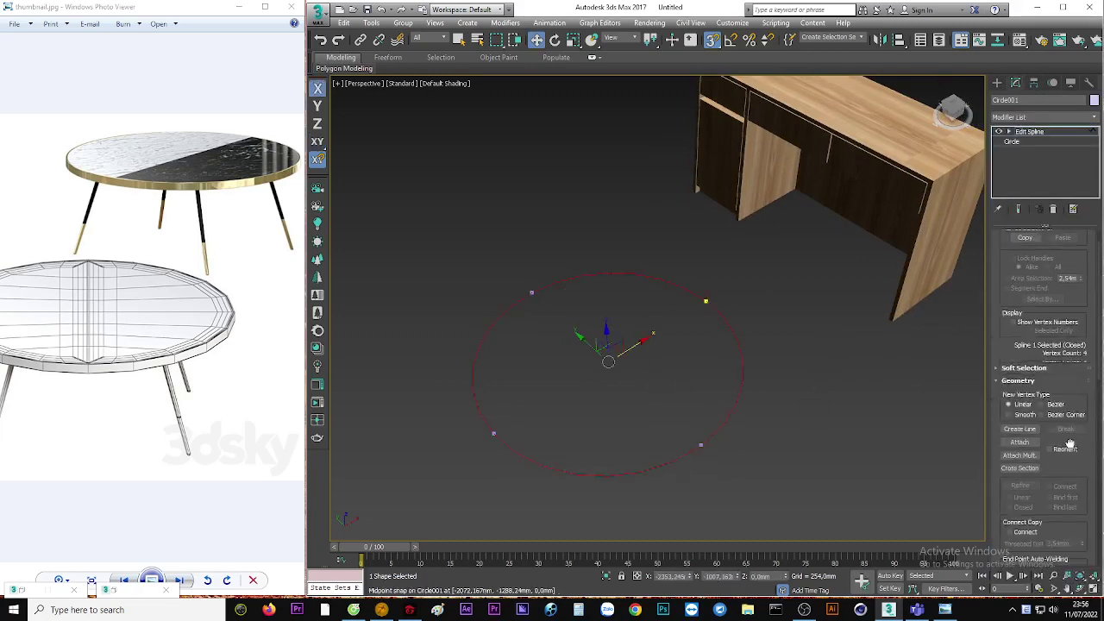
scroll(1071, 392, "down", 5)
left_click(1063, 509)
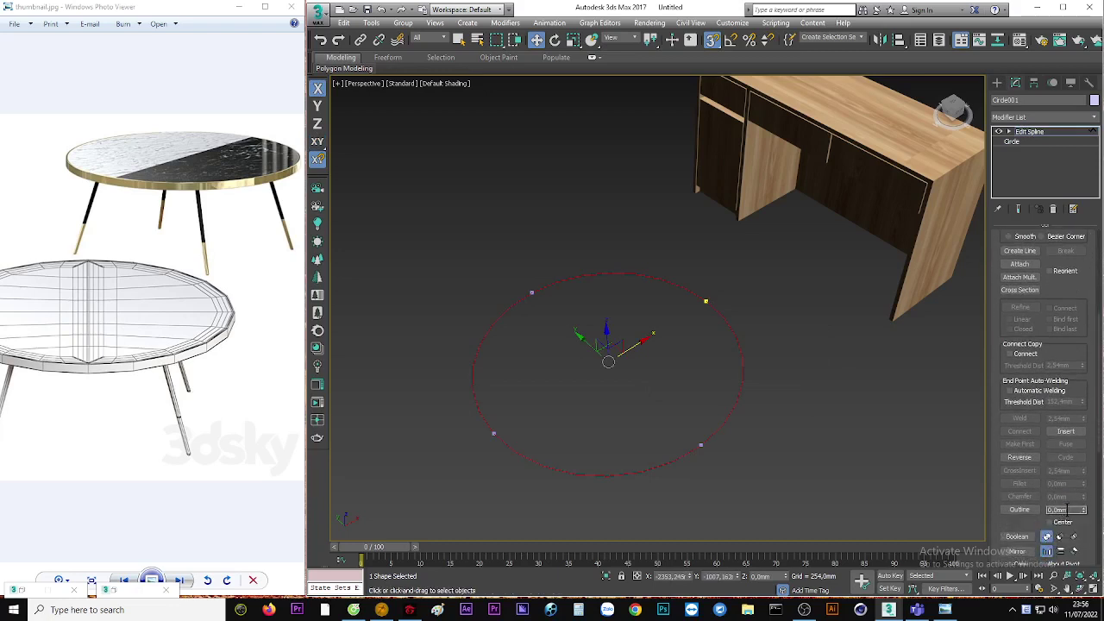
key("Return")
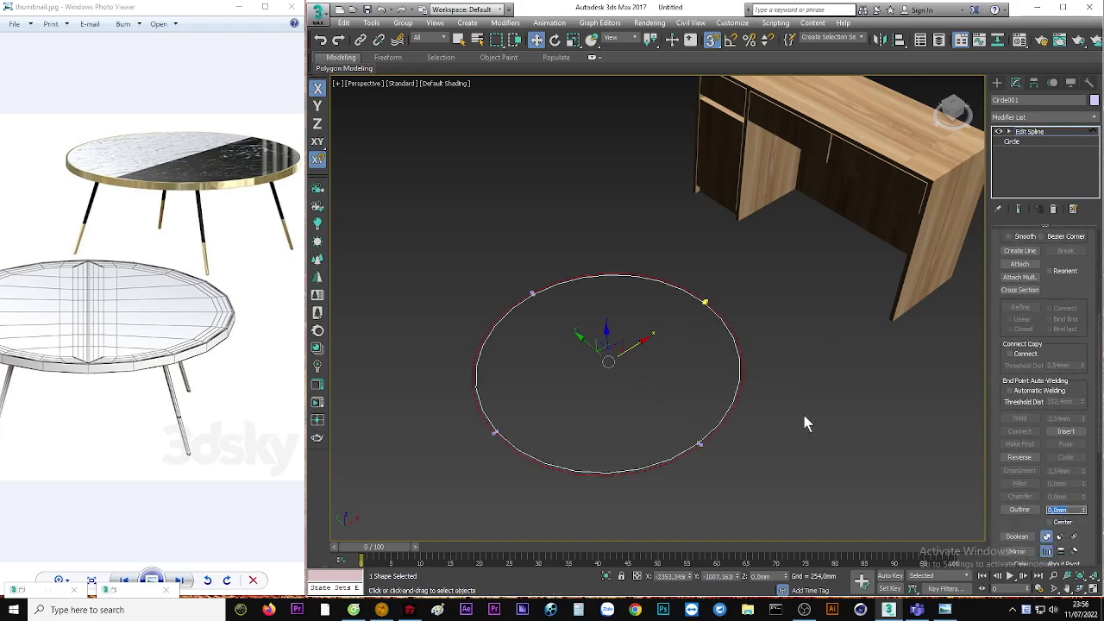
scroll(740, 367, "up", 3)
scroll(740, 364, "up", 2)
scroll(740, 365, "down", 2)
scroll(724, 366, "up", 1)
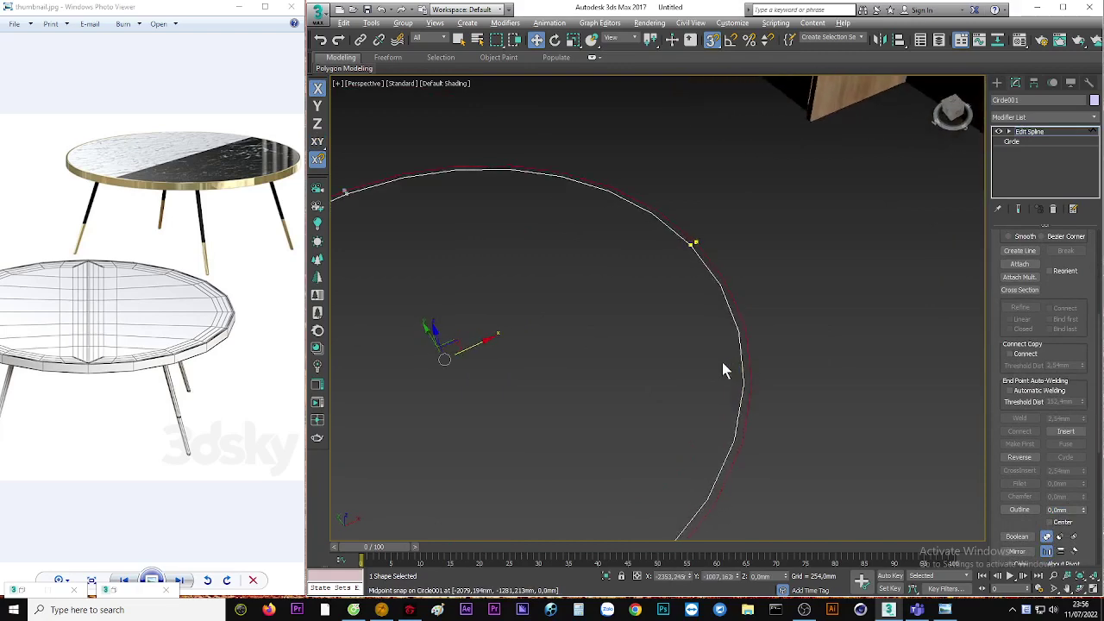
scroll(722, 369, "down", 1)
scroll(712, 367, "down", 3)
scroll(707, 328, "up", 4)
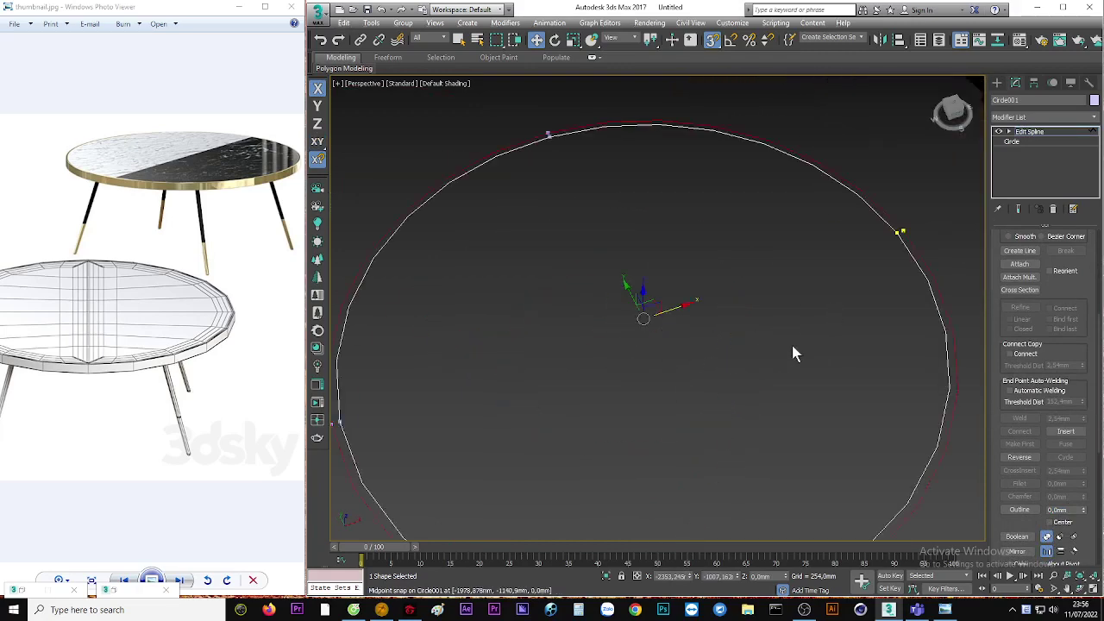
middle_click_drag(792, 348, 778, 306)
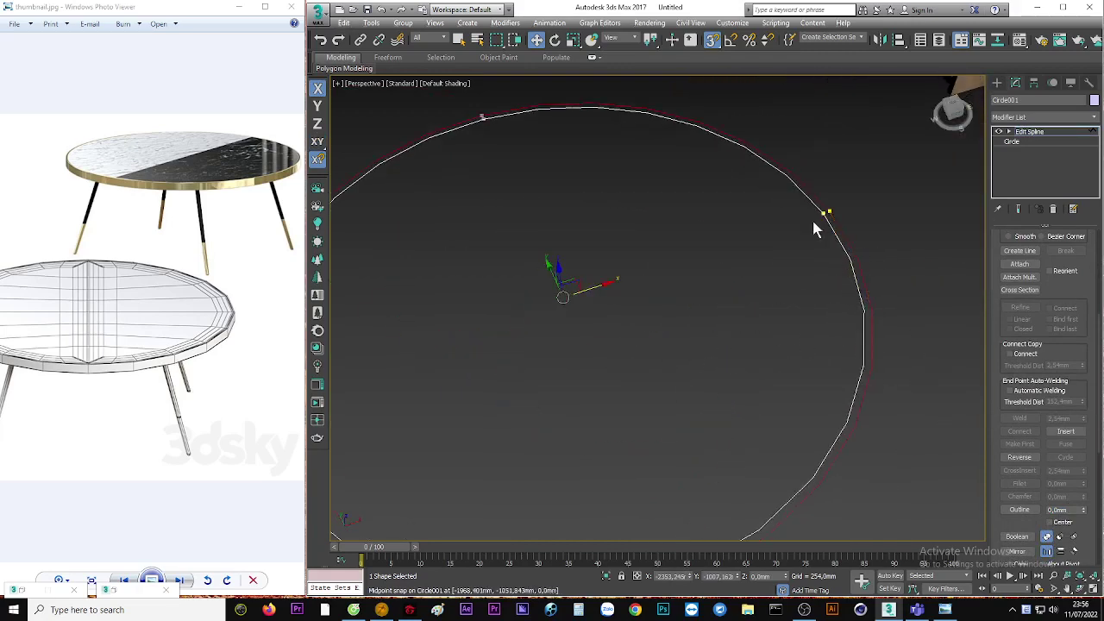
Remove the Edit Spline modifier and set the circle's interpolation steps to 10
left_click(1048, 143)
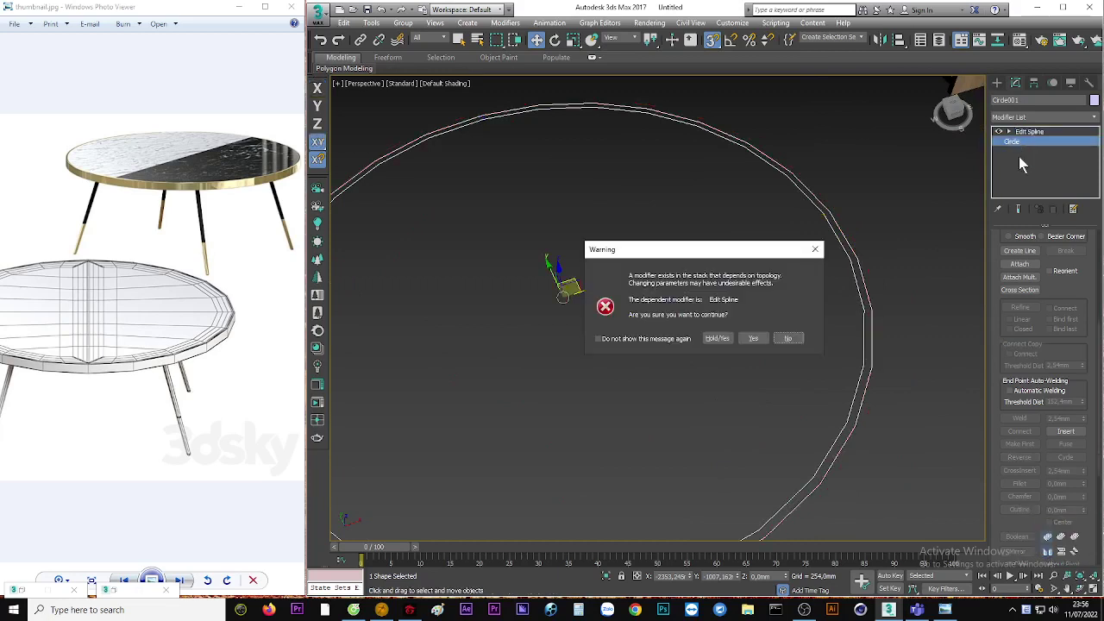
left_click(814, 249)
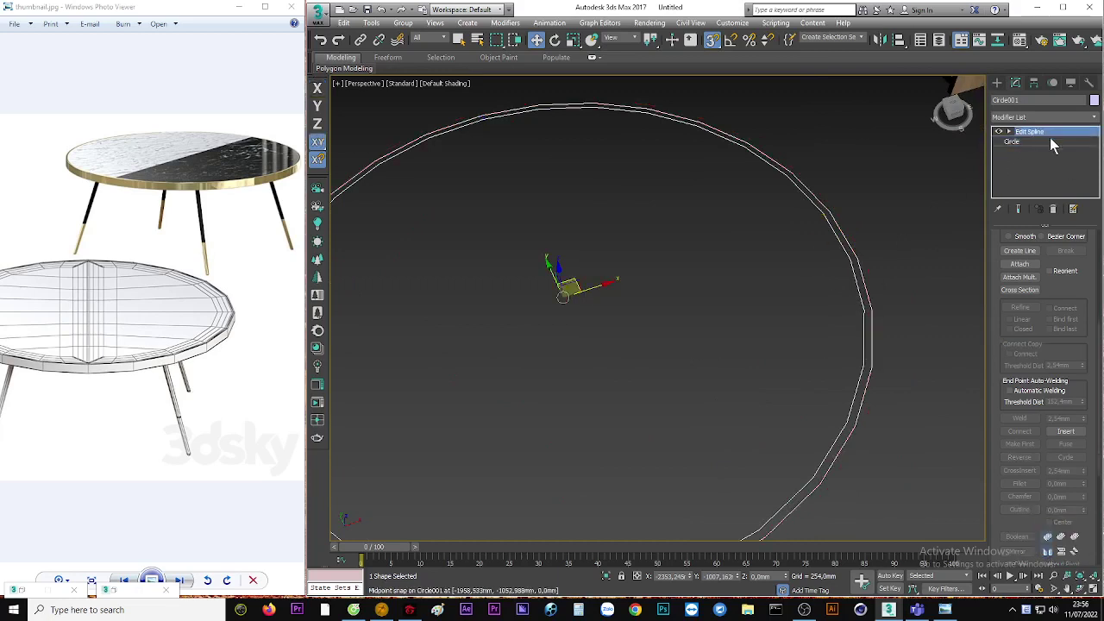
left_click(1053, 210)
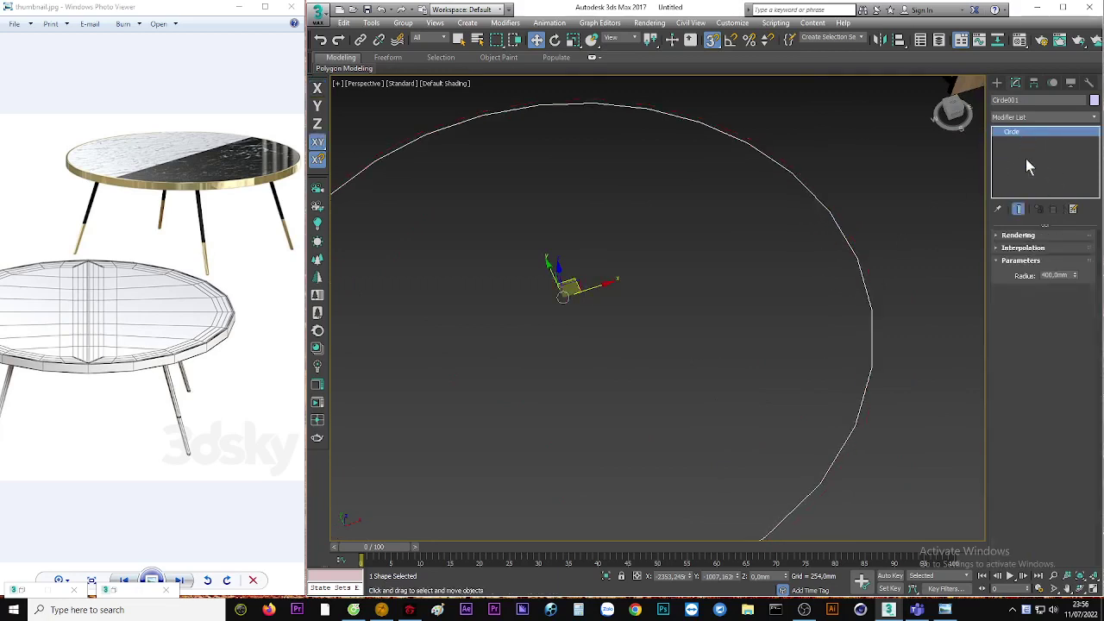
left_click(1024, 249)
double_click(1040, 261)
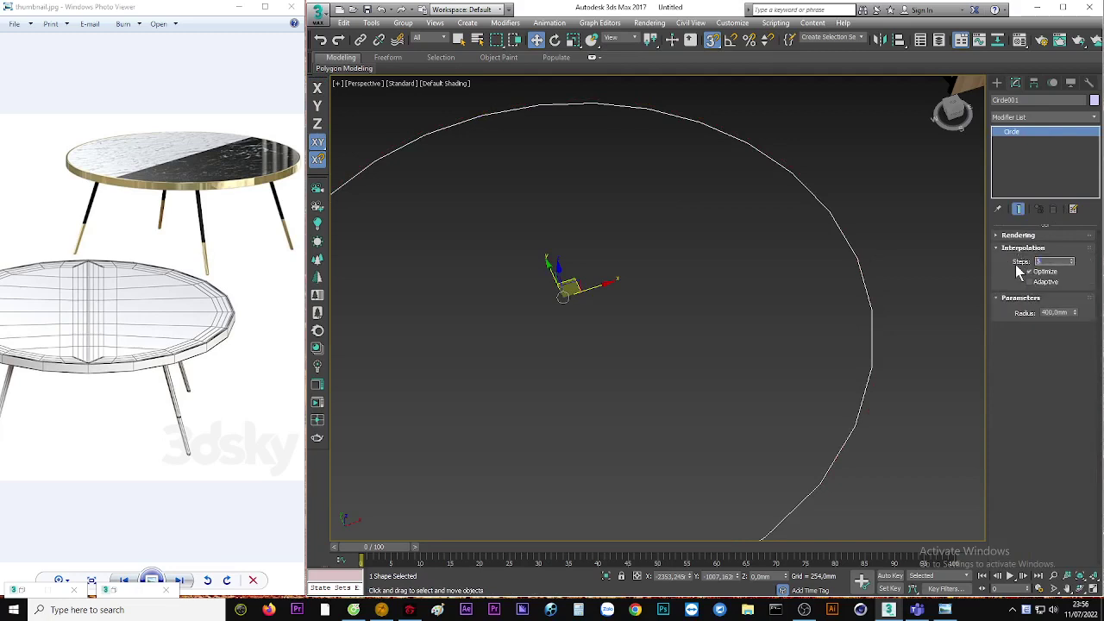
type("10")
key("Return")
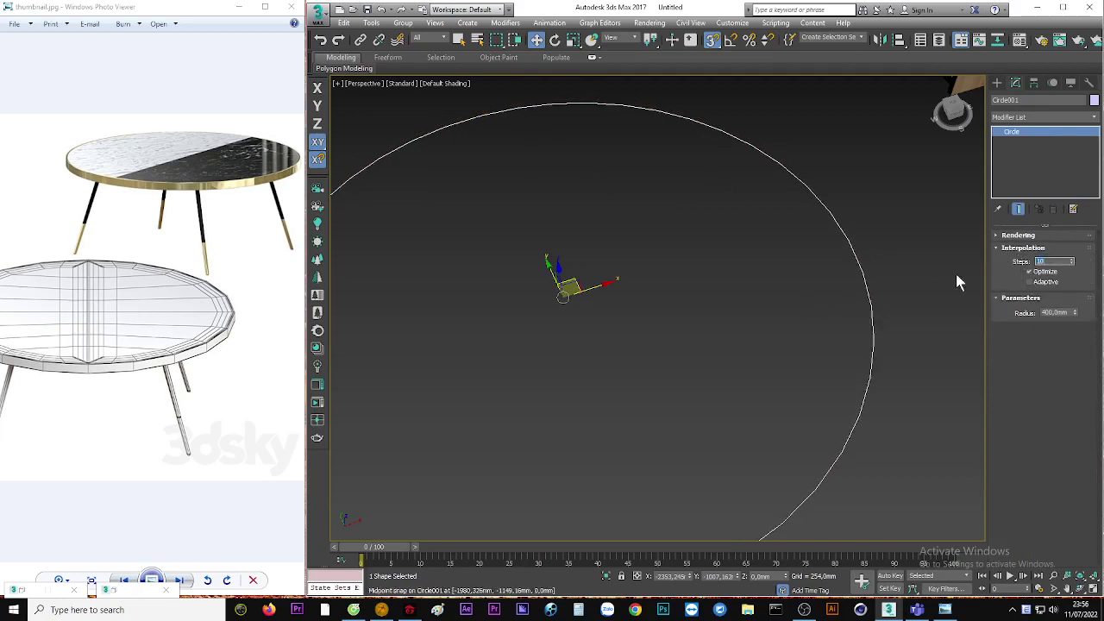
Re-add Edit Spline and outline the circle spline by 10 mm
left_click(1039, 116)
left_click(1020, 170)
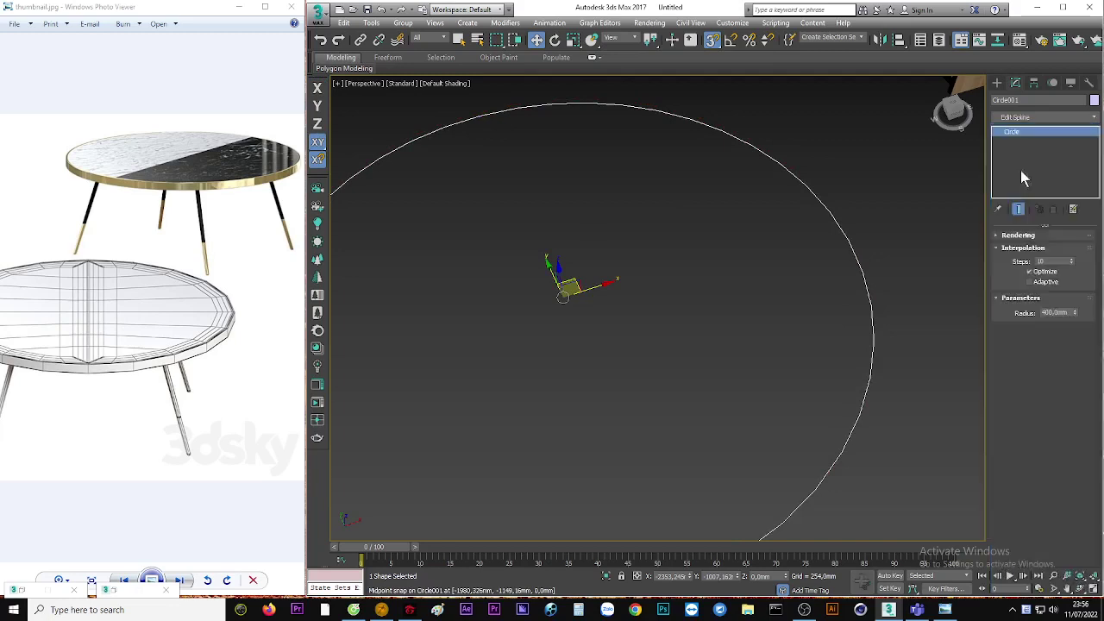
left_click(1057, 252)
left_click(843, 280)
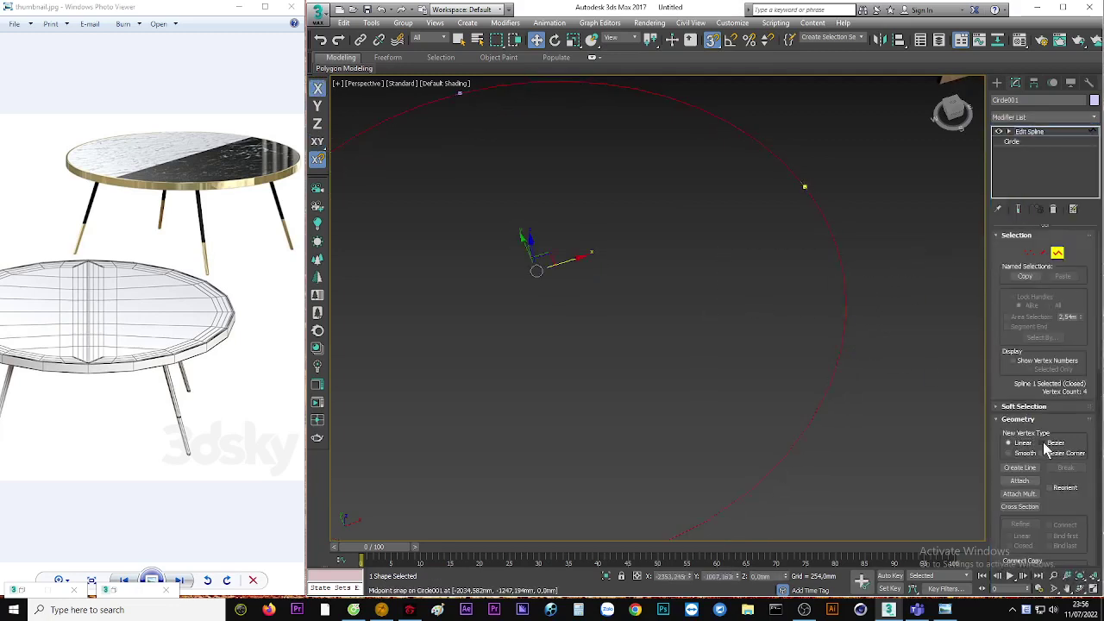
left_click_drag(1056, 499, 1051, 302)
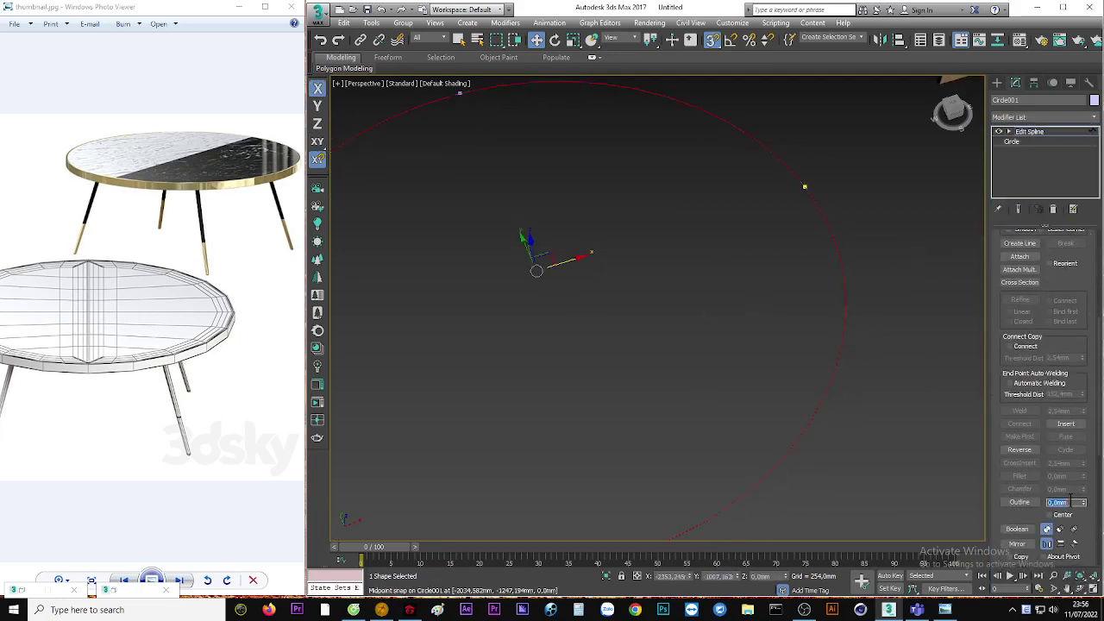
key("Return")
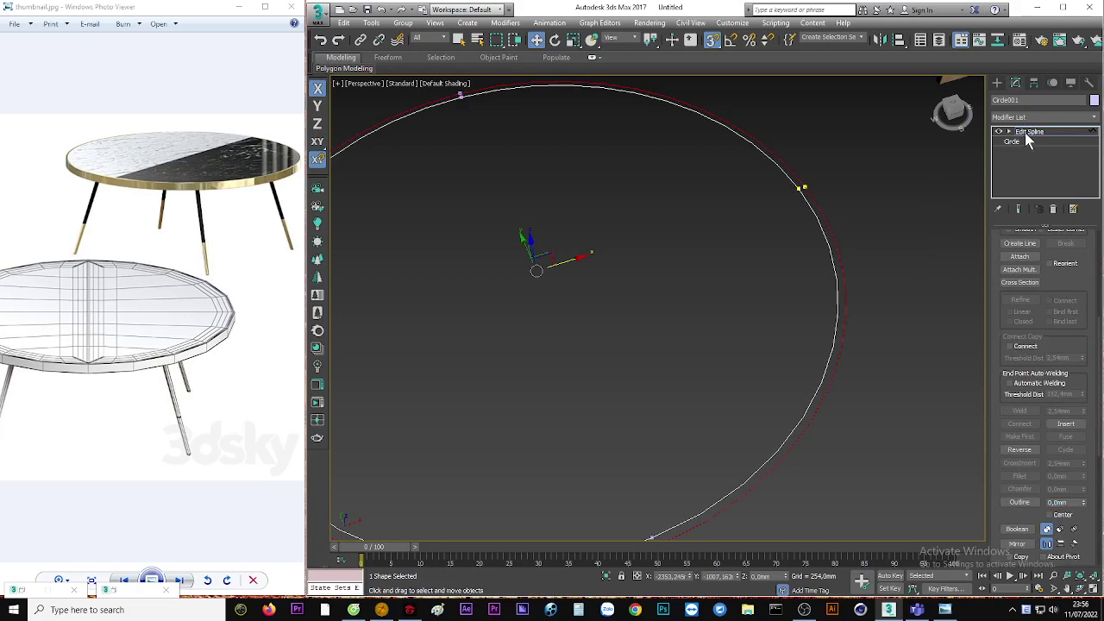
left_click(1027, 132)
key("e")
left_click(1032, 116)
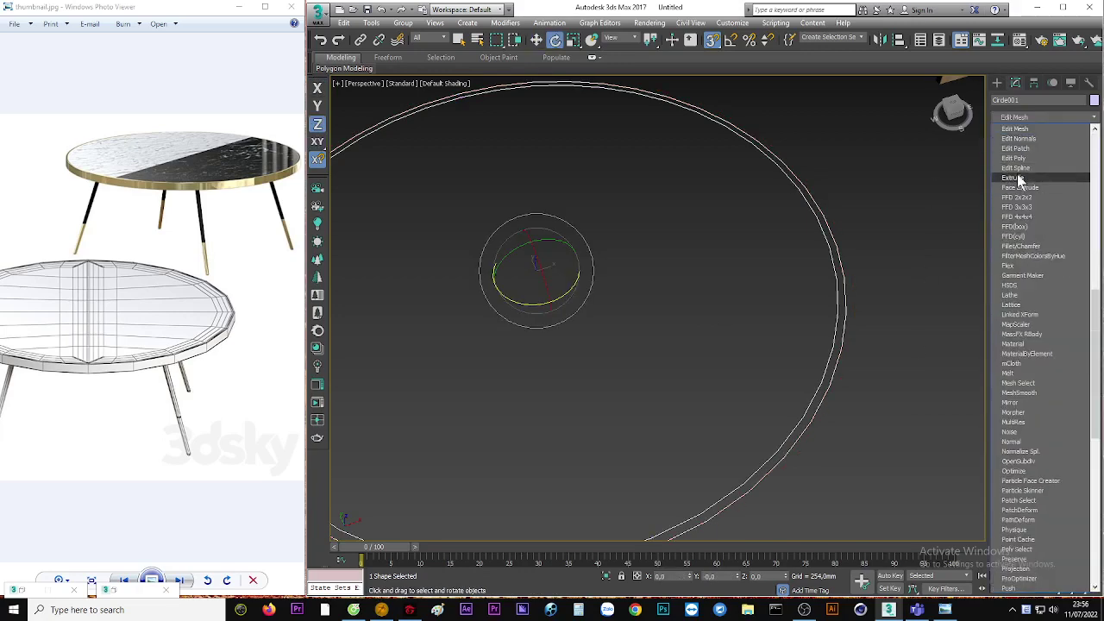
Extrude the outlined circle 30 mm into a ring
left_click(1013, 176)
middle_click_drag(784, 316, 991, 262, "alt")
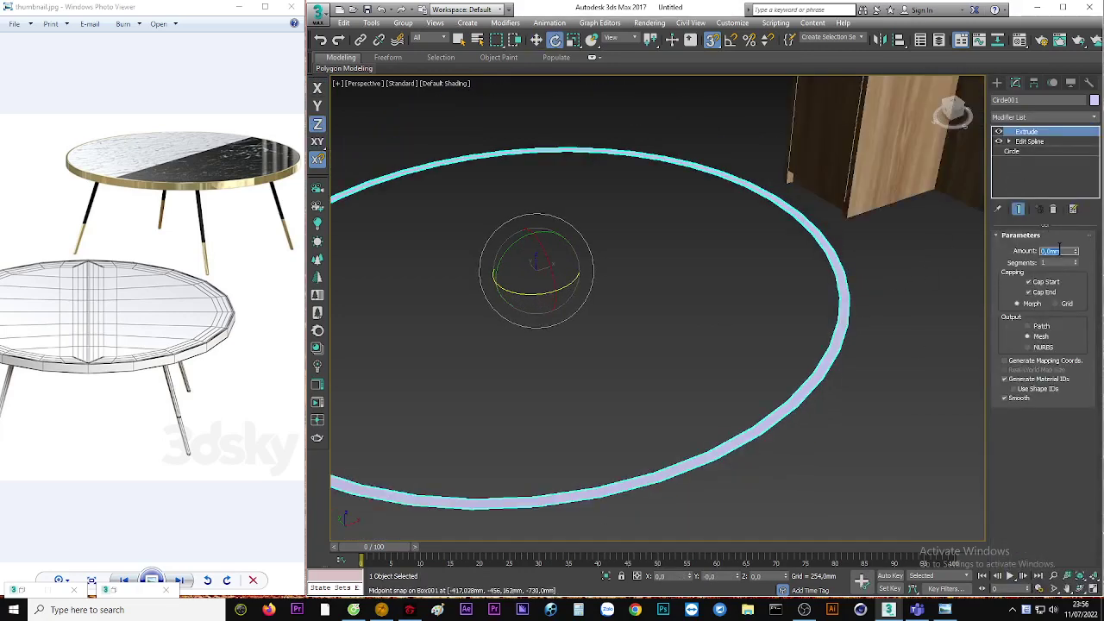
type("30")
key("Return")
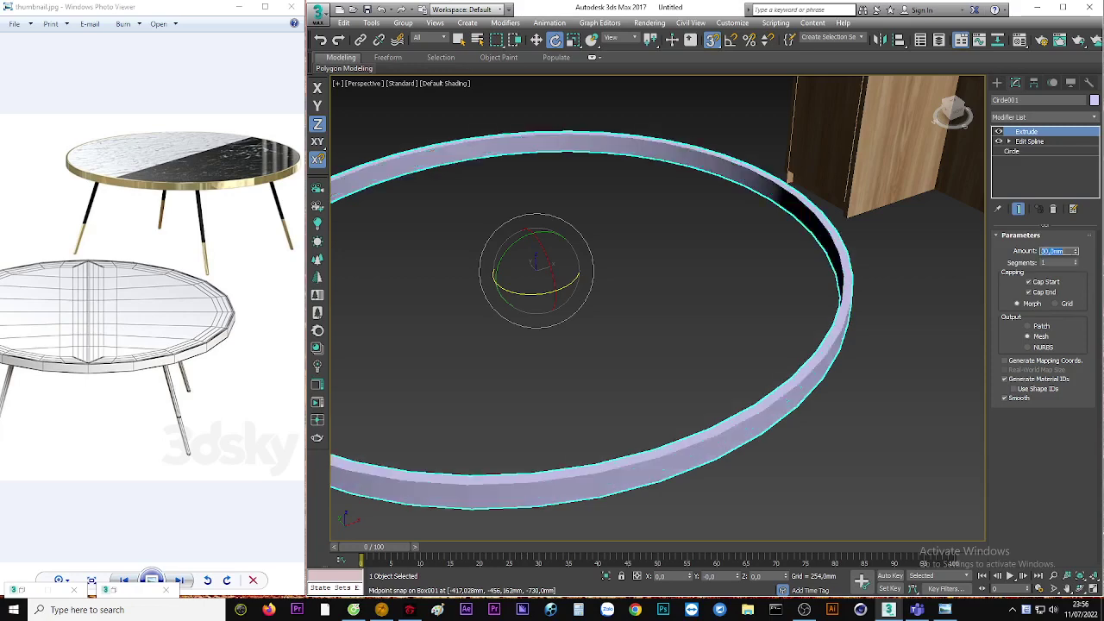
middle_click_drag(438, 367, 468, 366, "alt")
Give the ring a new material with a saturated yellow diffuse colour
key("m")
left_click(231, 115)
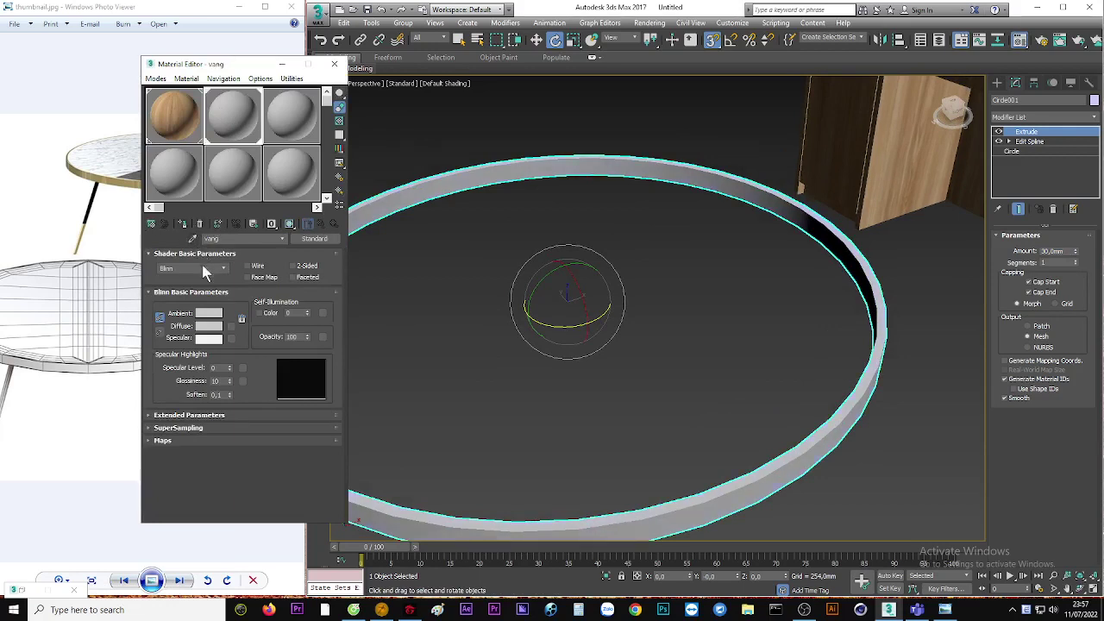
left_click(208, 327)
left_click(248, 80)
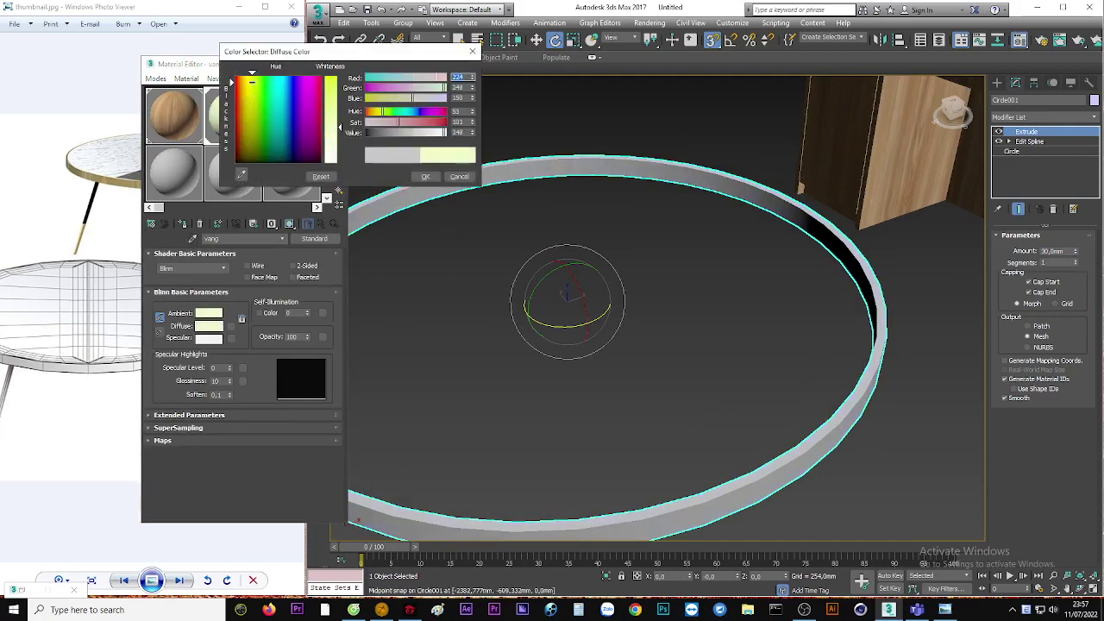
left_click(330, 83)
left_click(426, 176)
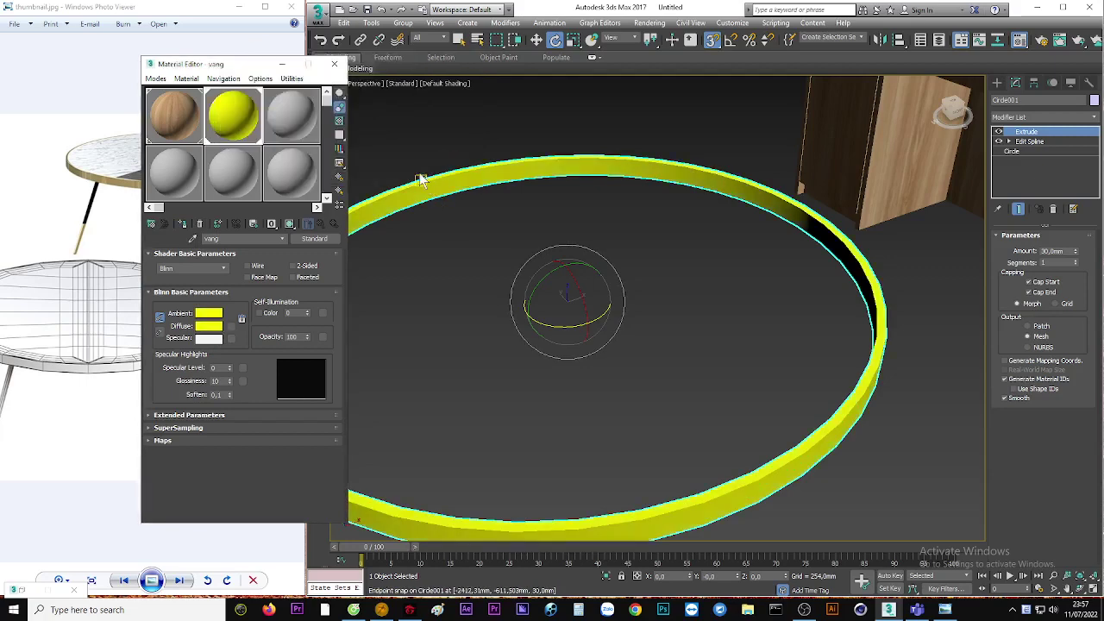
left_click(281, 64)
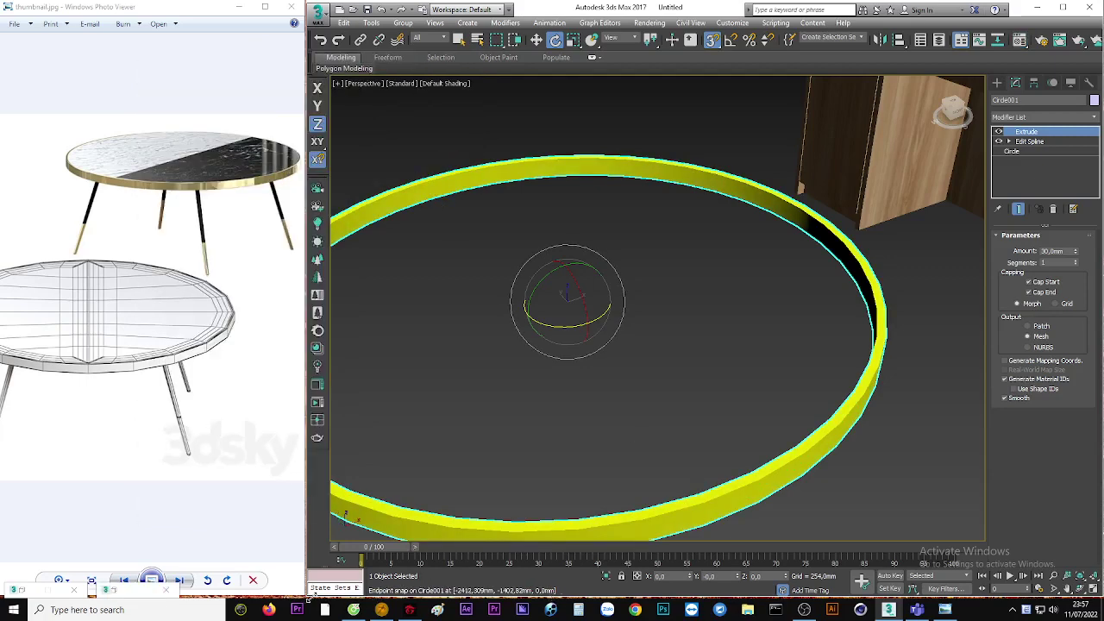
left_click(354, 610)
Search Google Images for 'texture marble black'
left_click(845, 30)
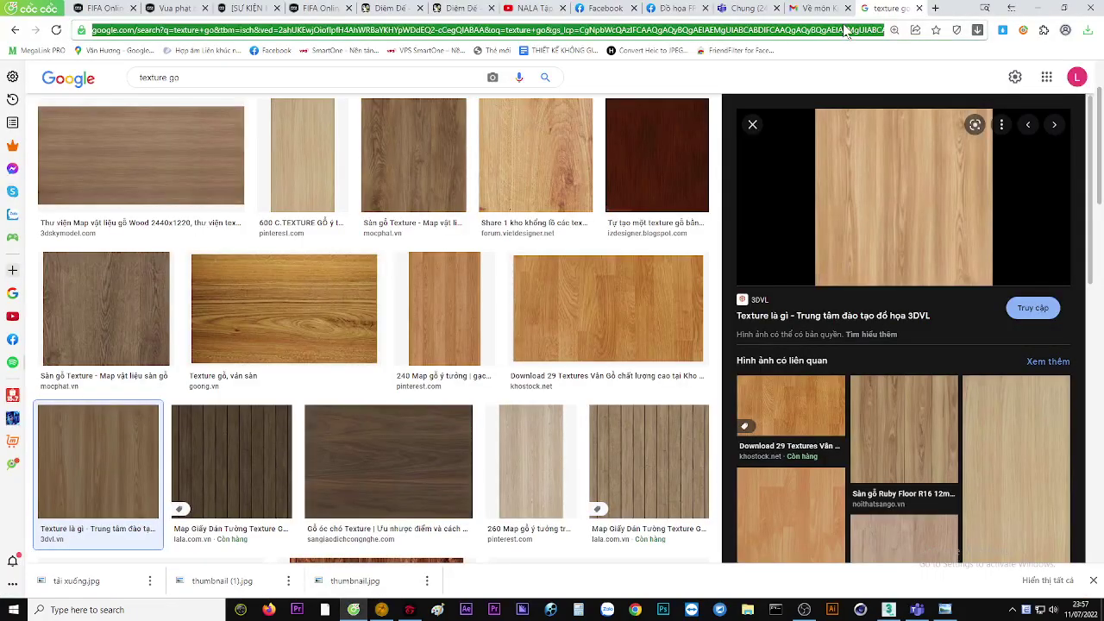
double_click(173, 77)
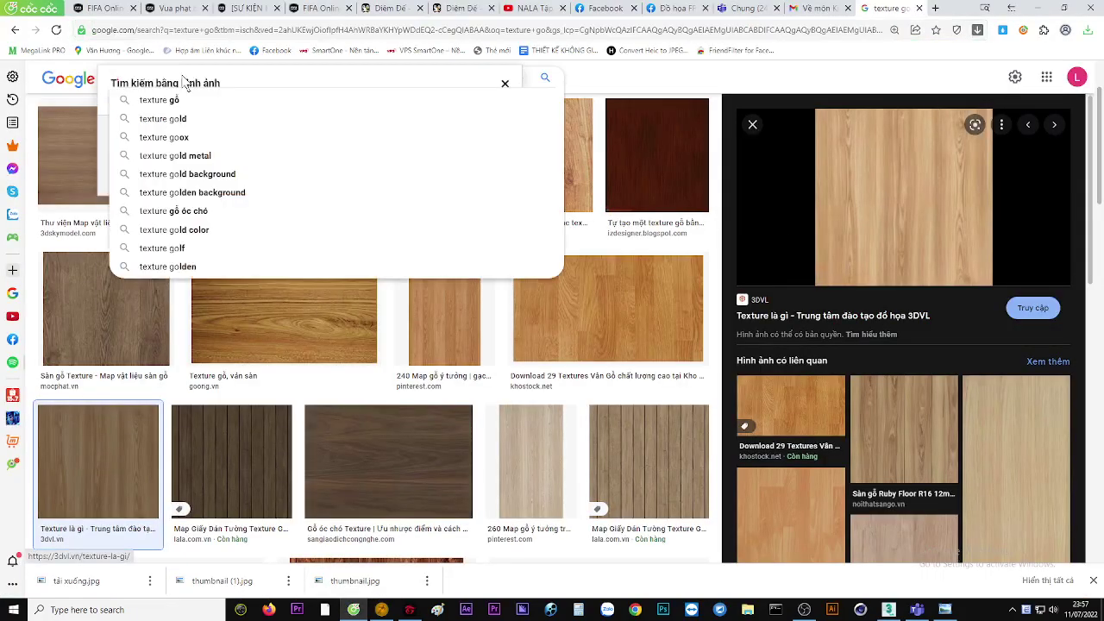
type("marble")
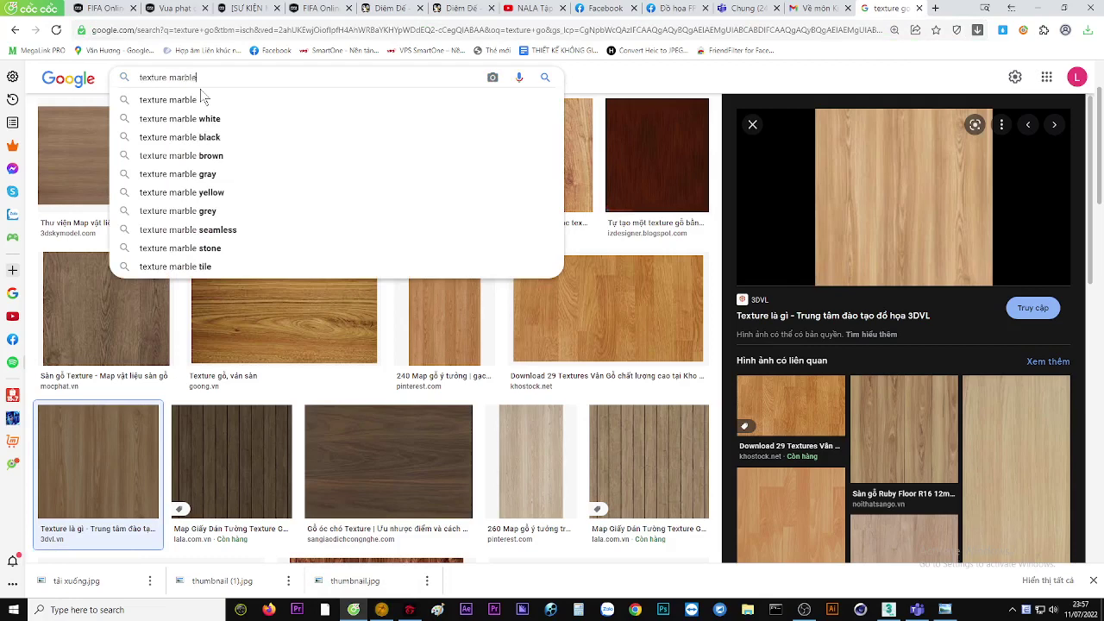
left_click(226, 138)
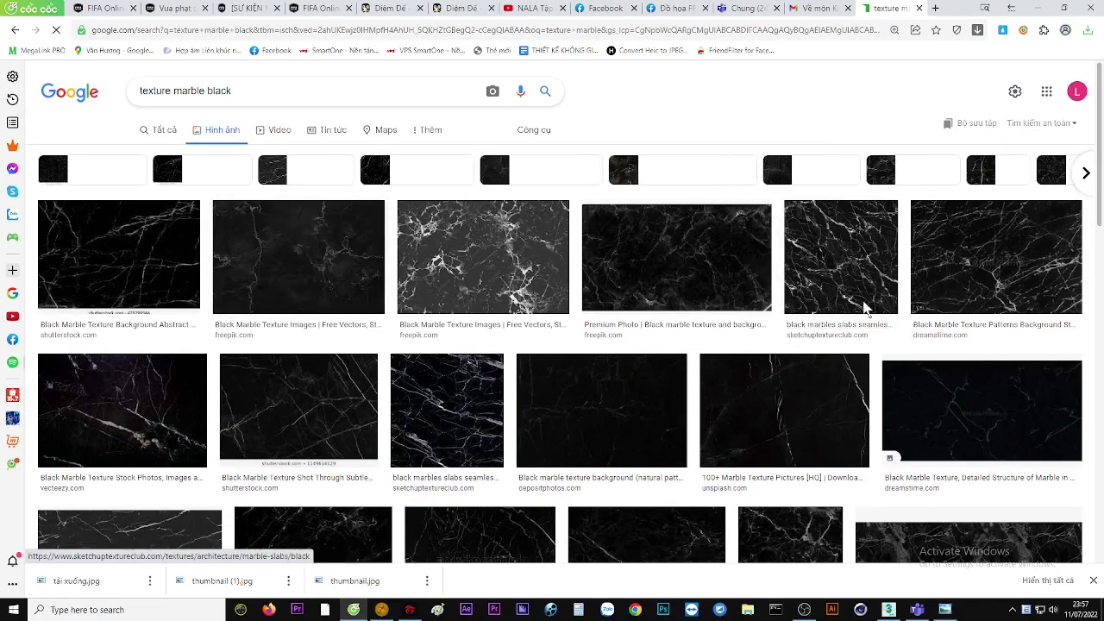
Save the black marble slabs texture to the Desktop as tải xuống (1).jpg
left_click(841, 290)
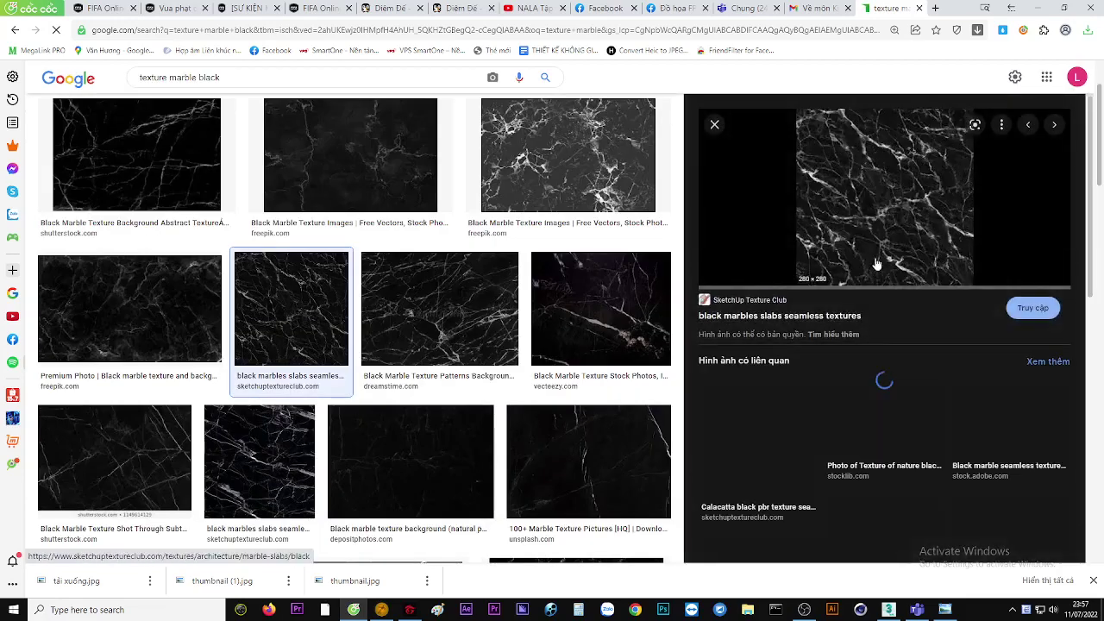
right_click(878, 233)
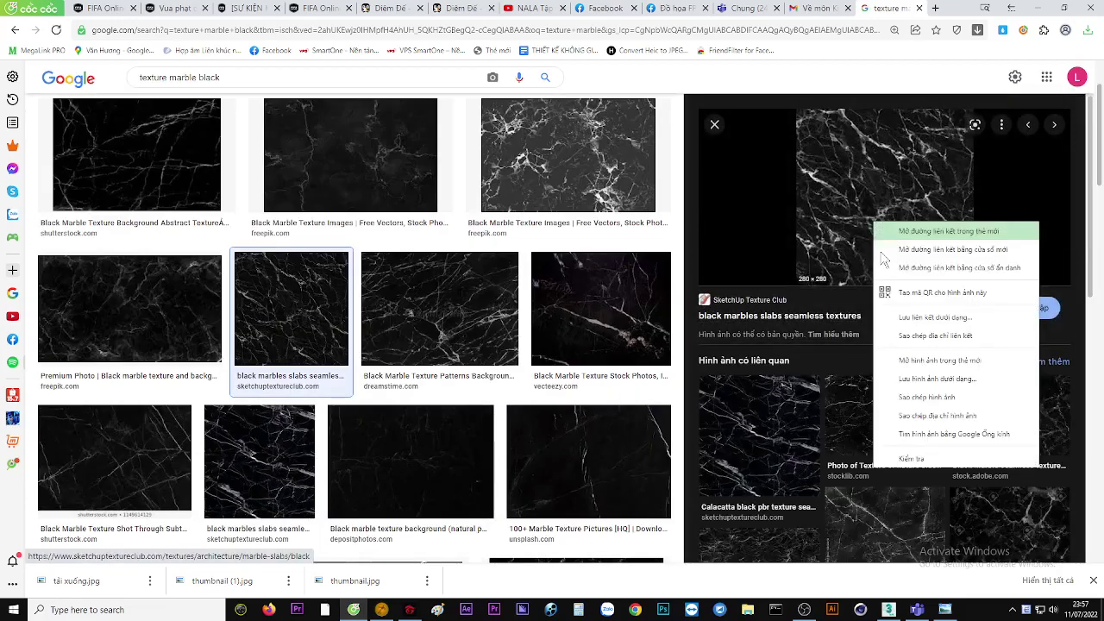
left_click(914, 357)
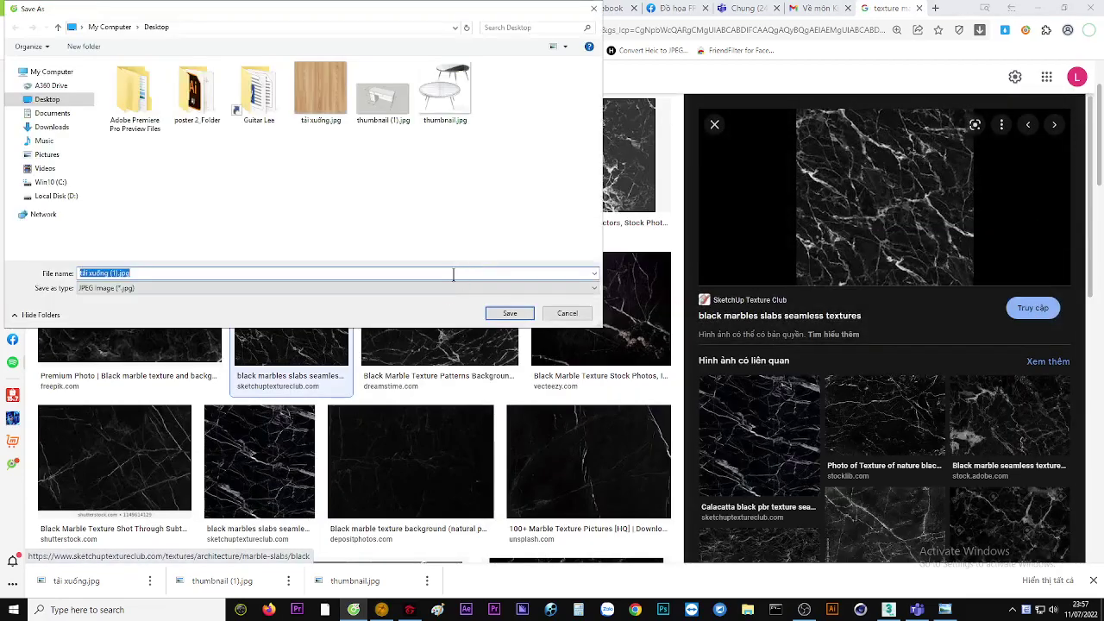
left_click(509, 314)
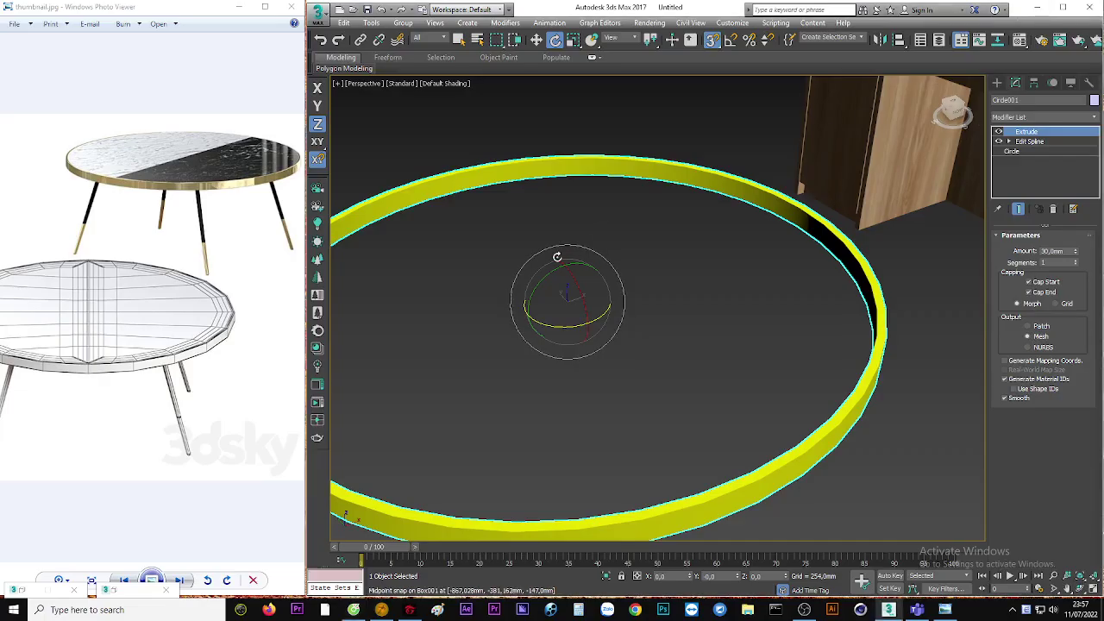
middle_click_drag(557, 256, 655, 288)
Name a material 'marble den' and load tải xuống (1).jpg as its diffuse bitmap
key("m")
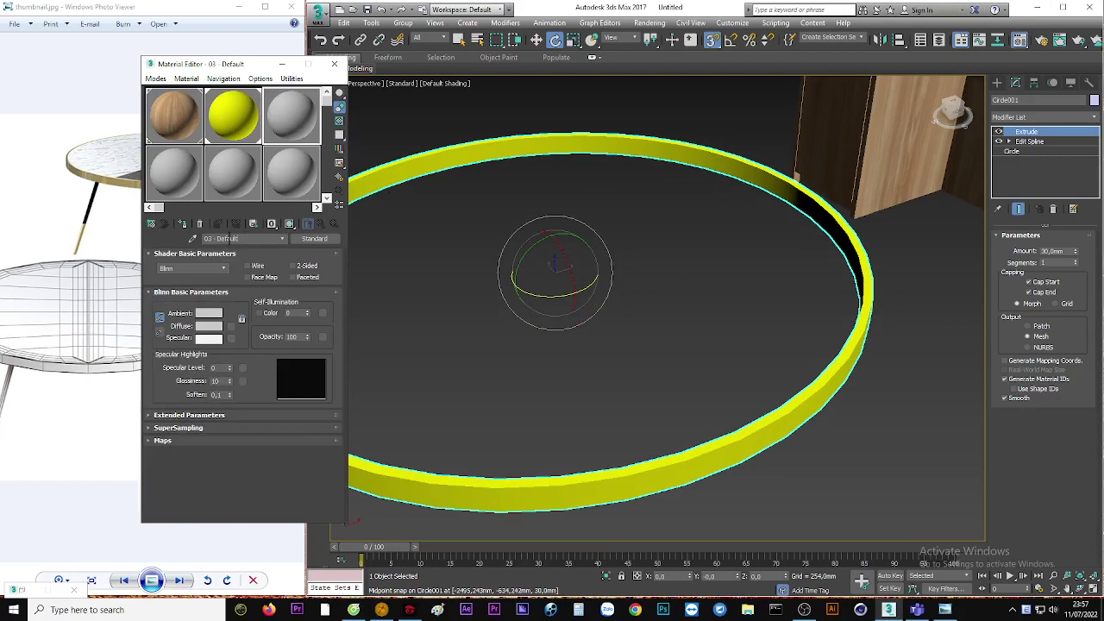
type("marble den")
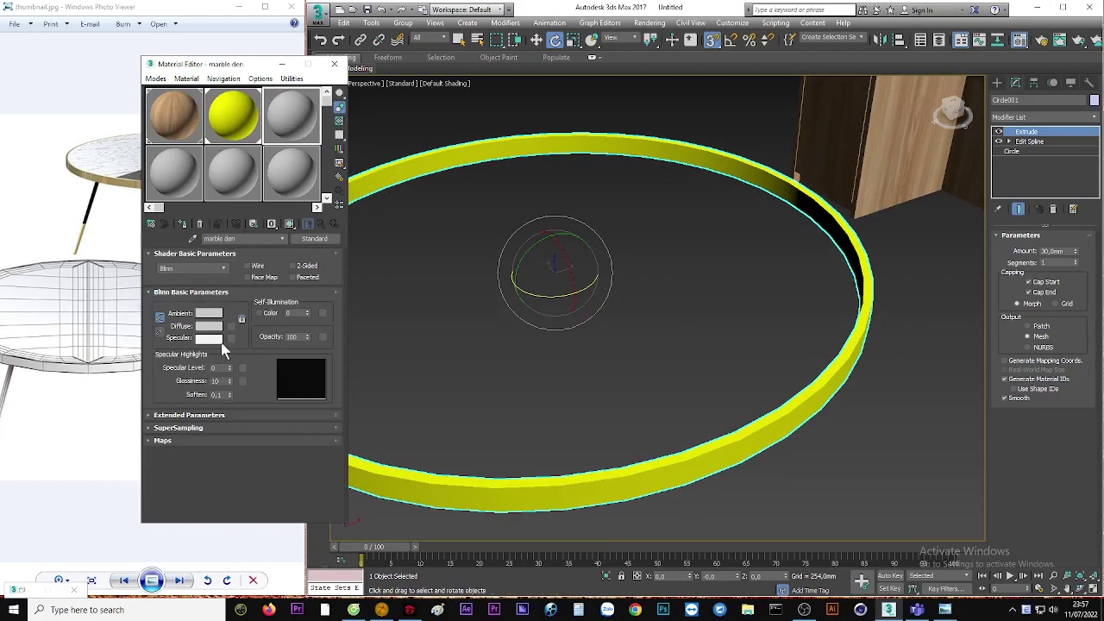
left_click(232, 326)
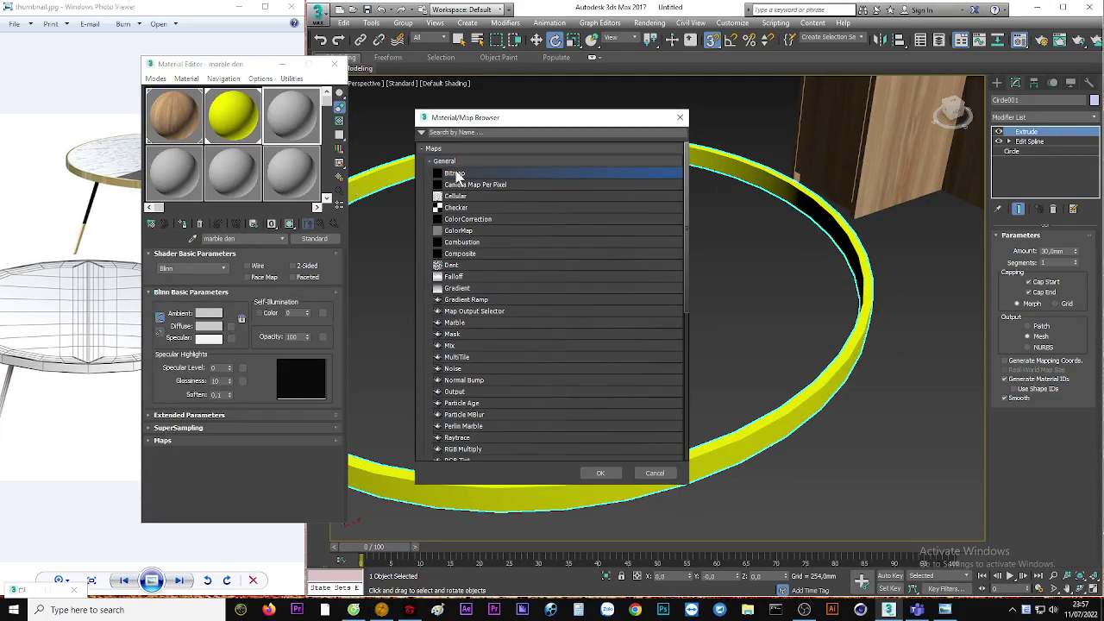
double_click(454, 172)
double_click(599, 116)
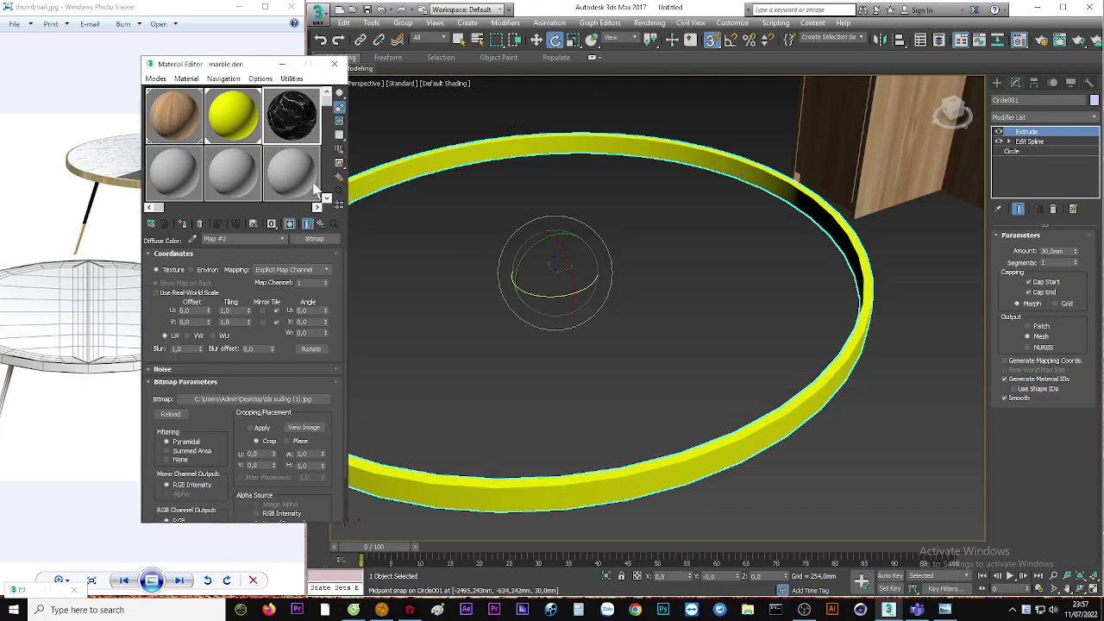
left_click(282, 66)
scroll(710, 285, "down", 3)
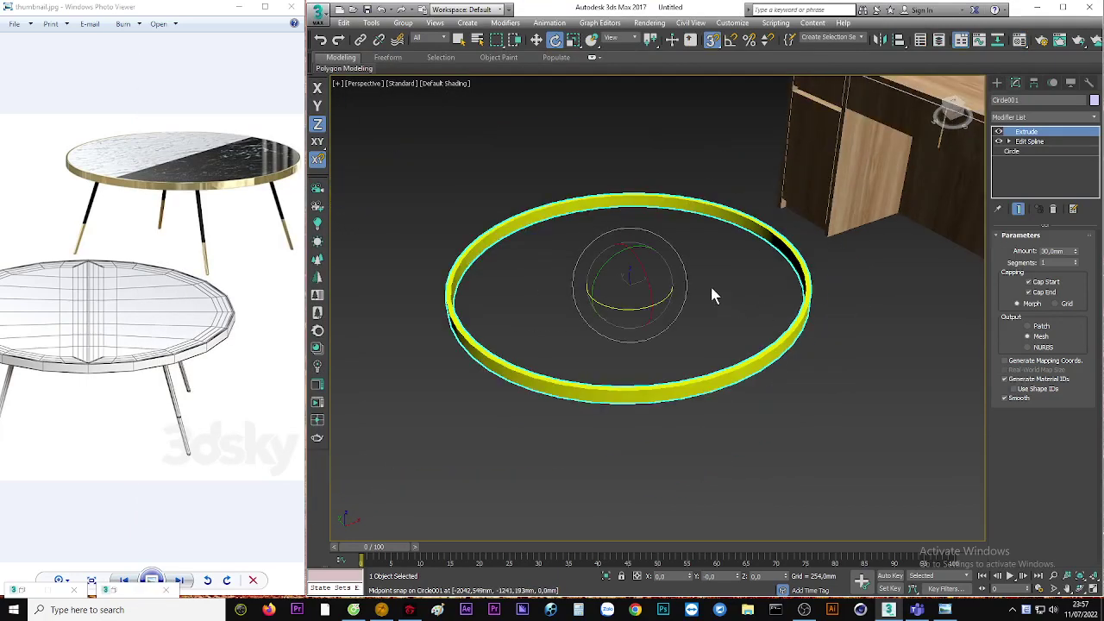
right_click(707, 309)
Clone the yellow ring as a copy named Circle002
left_click(724, 382)
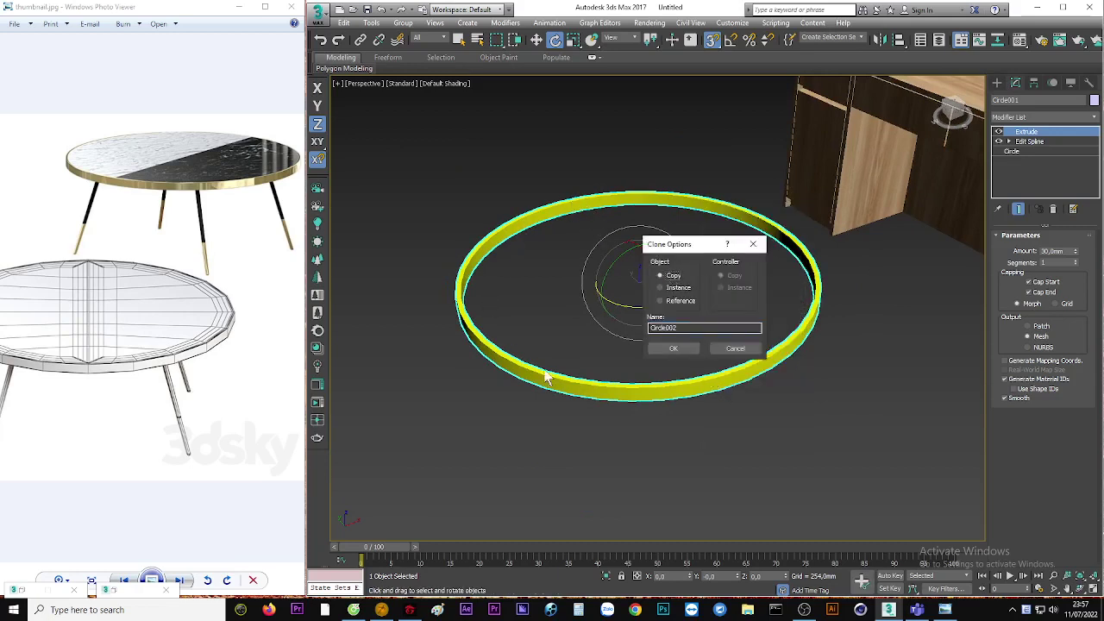
left_click(672, 350)
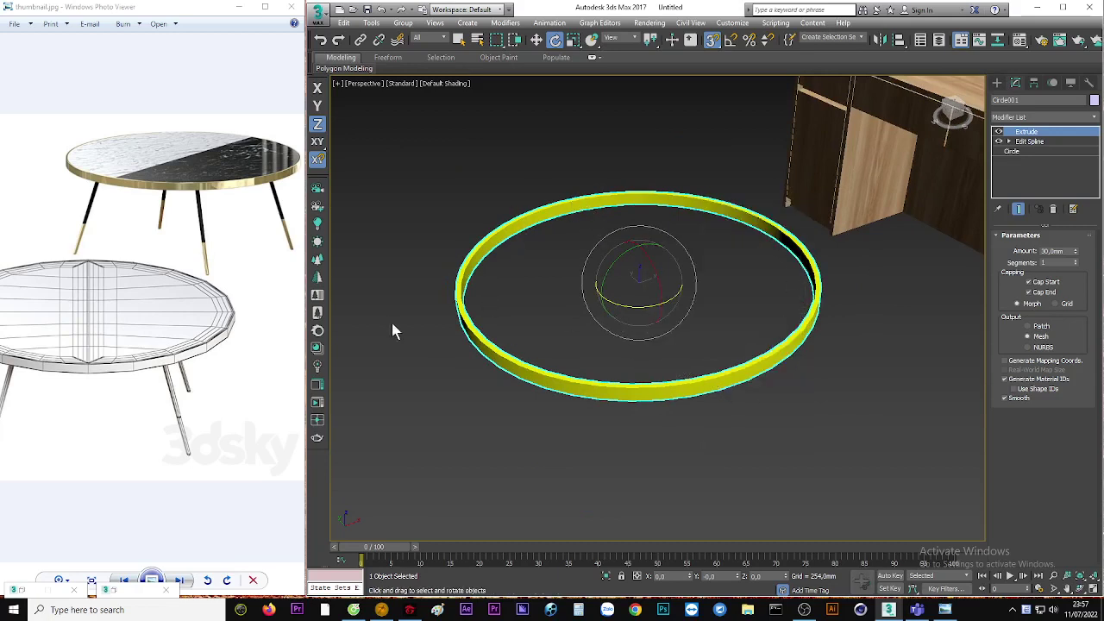
left_click(1035, 144)
scroll(767, 328, "up", 3)
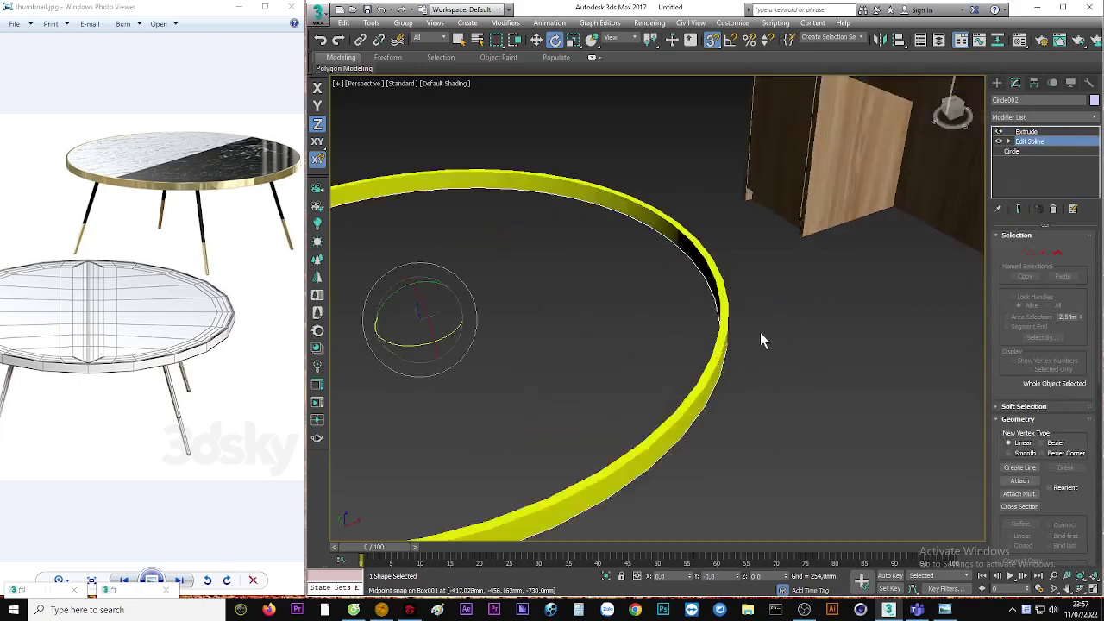
scroll(741, 354, "up", 3)
Delete the copy's inner outline spline so its extrusion becomes a solid disc
key("F3")
left_click(1057, 251)
left_click(700, 357)
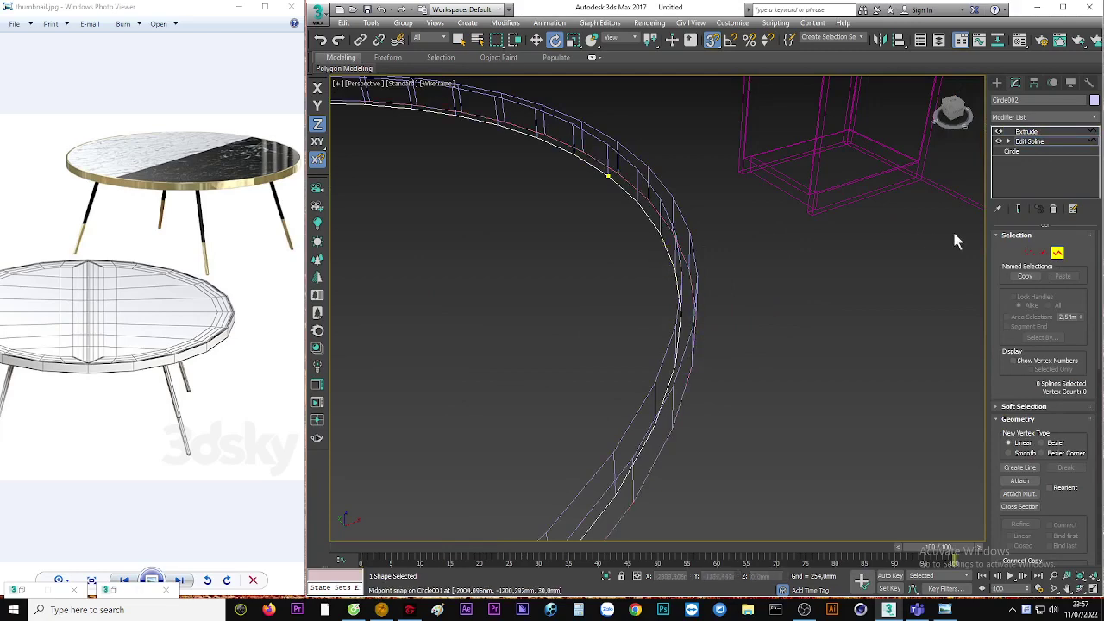
left_click(1057, 252)
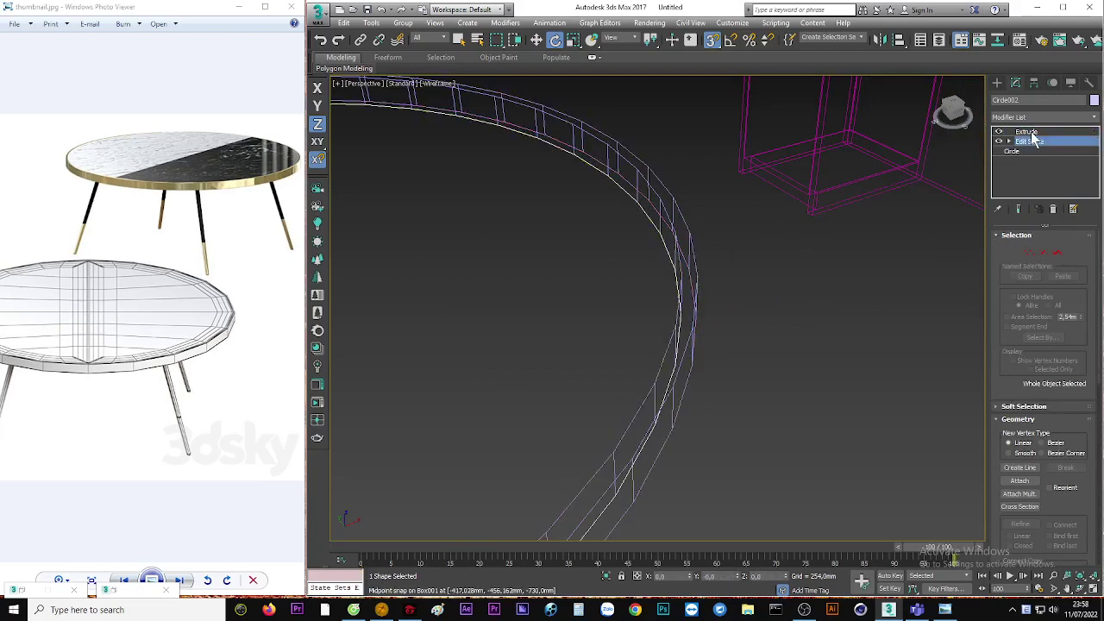
left_click(1026, 131)
key("F3")
middle_click_drag(680, 298, 744, 271, "alt")
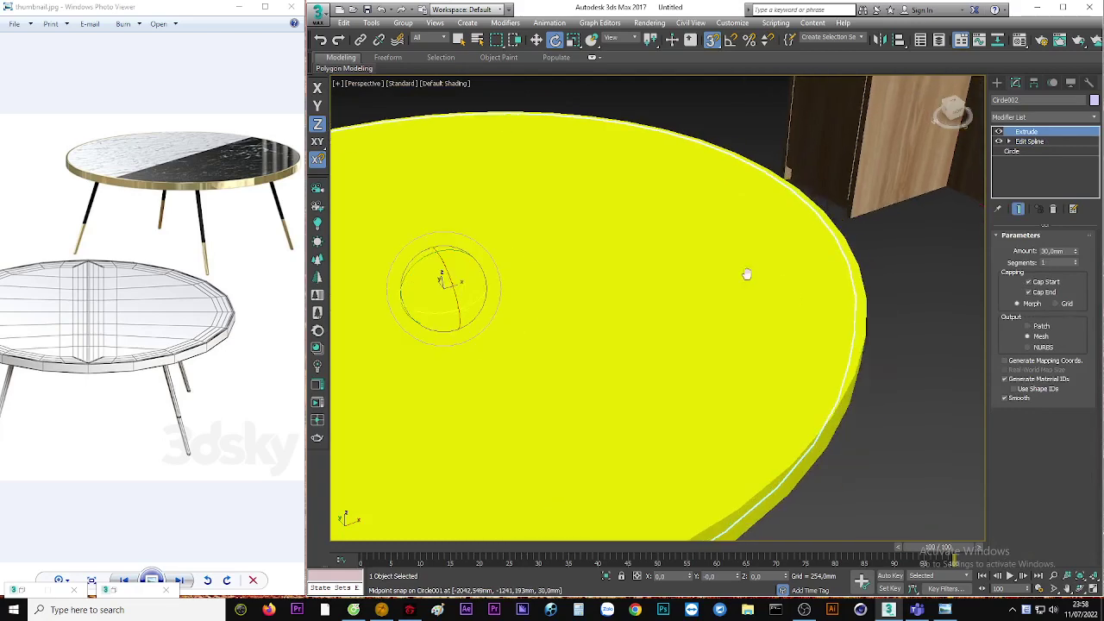
Apply the marble den material to Circle002 and add a UVW Map so the marble shows
key("m")
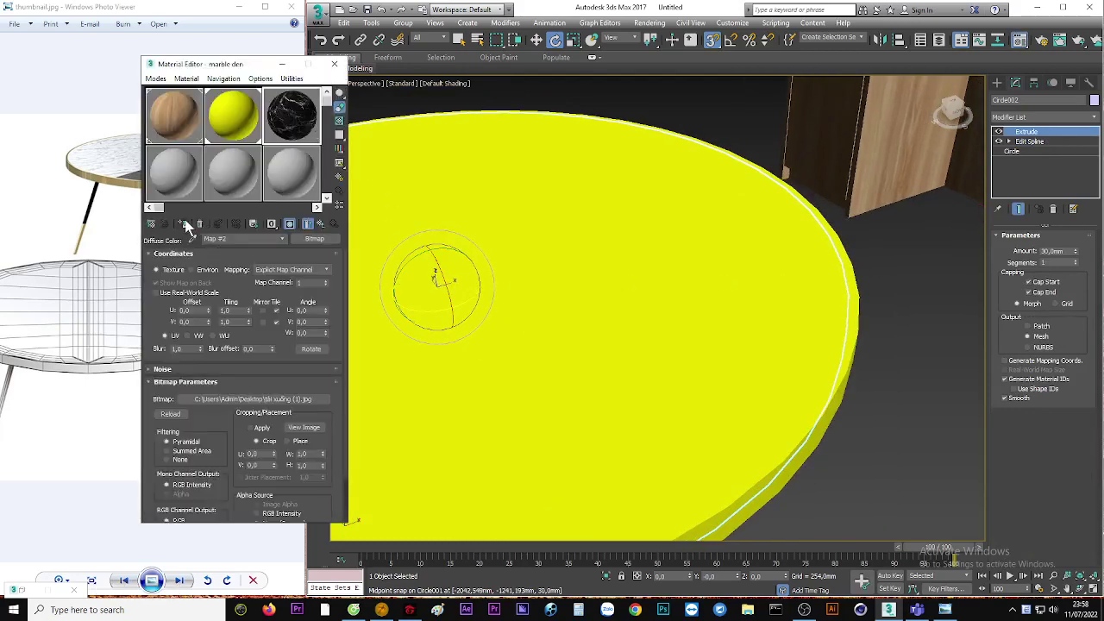
left_click(185, 223)
key("m")
left_click(1043, 118)
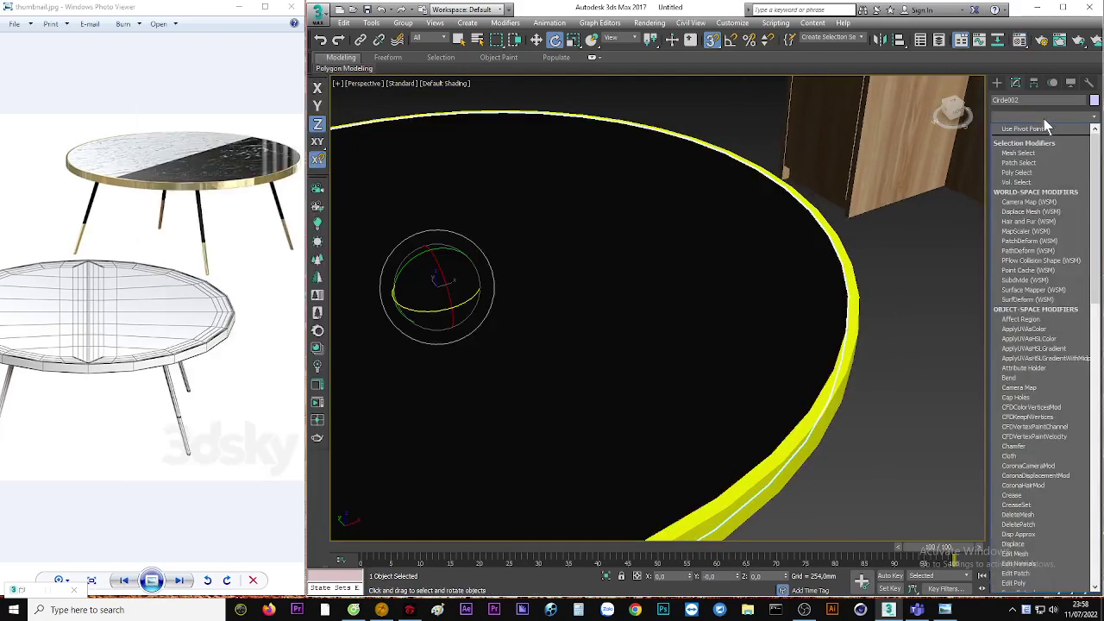
type("u")
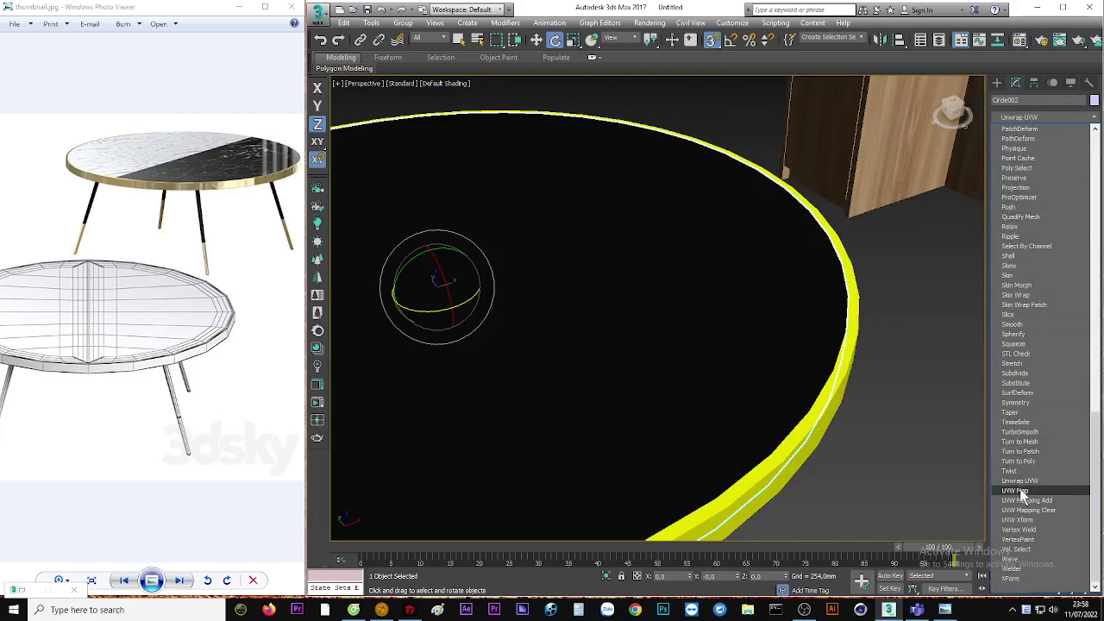
left_click(1018, 489)
key("z")
mouse_move(722, 329)
middle_mouse_down("alt")
mouse_move(722, 362)
mouse_move(660, 264)
middle_mouse_up("alt")
middle_click_drag(772, 352, 773, 323, "alt")
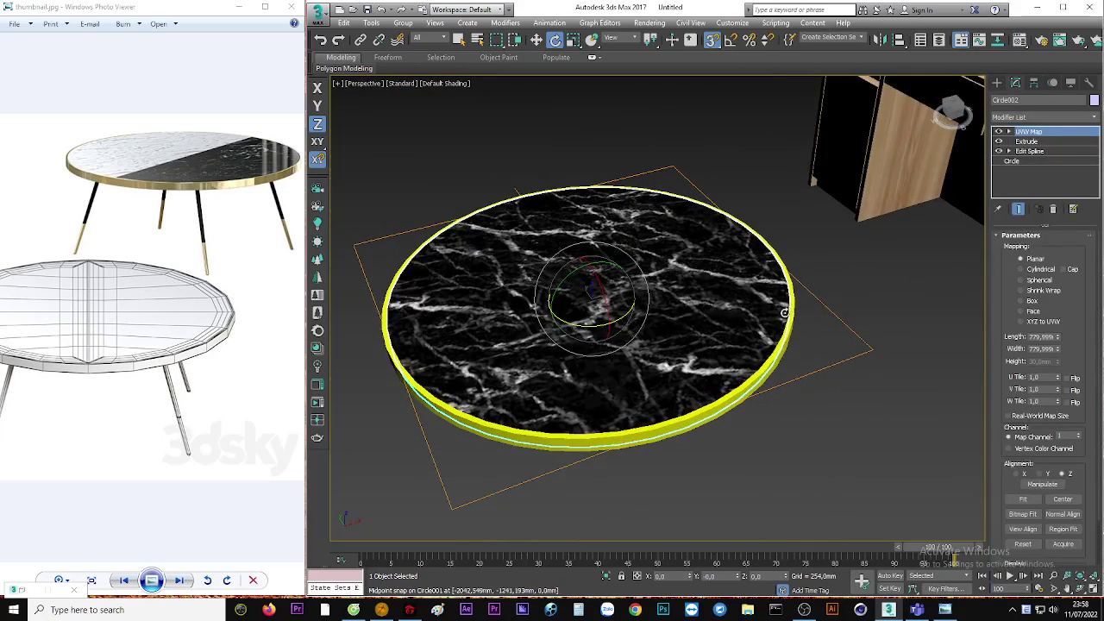
Deselect the table top and switch to Standard Primitives geometry creation
left_click(877, 294)
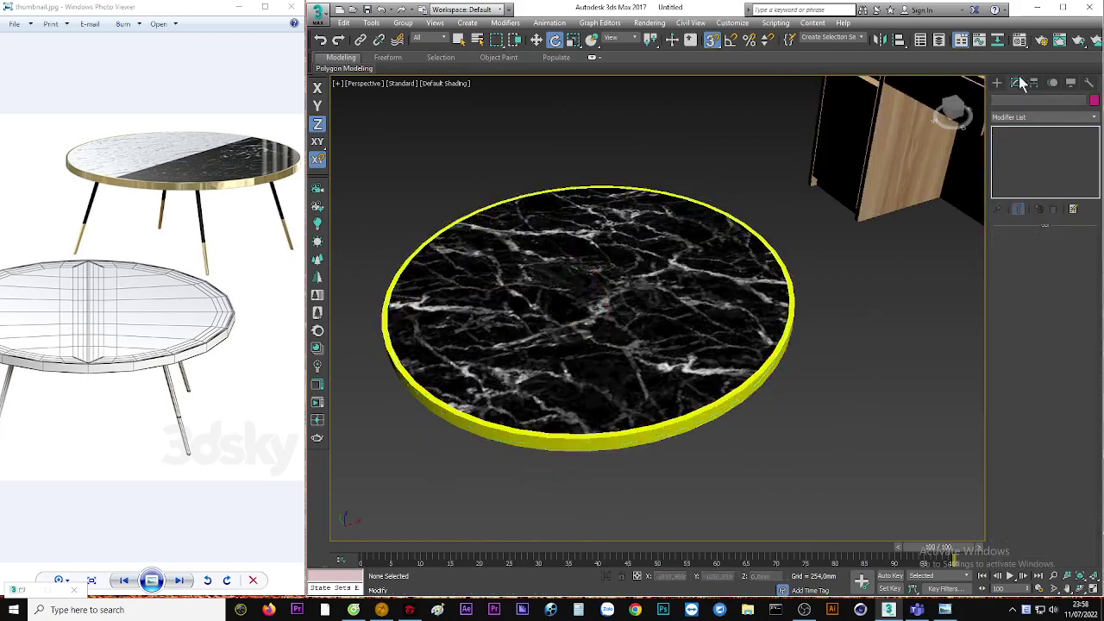
left_click(996, 82)
left_click(1012, 100)
left_click(998, 100)
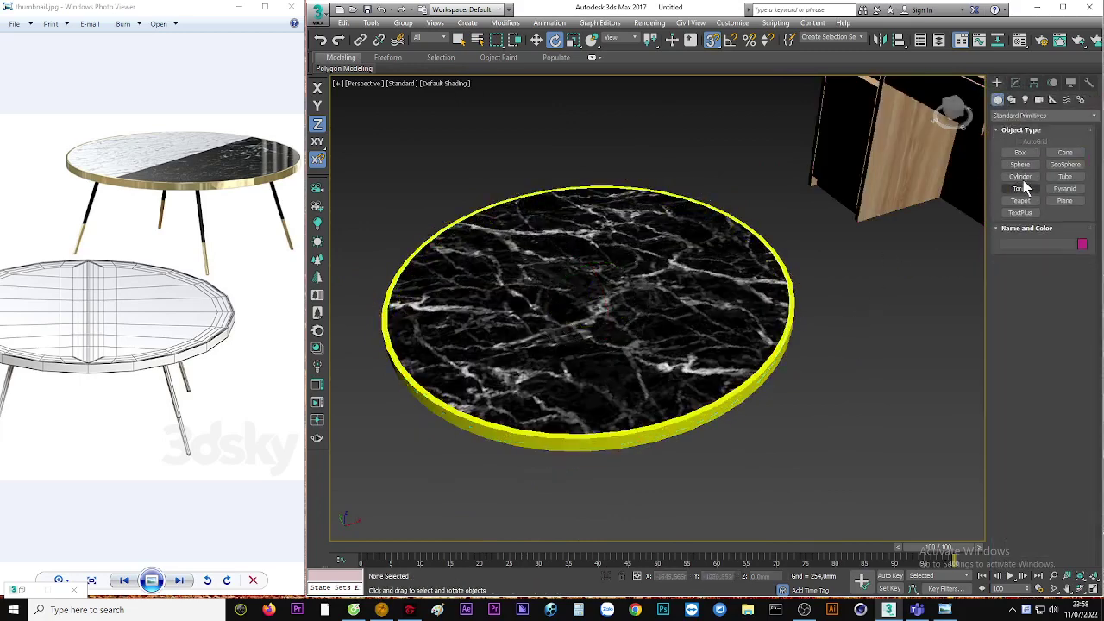
Create a cylinder with radius 10 and height 400 below the table top
left_click(1020, 177)
mouse_move(825, 382)
middle_mouse_down()
mouse_move(604, 333)
mouse_move(613, 370)
middle_mouse_up()
left_click_drag(602, 384, 603, 405)
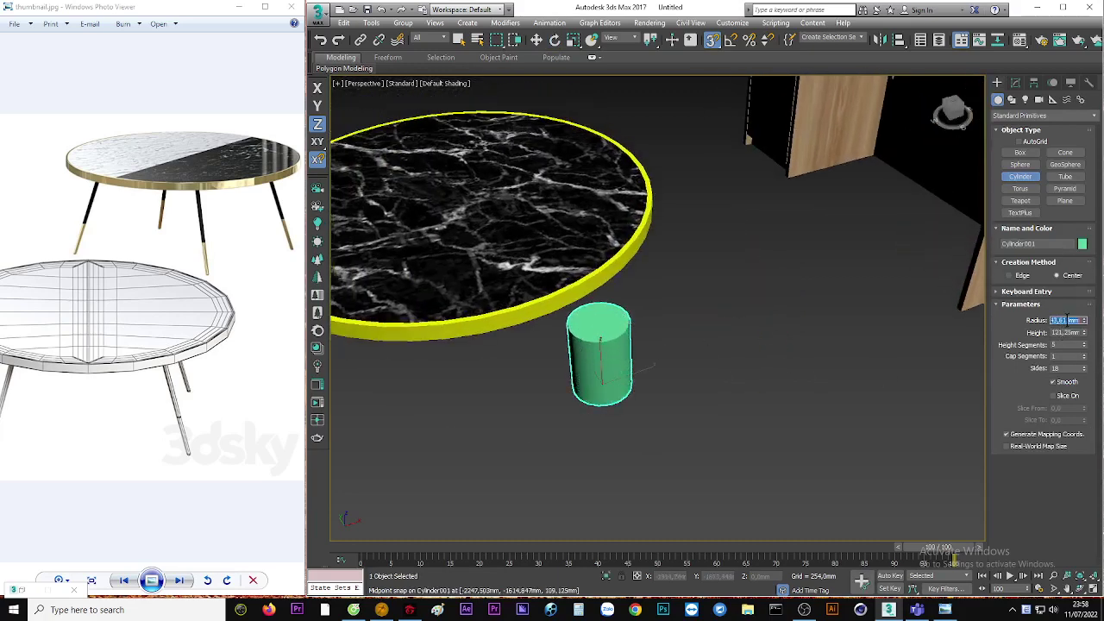
type("10")
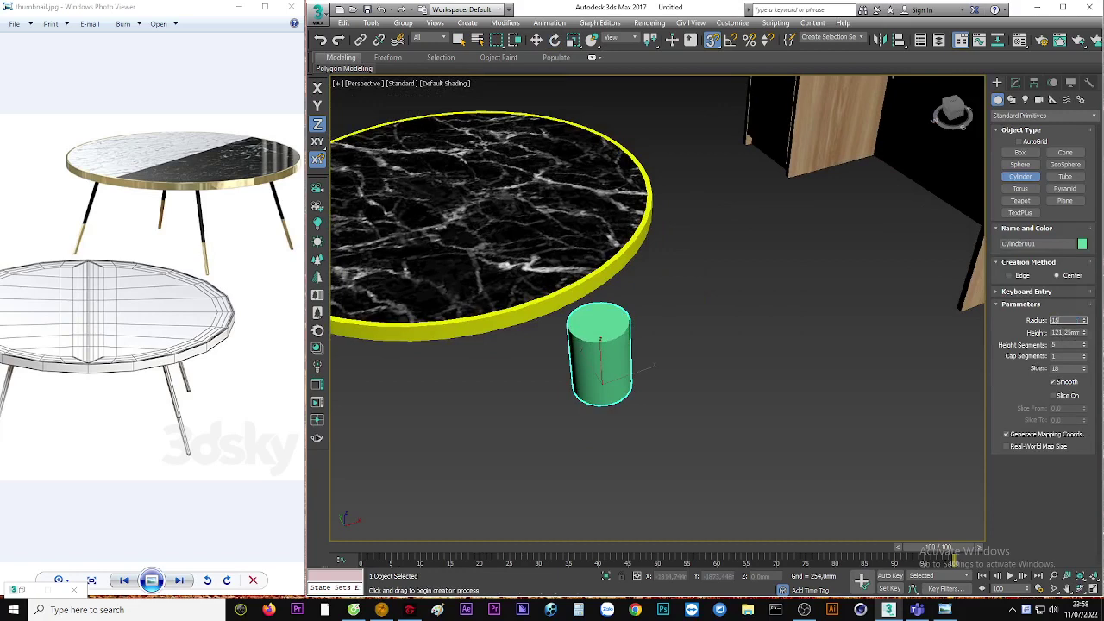
key("Tab")
left_click(1066, 320)
type("10,0mm")
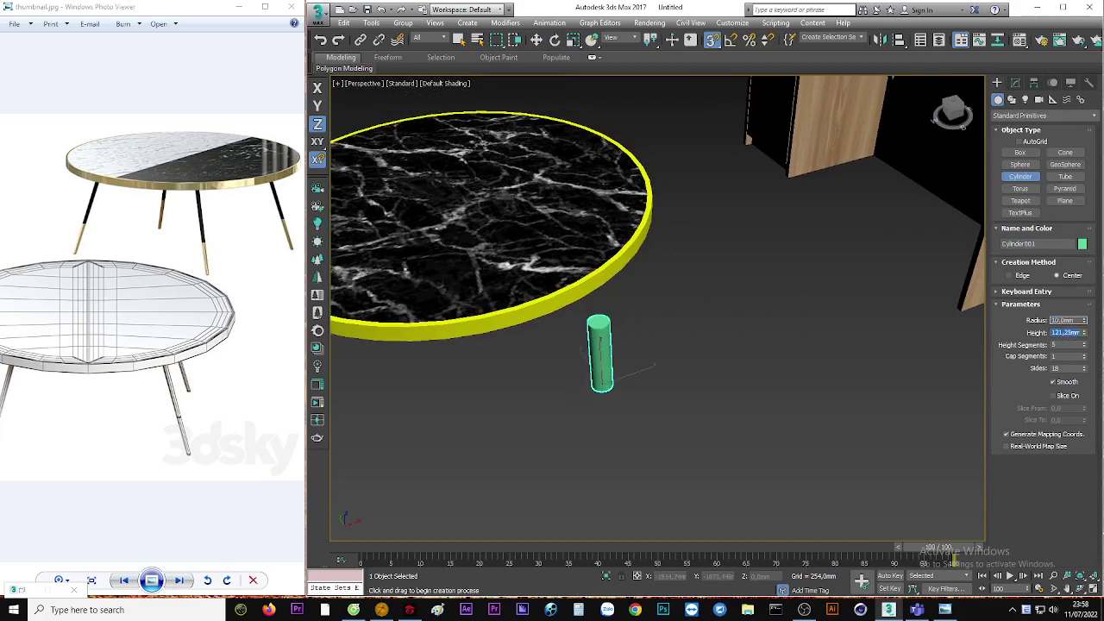
key("Tab")
type("400")
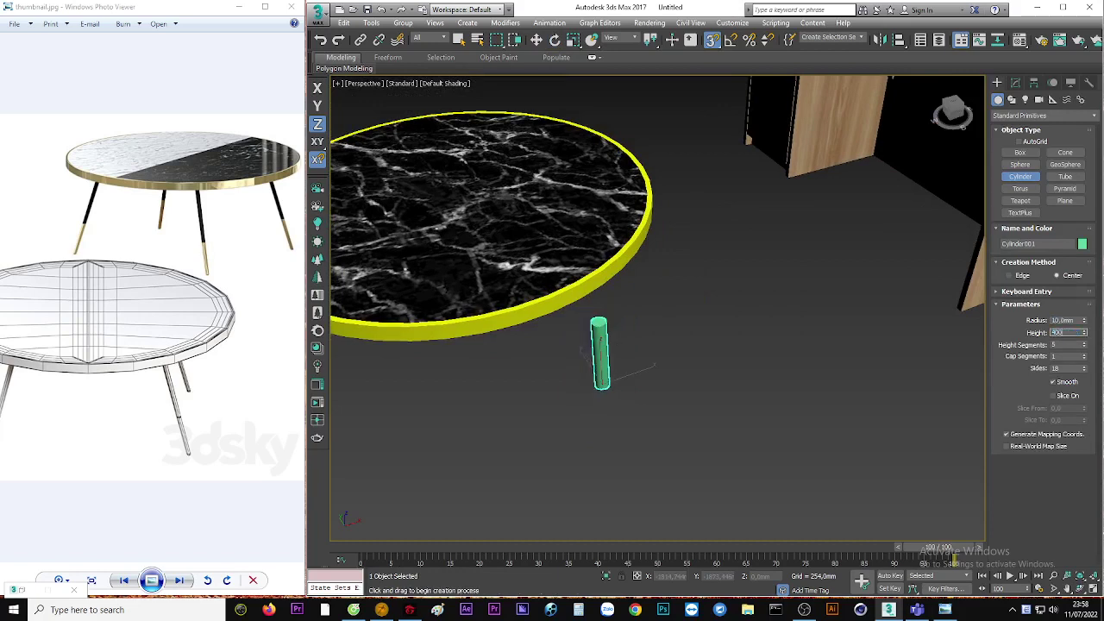
key("Return")
key("e")
Move the cylinder straight down along Z, snapping its top to the table top
middle_click_drag(690, 306, 679, 303, "alt")
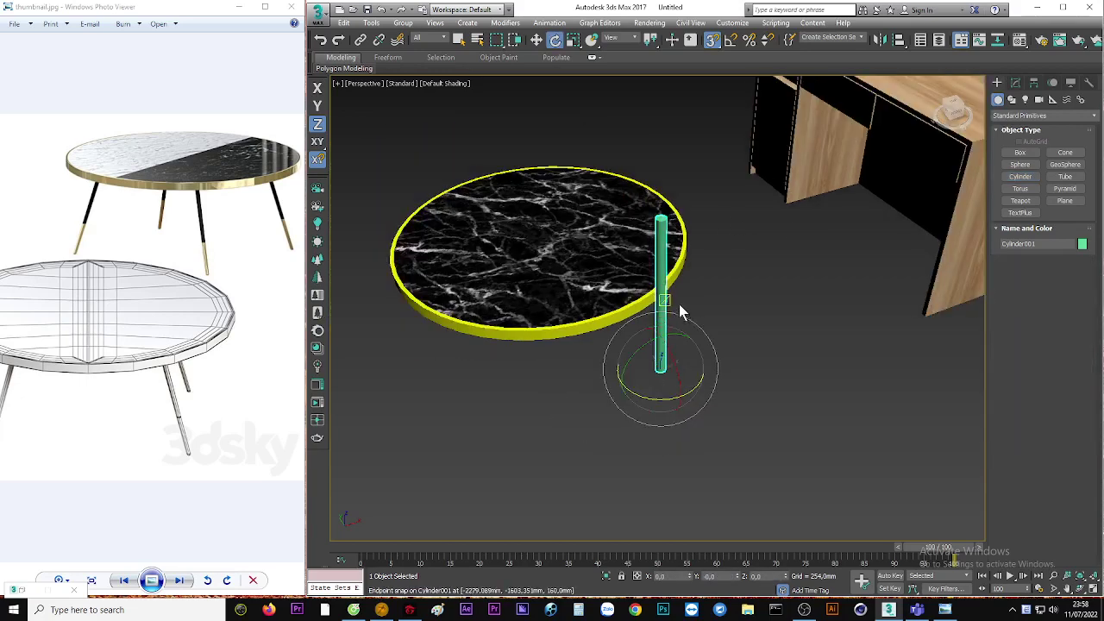
left_click(536, 40)
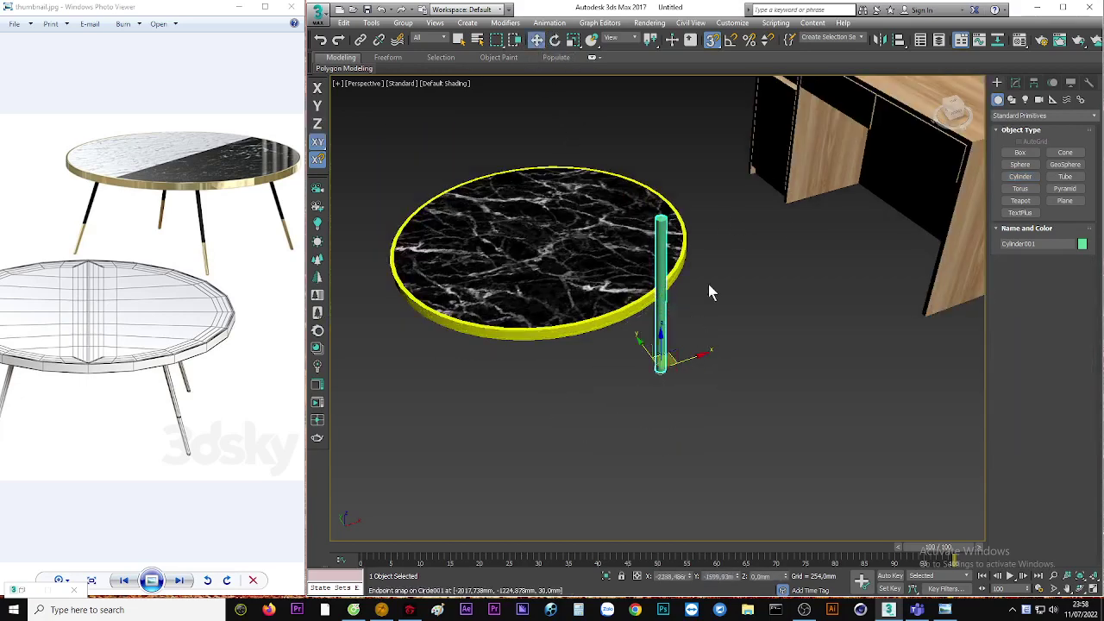
middle_click_drag(646, 288, 654, 290, "alt")
left_click(318, 124)
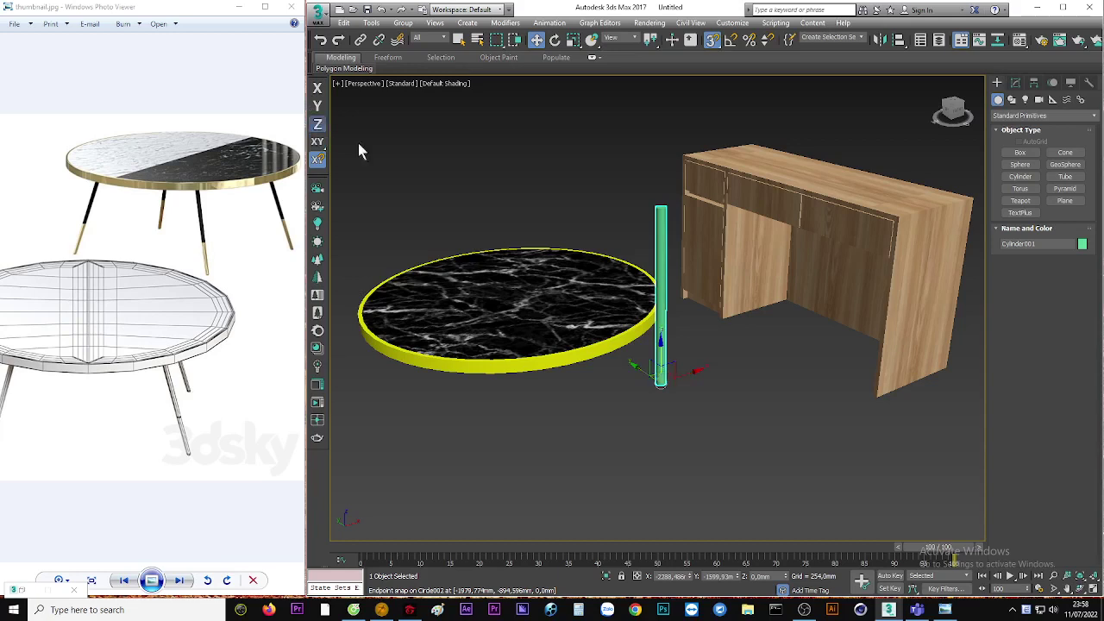
left_click_drag(658, 209, 661, 387)
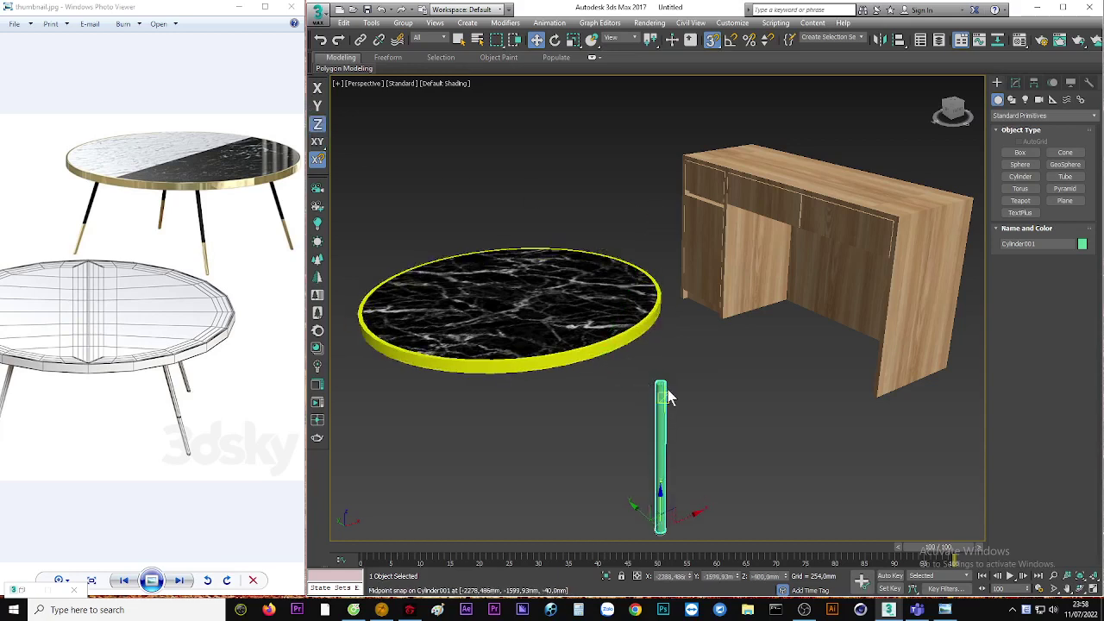
left_click_drag(661, 386, 602, 359)
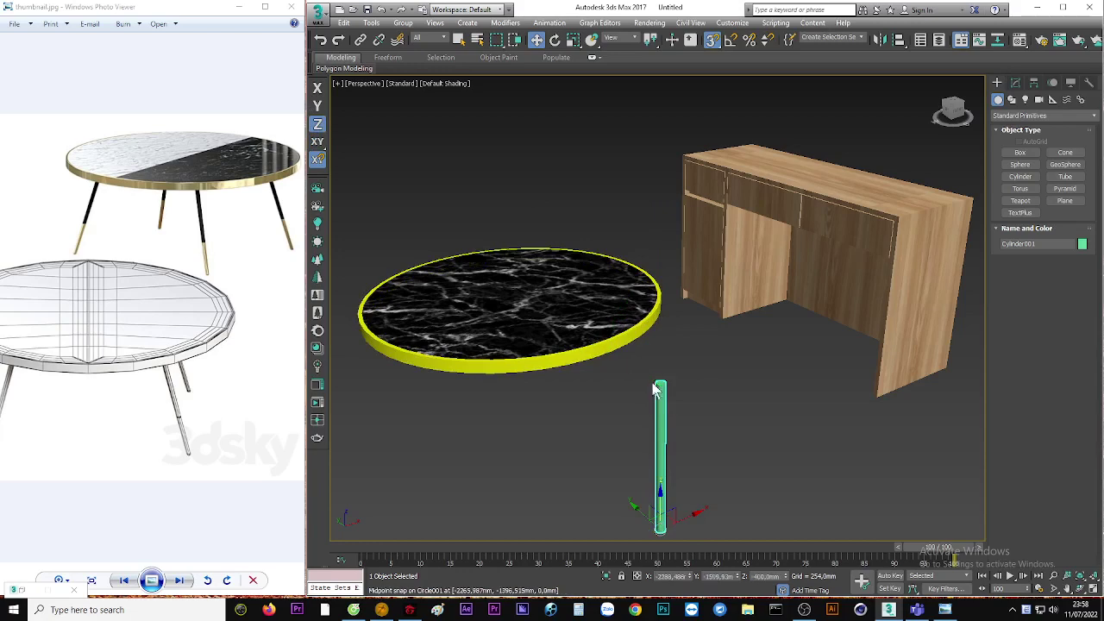
middle_click_drag(602, 359, 602, 367, "alt")
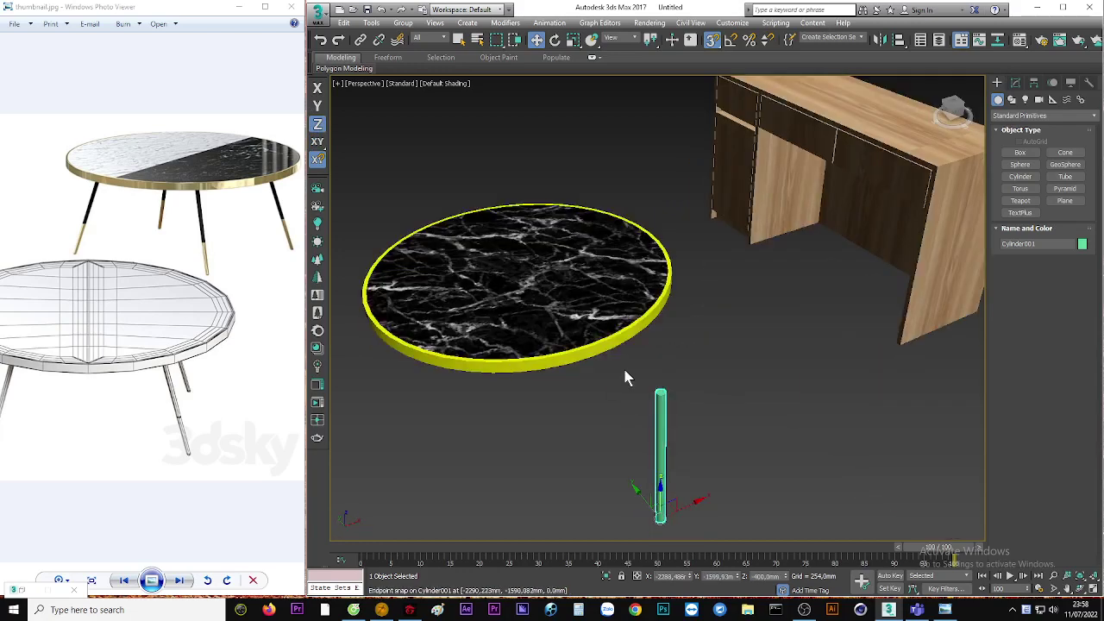
In Top view, slide the leg along X and Y to sit under the table's centre
key("t")
scroll(548, 388, "up", 5)
scroll(655, 402, "down", 2)
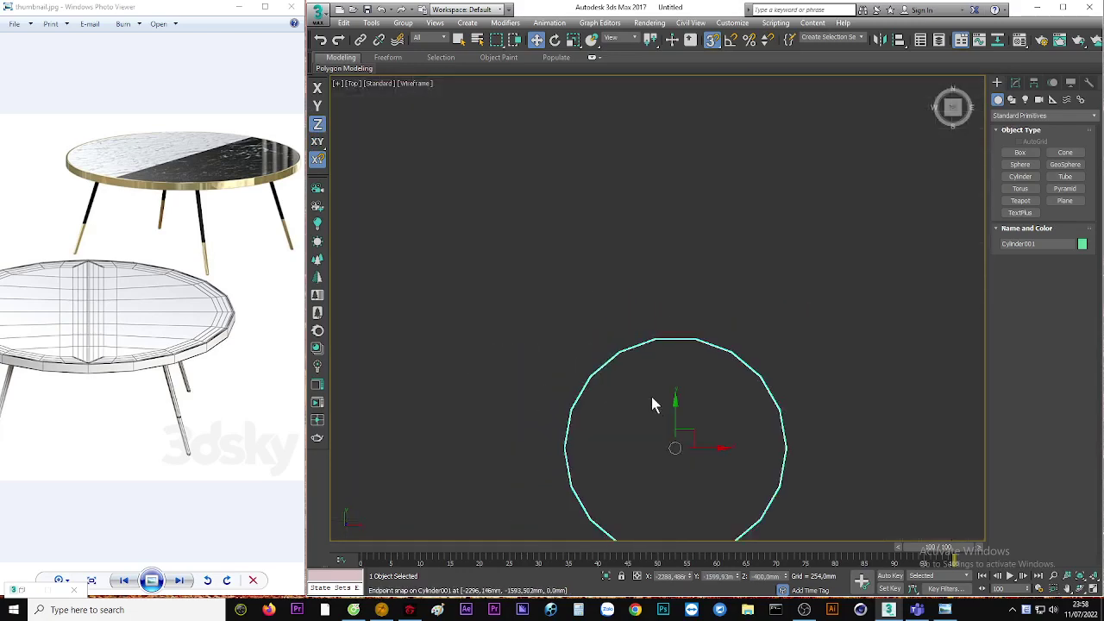
scroll(665, 401, "down", 3)
scroll(664, 397, "down", 2)
scroll(664, 356, "down", 2)
left_click_drag(663, 356, 664, 82)
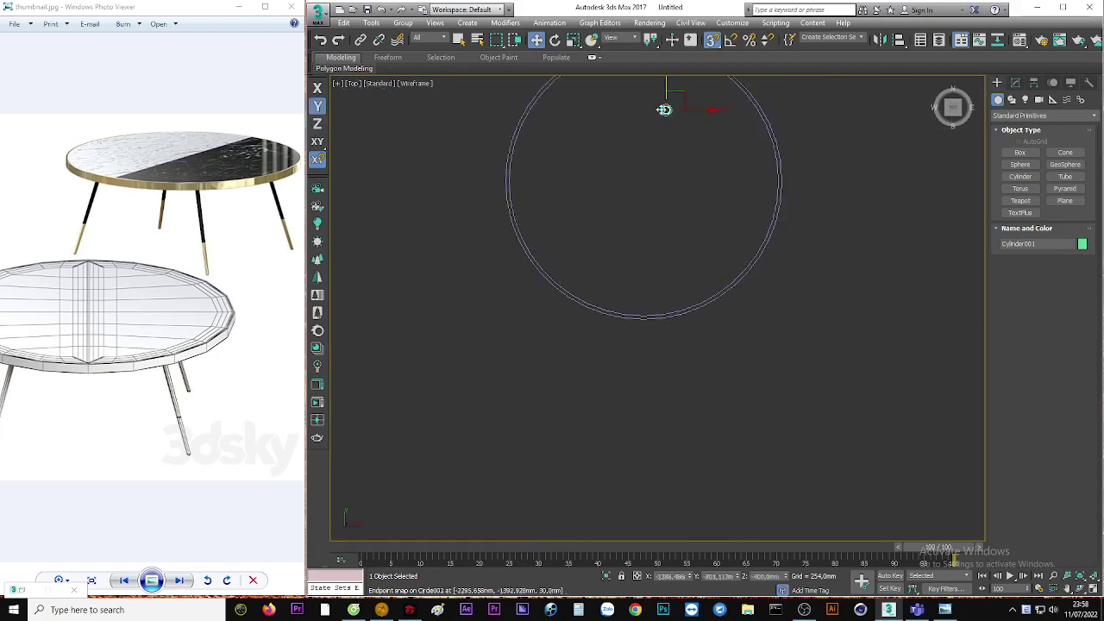
scroll(648, 224, "up", 4)
scroll(663, 264, "up", 2)
scroll(649, 173, "up", 2)
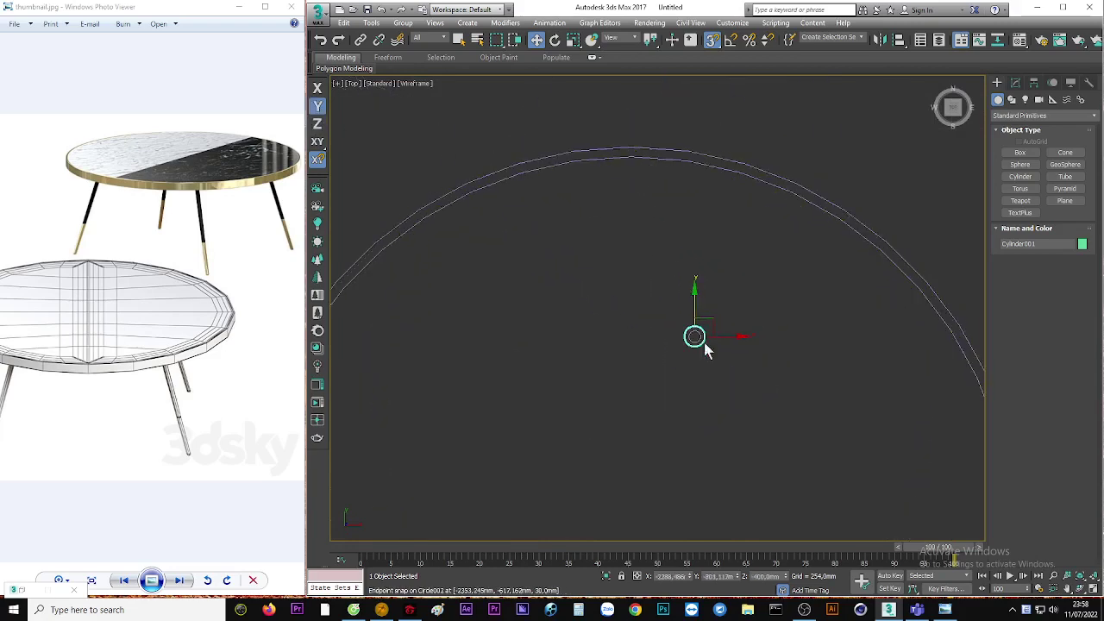
left_click_drag(707, 337, 631, 157)
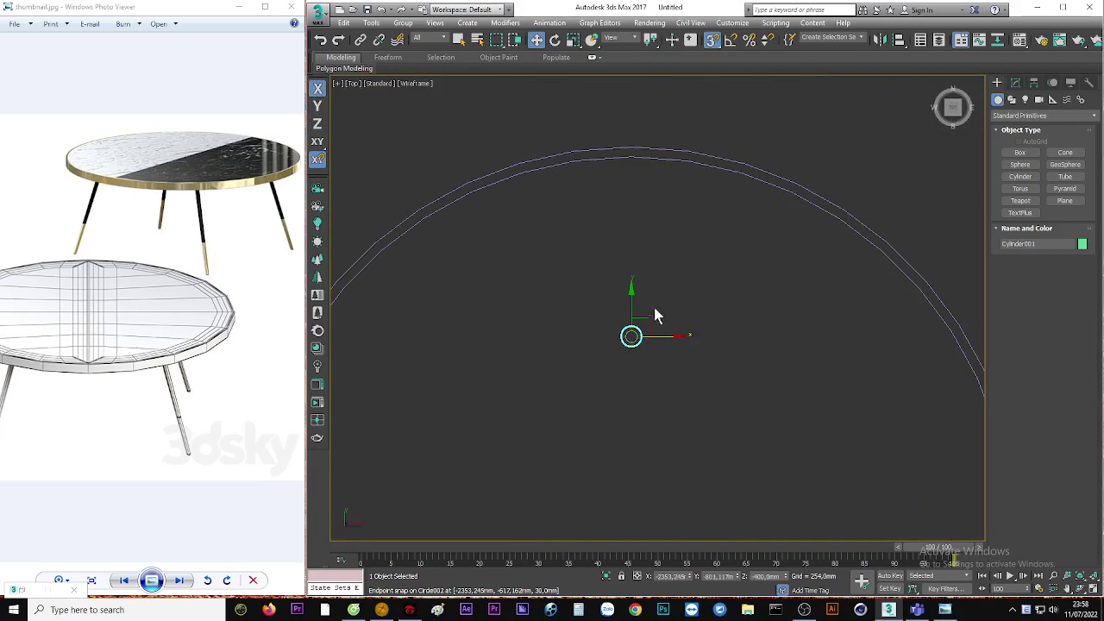
left_click_drag(632, 298, 621, 233)
Return to Perspective view and frame the table, leg and desk together
key("p")
key("z")
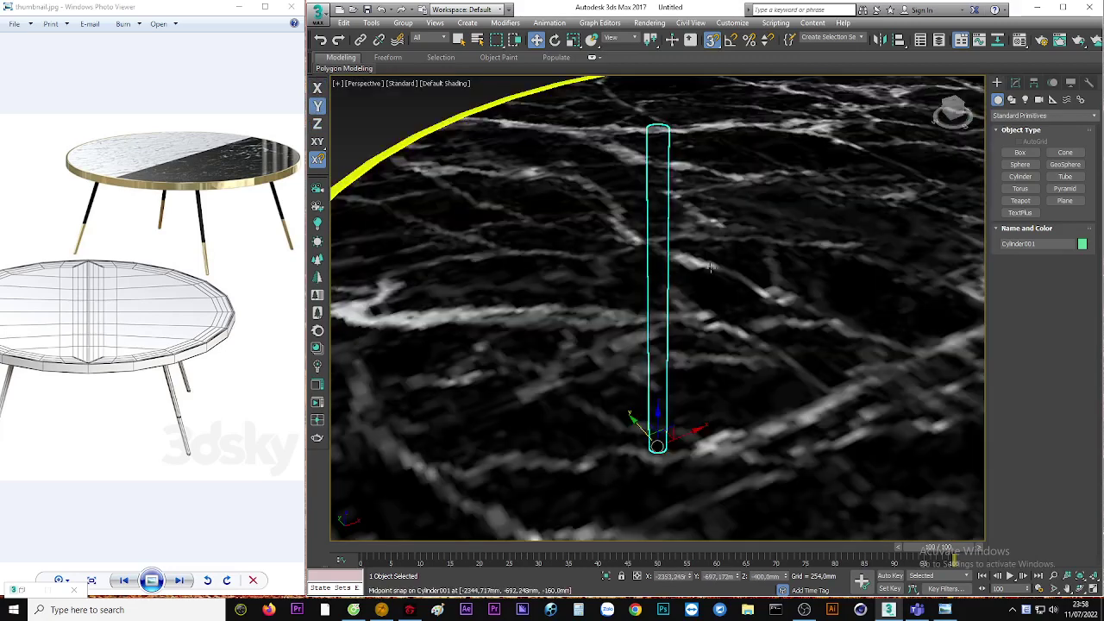
scroll(709, 268, "down", 5)
mouse_move(709, 267)
middle_mouse_down("alt")
mouse_move(770, 253)
mouse_move(842, 264)
middle_mouse_up("alt")
scroll(842, 264, "down", 3)
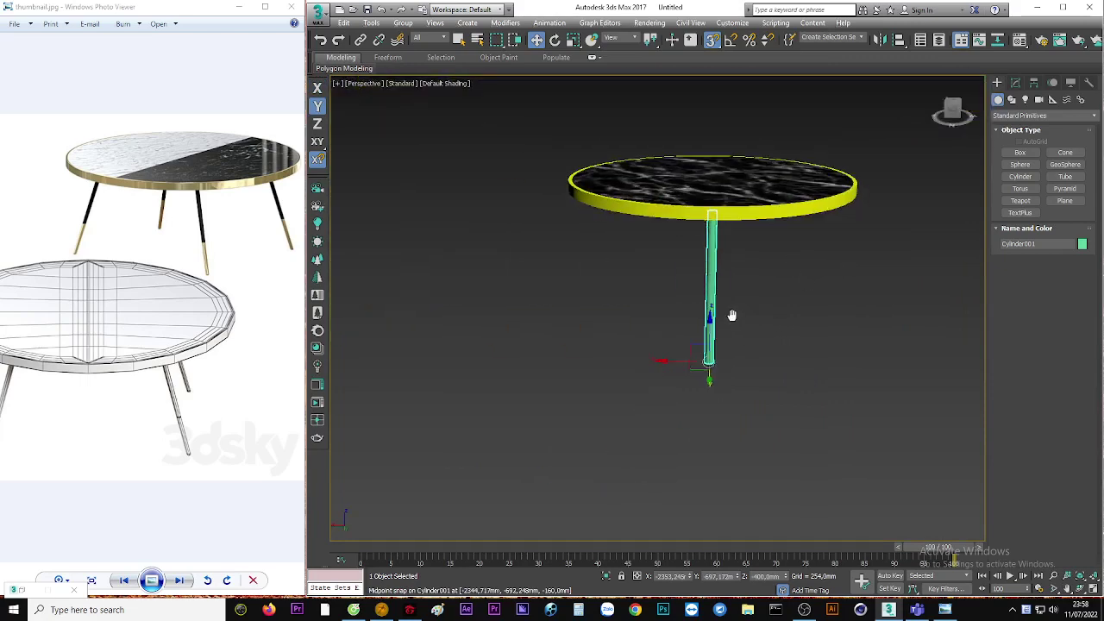
middle_click_drag(731, 314, 770, 308)
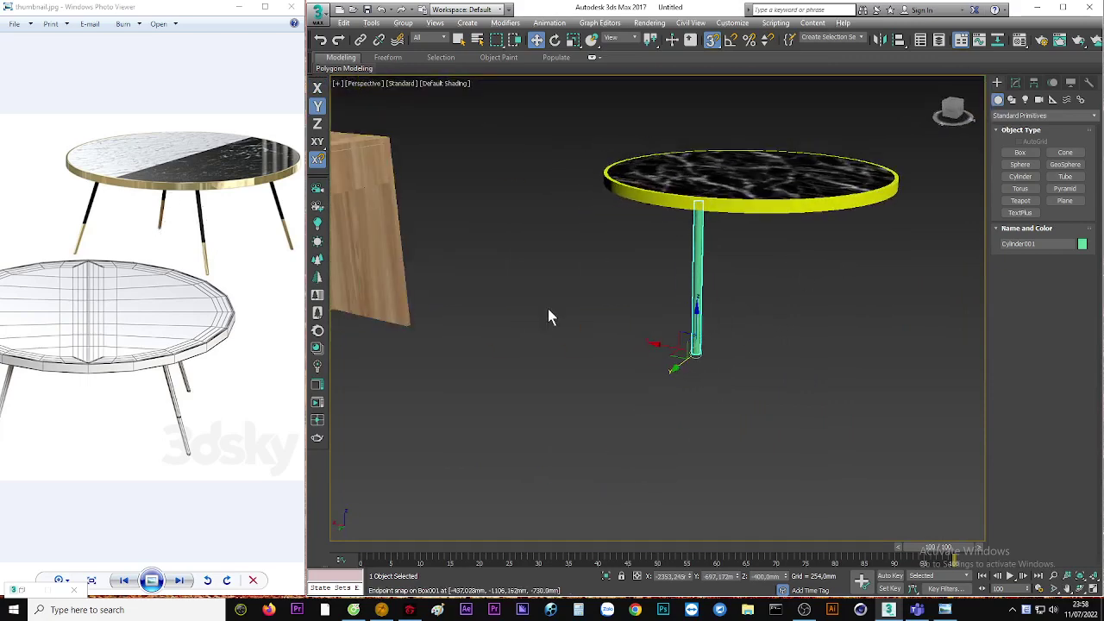
Make a black-diffuse material in an empty slot and assign it to the cylinder leg
key("m")
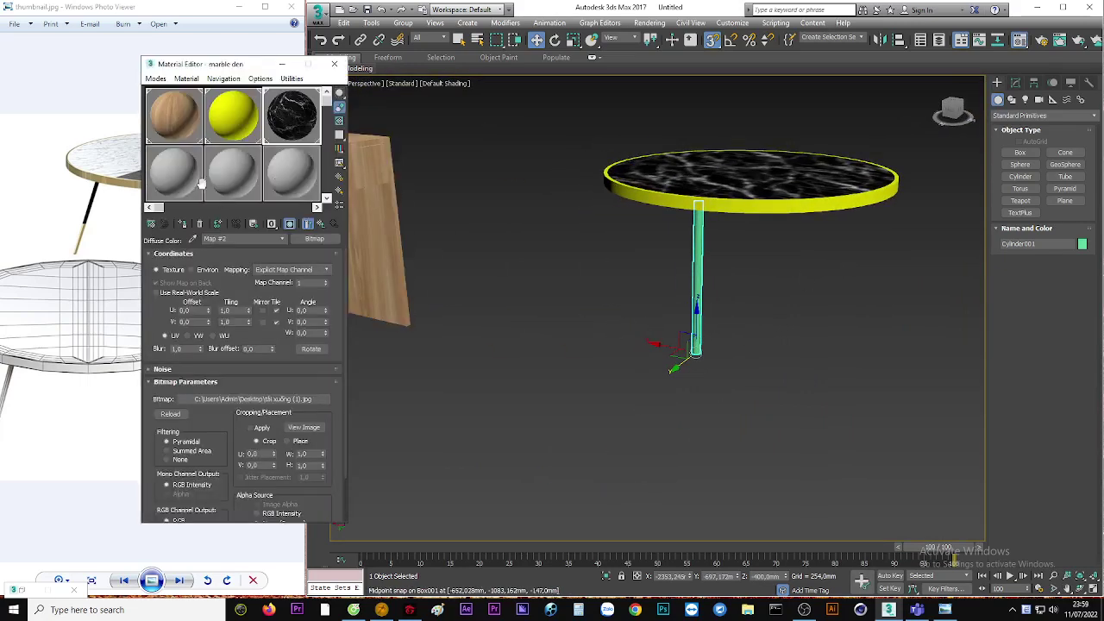
left_click(174, 173)
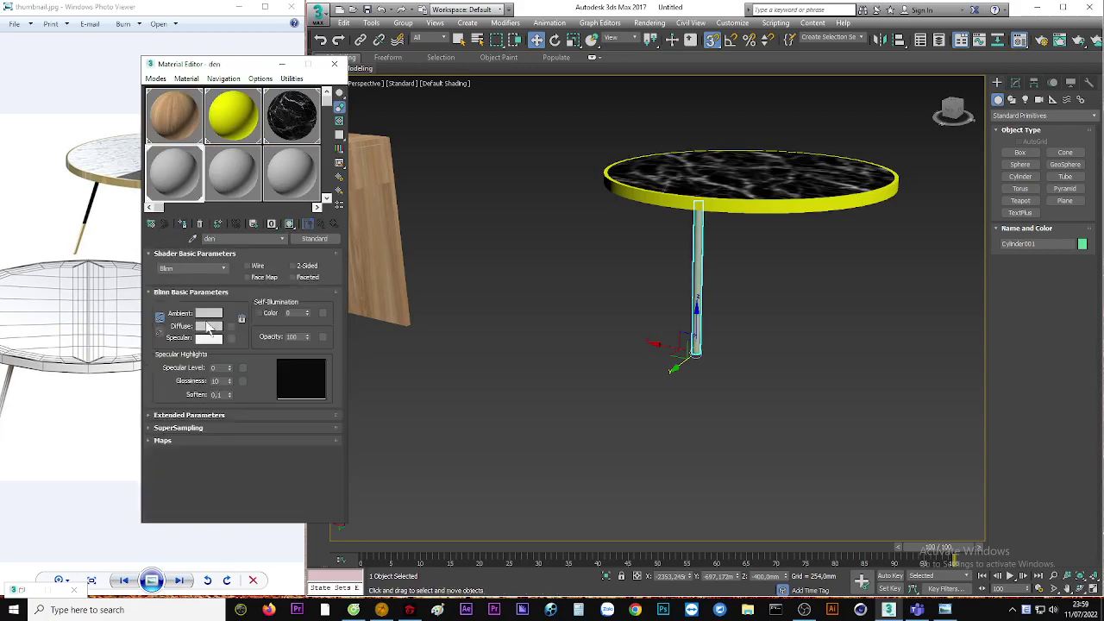
left_click(208, 327)
left_click_drag(323, 93, 330, 160)
left_click(419, 171)
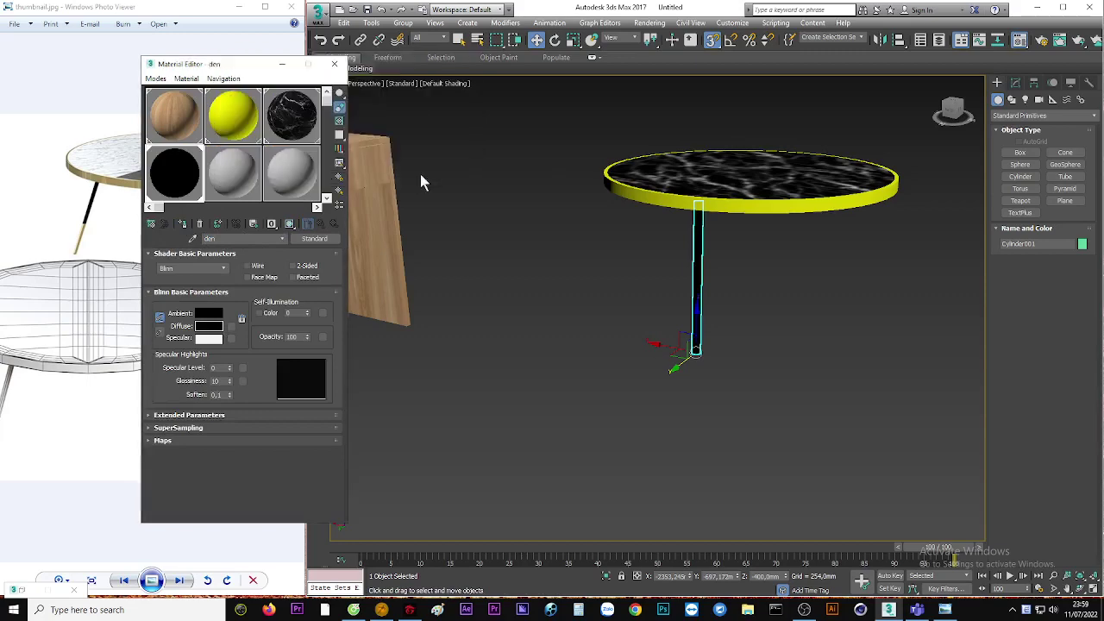
left_click(339, 63)
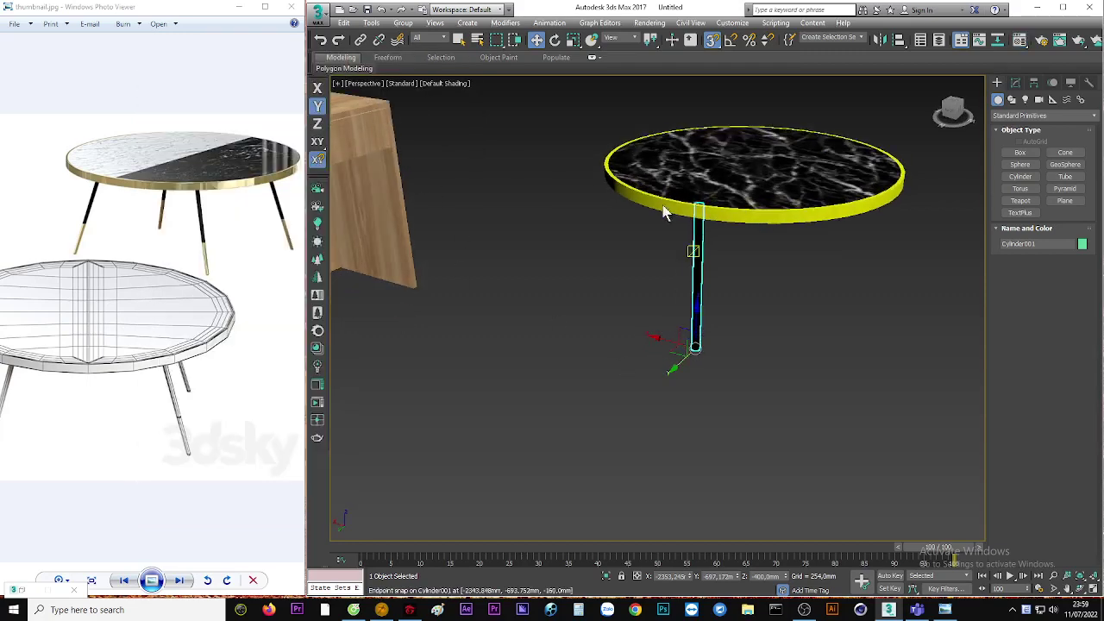
scroll(695, 247, "up", 3)
scroll(738, 299, "up", 3)
left_click(1015, 82)
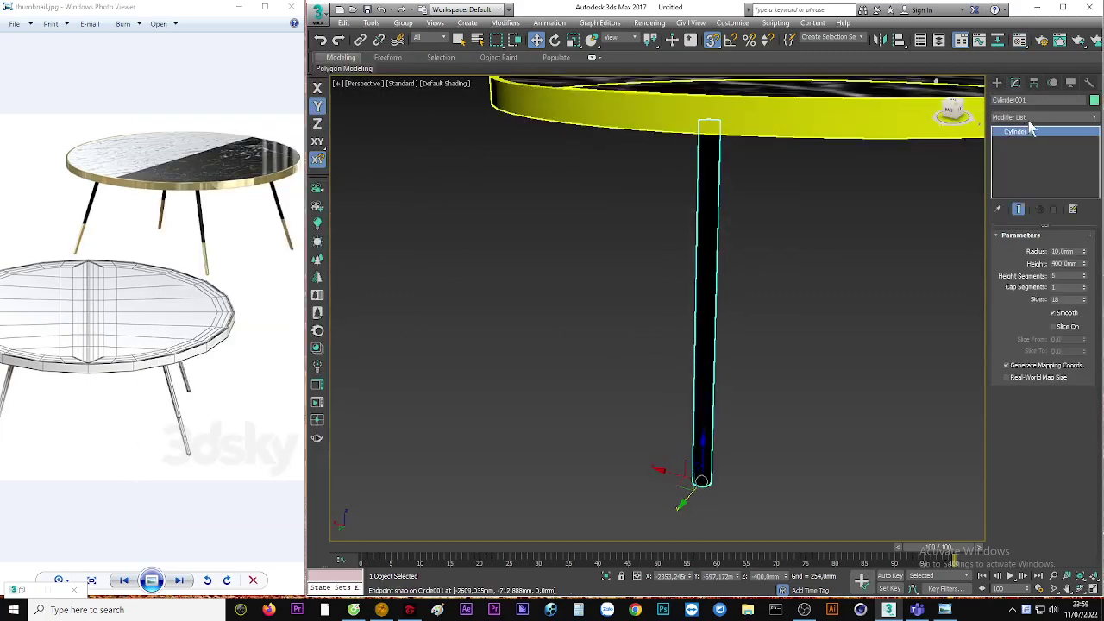
left_click(1043, 117)
left_click(1014, 158)
middle_click_drag(837, 219, 850, 348, "alt")
left_click(1054, 326)
key("F3")
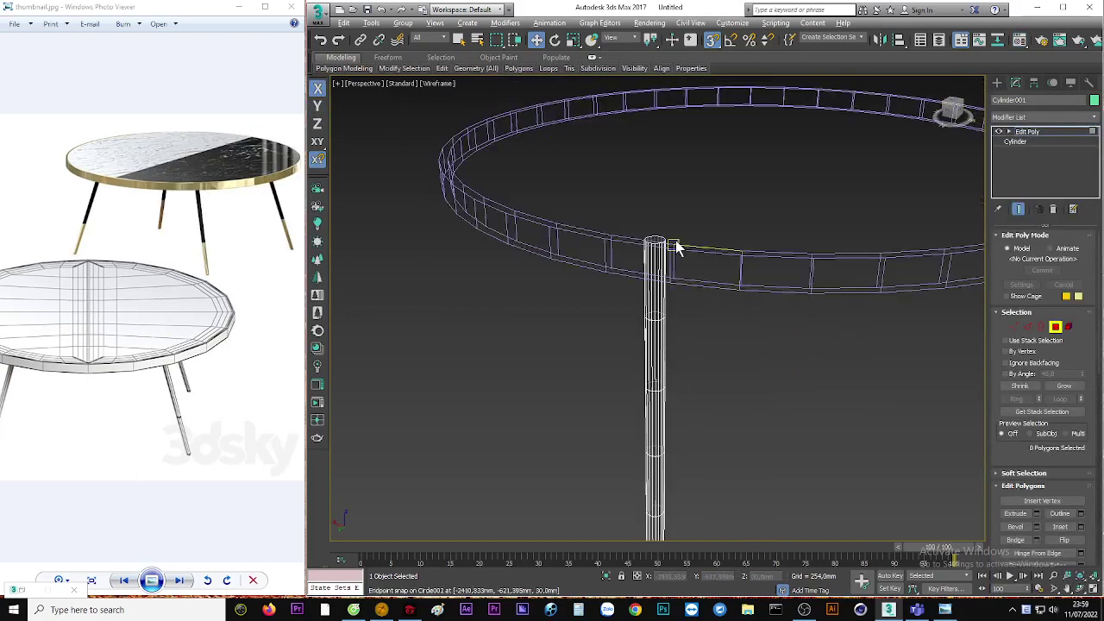
scroll(675, 250, "up", 2)
left_click(656, 269)
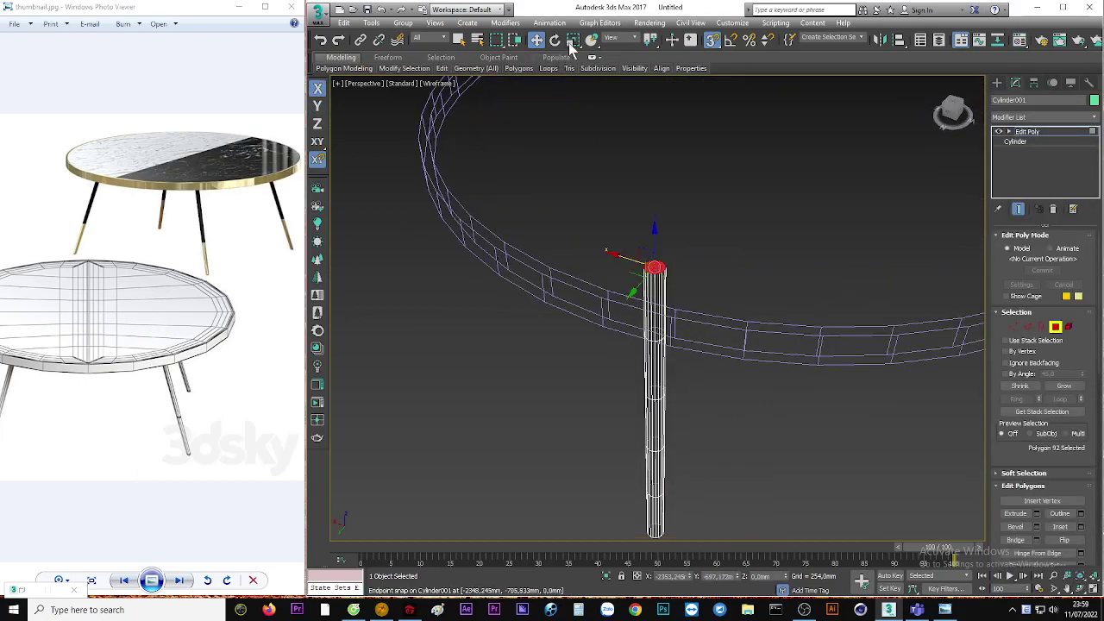
left_click(572, 40)
left_click_drag(665, 282, 668, 295)
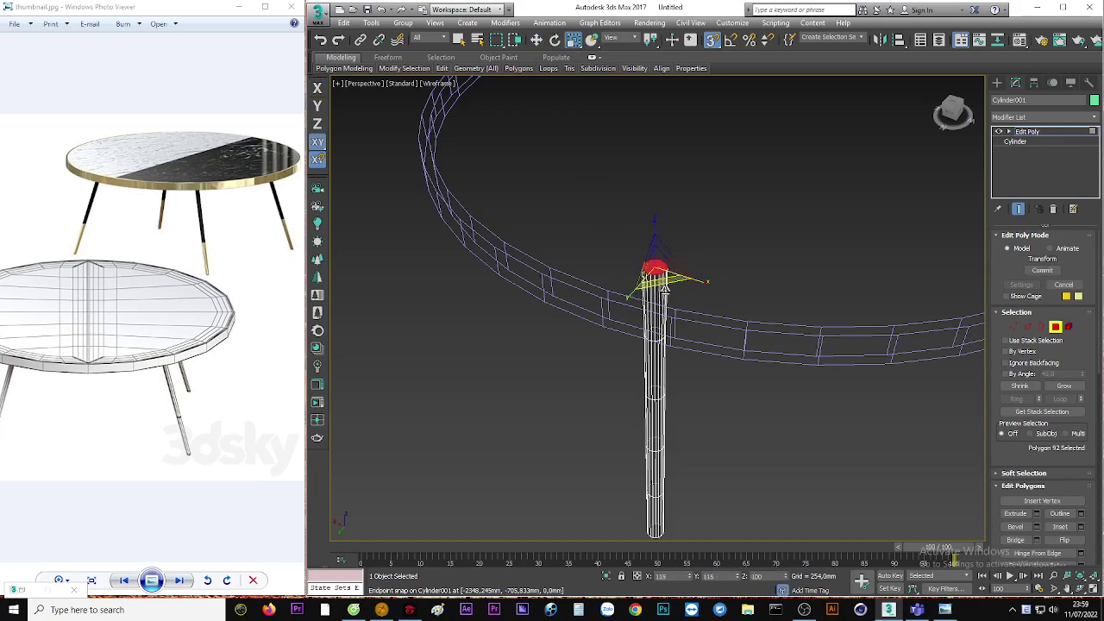
left_click(1020, 141)
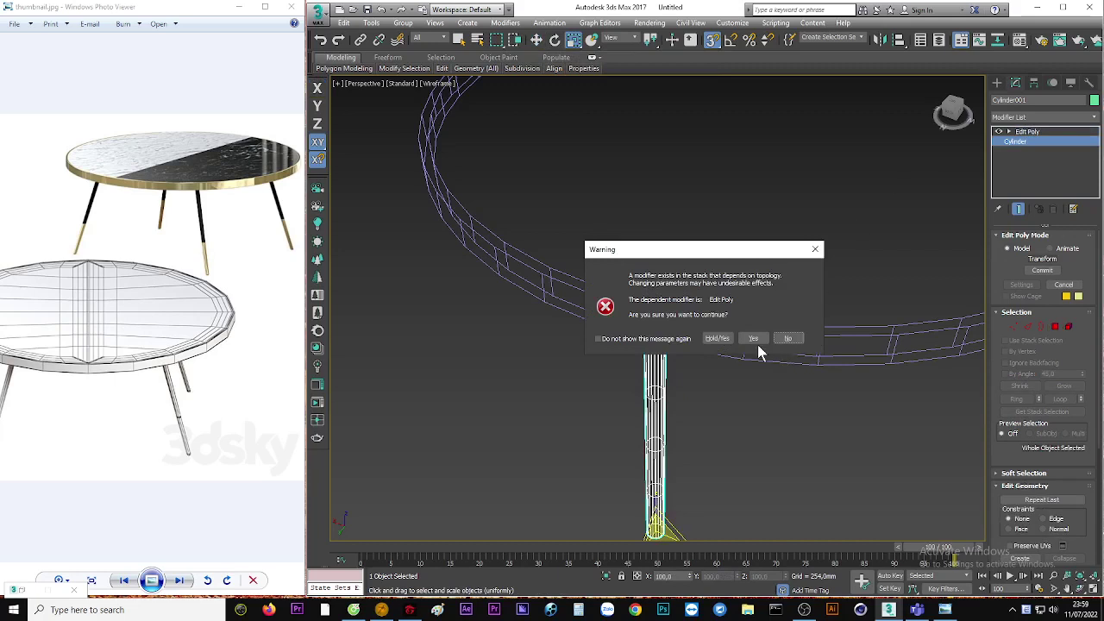
left_click(756, 339)
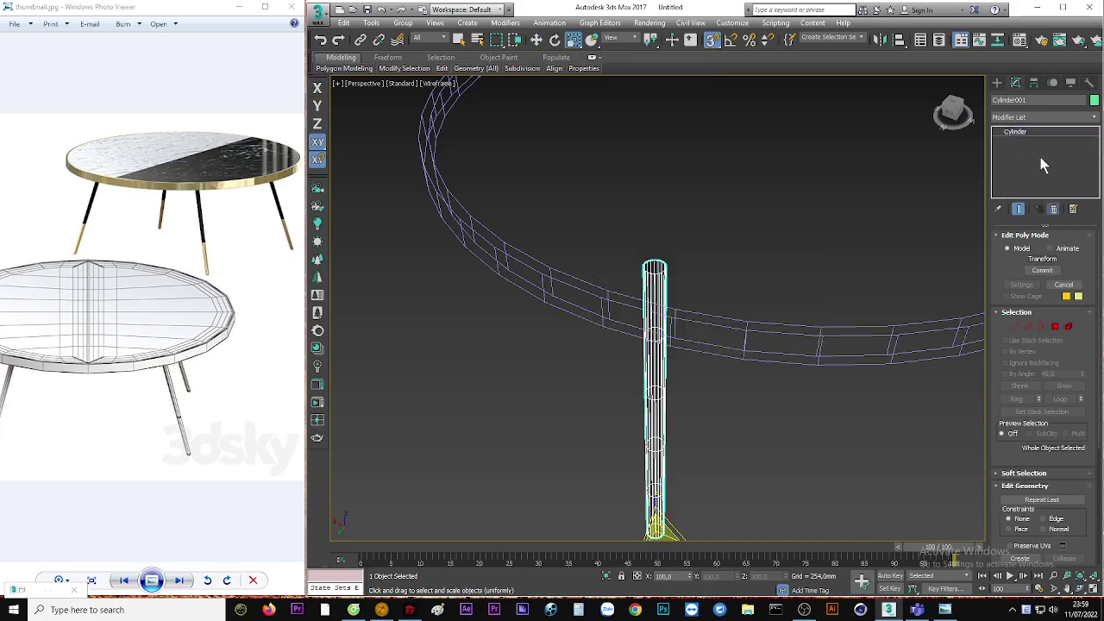
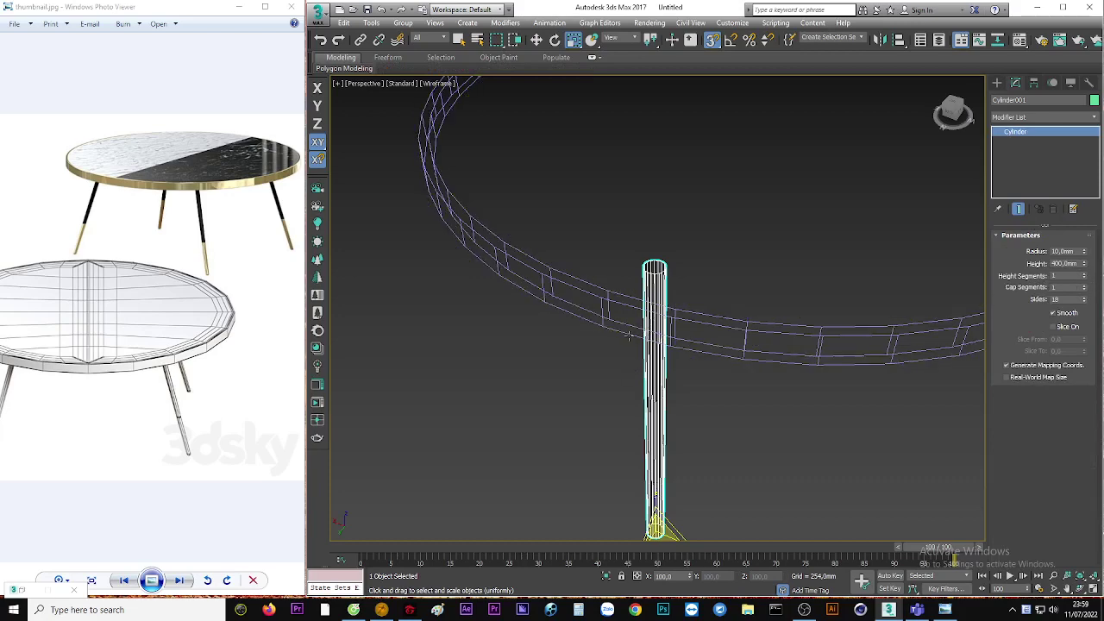
Add an Edit Poly modifier to the leg cylinder
left_click(1043, 116)
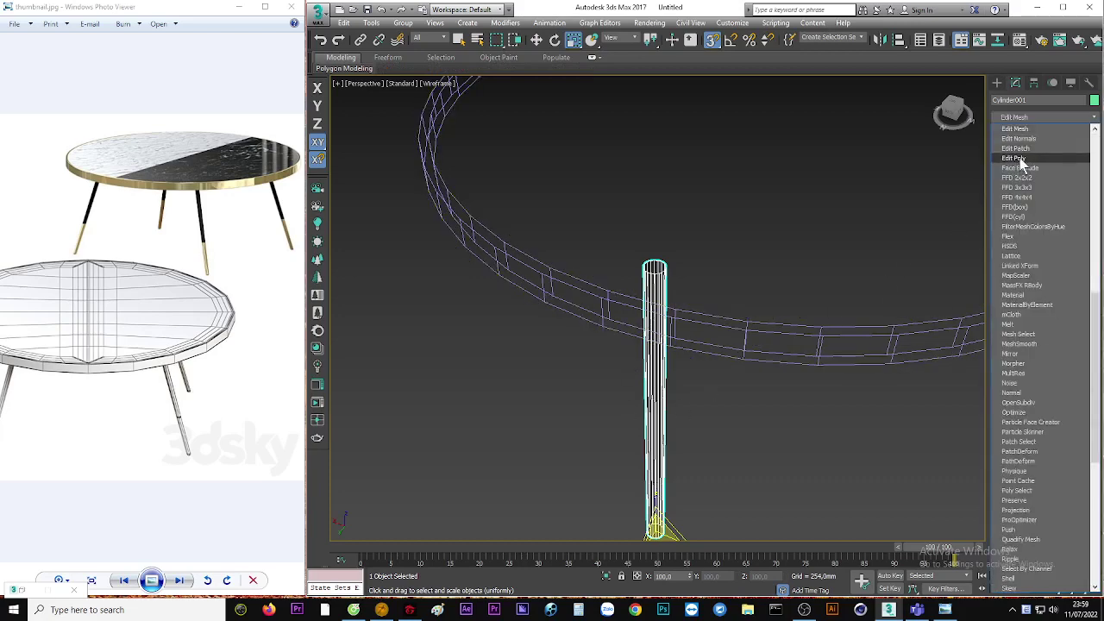
left_click(1022, 161)
middle_click_drag(580, 347, 696, 239, "alt")
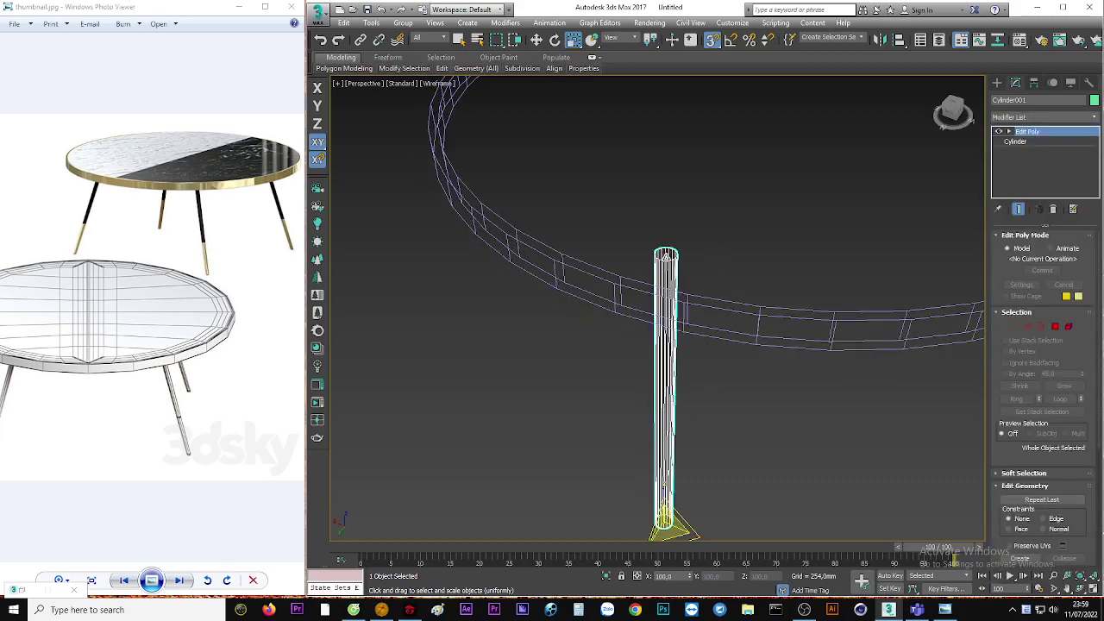
Scale up the leg's top cap polygon so the leg narrows toward its foot
left_click(1055, 326)
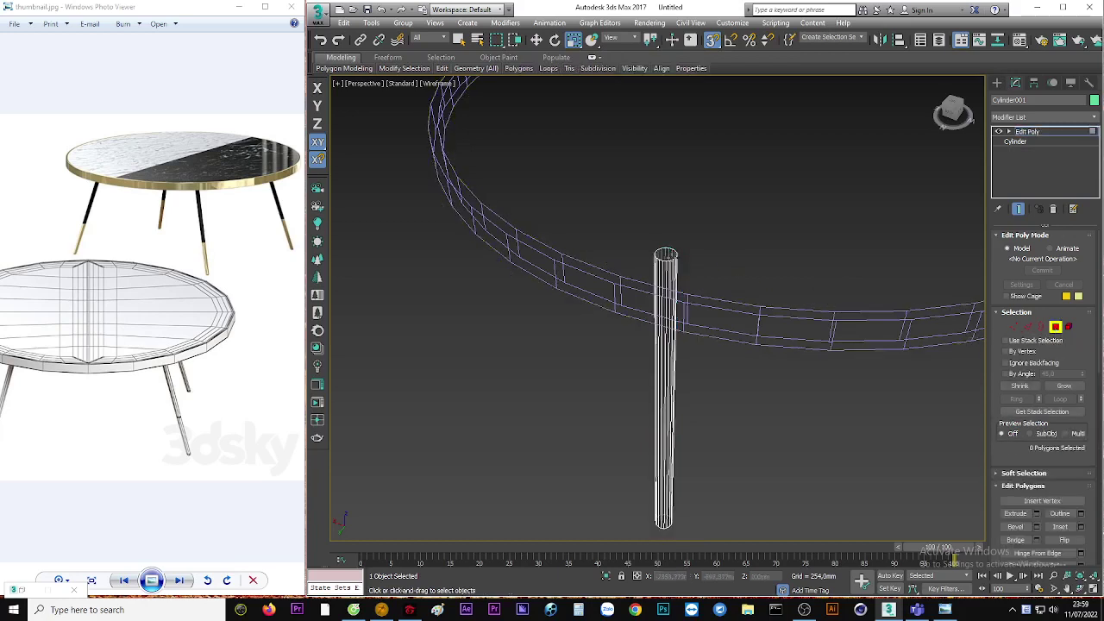
left_click(670, 256)
left_click_drag(673, 264, 682, 287)
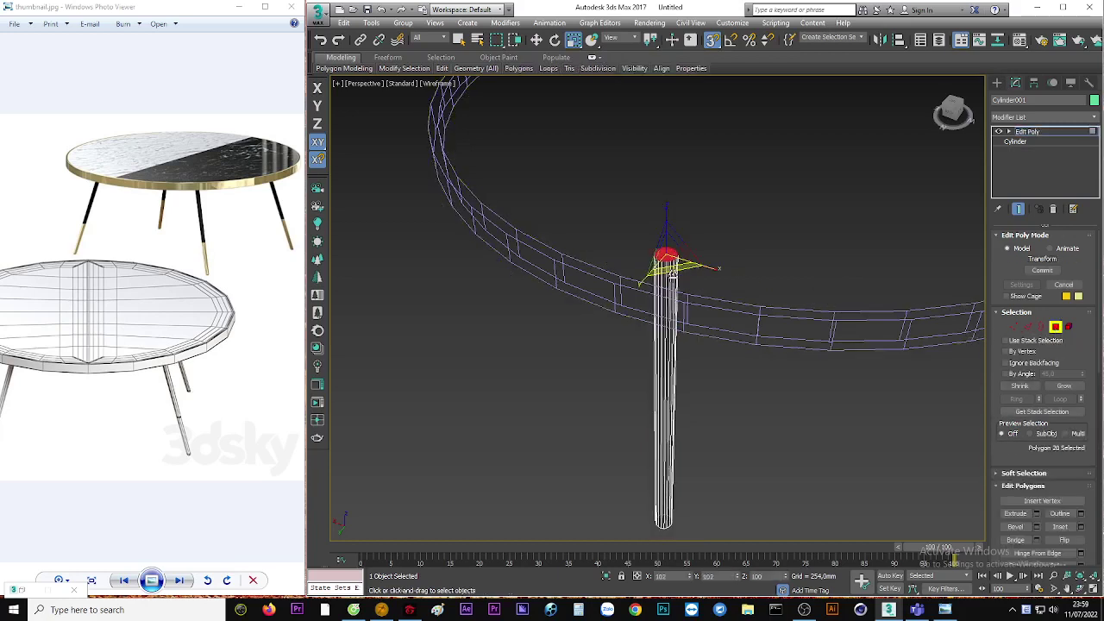
mouse_move(682, 287)
middle_mouse_down("alt")
mouse_move(749, 359)
mouse_move(756, 445)
mouse_move(762, 323)
middle_mouse_up("alt")
key("F3")
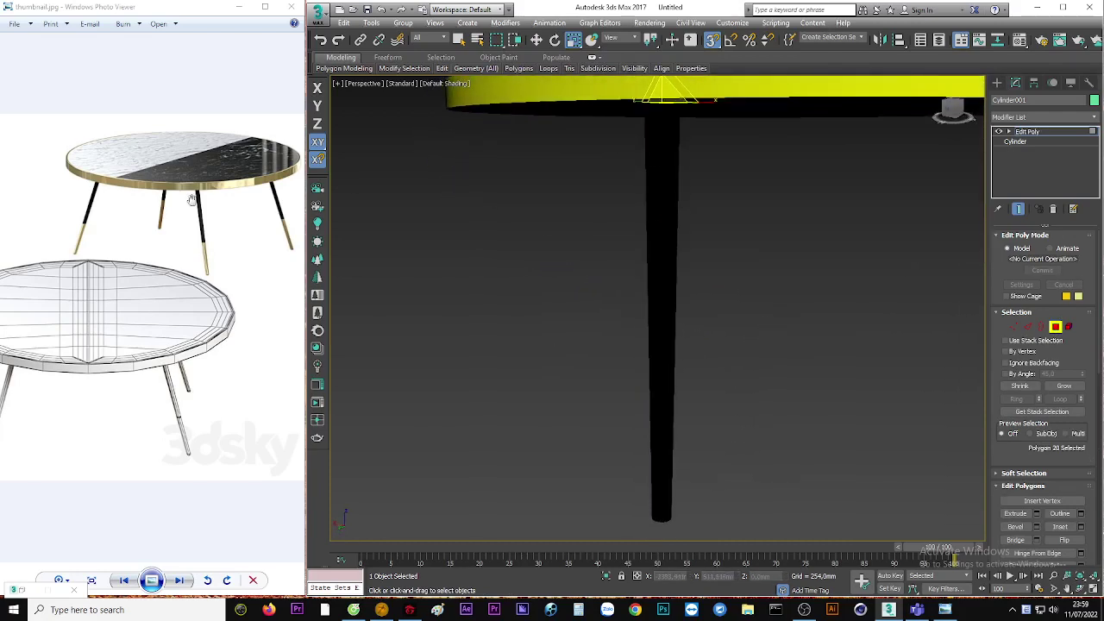
scroll(192, 199, "up", 2)
scroll(182, 162, "up", 2)
mouse_move(559, 443)
middle_mouse_down("alt")
mouse_move(724, 446)
mouse_move(649, 432)
middle_mouse_up("alt")
In Edge mode, select the edge loop around the leg's bottom end
left_click(1027, 327)
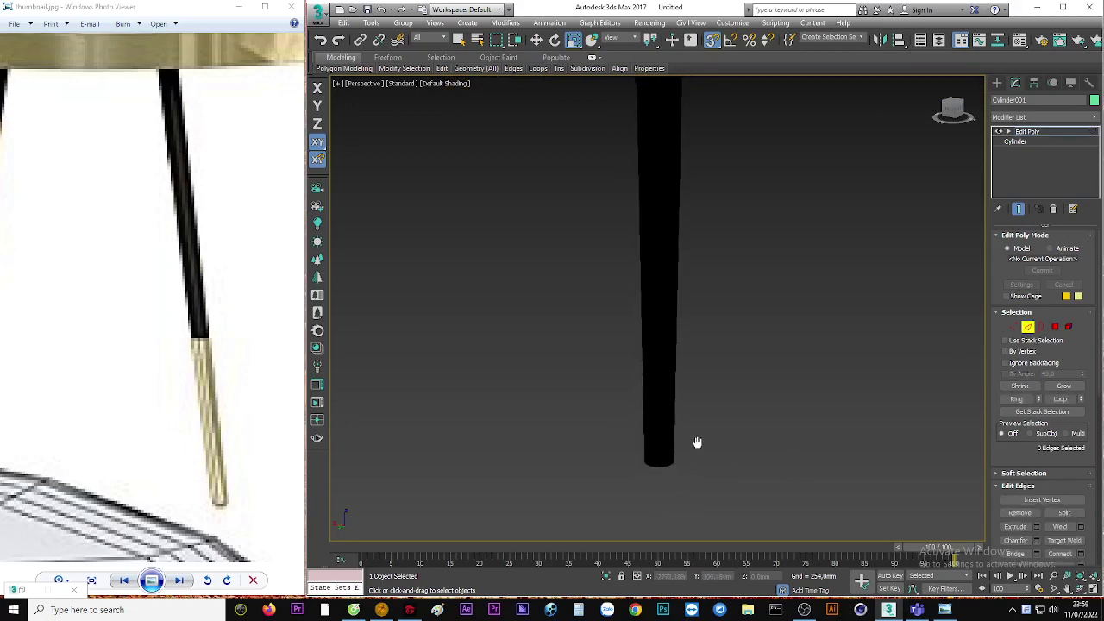
key("F3")
key("ctrl+a")
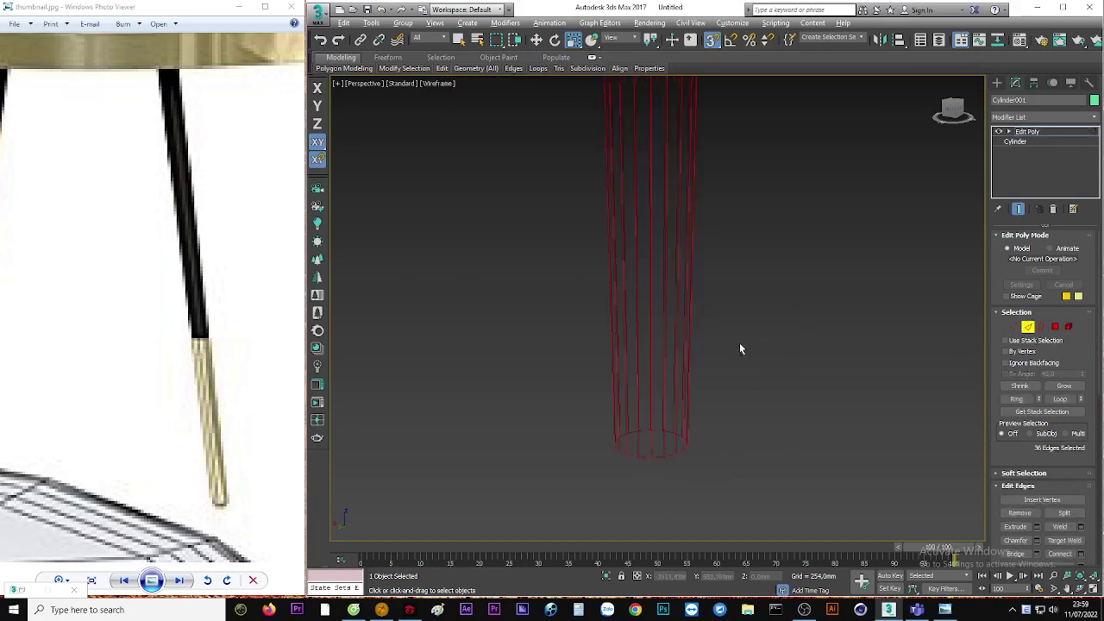
double_click(648, 435)
scroll(647, 438, "up", 2)
scroll(647, 438, "up", 4)
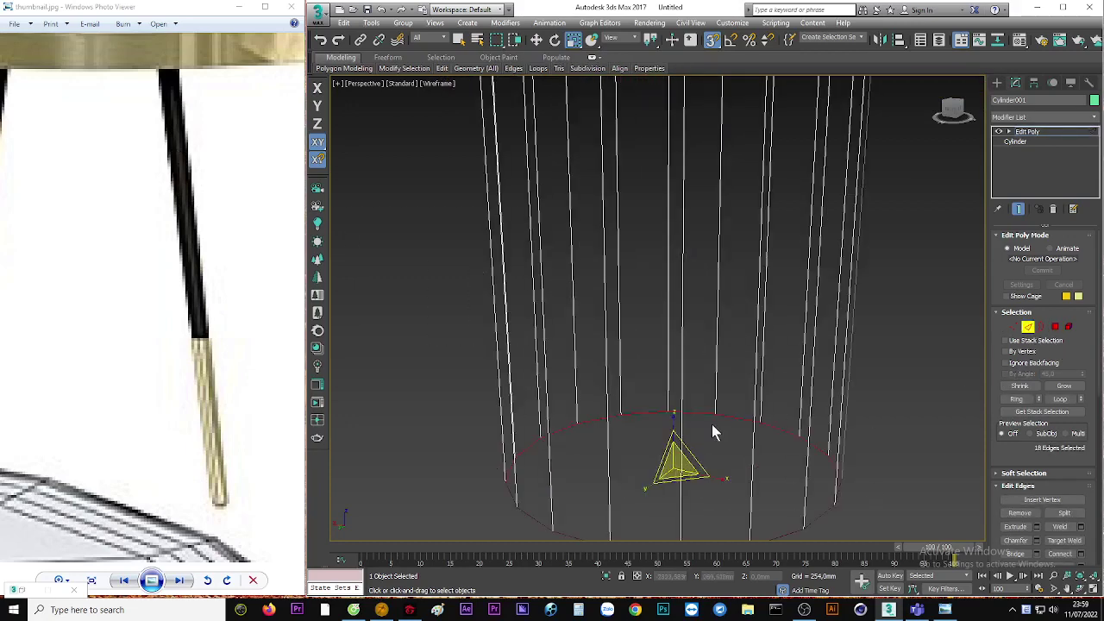
middle_click_drag(711, 431, 776, 388, "alt")
Chamfer the bottom edge loop with a 7mm amount and 5 segments
right_click(776, 387)
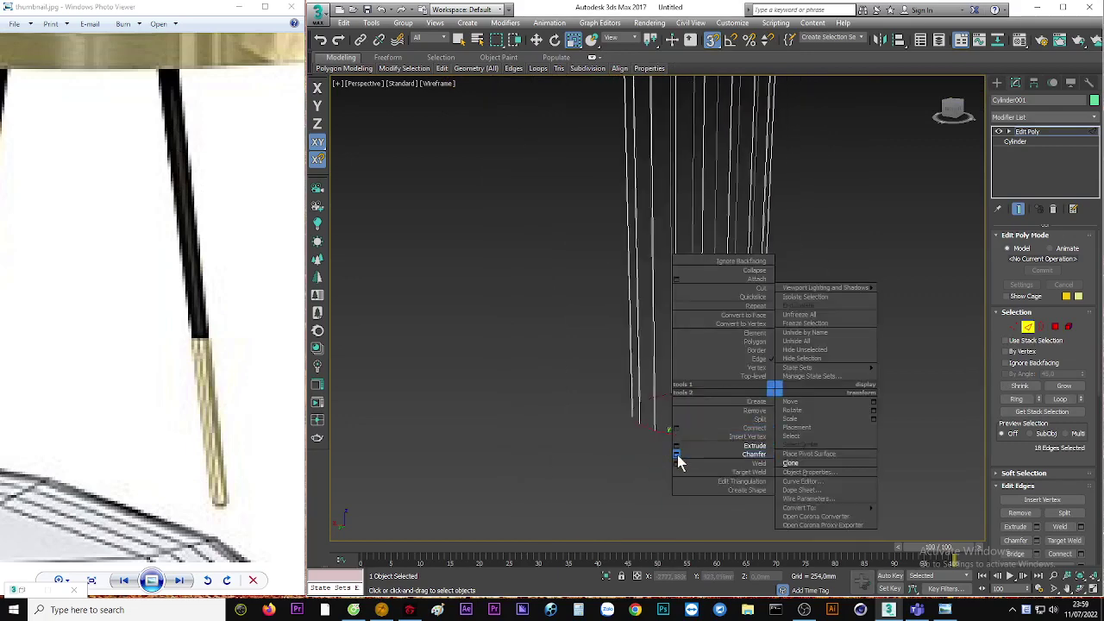
left_click(677, 455)
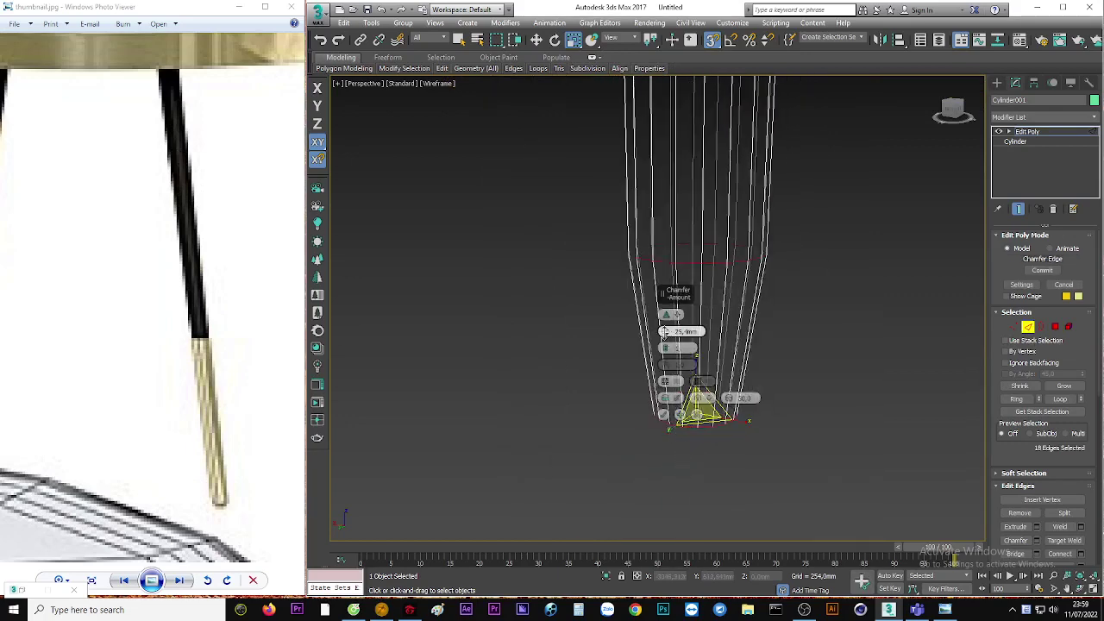
left_click_drag(664, 332, 664, 345)
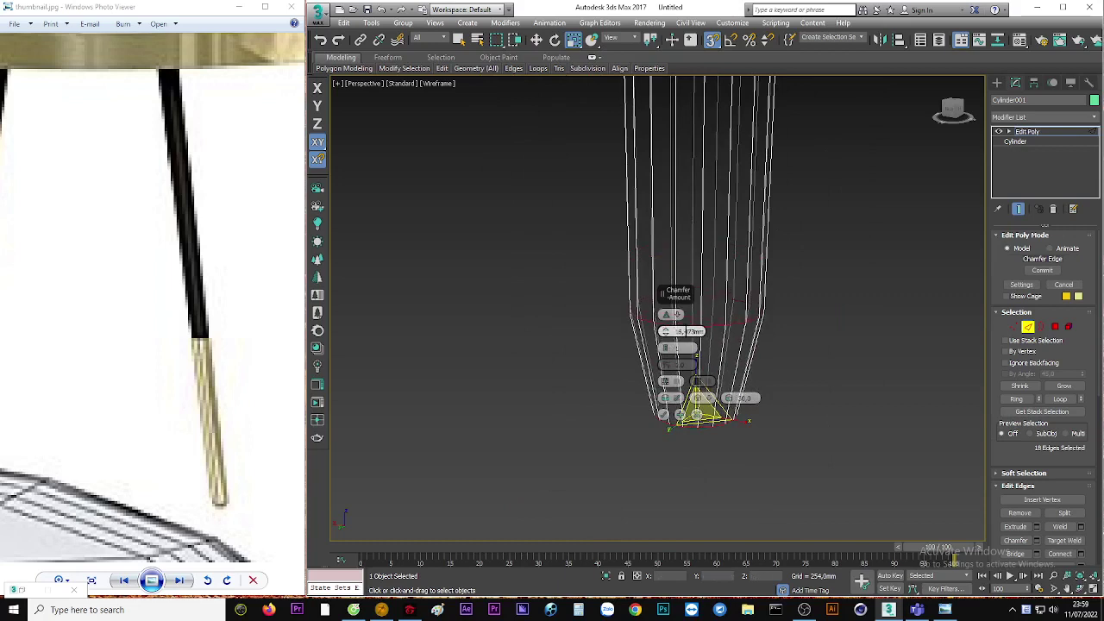
key("Return")
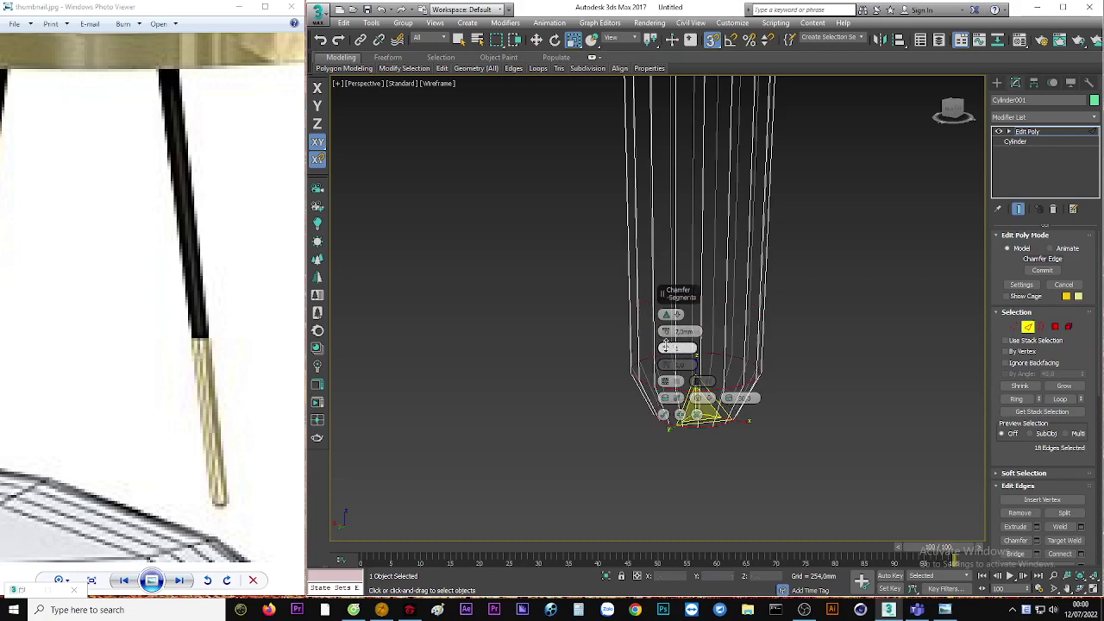
left_click_drag(664, 350, 665, 341)
key("F3")
key("w")
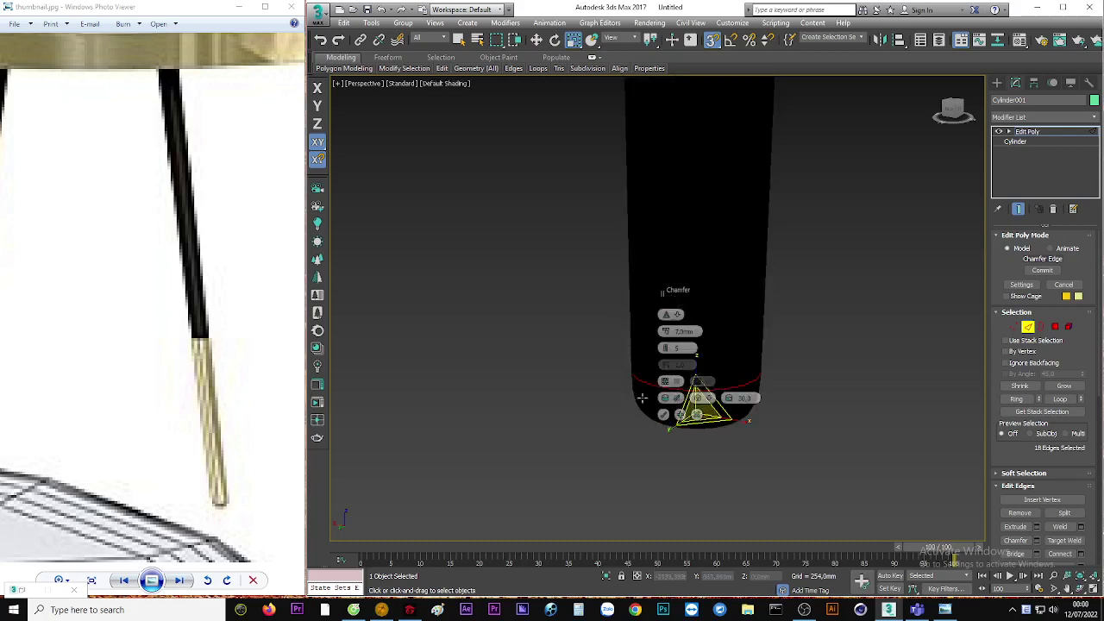
left_click(665, 413)
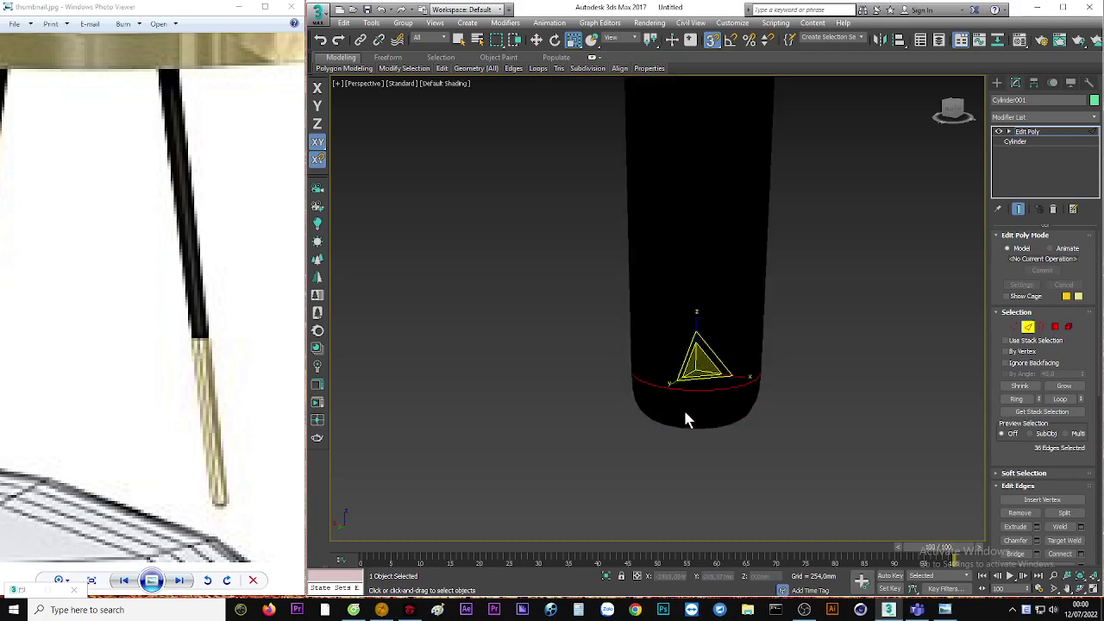
scroll(685, 417, "down", 2)
scroll(602, 349, "down", 1)
scroll(737, 362, "down", 2)
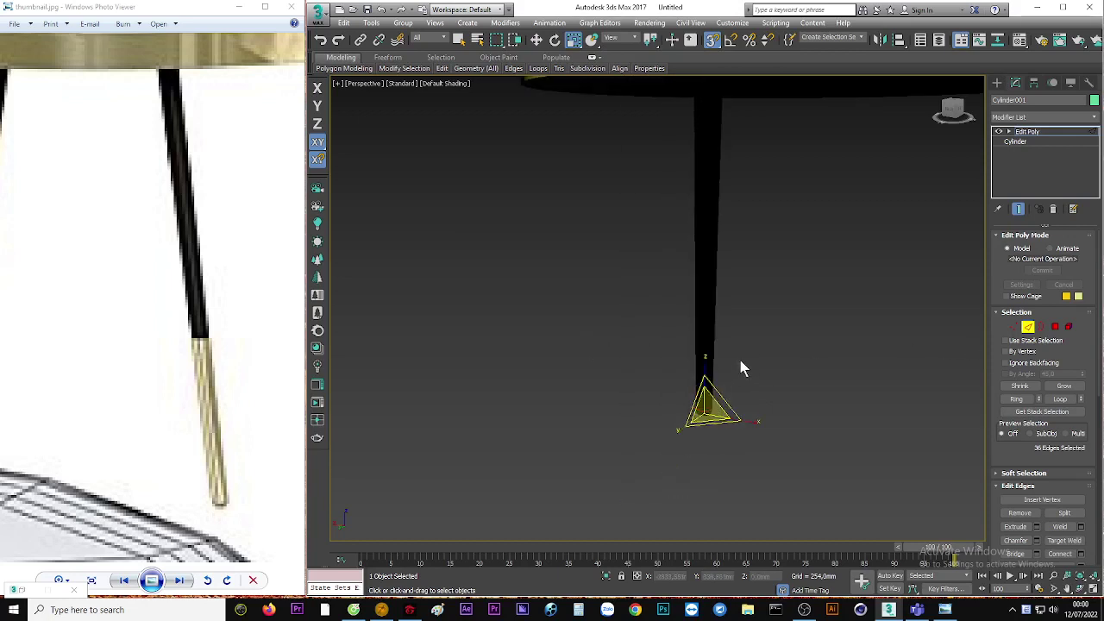
Connect the leg's vertical edges to add a new edge loop
key("F3")
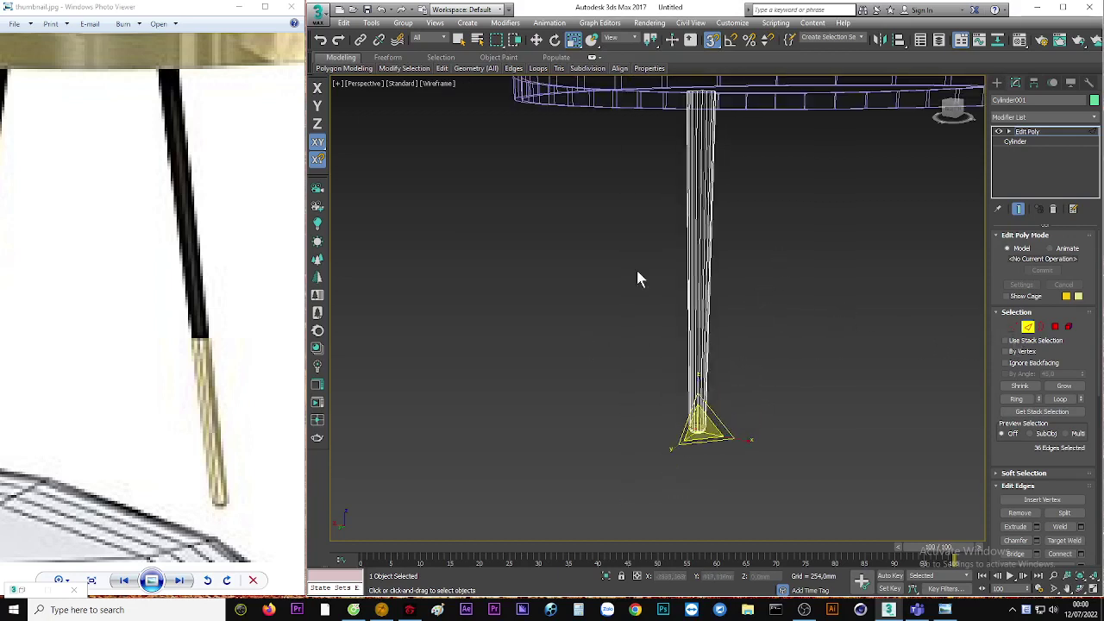
left_click(699, 269)
scroll(723, 291, "up", 2)
right_click(742, 311)
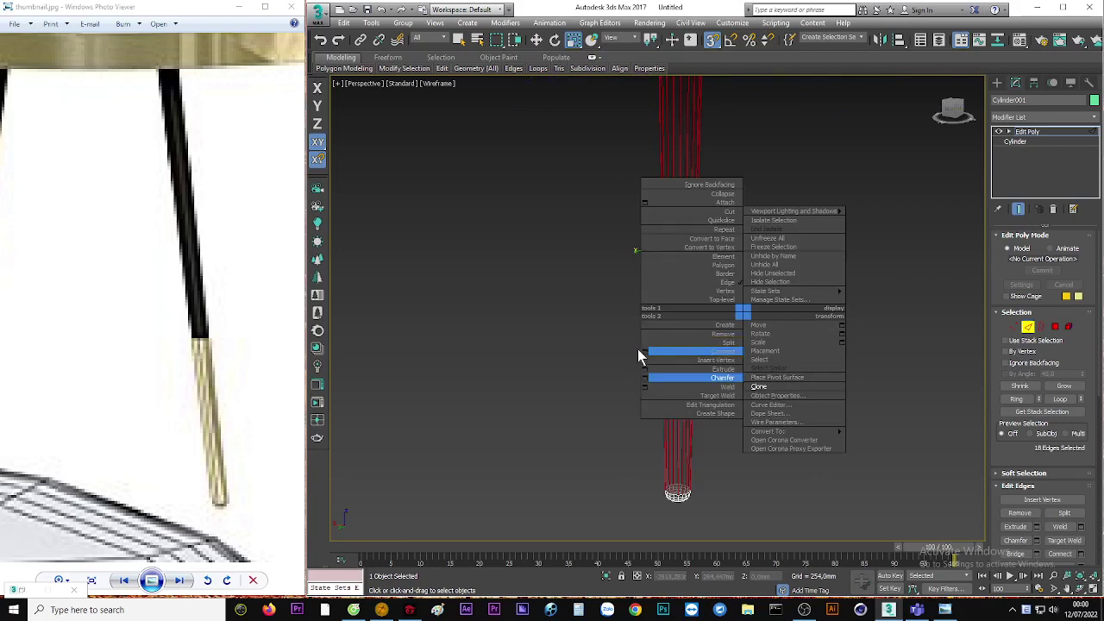
left_click(645, 352)
mouse_move(673, 294)
middle_mouse_down("alt")
mouse_move(751, 192)
mouse_move(727, 267)
middle_mouse_up("alt")
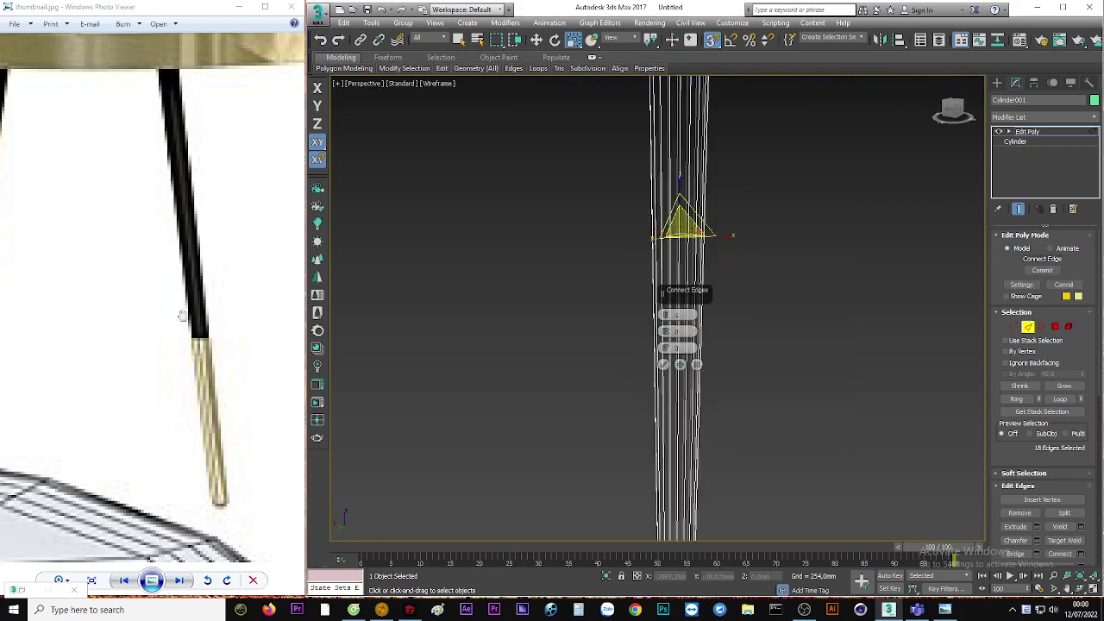
scroll(182, 314, "down", 3)
scroll(197, 366, "up", 1)
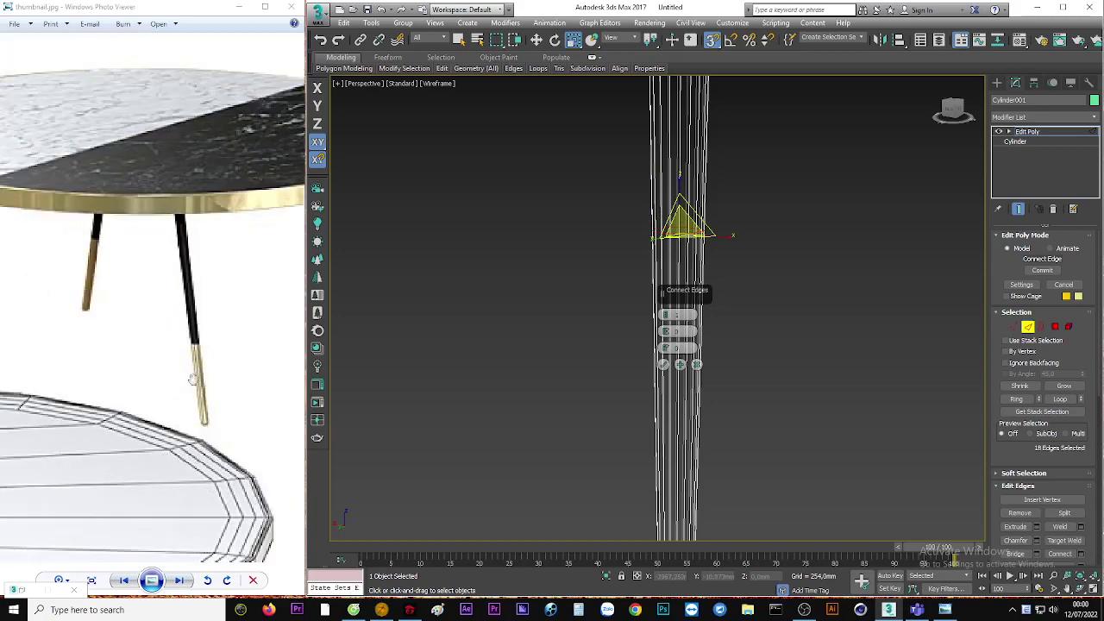
Slide the new loop to -34 toward the leg's bottom and apply it
middle_click_drag(761, 364, 715, 267)
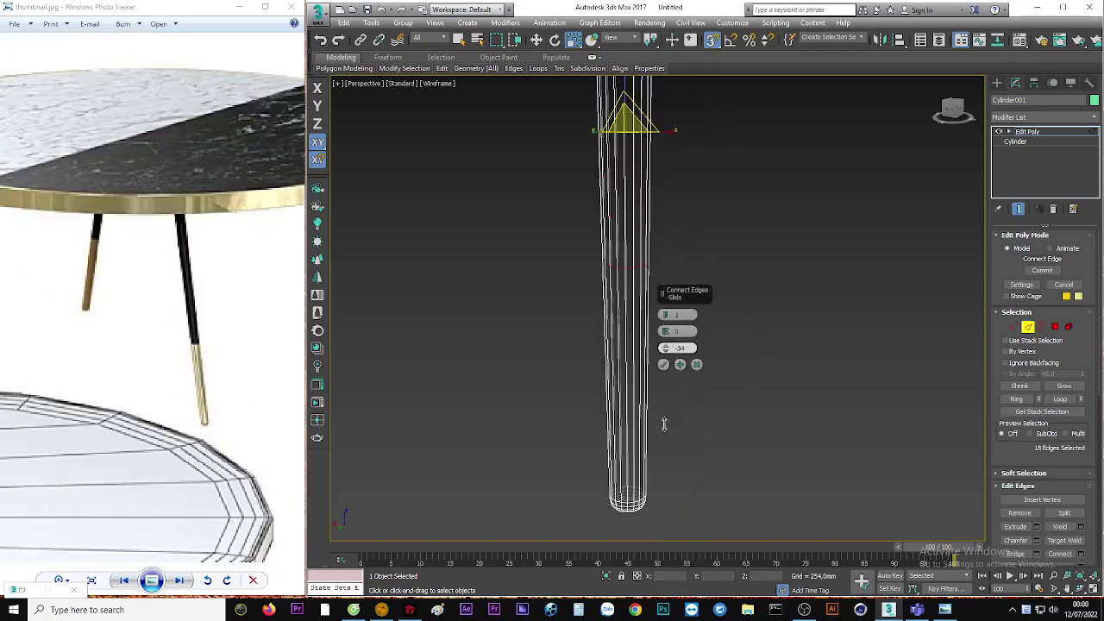
scroll(669, 421, "down", 3)
middle_click_drag(665, 440, 567, 375)
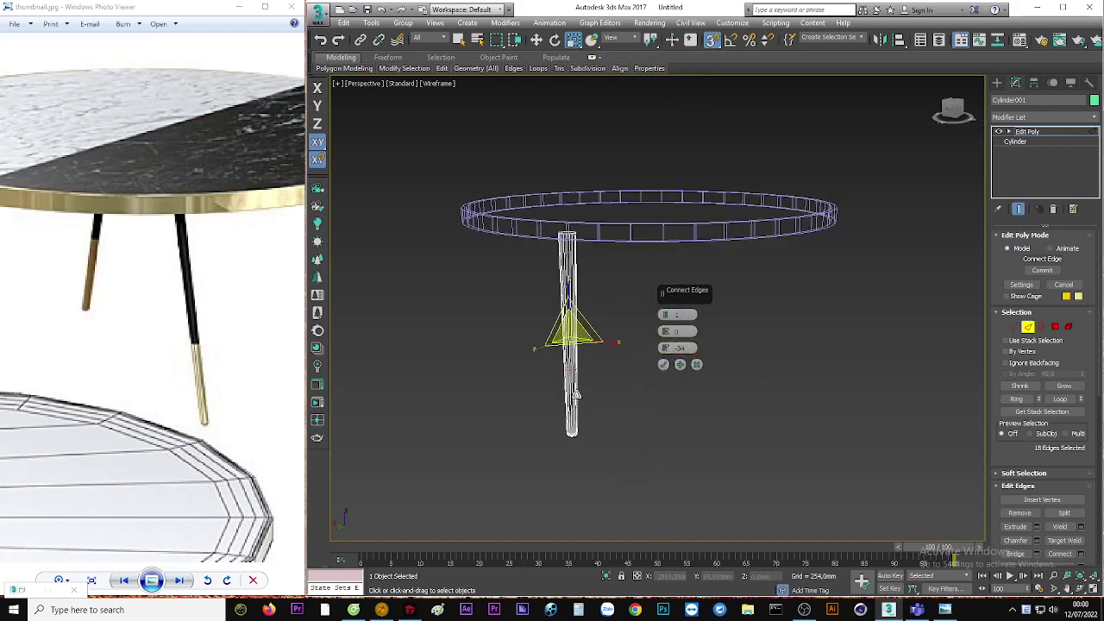
scroll(567, 375, "up", 3)
left_click(662, 366)
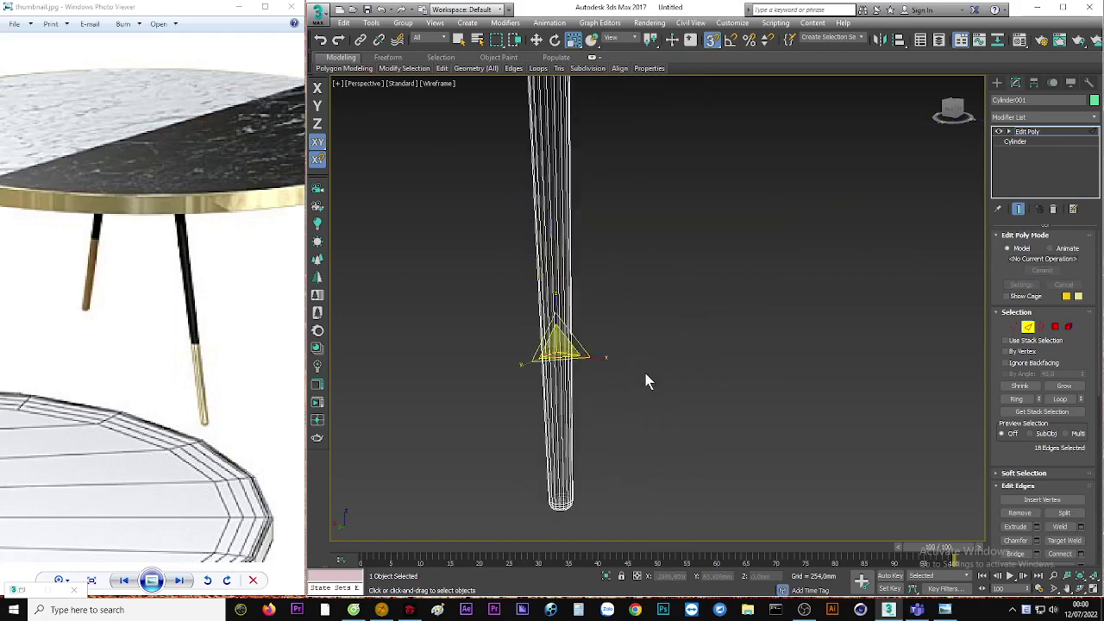
scroll(643, 369, "down", 3)
middle_click_drag(643, 369, 647, 345, "alt")
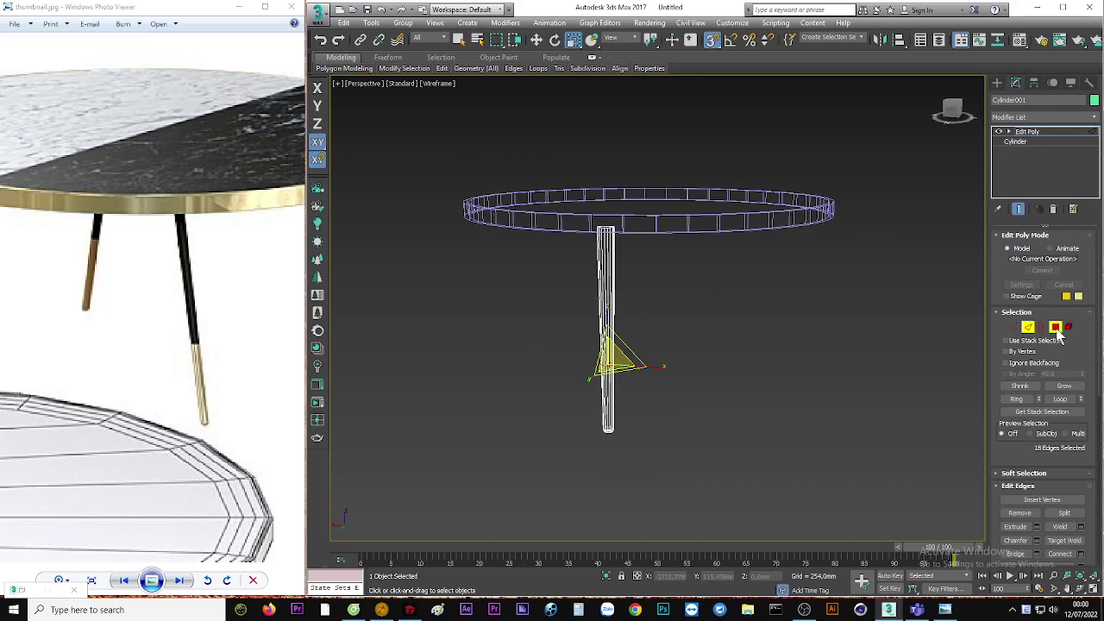
Detach the lower tip polygons of the leg as a separate object, Object001
left_click(1055, 327)
left_click_drag(648, 462, 595, 367)
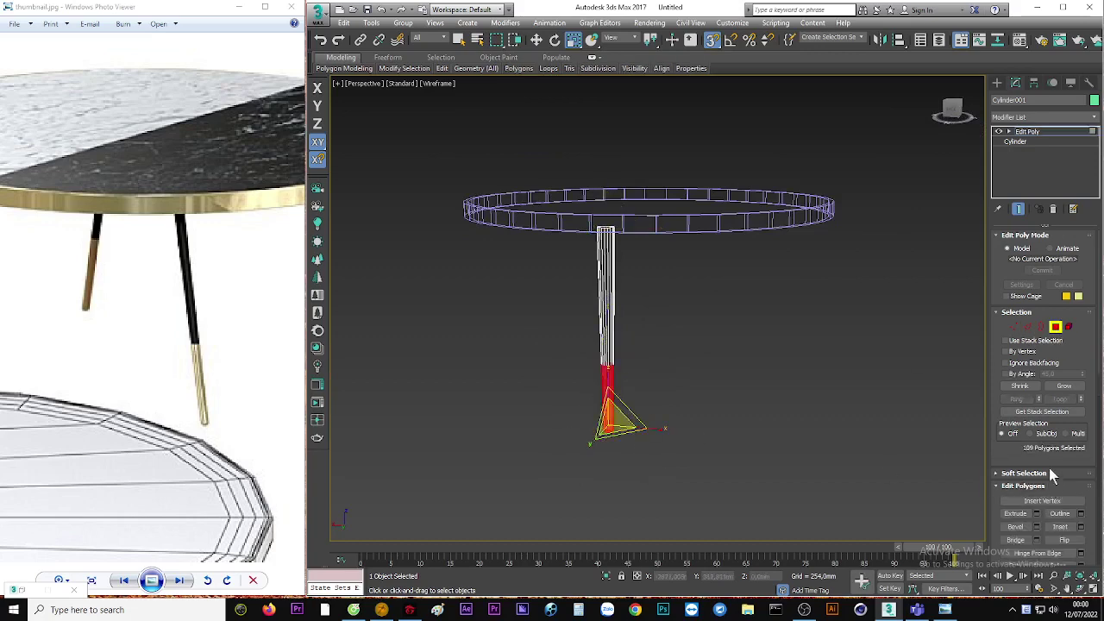
left_click_drag(1048, 468, 1028, 213)
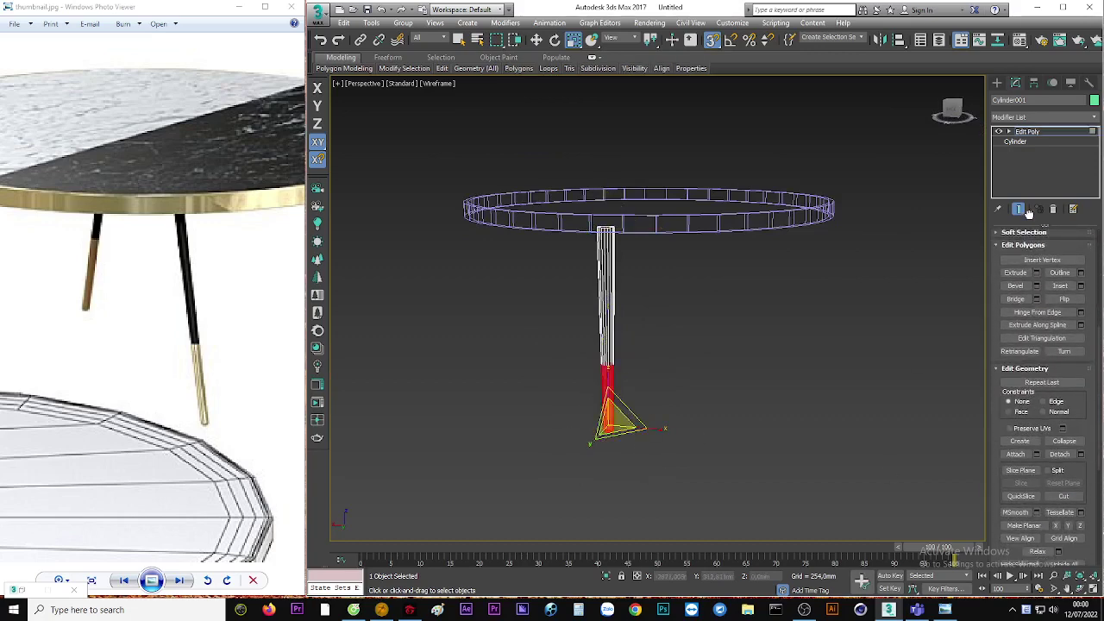
left_click(1078, 452)
left_click(747, 311)
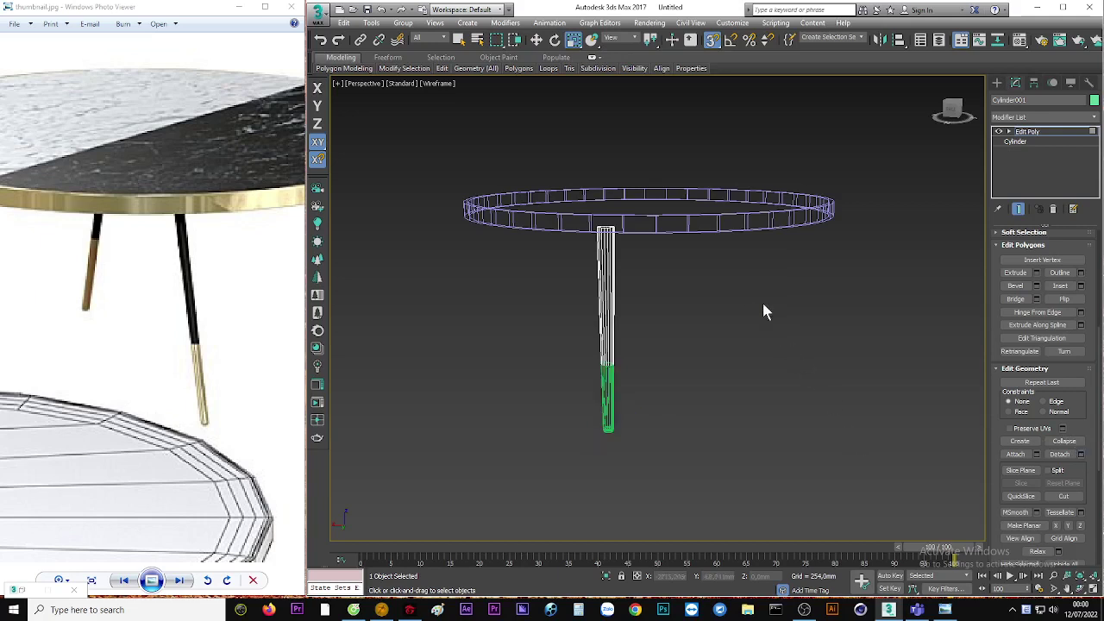
left_click(1026, 131)
Assign the yellow gold 'vang' material from the Material Editor to the detached tip
key("F3")
key("r")
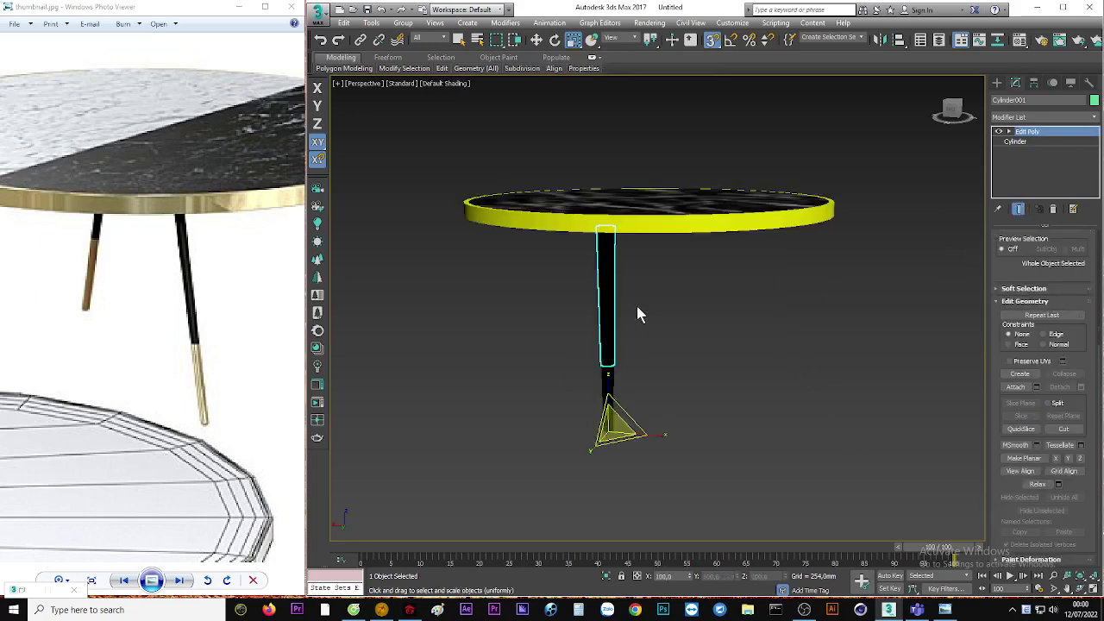
left_click_drag(656, 398, 522, 439)
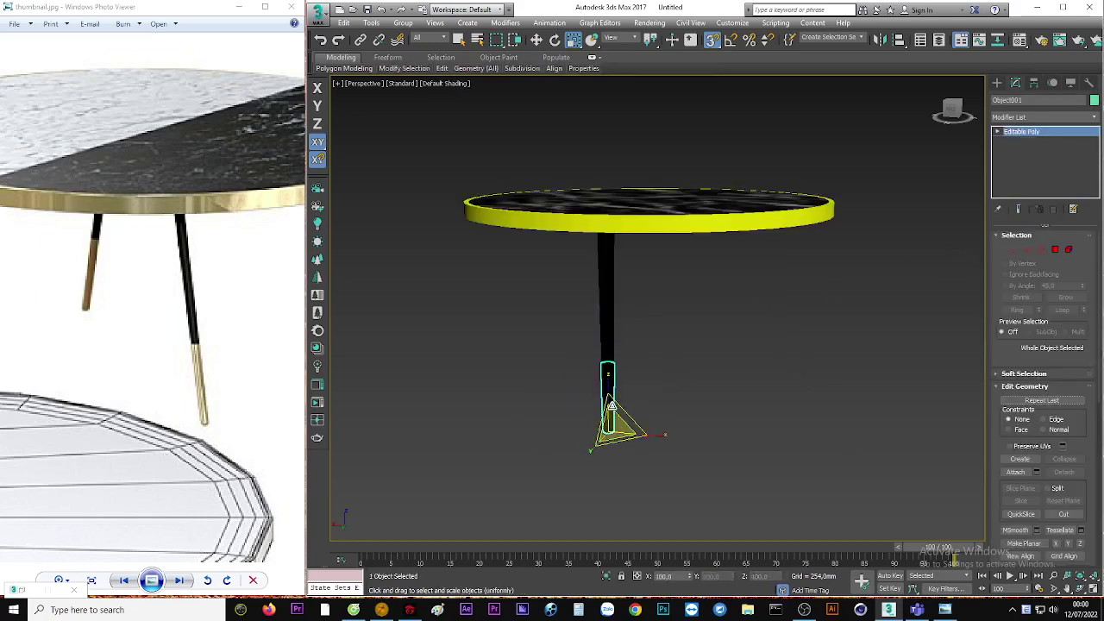
key("m")
left_click(229, 120)
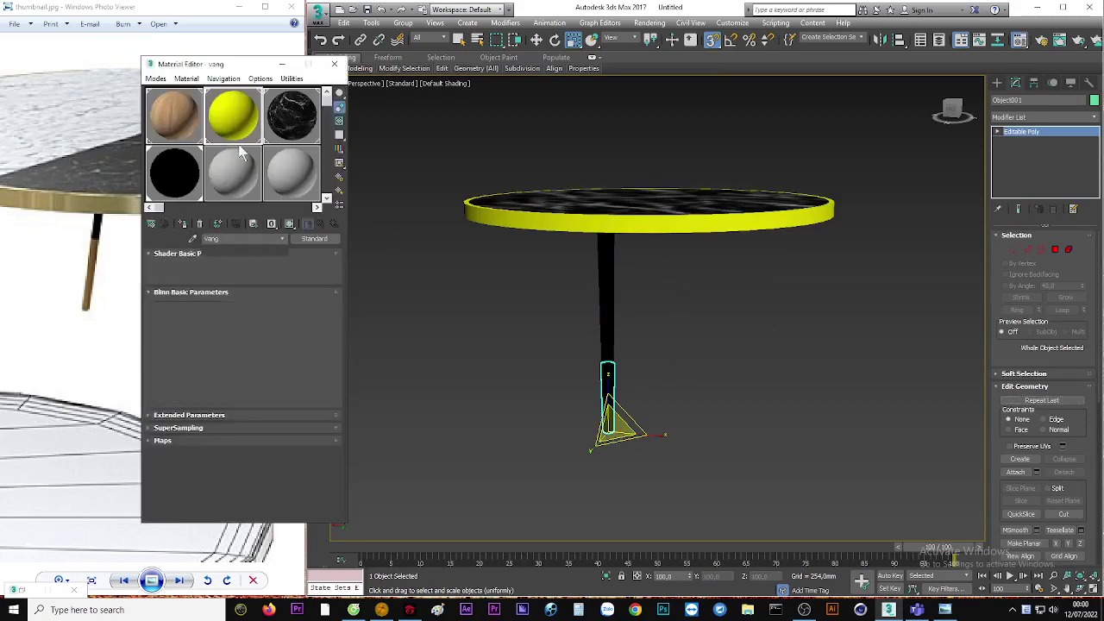
left_click(183, 229)
key("m")
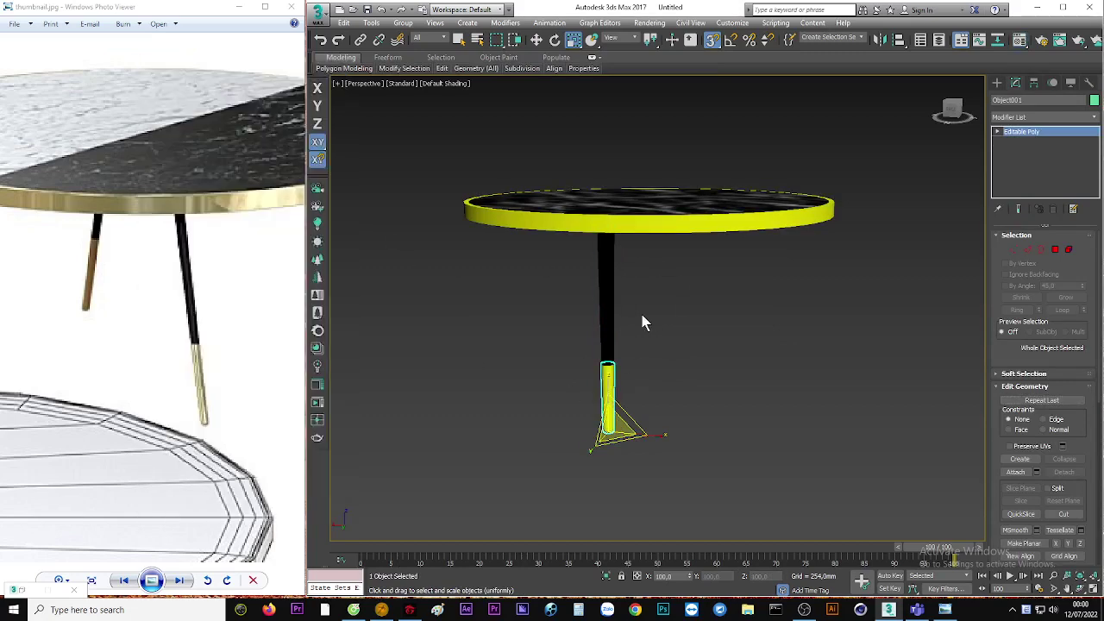
left_click_drag(640, 310, 563, 392)
mouse_move(614, 339)
middle_mouse_down("alt")
mouse_move(641, 374)
mouse_move(670, 387)
mouse_move(673, 369)
mouse_move(657, 394)
middle_mouse_up("alt")
Box-select the black leg and its gold tip and group them as Group001
left_click(656, 394)
left_click_drag(511, 334, 511, 333)
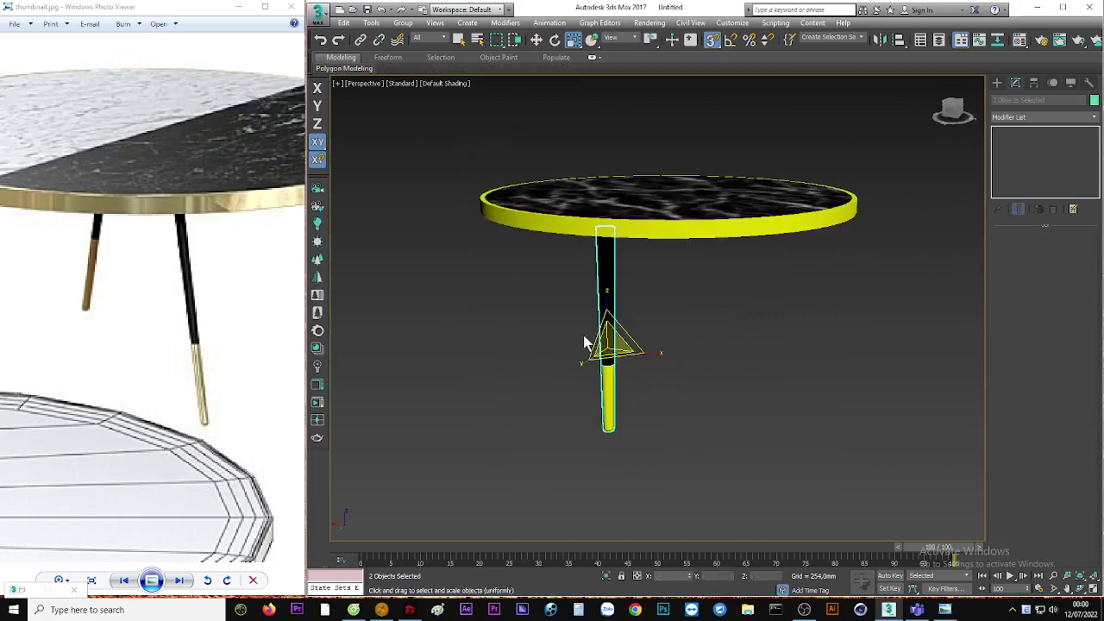
left_click(403, 22)
left_click(418, 37)
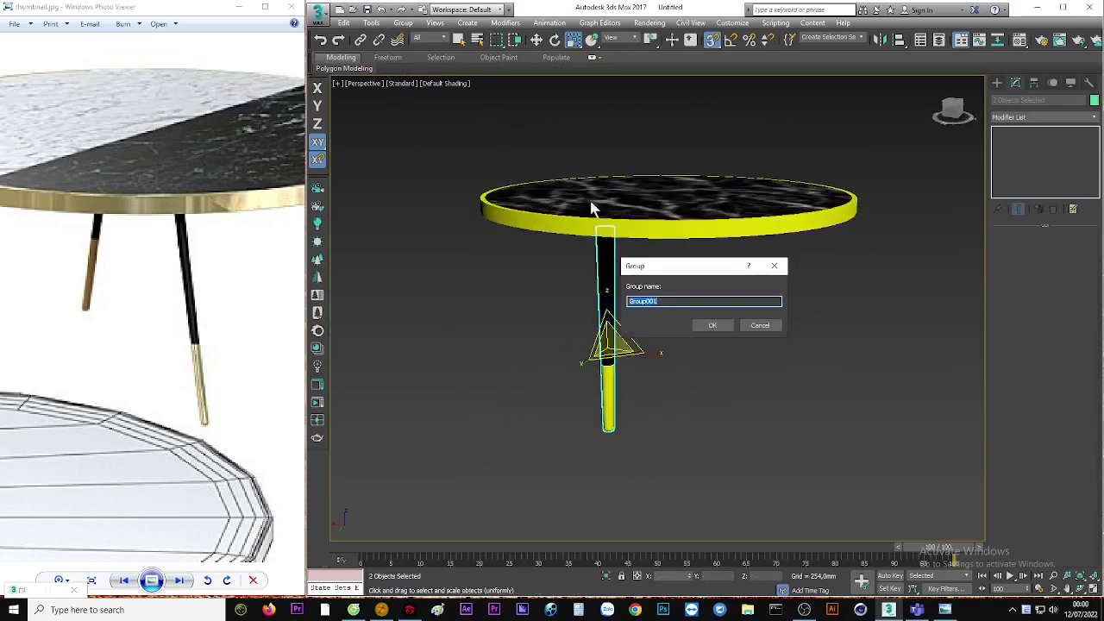
left_click(709, 326)
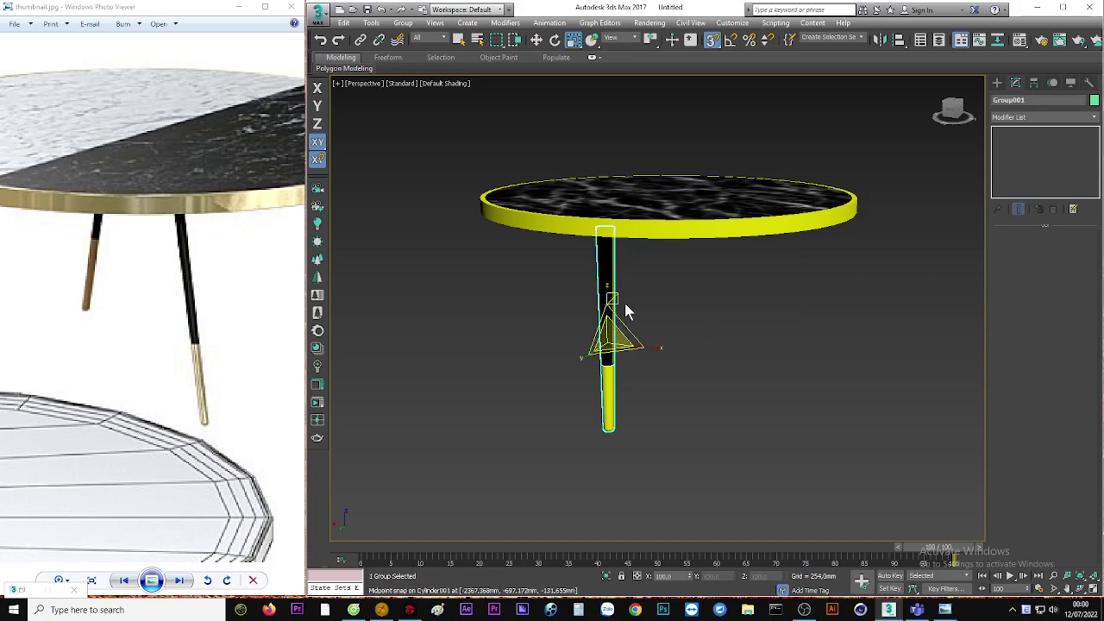
middle_click_drag(623, 301, 684, 287, "alt")
middle_click_drag(921, 184, 753, 264, "alt")
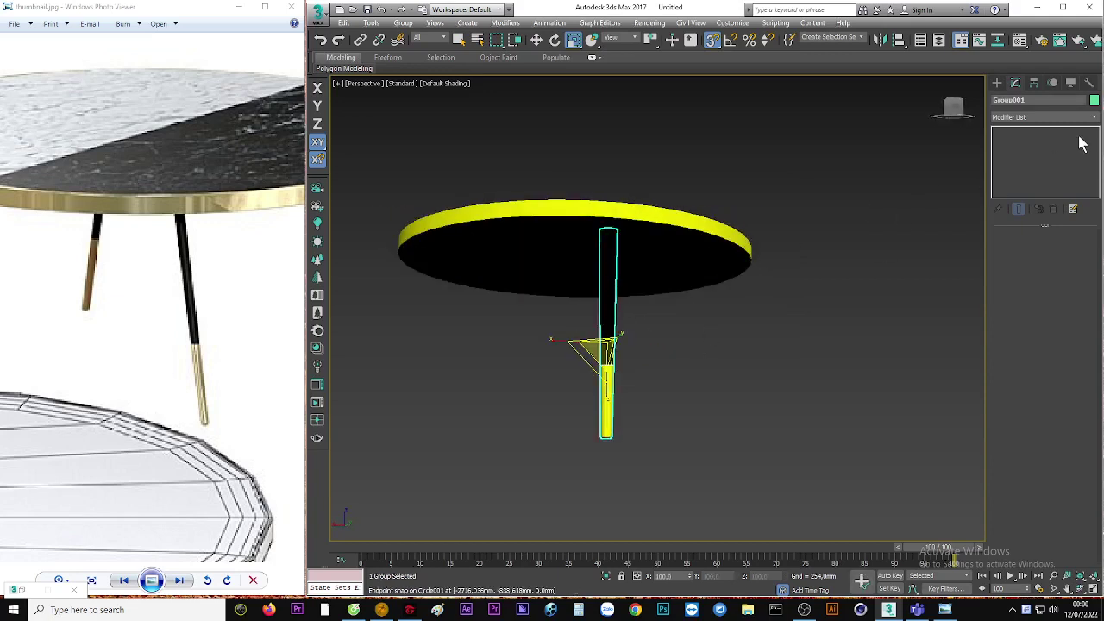
With Affect Pivot Only, raise Group001's pivot on Z to the leg's top end
left_click(1035, 83)
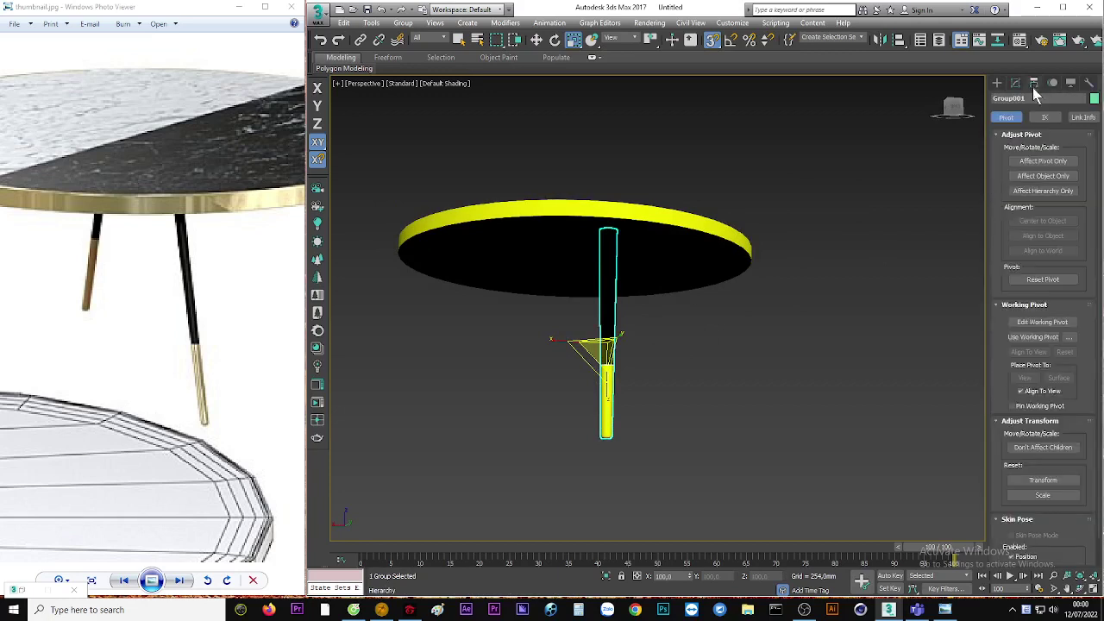
left_click(1041, 162)
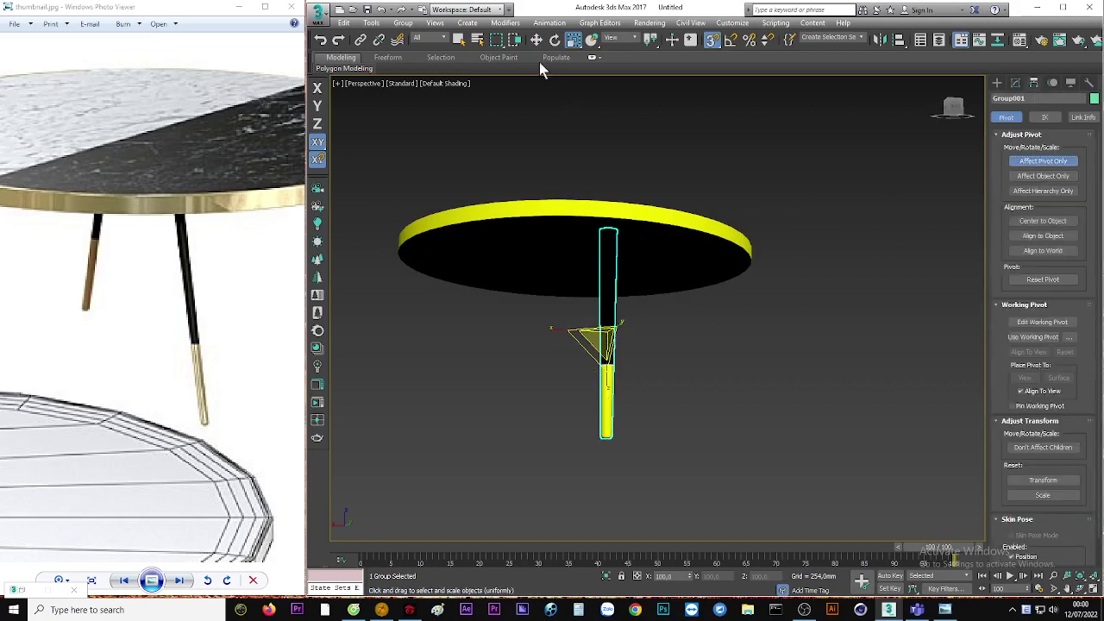
left_click(536, 40)
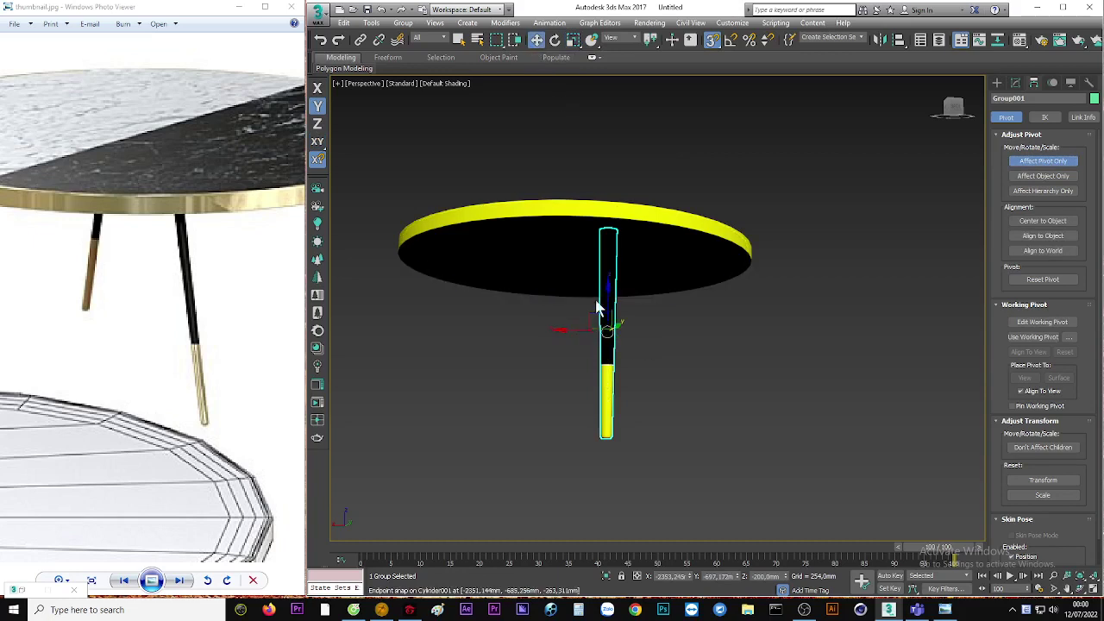
left_click_drag(610, 299, 610, 231)
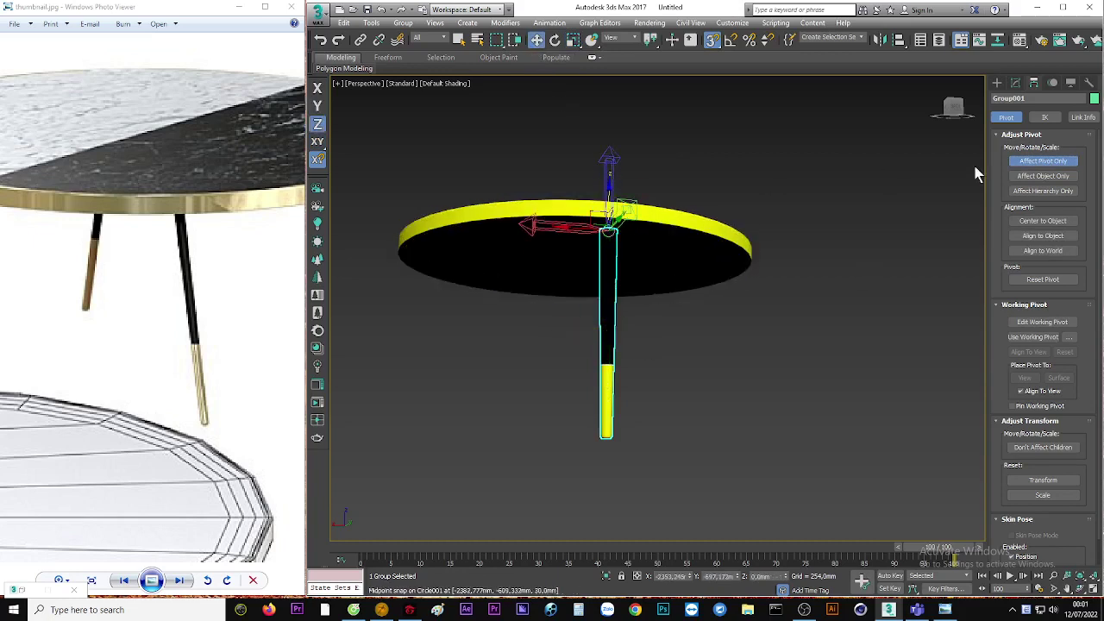
left_click(555, 42)
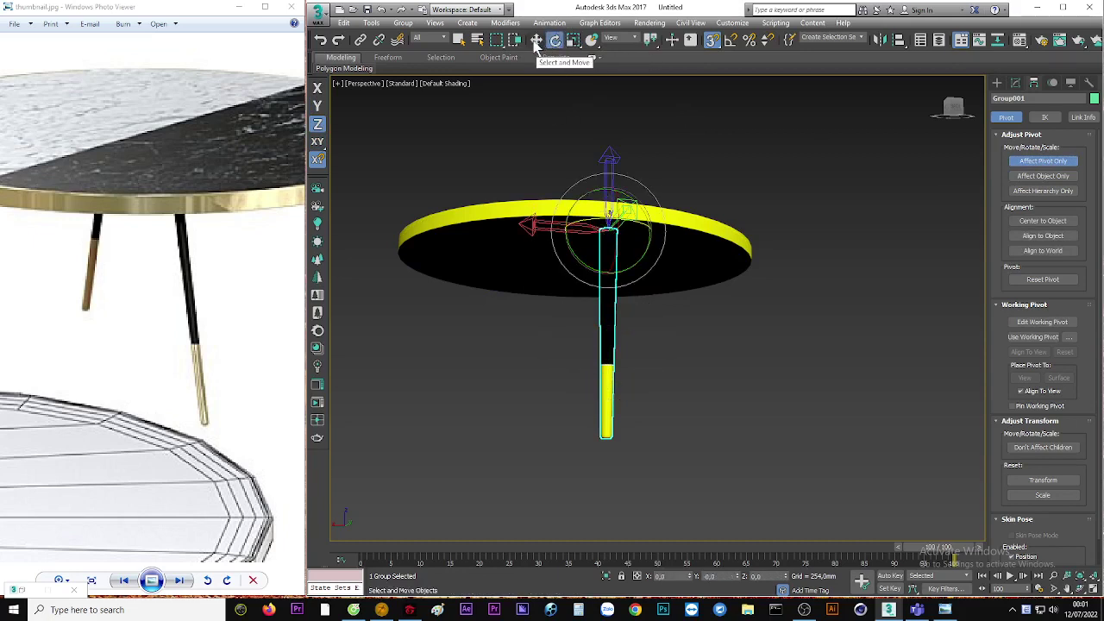
left_click(573, 43)
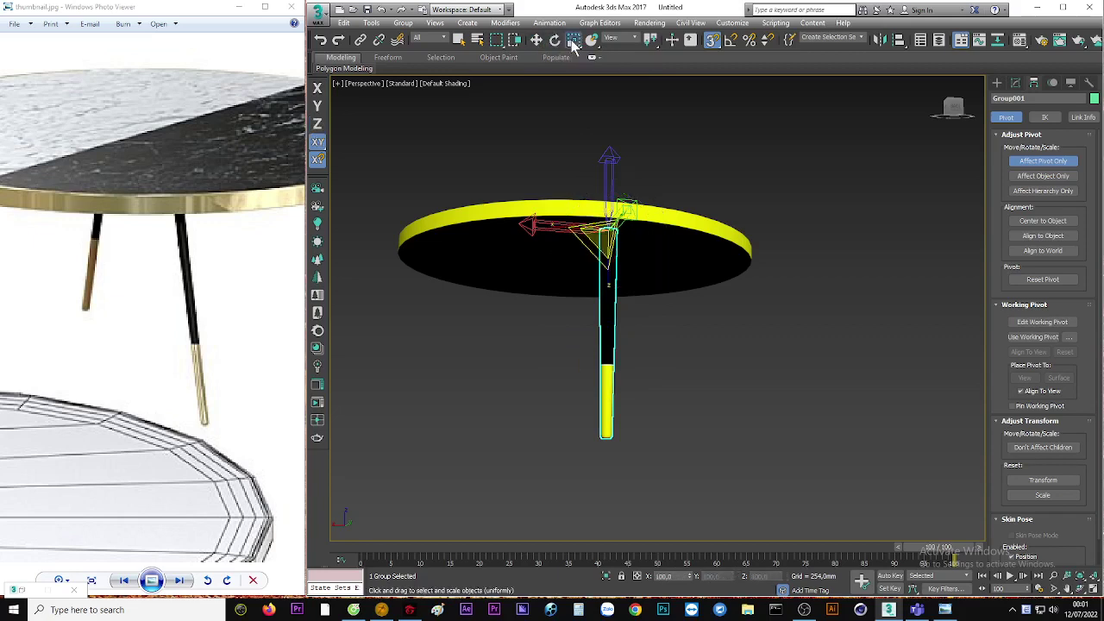
left_click(555, 42)
left_click(535, 40)
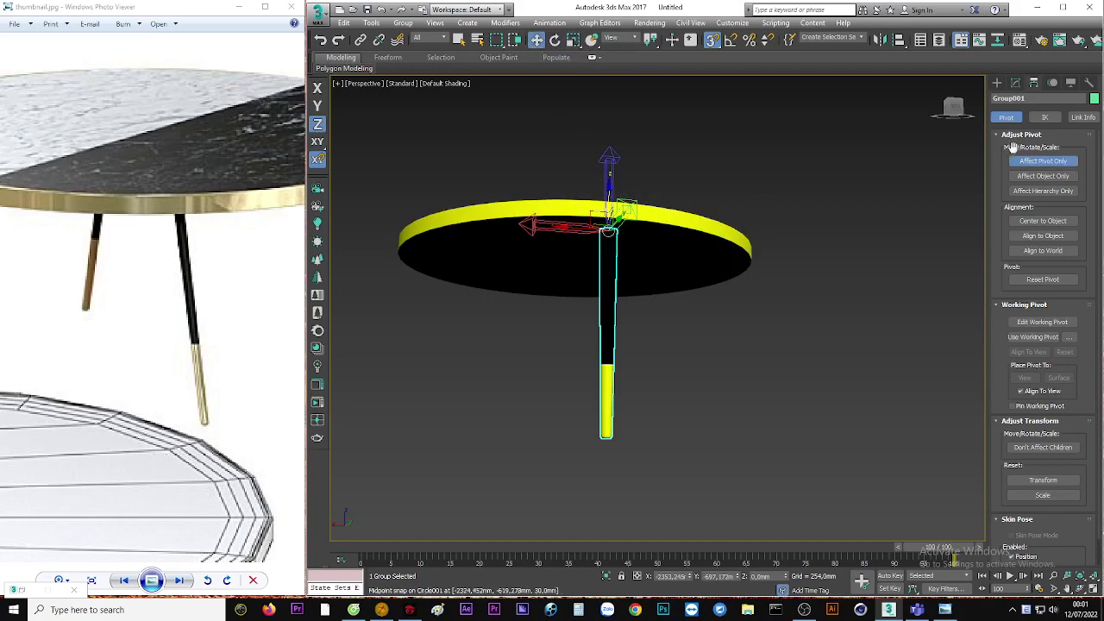
left_click(1015, 84)
middle_click_drag(665, 258, 687, 291, "alt")
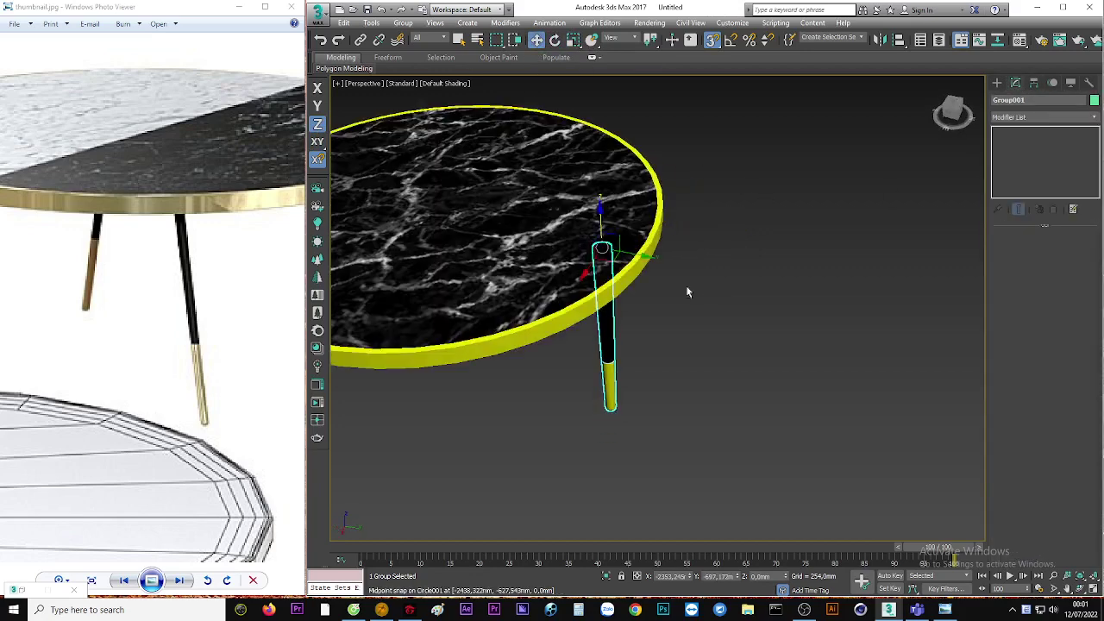
left_click(554, 40)
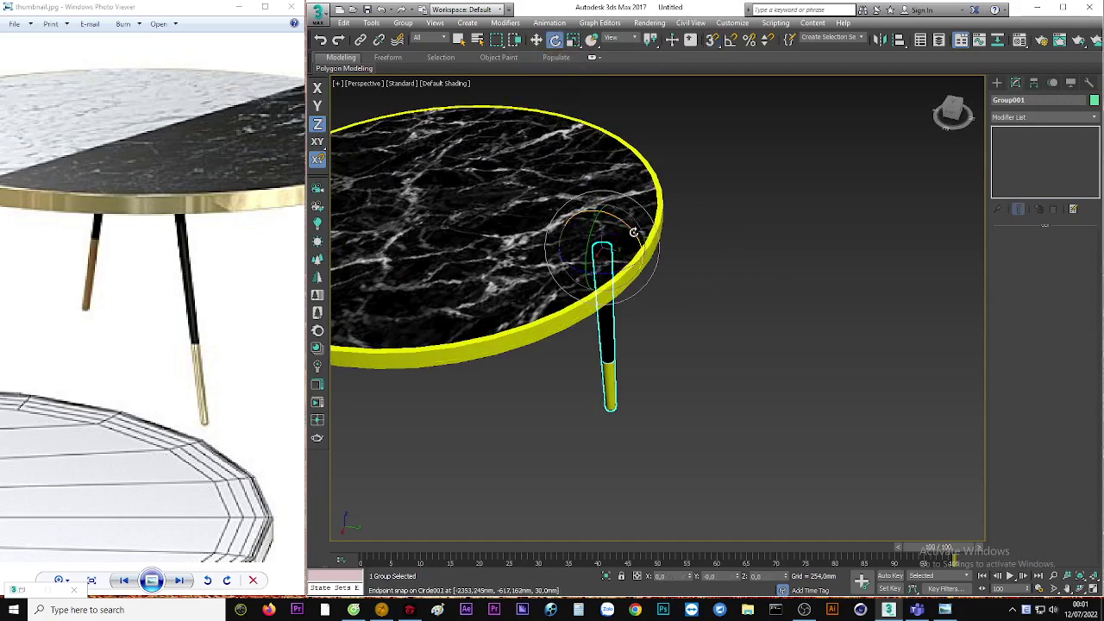
Rotate Group001 by a 20° X offset in Rotate Transform Type-In so the leg splays outward
left_click_drag(633, 232, 629, 213)
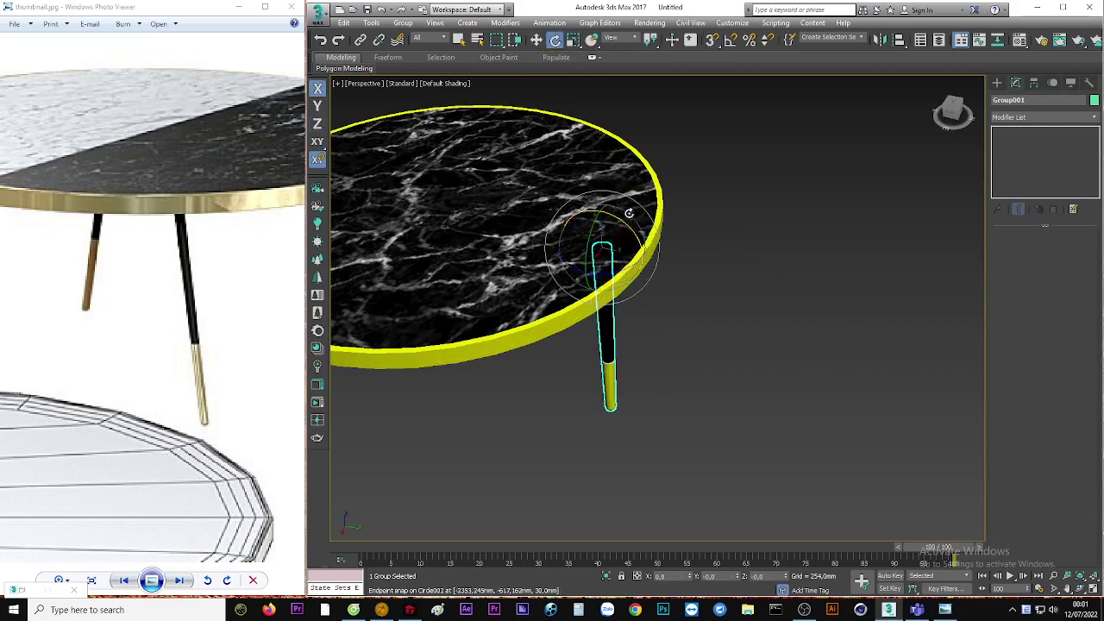
right_click(554, 40)
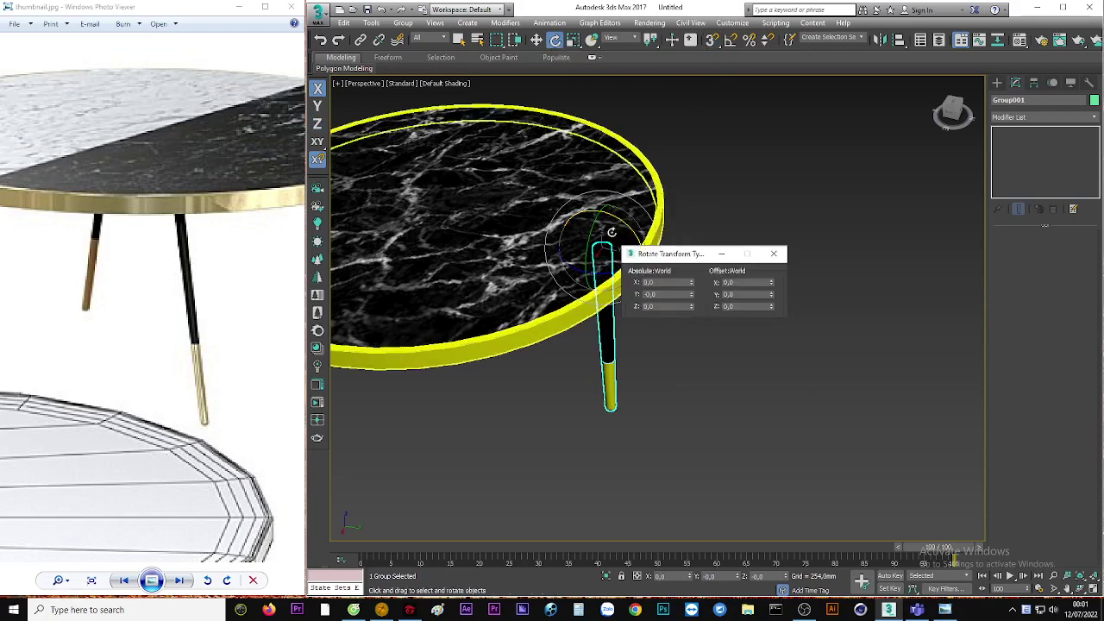
middle_click_drag(567, 234, 604, 284, "alt")
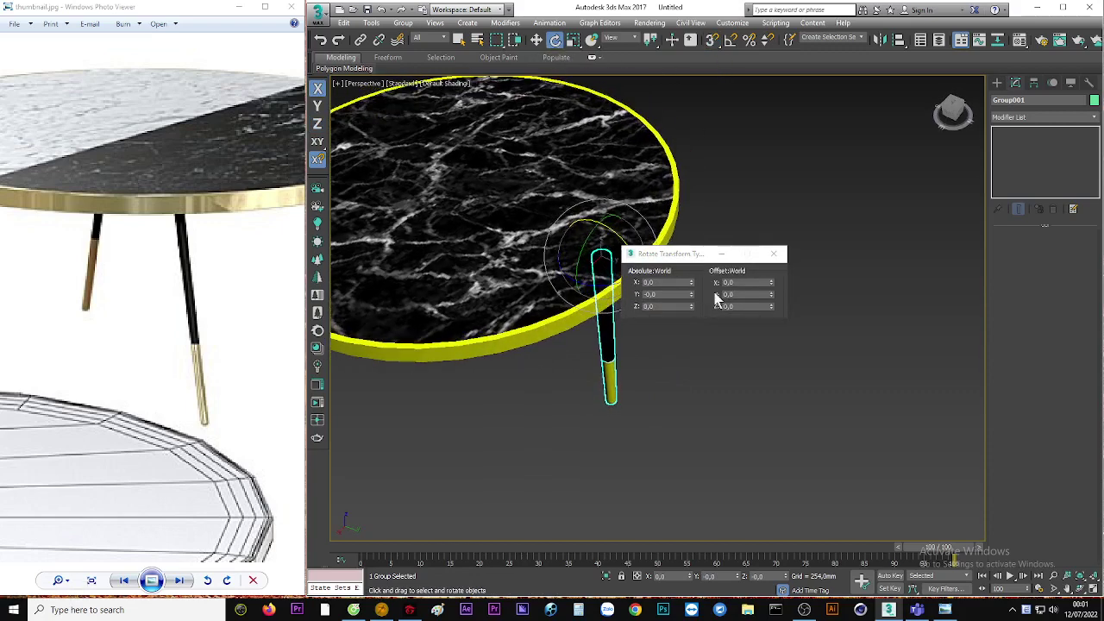
left_click_drag(619, 261, 696, 251)
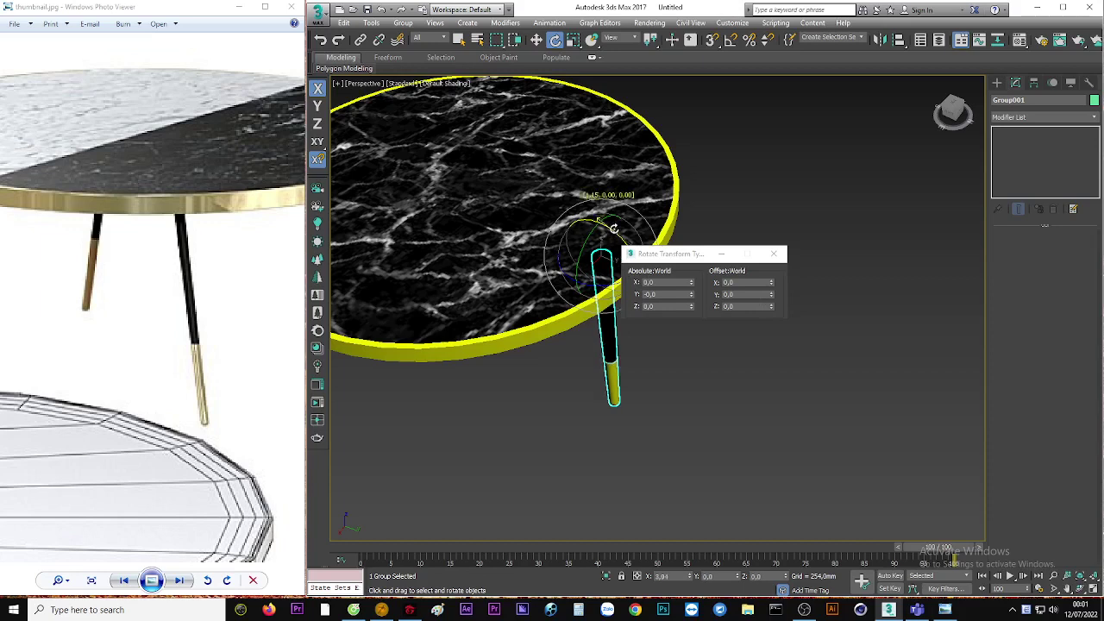
left_click(747, 281)
type("0")
key("Return")
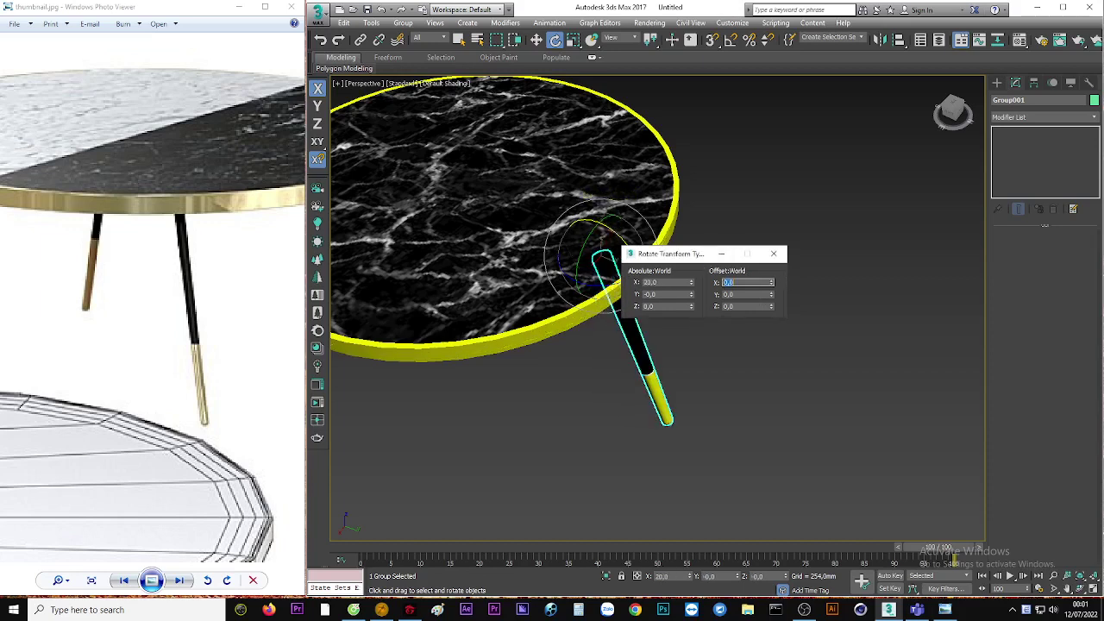
mouse_move(791, 272)
middle_mouse_down("alt")
mouse_move(590, 413)
mouse_move(609, 389)
mouse_move(591, 406)
mouse_move(554, 407)
mouse_move(614, 276)
middle_mouse_up("alt")
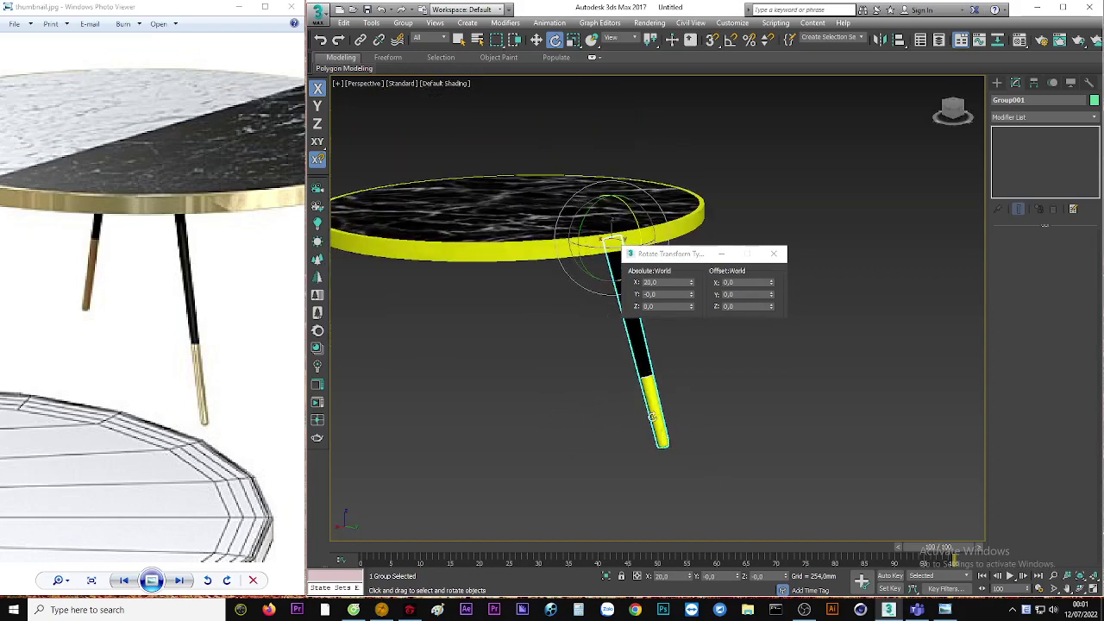
mouse_move(652, 418)
middle_mouse_down("alt")
mouse_move(640, 446)
mouse_move(641, 400)
middle_mouse_up("alt")
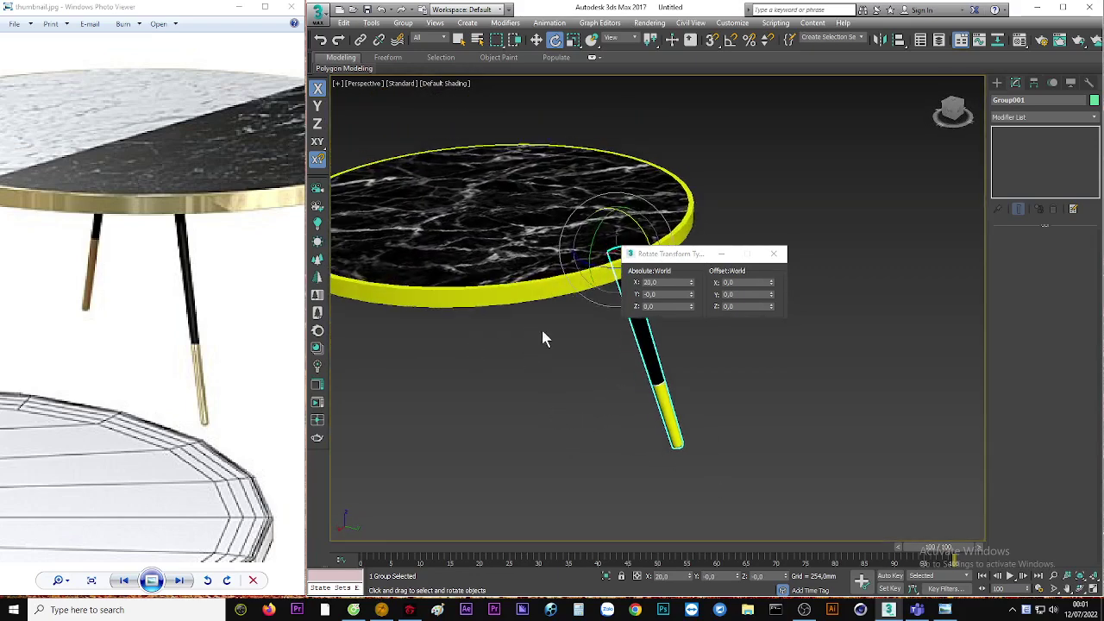
key("t")
scroll(591, 386, "up", 3)
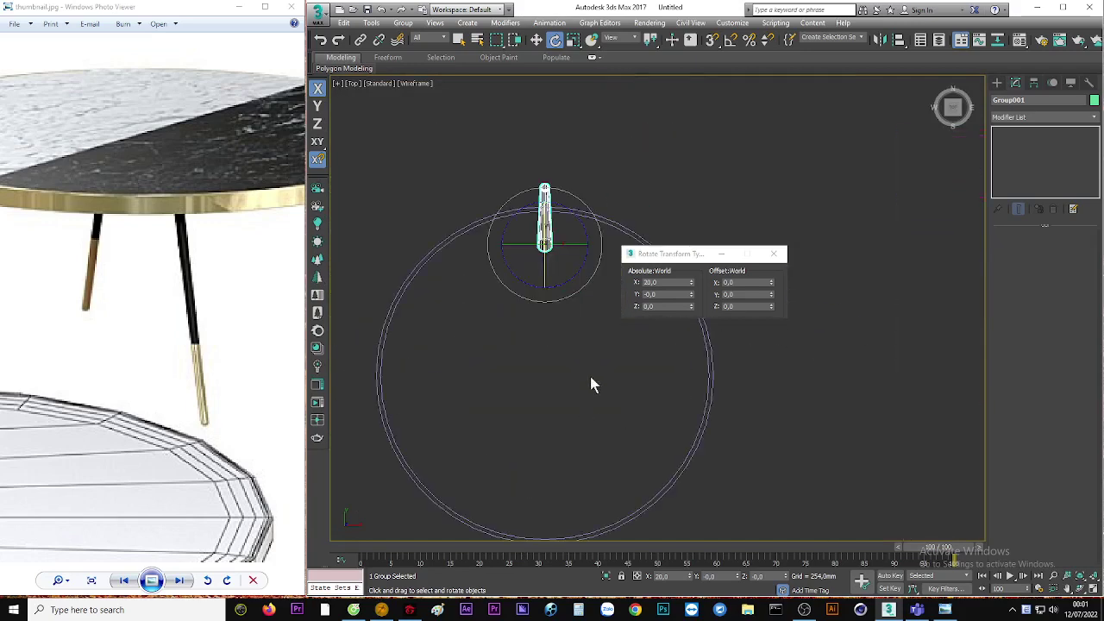
middle_click_drag(638, 391, 639, 377)
left_click_drag(694, 255, 853, 213)
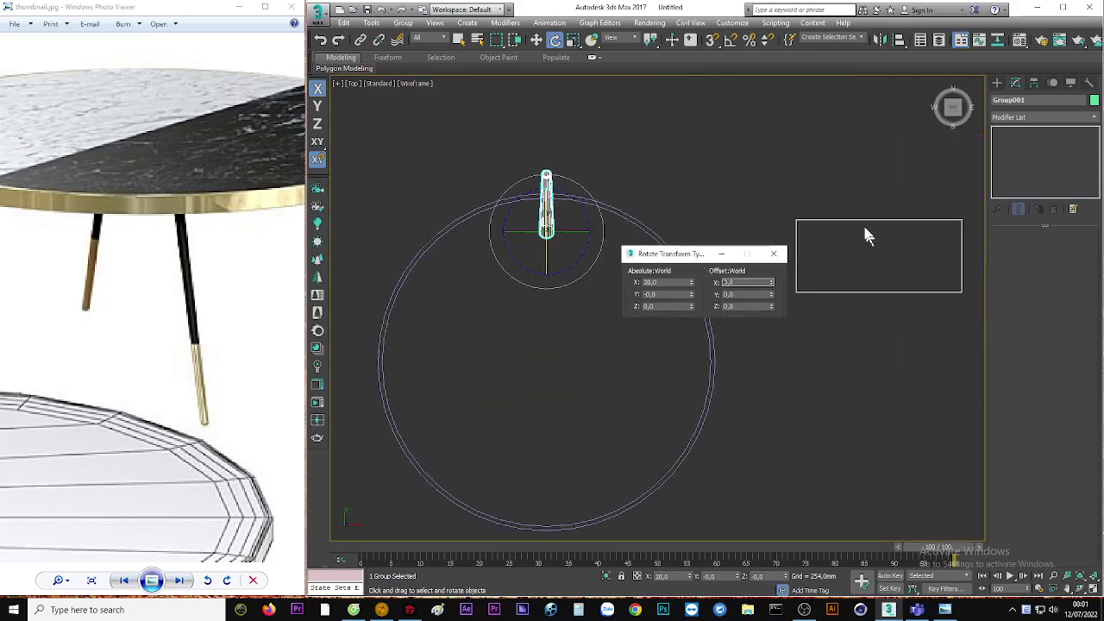
In the top view, snap Group001's pivot to the tabletop centre using Affect Pivot Only
left_click(1032, 86)
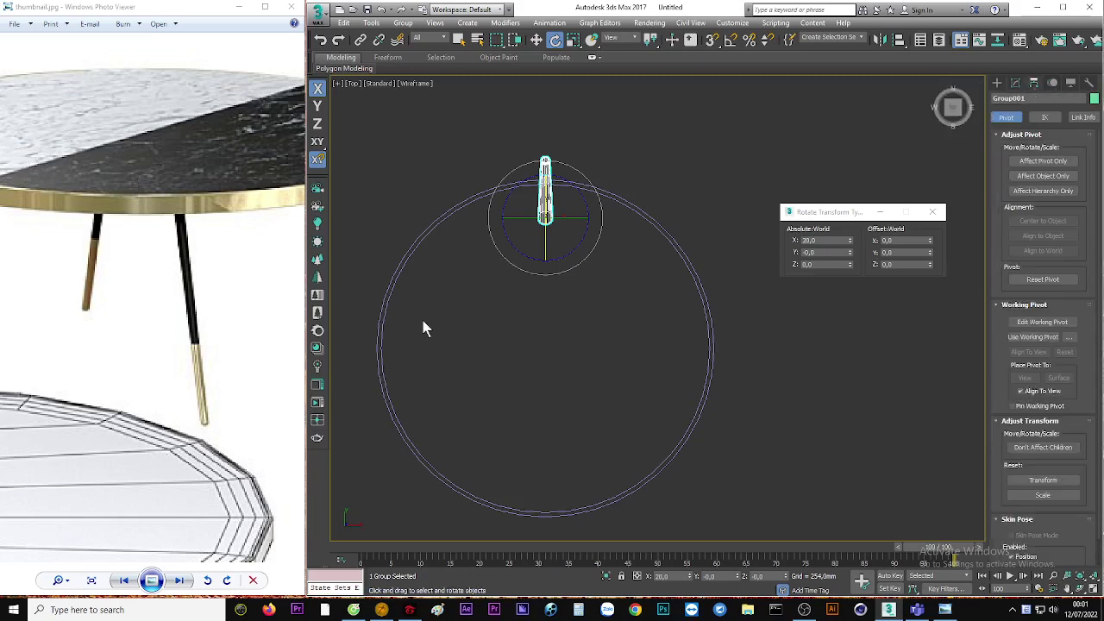
middle_click_drag(423, 325, 444, 308)
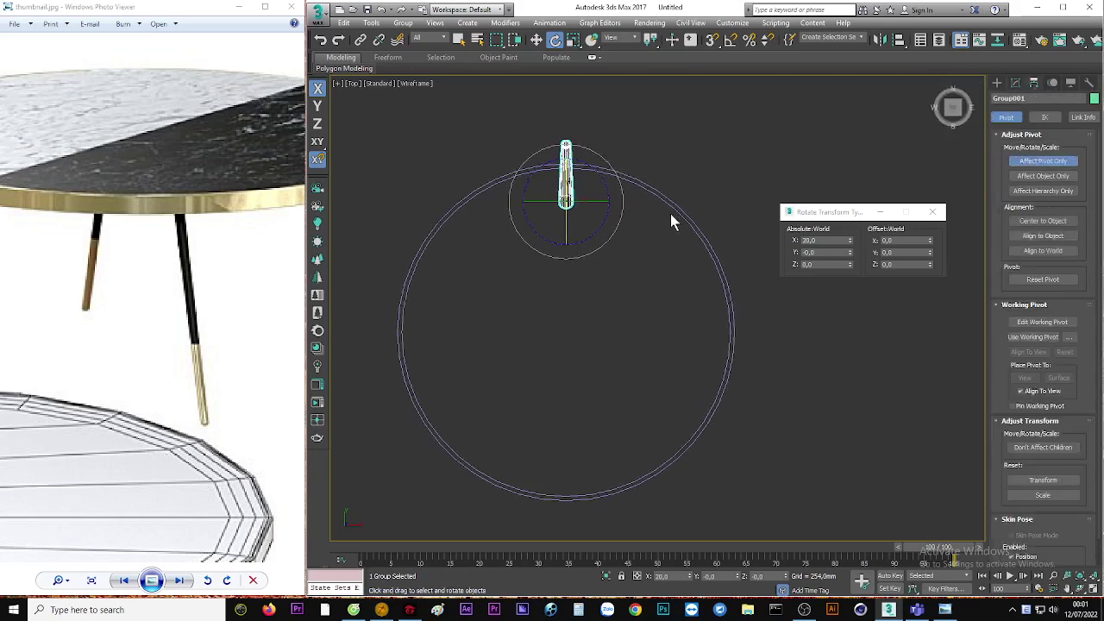
left_click(536, 42)
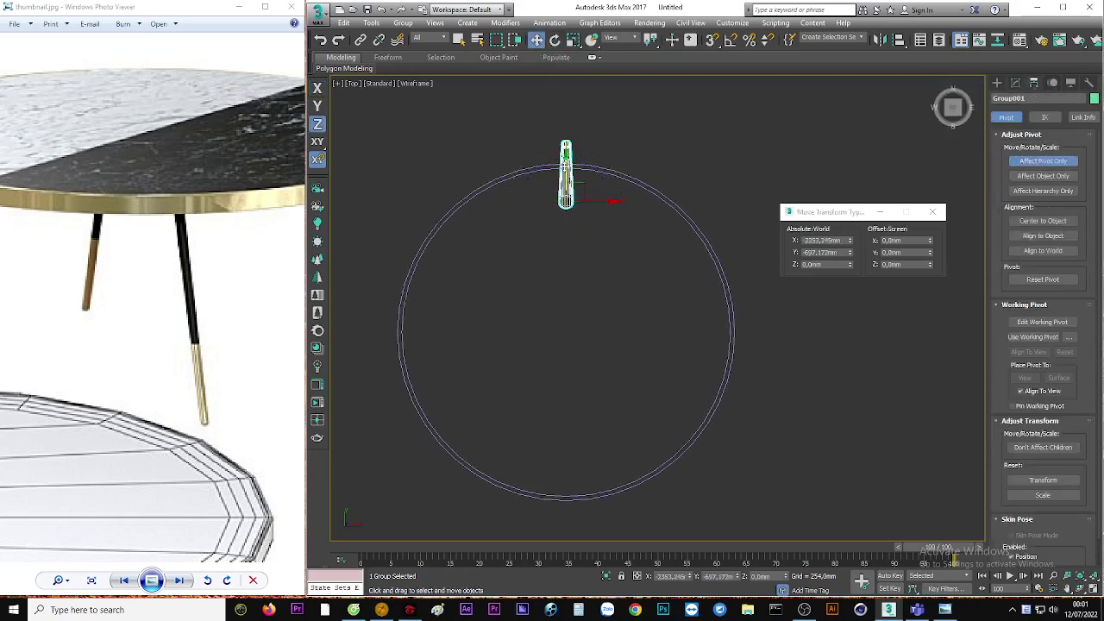
left_click_drag(565, 183, 723, 344)
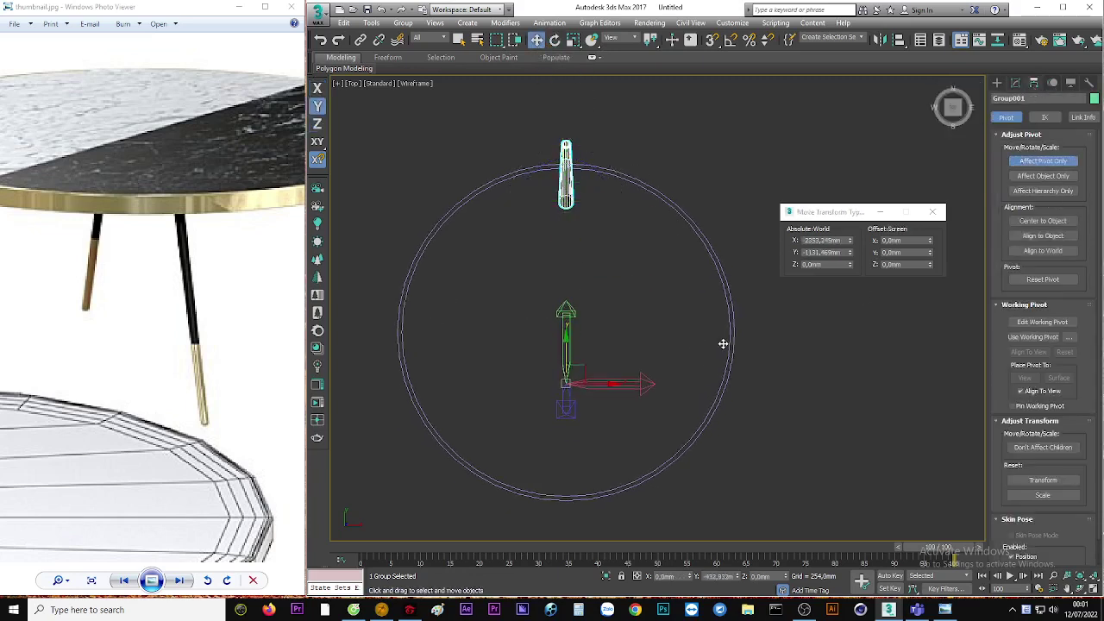
left_click(712, 40)
left_click_drag(567, 365, 731, 334)
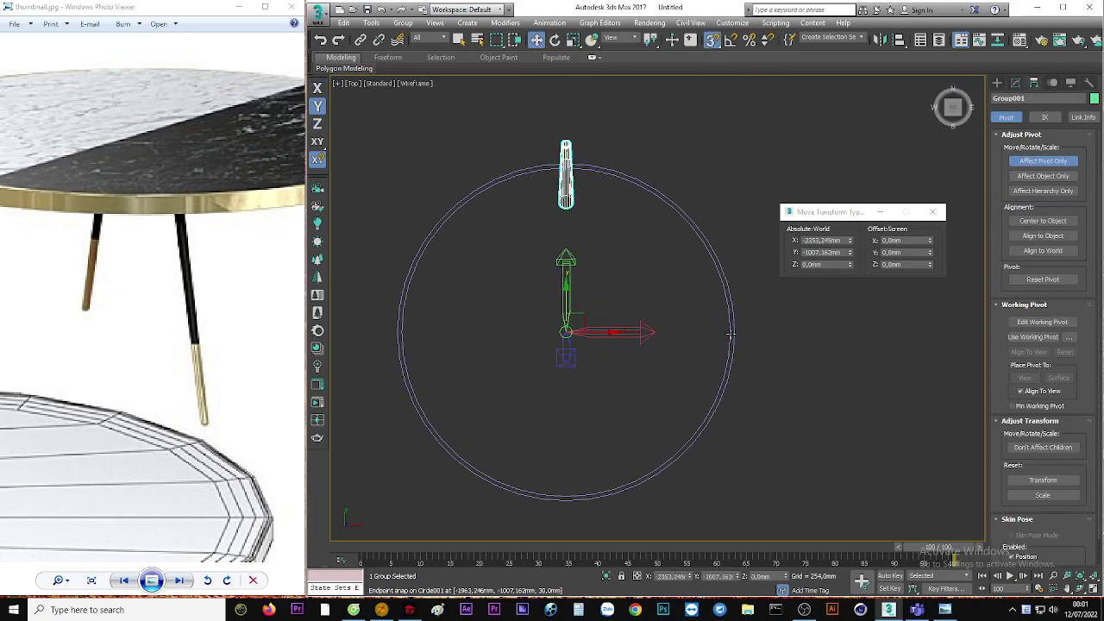
middle_click_drag(730, 334, 716, 321)
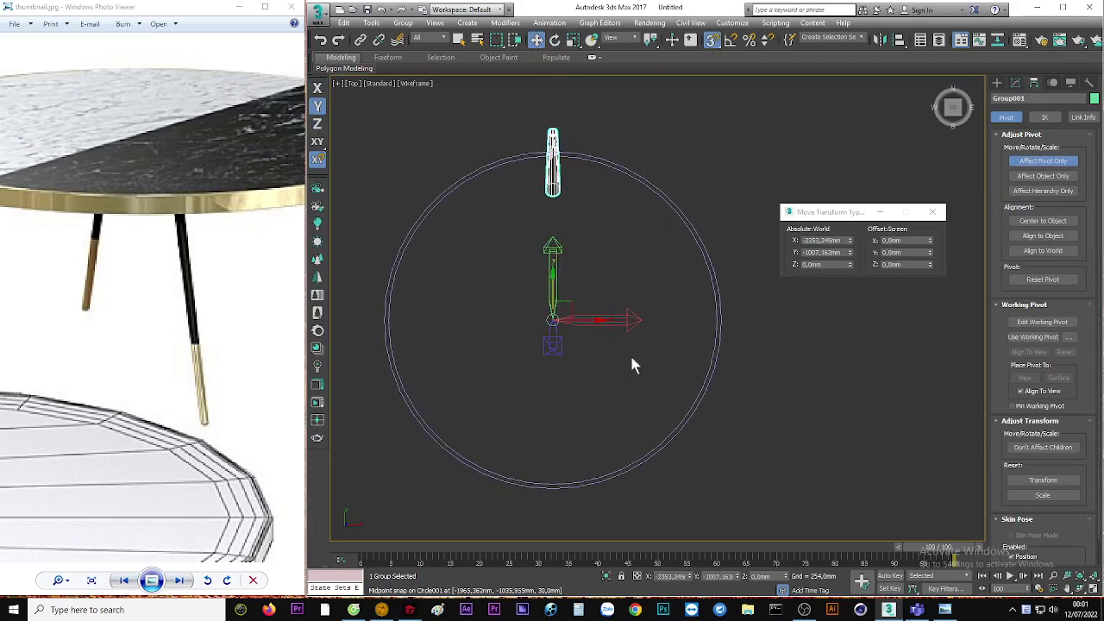
left_click(555, 41)
key("w")
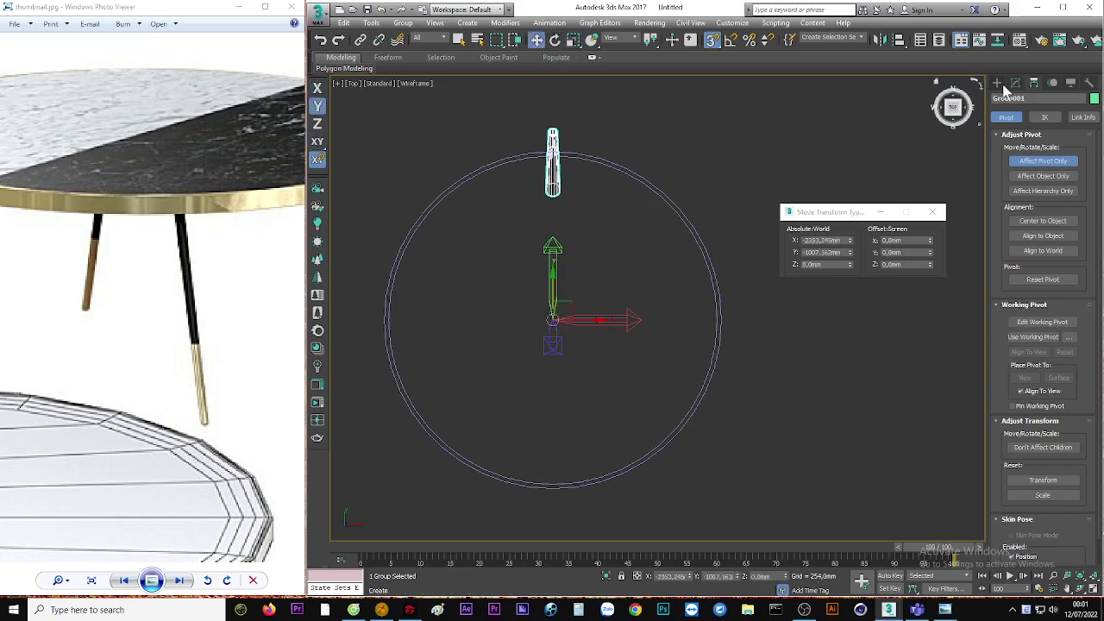
left_click(1014, 83)
Turn on angle snap and set the snap angle to 90°
key("e")
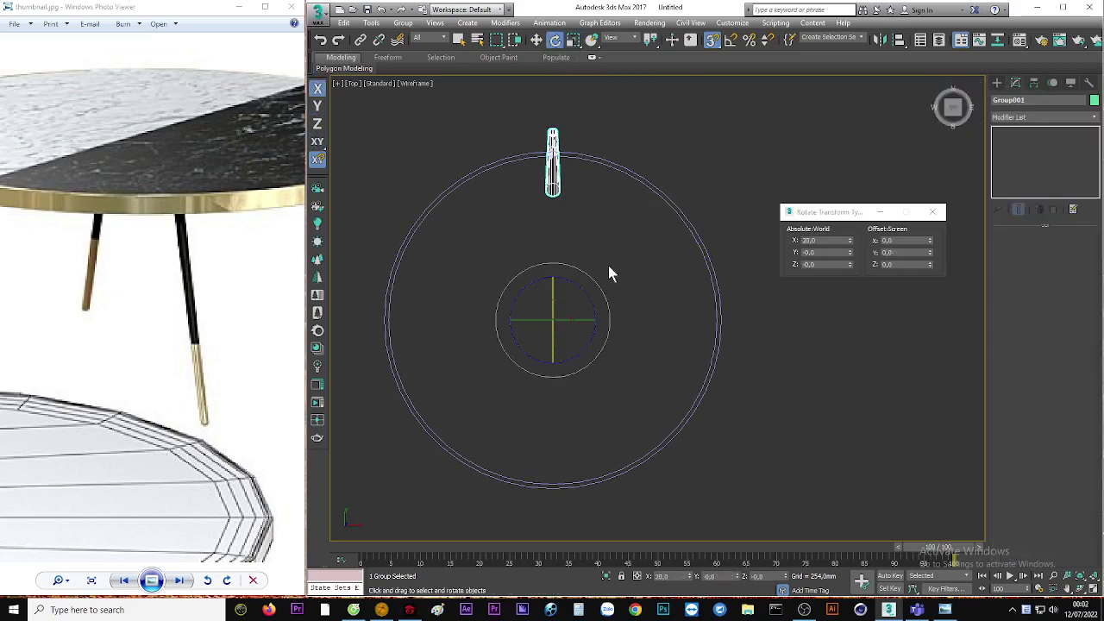
left_click(730, 41)
right_click(728, 41)
double_click(700, 310)
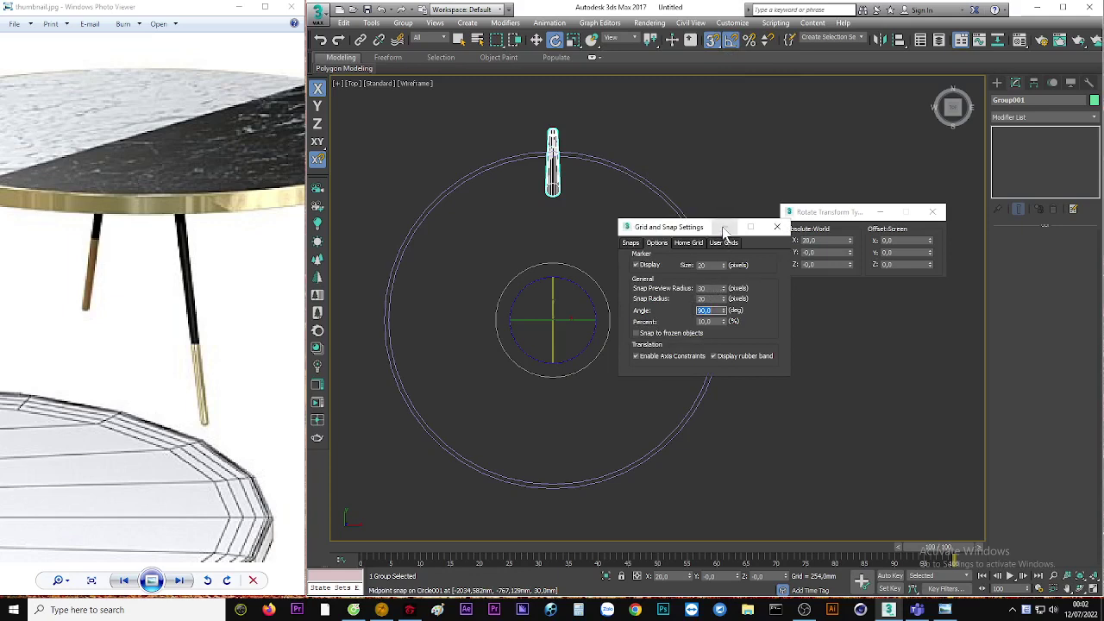
left_click(776, 227)
Shift-rotate the leg group 90° around the table centre, making 3 copies
left_click_drag(601, 310, 595, 306, "shift")
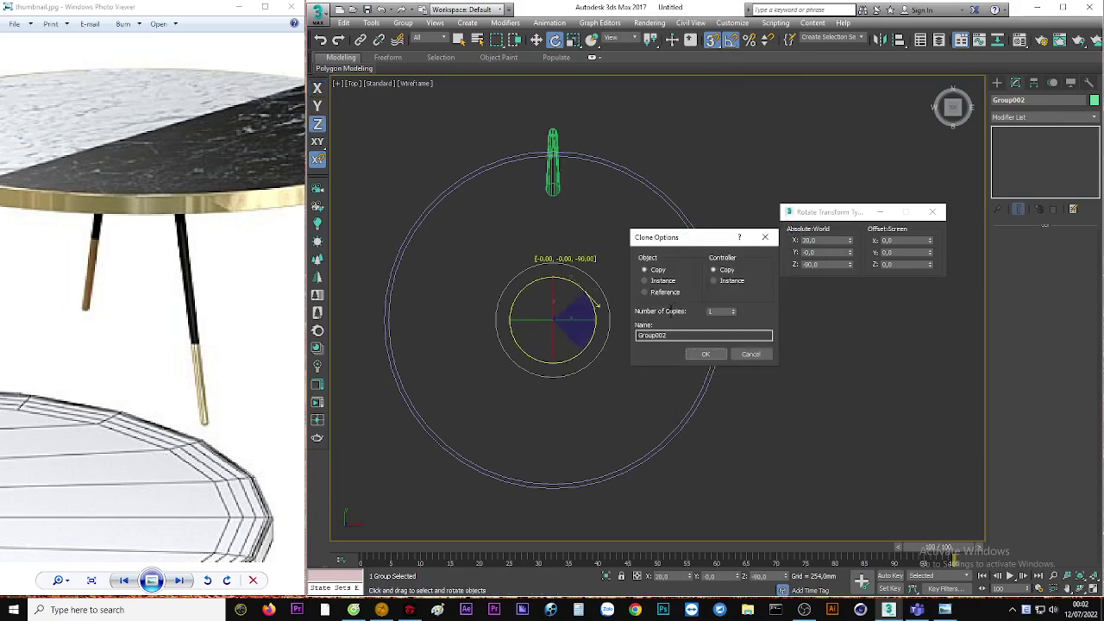
left_click_drag(690, 244, 843, 293)
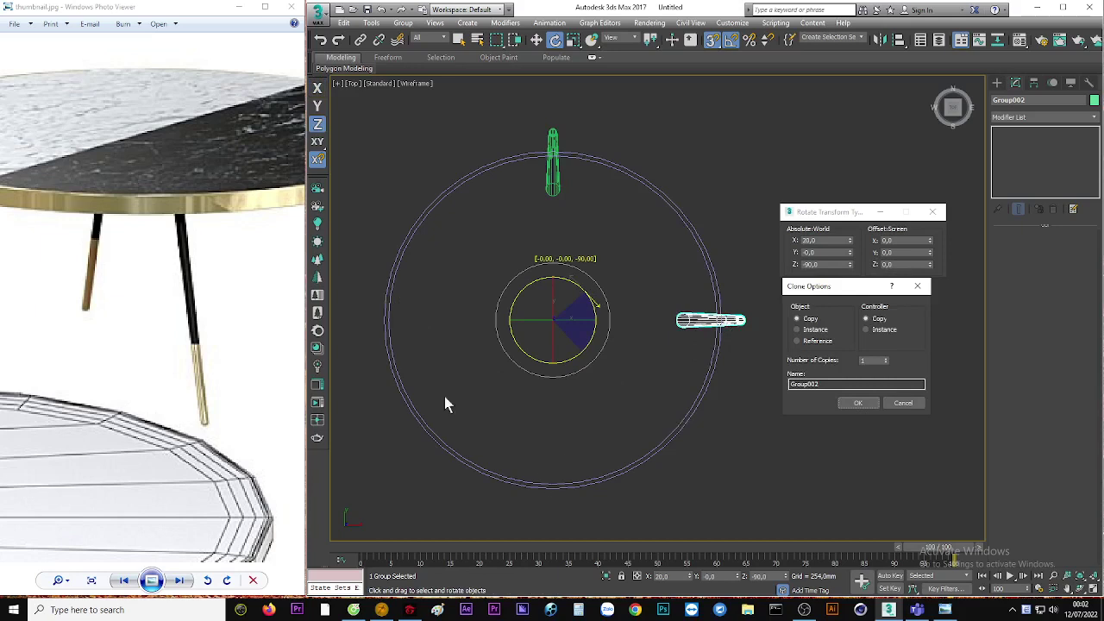
left_click(885, 358)
left_click(885, 358)
left_click(858, 402)
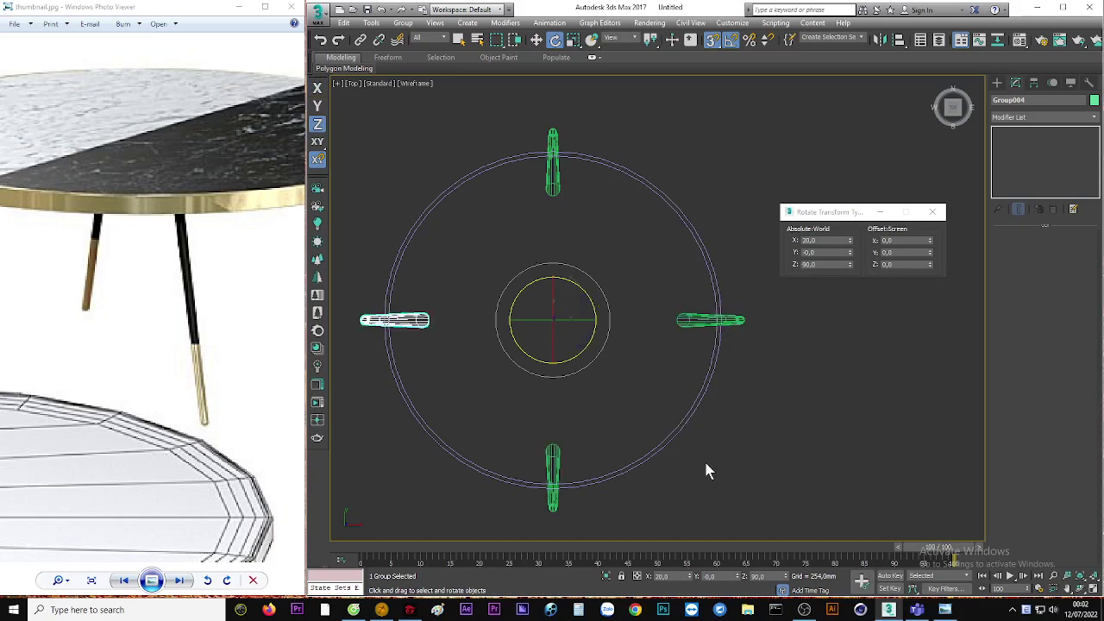
Frame the four-legged table and wooden box in shaded Perspective and close Rotate Transform Type-In
key("p")
mouse_move(663, 371)
middle_mouse_down("alt")
mouse_move(552, 318)
mouse_move(678, 389)
middle_mouse_up("alt")
left_click(639, 392)
scroll(639, 394, "down", 5)
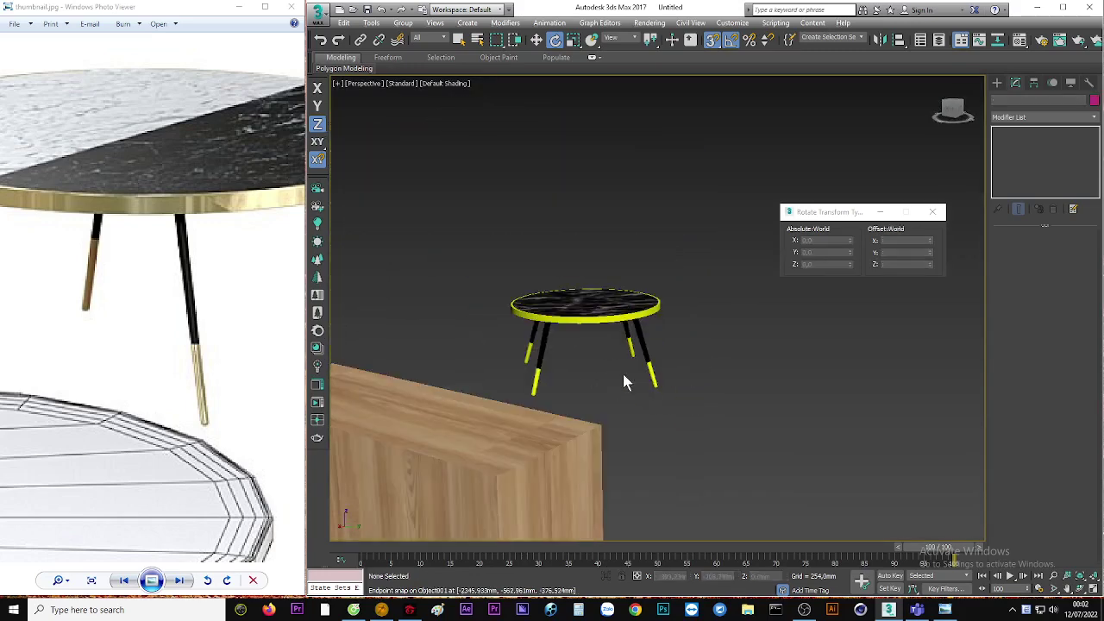
scroll(630, 387, "down", 3)
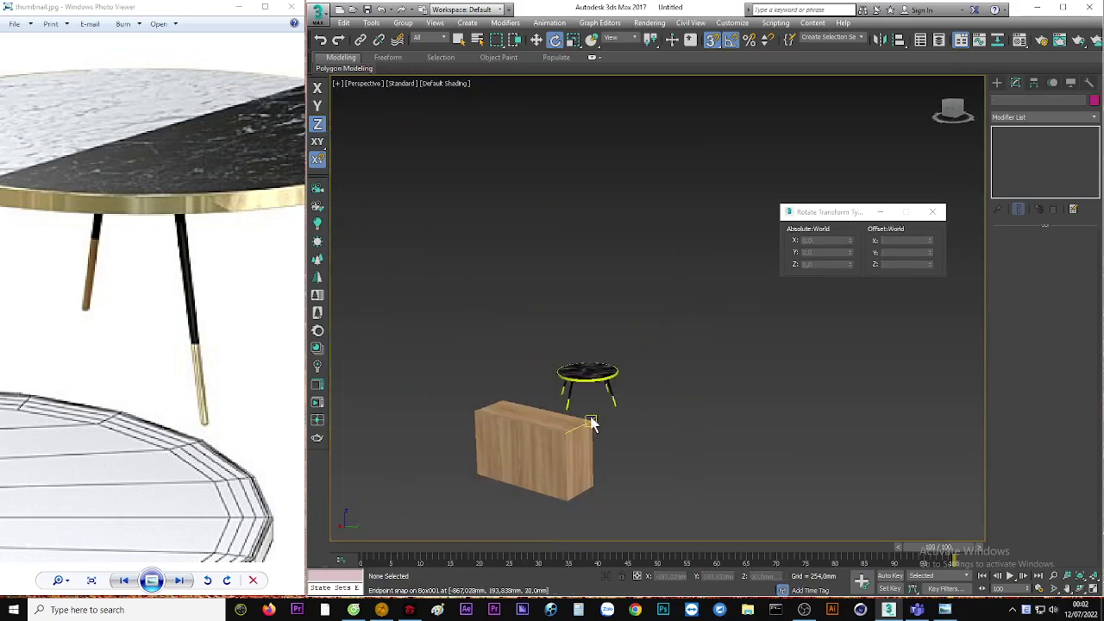
mouse_move(591, 423)
middle_mouse_down("alt")
mouse_move(592, 396)
mouse_move(545, 418)
middle_mouse_up("alt")
middle_click_drag(586, 369, 648, 313)
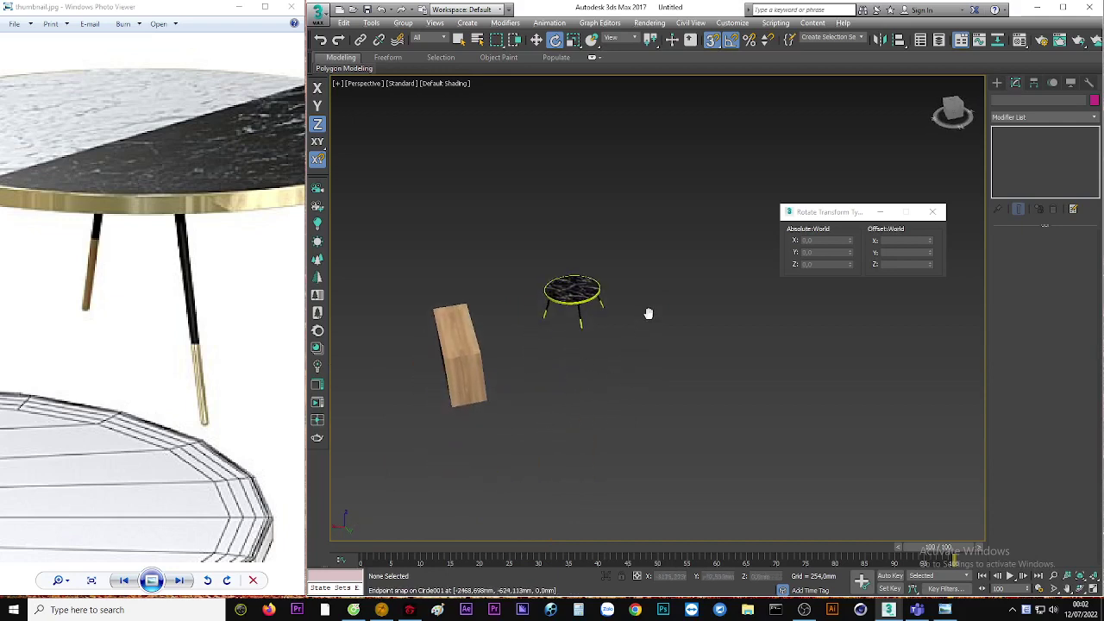
left_click(932, 211)
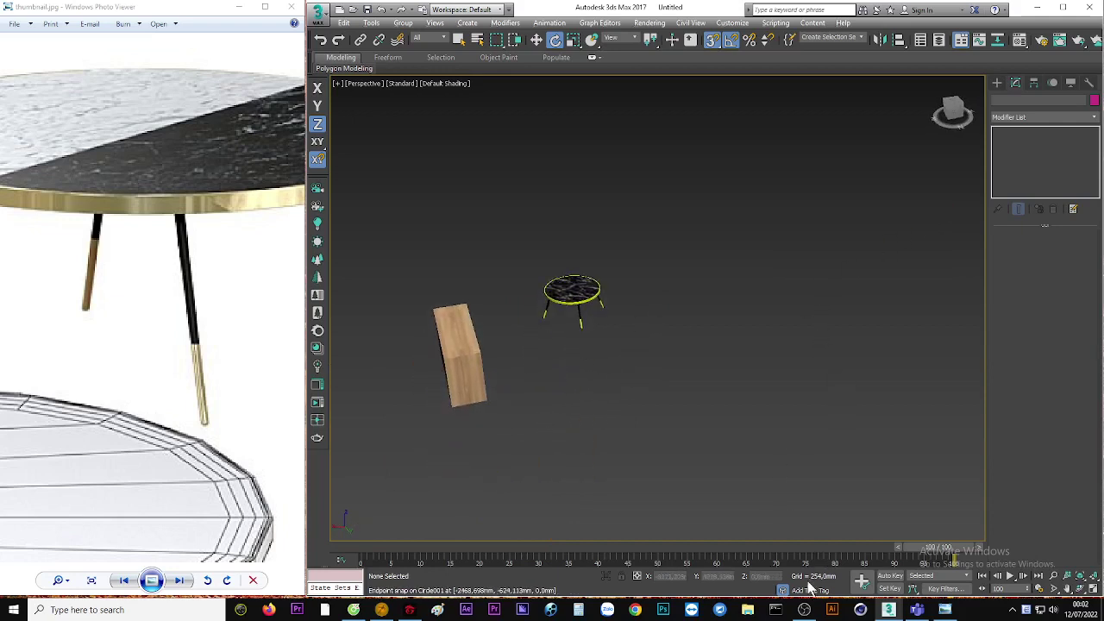
middle_click_drag(675, 328, 719, 357)
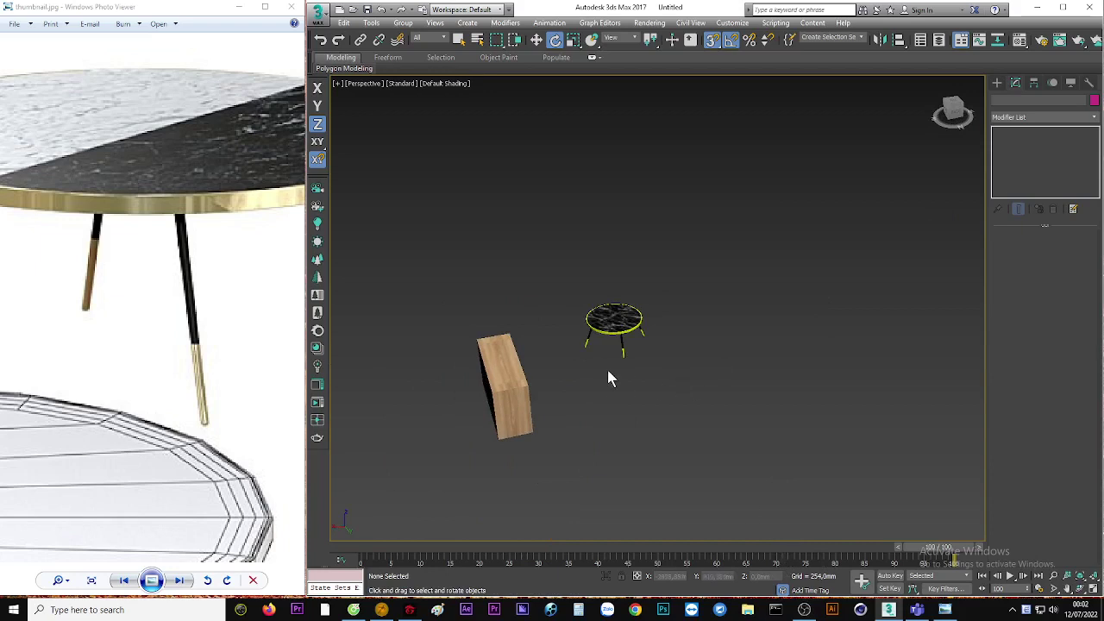
scroll(608, 378, "up", 2)
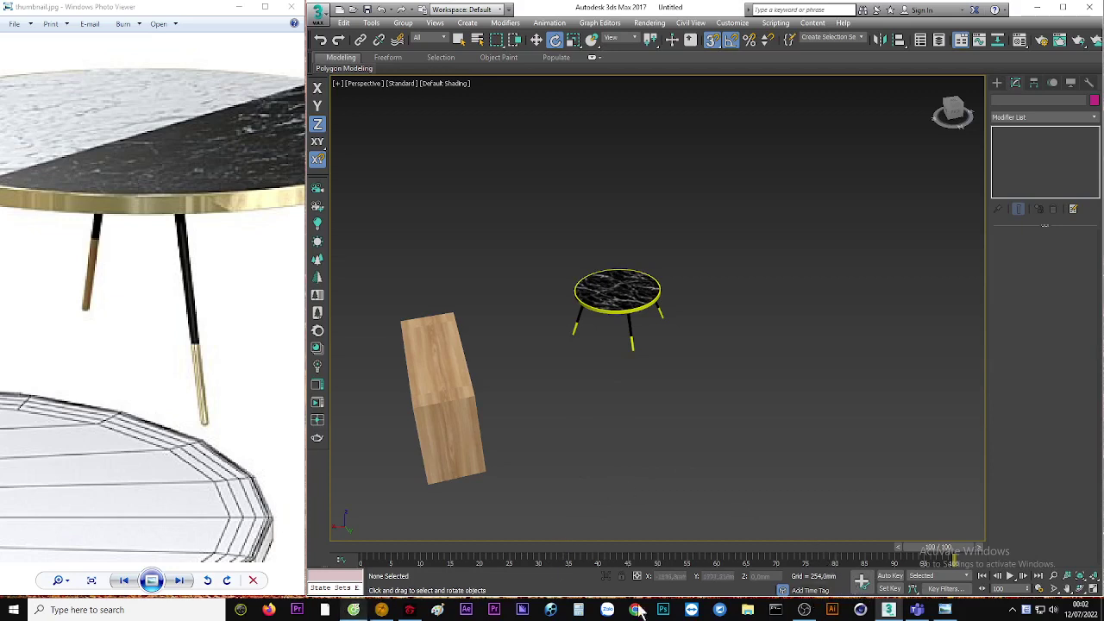
Close the Lab_Ban.jpg desk drawing preview in the Chung tab, returning to the Lab 2 edit page
left_click(917, 611)
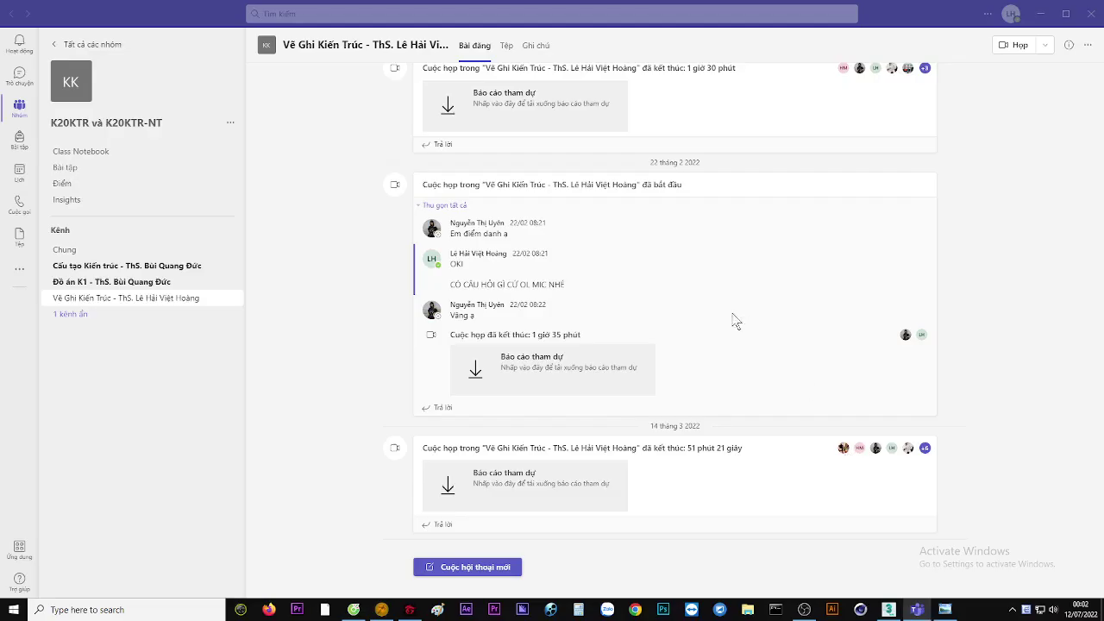
left_click(1040, 14)
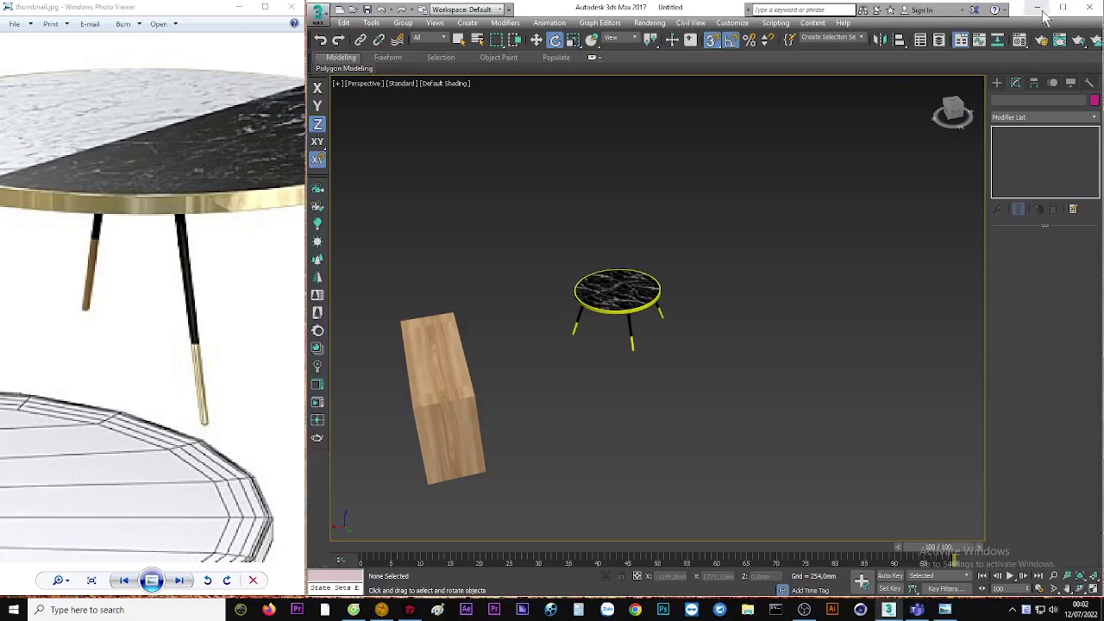
left_click(354, 609)
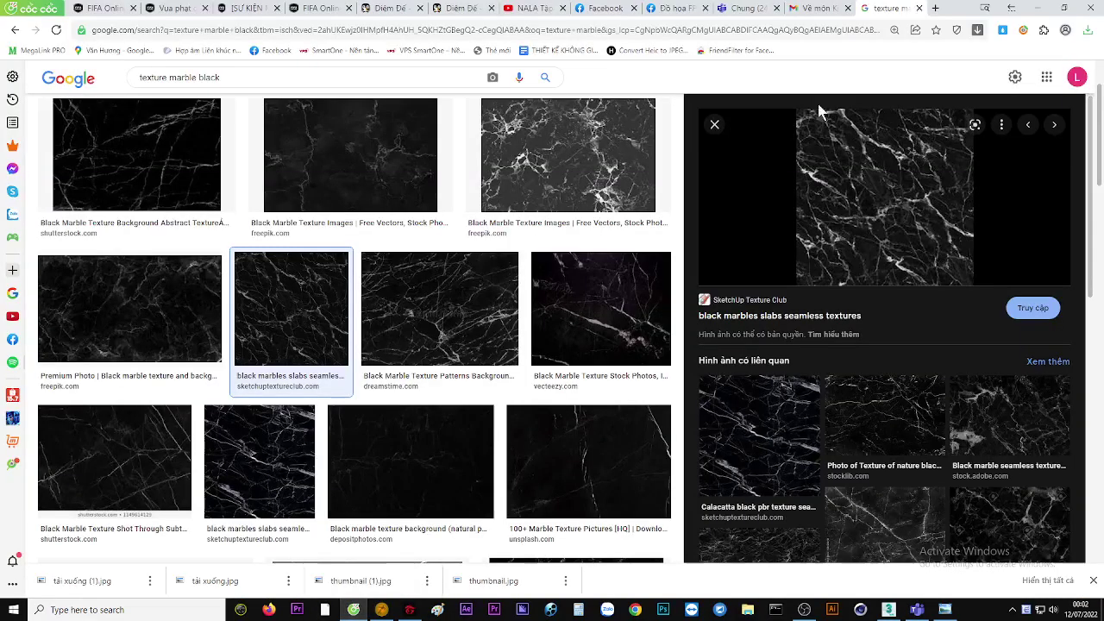
left_click(747, 10)
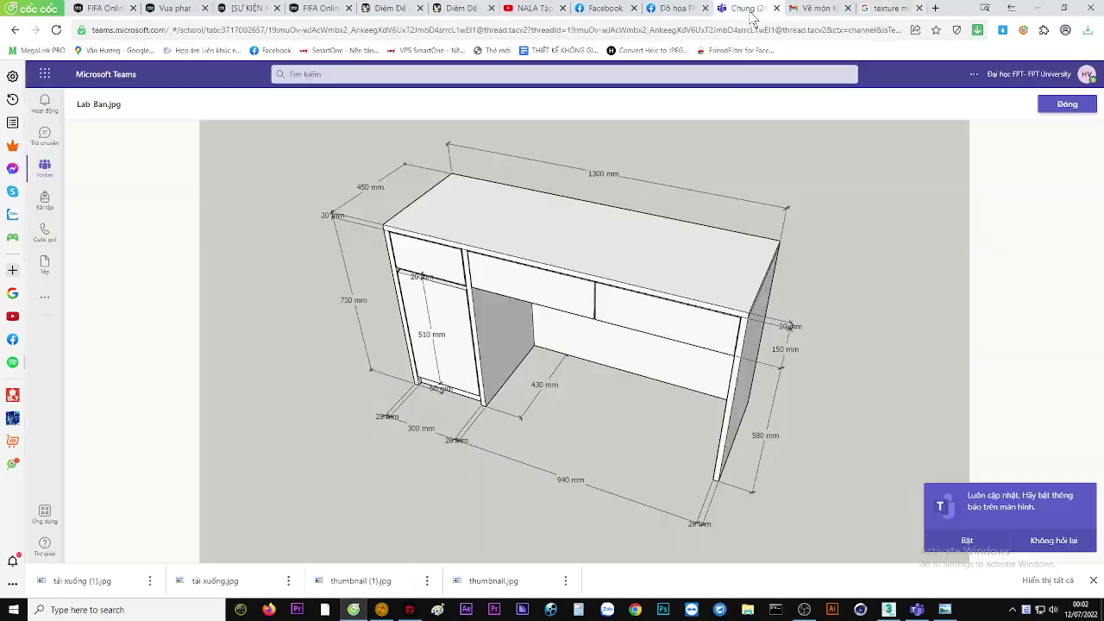
left_click(1069, 103)
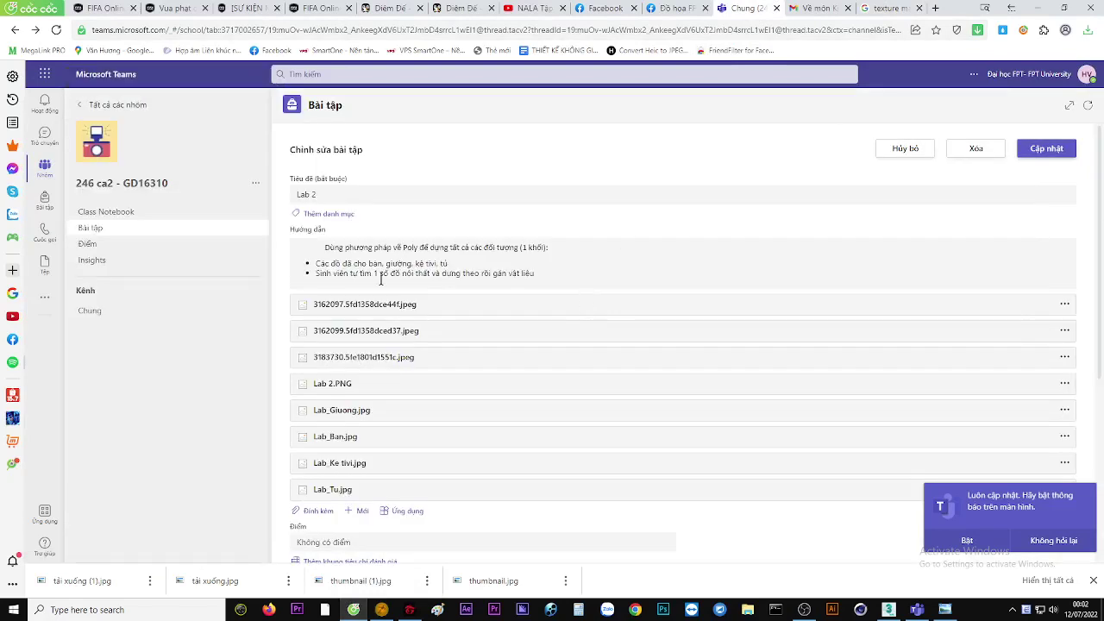
left_click(367, 261)
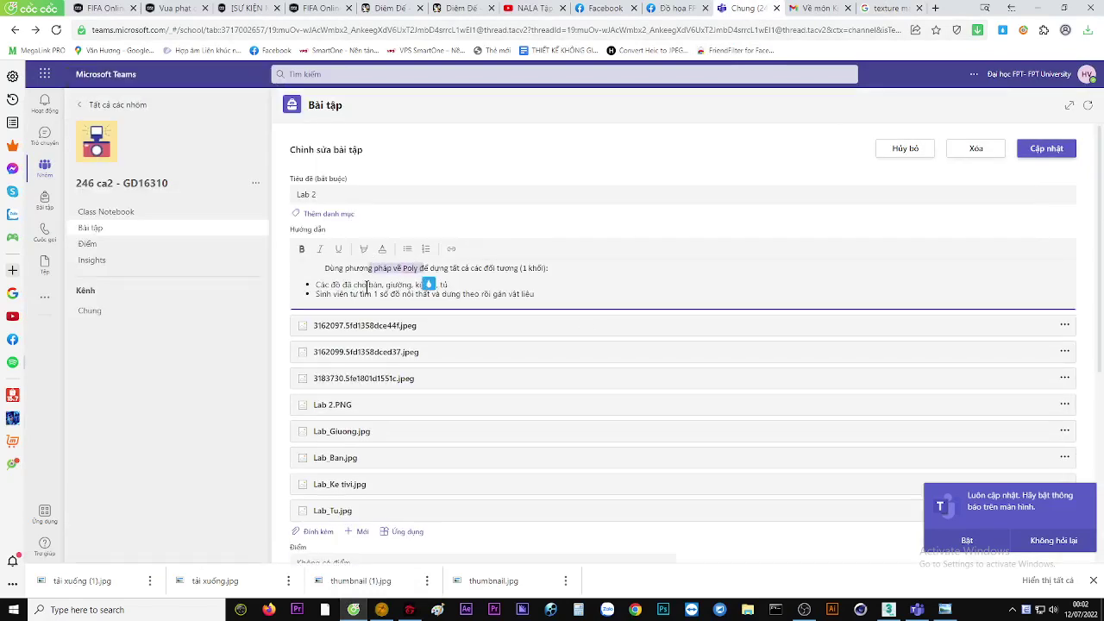
left_click_drag(368, 285, 448, 284)
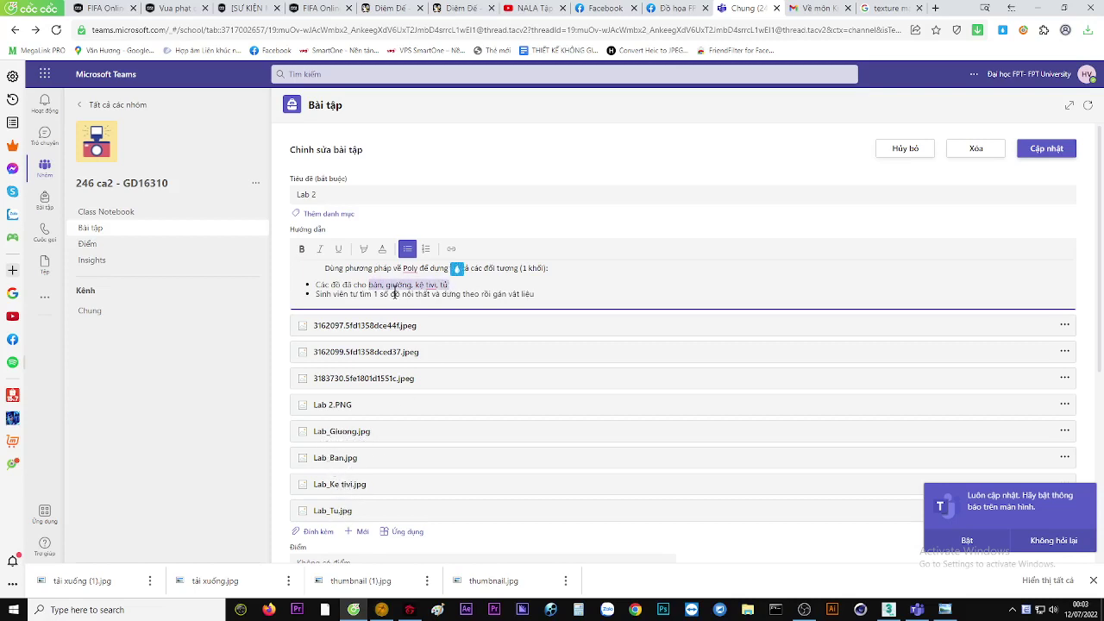
left_click_drag(340, 294, 553, 293)
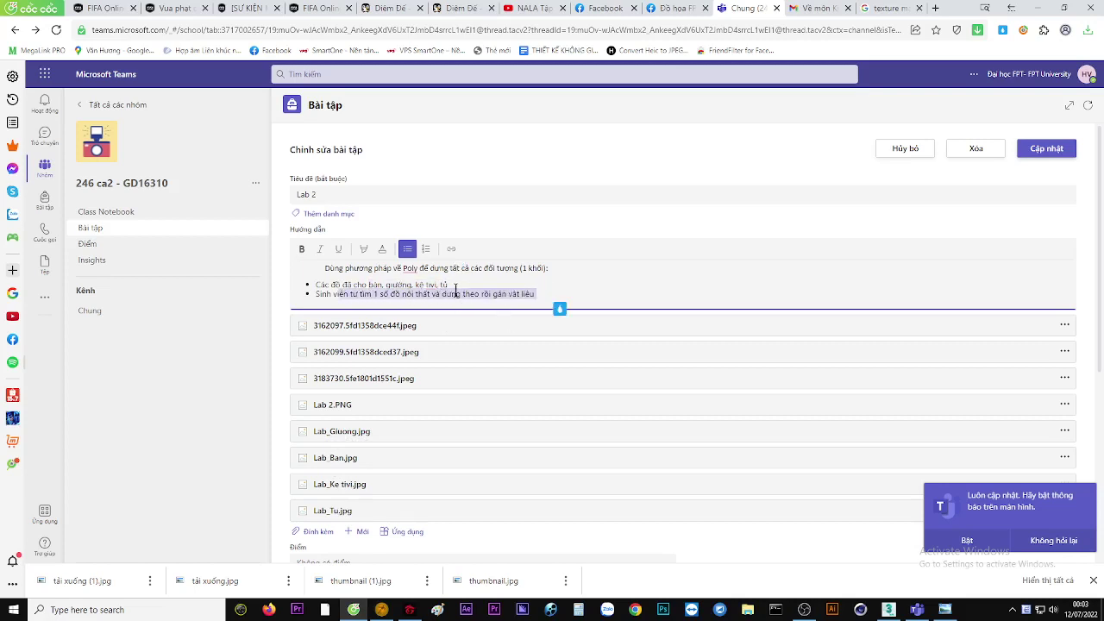
left_click_drag(520, 268, 549, 268)
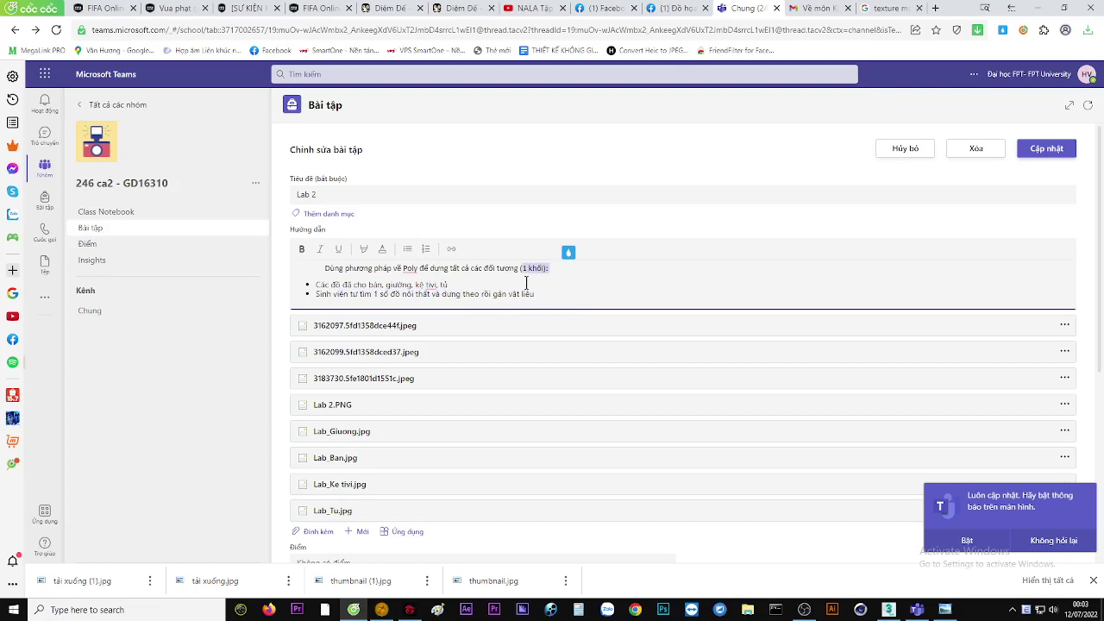
left_click(888, 607)
Orbit in close to the round table and inspect its gold rim and a leg
mouse_move(620, 327)
middle_mouse_down("alt")
mouse_move(663, 308)
mouse_move(700, 379)
mouse_move(636, 389)
mouse_move(539, 374)
middle_mouse_up("alt")
scroll(556, 245, "up", 3)
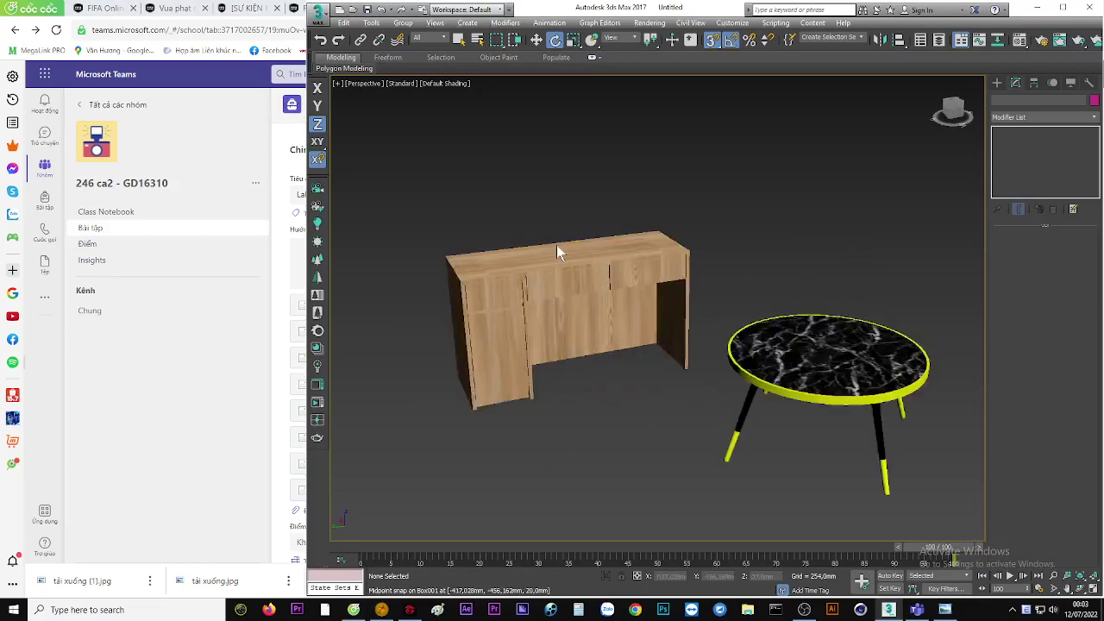
scroll(557, 245, "up", 3)
mouse_move(788, 394)
middle_mouse_down("alt")
mouse_move(551, 267)
mouse_move(694, 309)
middle_mouse_up("alt")
left_click(694, 275)
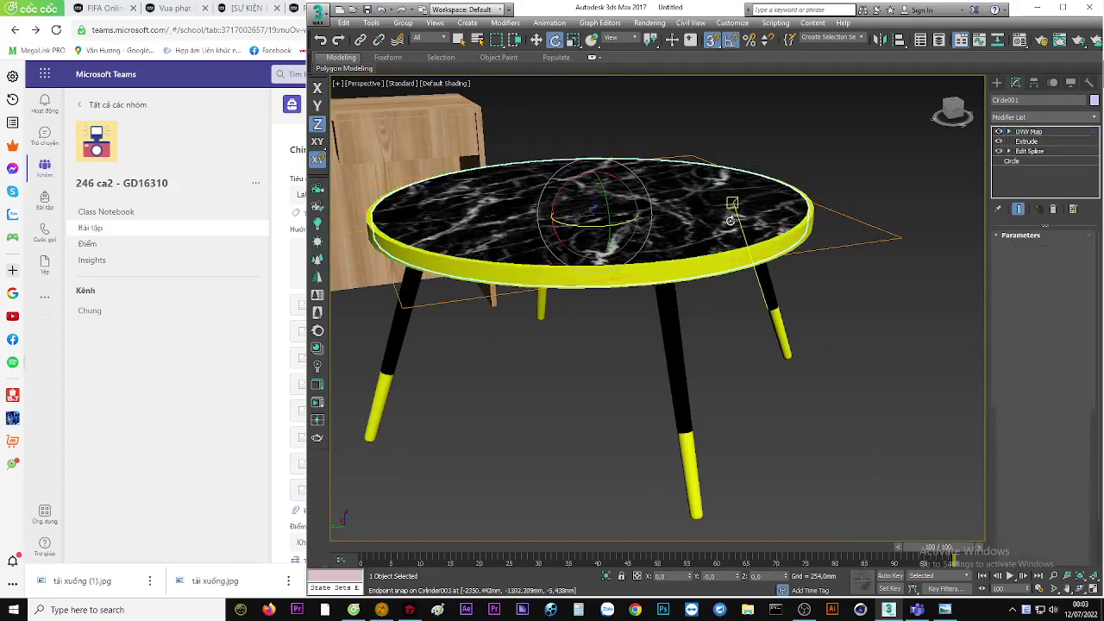
left_click(678, 362)
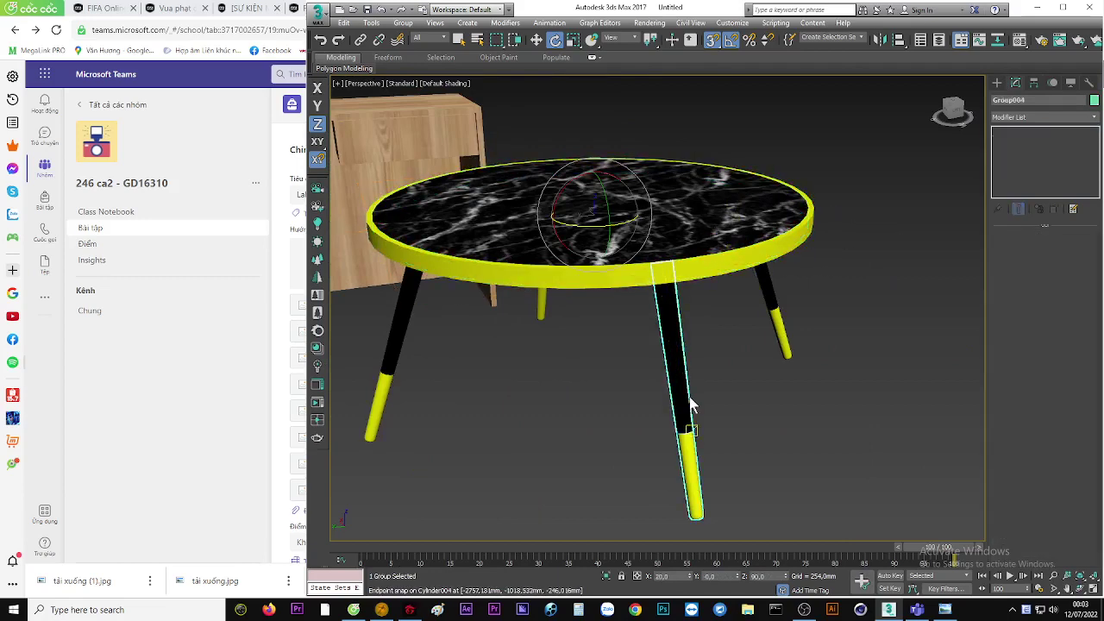
left_click(696, 278)
Inspect the wooden desk framed beside the table, then bring OBS Studio forward
middle_click_drag(696, 279, 744, 341)
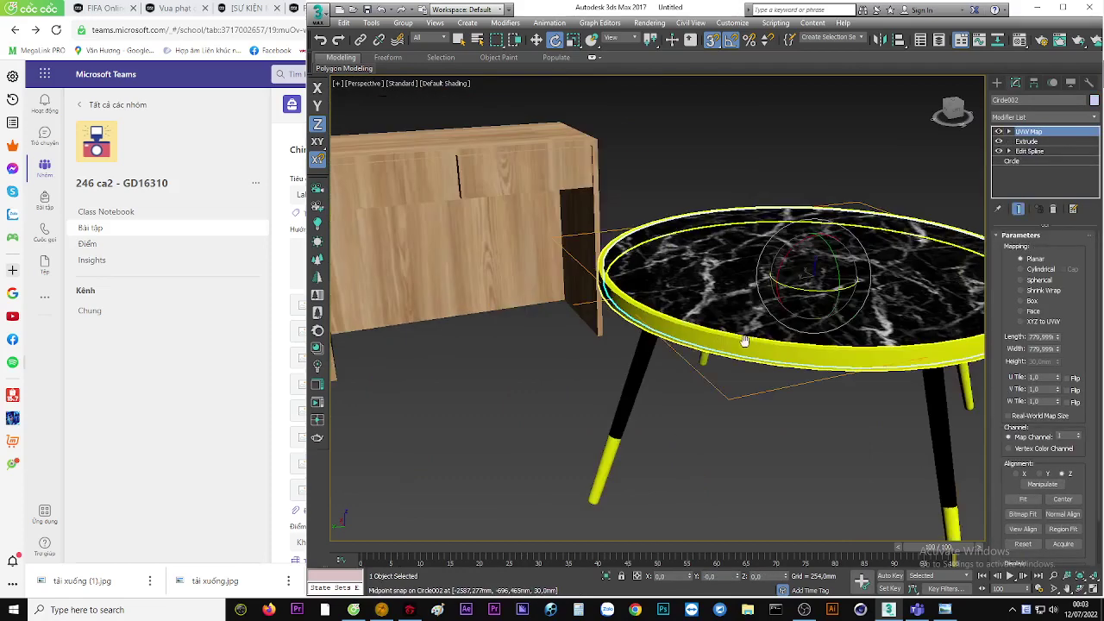
scroll(744, 341, "down", 4)
left_click(565, 290)
middle_click_drag(566, 290, 648, 300)
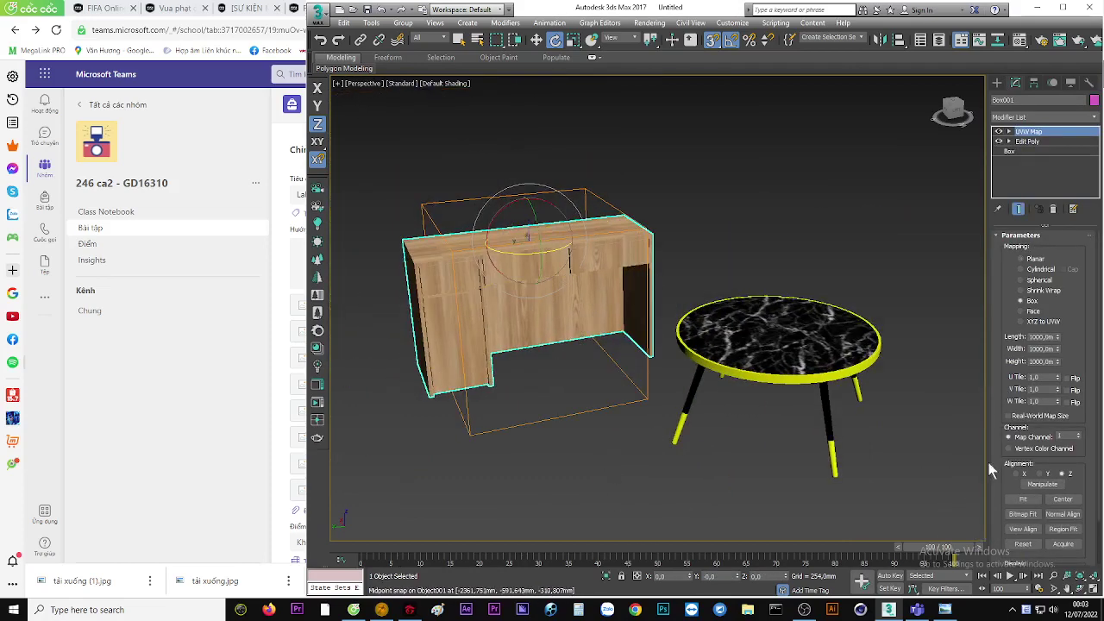
left_click(803, 609)
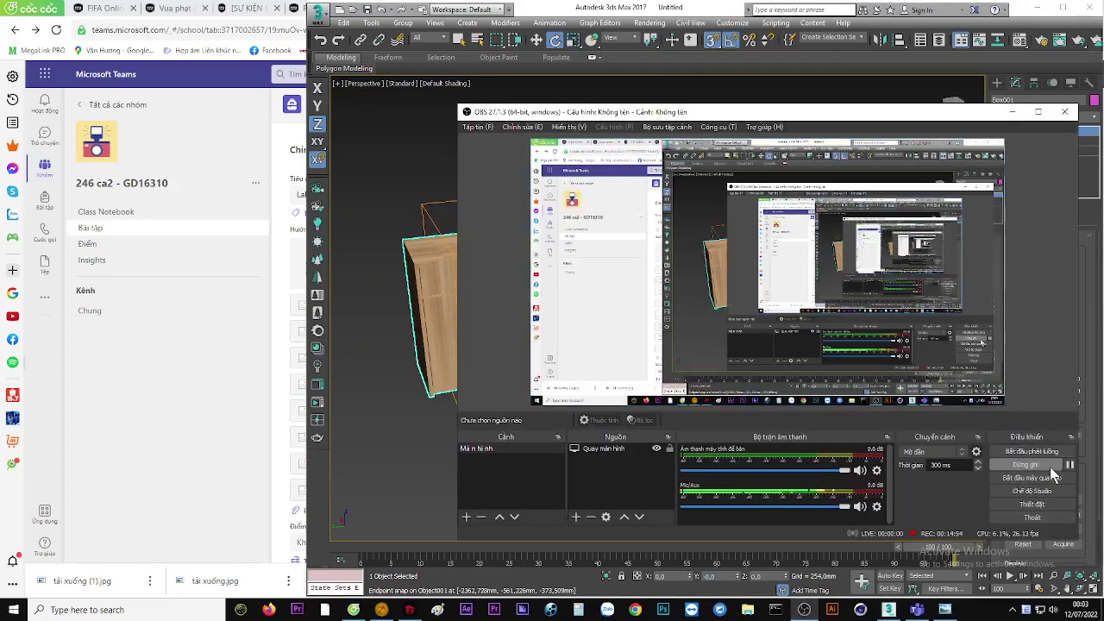